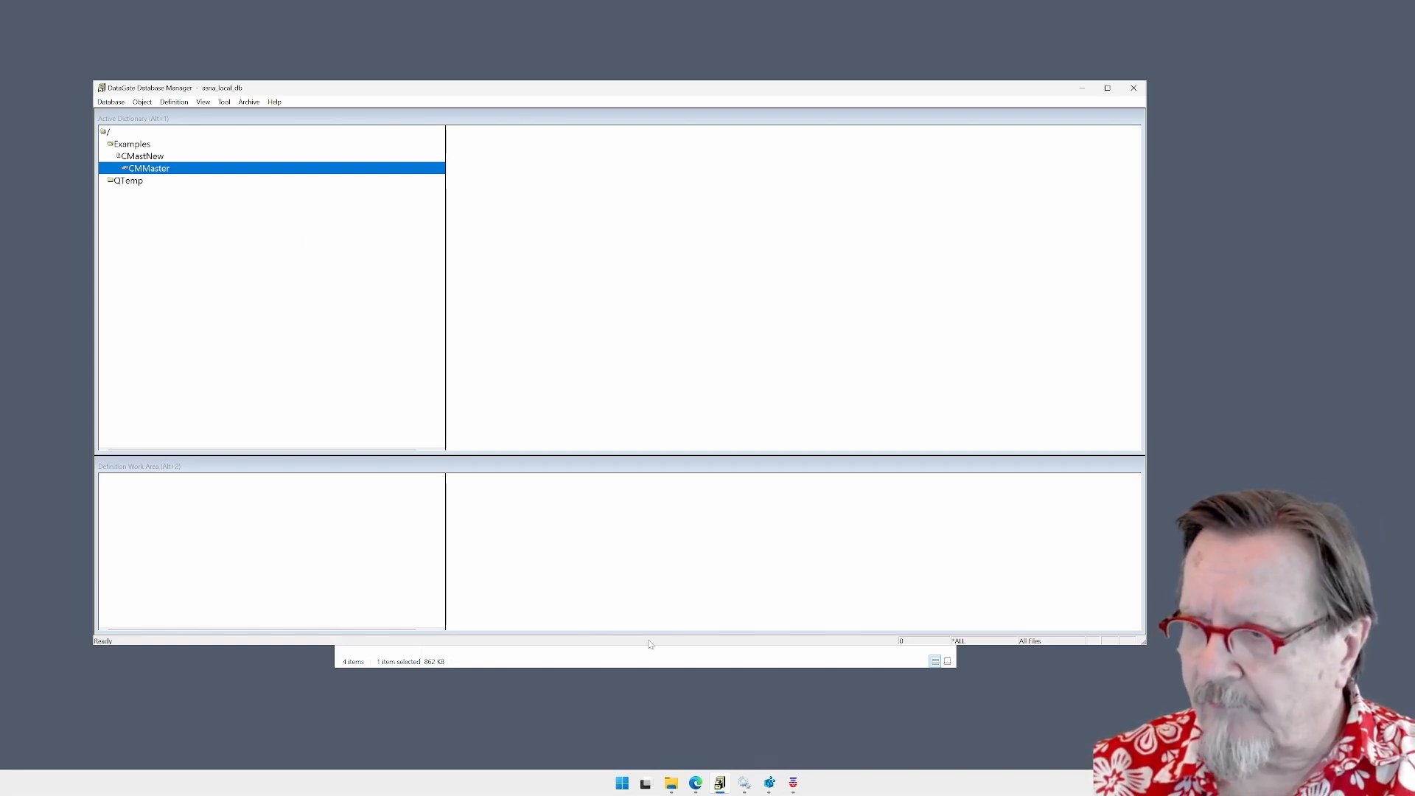
# Step: Bring up the Windows Services console, which lists DataGate Server 11, alongside the Database Manager
pyautogui.click(744, 787)
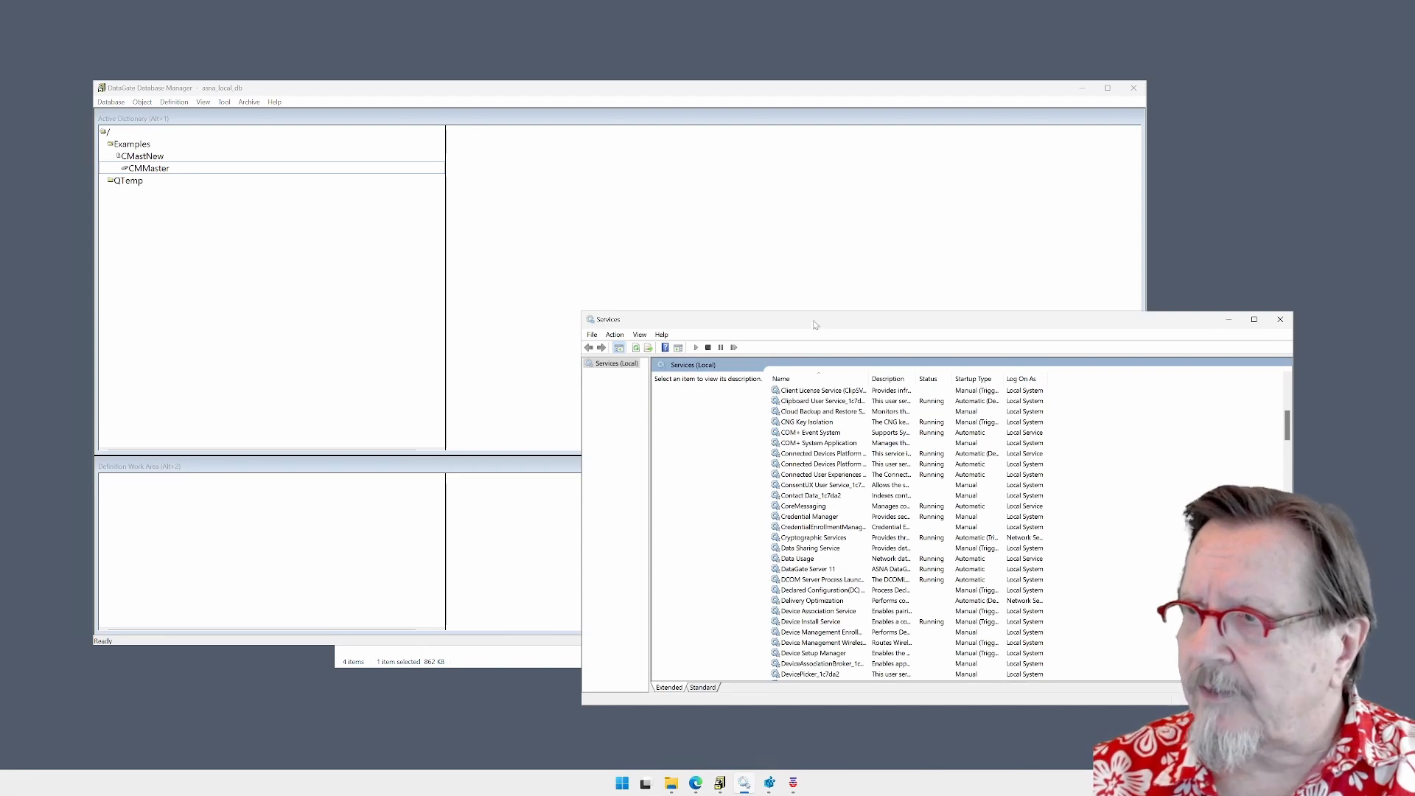
# Step: Locate the running DataGate Server 11 service in Services, then return to the Database Manager
pyautogui.moveTo(816, 324); pyautogui.dragTo(510, 158)
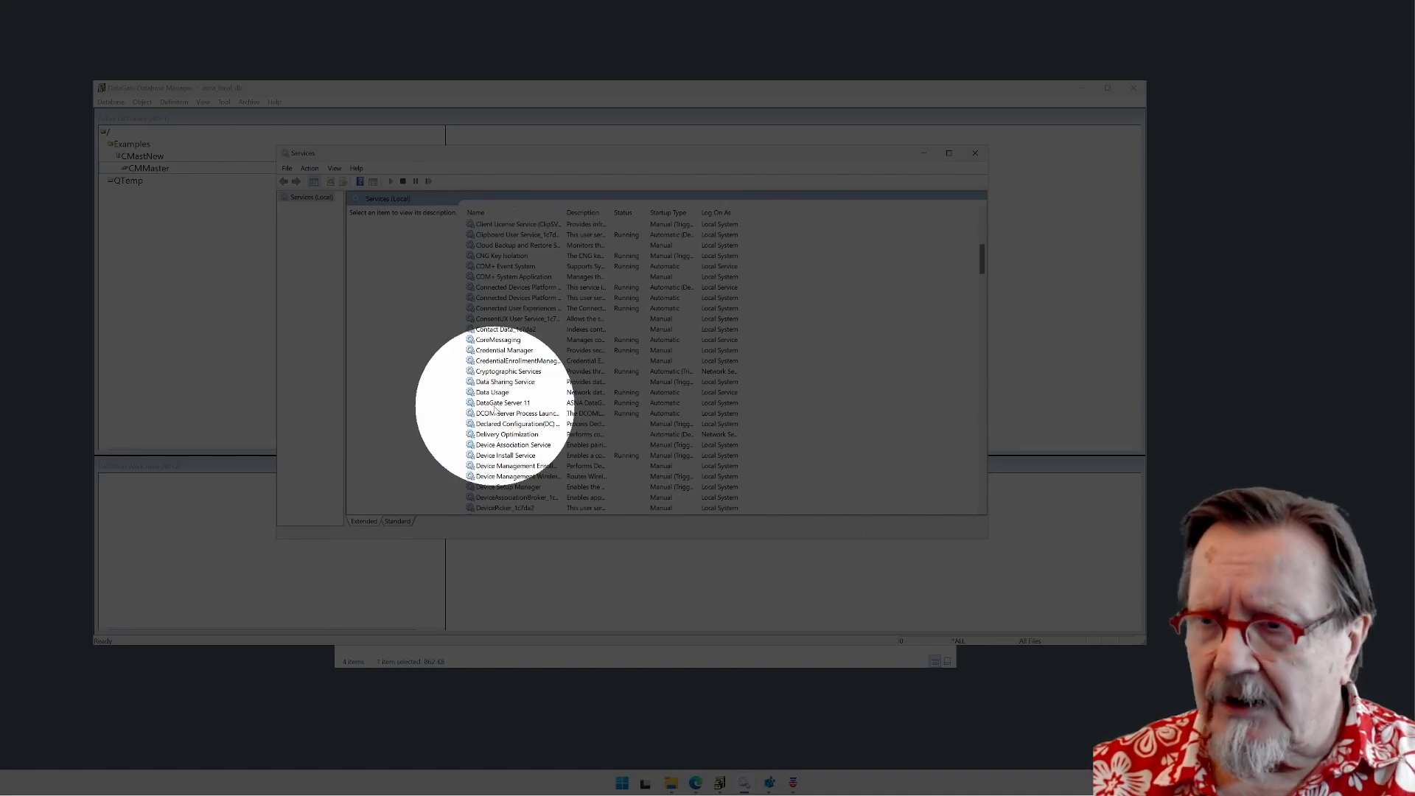
pyautogui.click(494, 403)
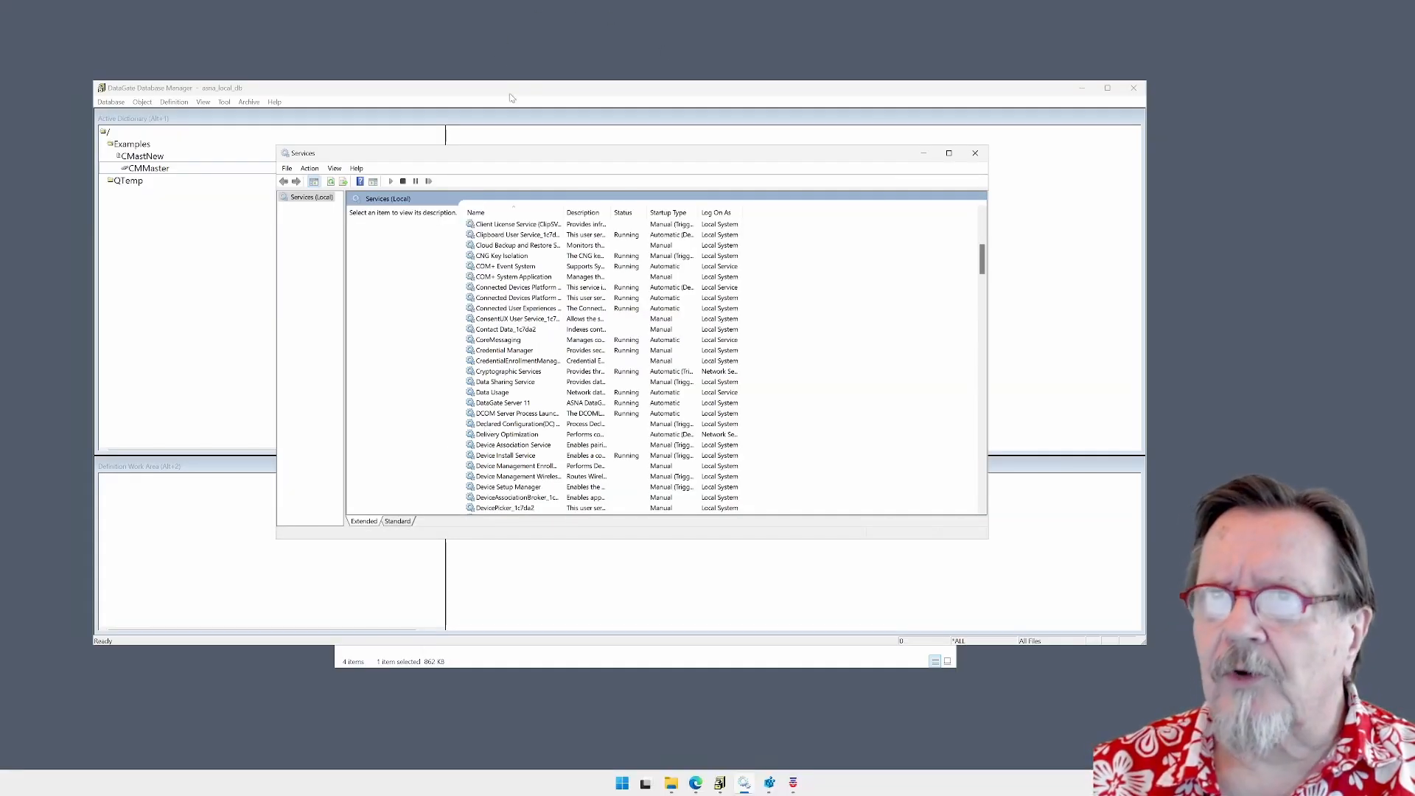
pyautogui.click(510, 95)
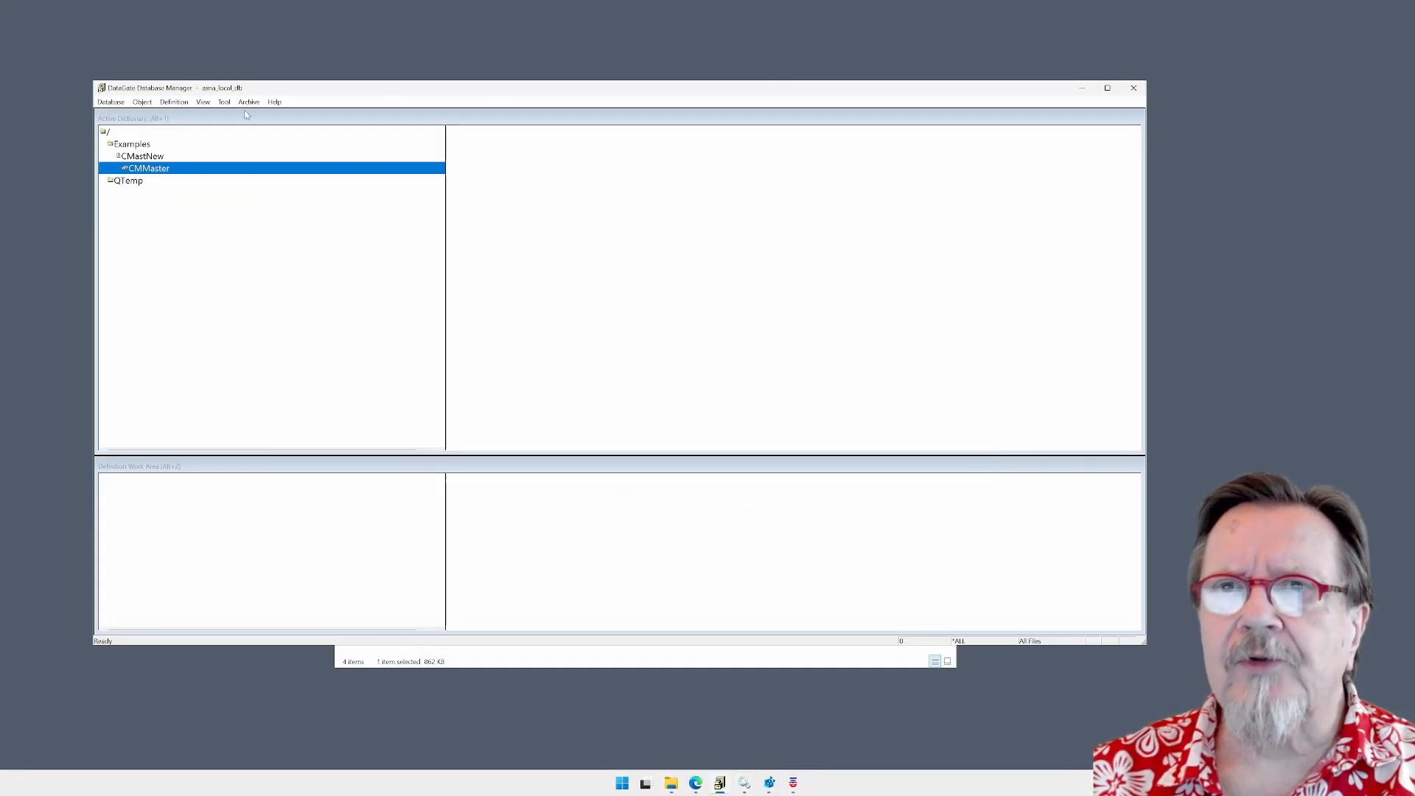
# Step: Browse CMMaster's customer records in the File Editor, then close the editor and switch away
pyautogui.doubleClick(163, 170)
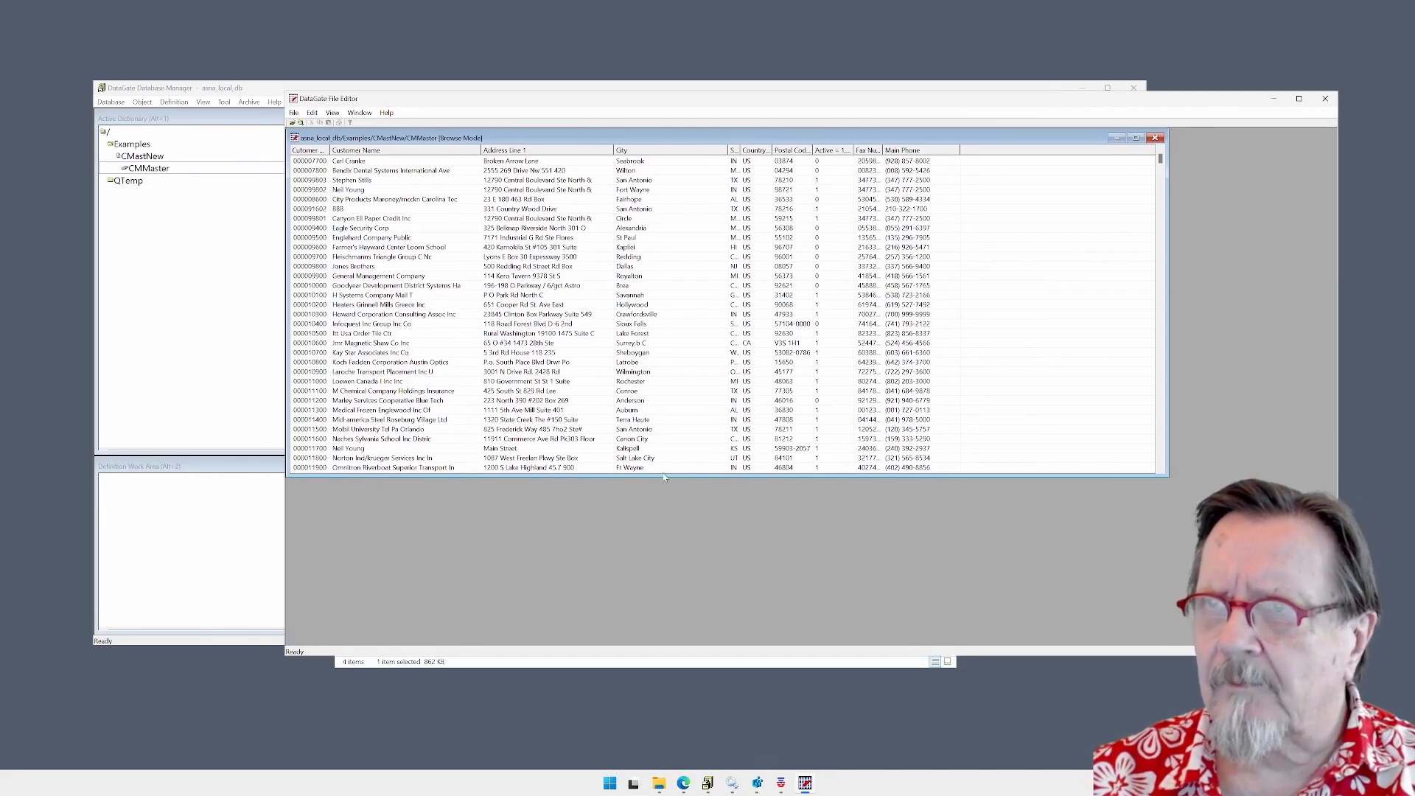
pyautogui.click(1327, 100)
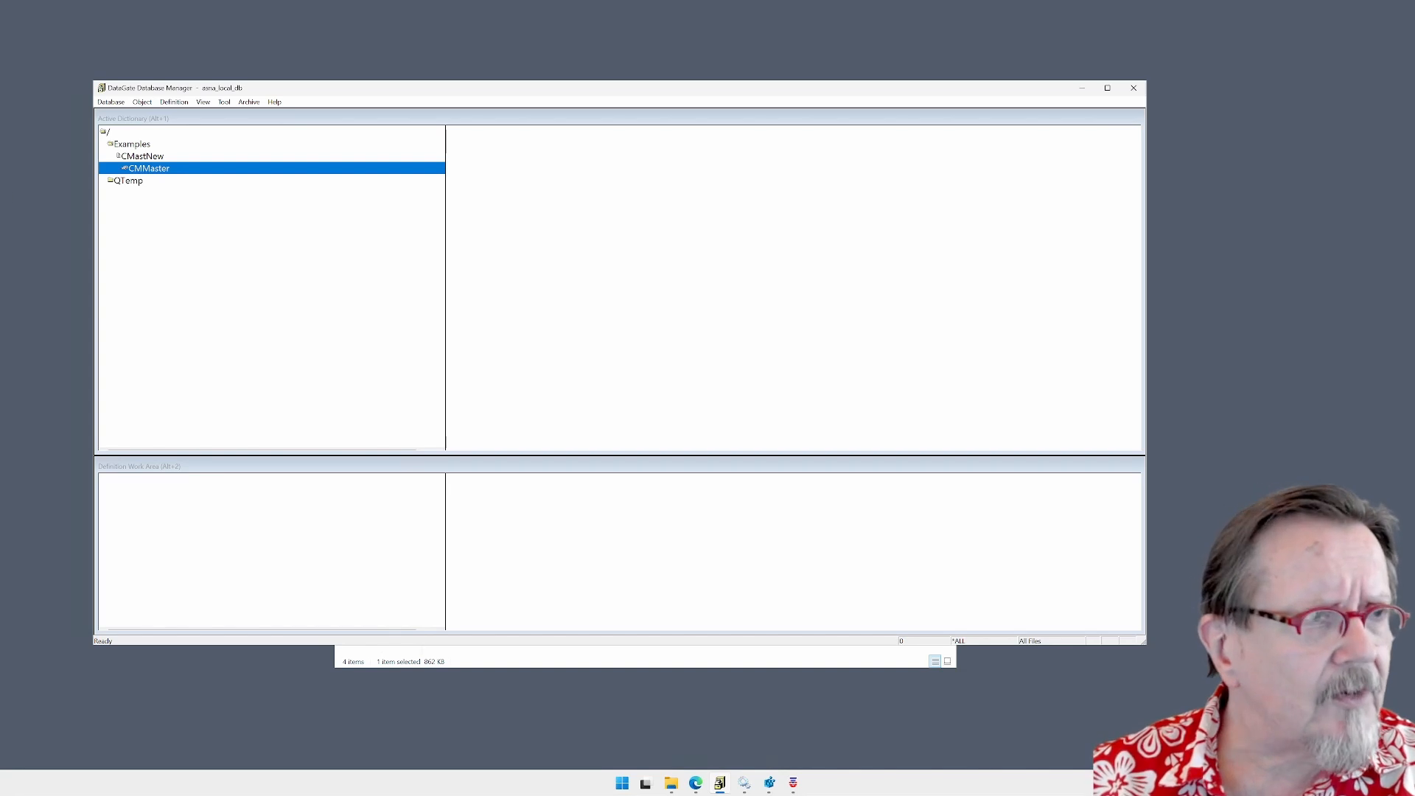
pyautogui.hotkey('alt', 'Tab')
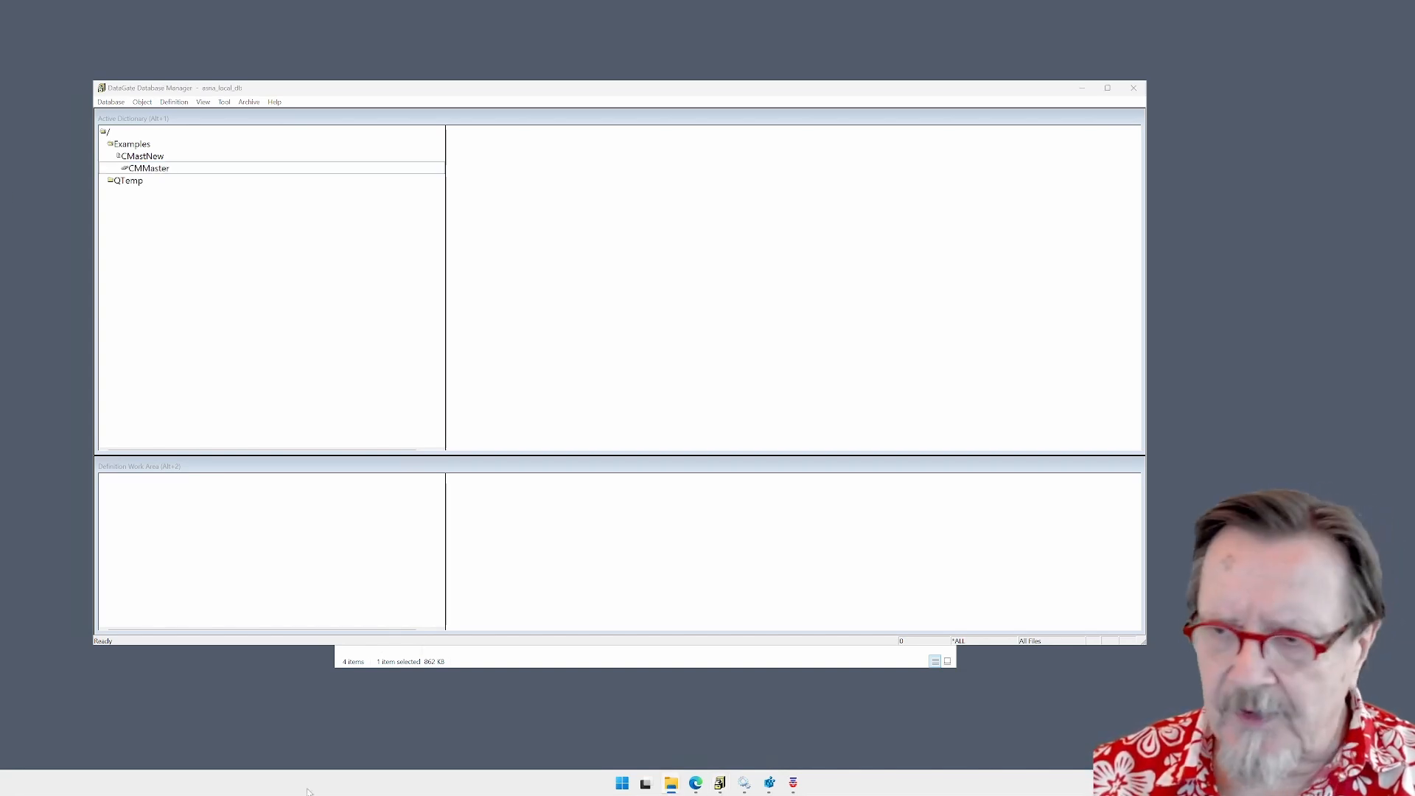
# Step: Open the code behind Form1's Read Record button in an enlarged Code window
pyautogui.click(793, 783)
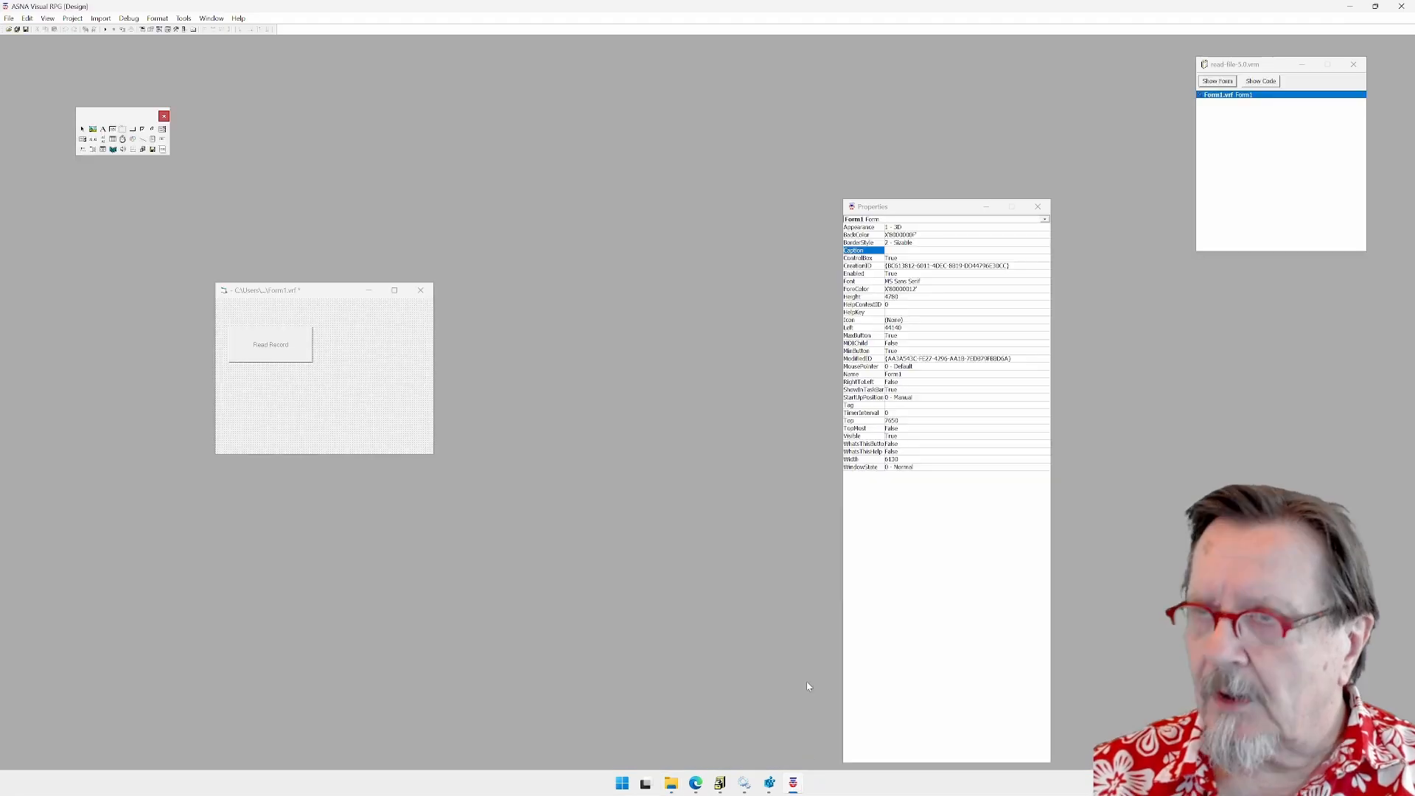
pyautogui.rightClick(274, 348)
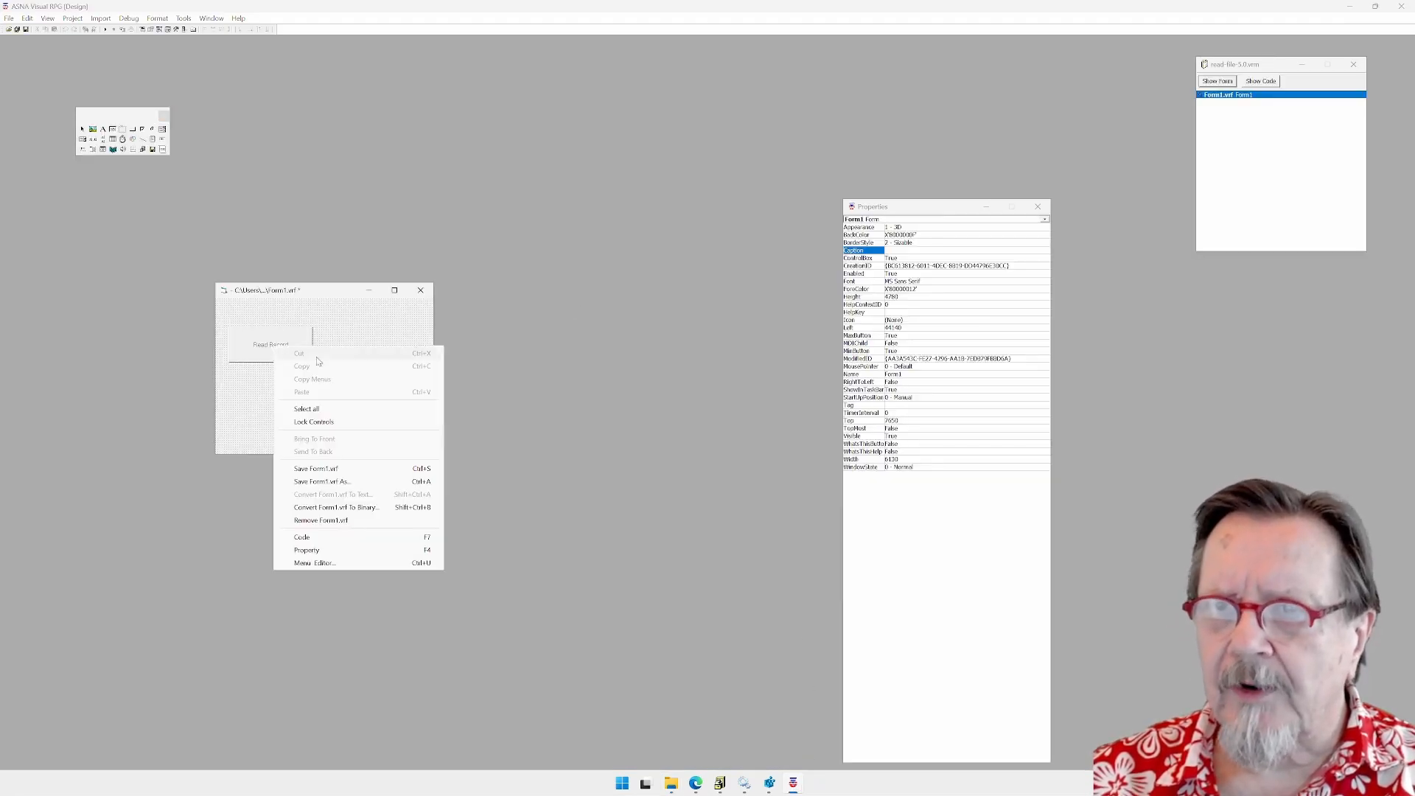
pyautogui.click(303, 538)
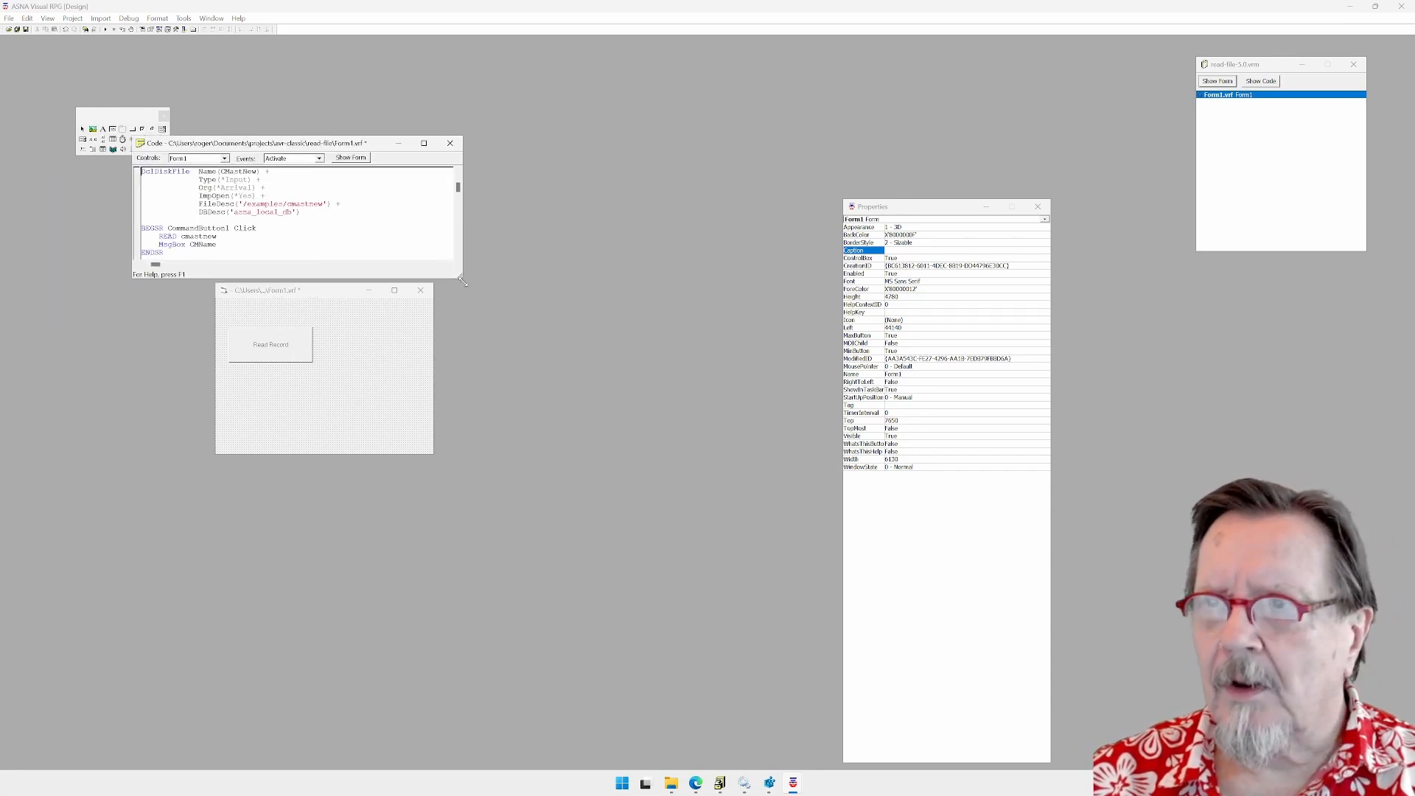
pyautogui.moveTo(464, 281); pyautogui.dragTo(653, 428)
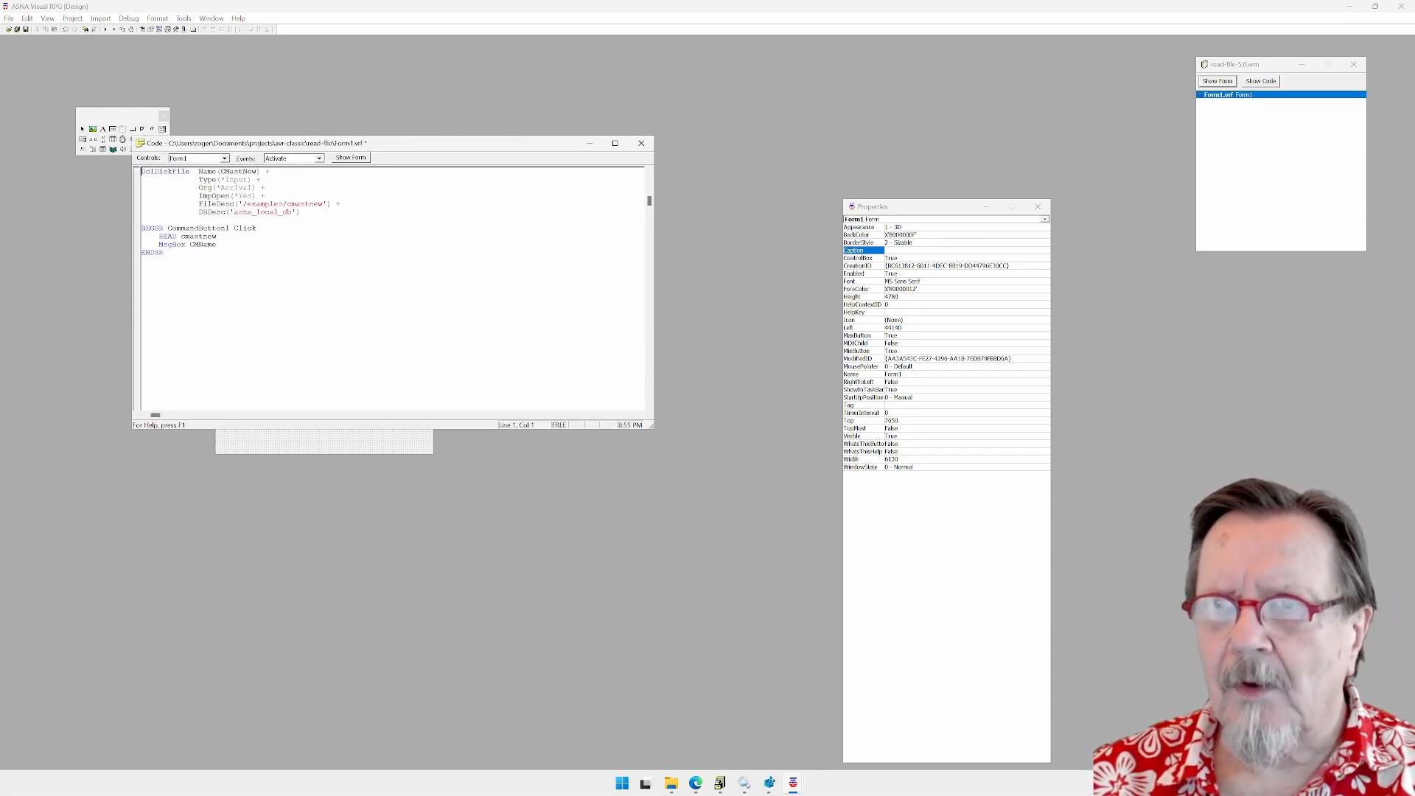
# Step: Review the CMastNew DclDiskFile declarations using asna_local_db, then return to the form designer
pyautogui.moveTo(141, 171); pyautogui.dragTo(301, 213)
pyautogui.press('Home')
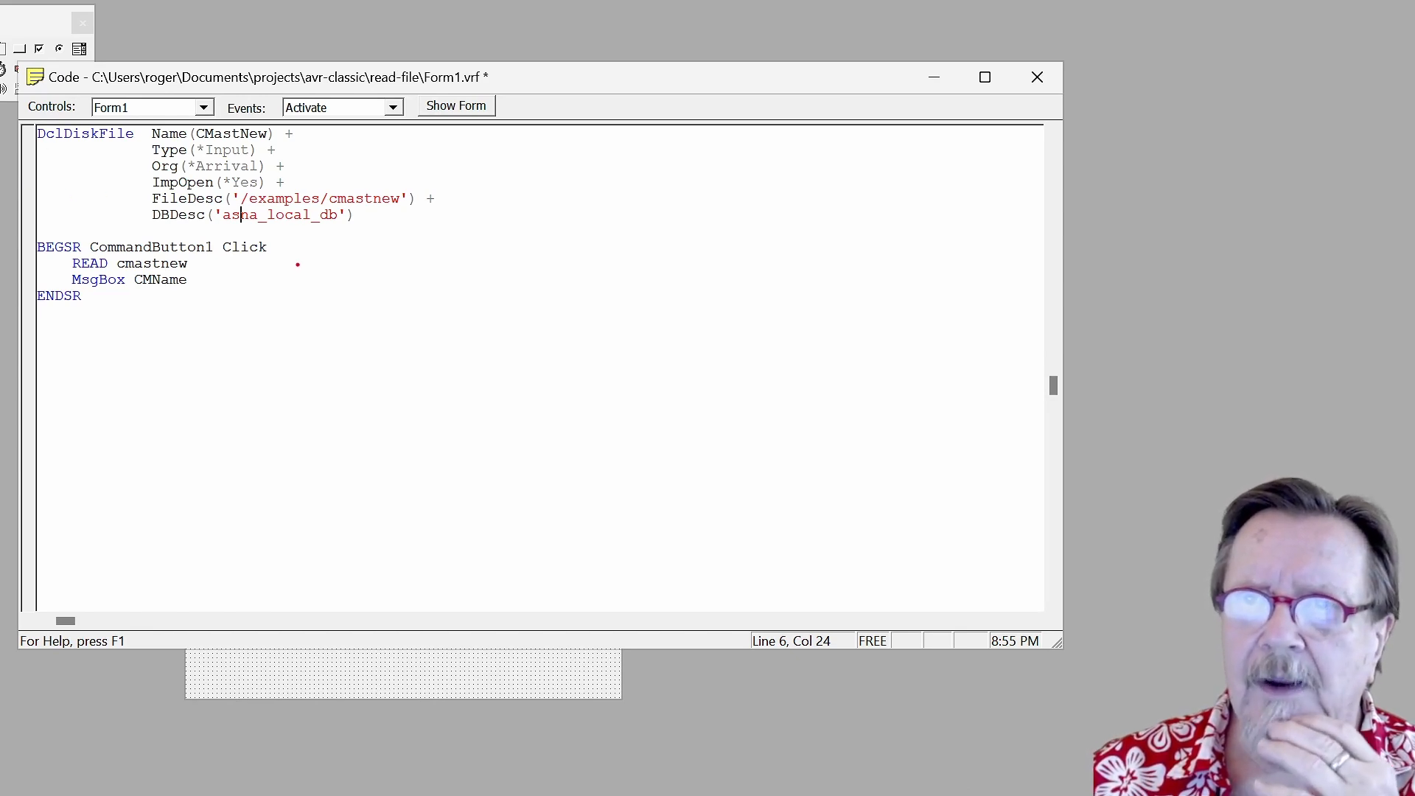
pyautogui.moveTo(189, 250)
pyautogui.mouseDown()
pyautogui.moveTo(3, 271)
pyautogui.moveTo(248, 317)
pyautogui.moveTo(170, 242)
pyautogui.mouseUp()
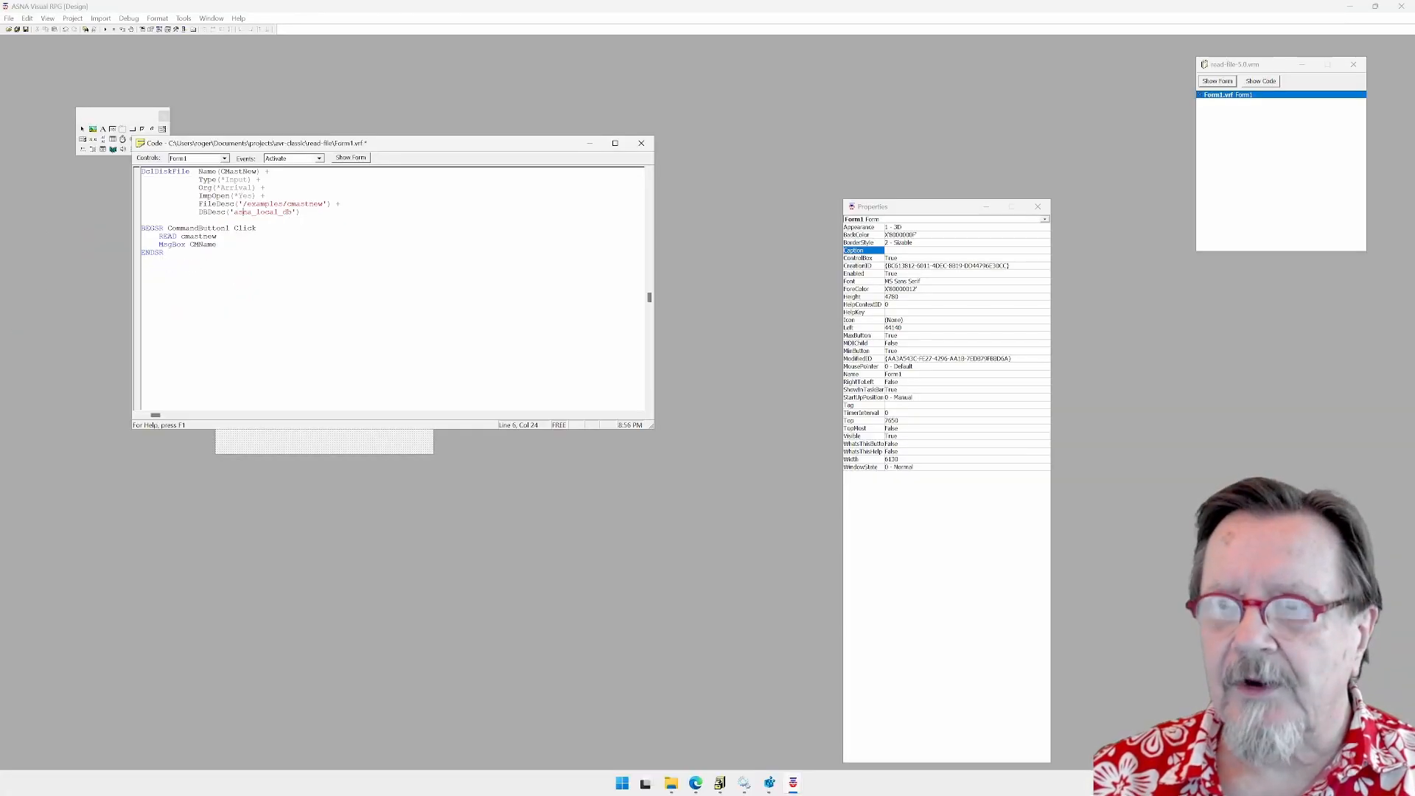
pyautogui.click(372, 445)
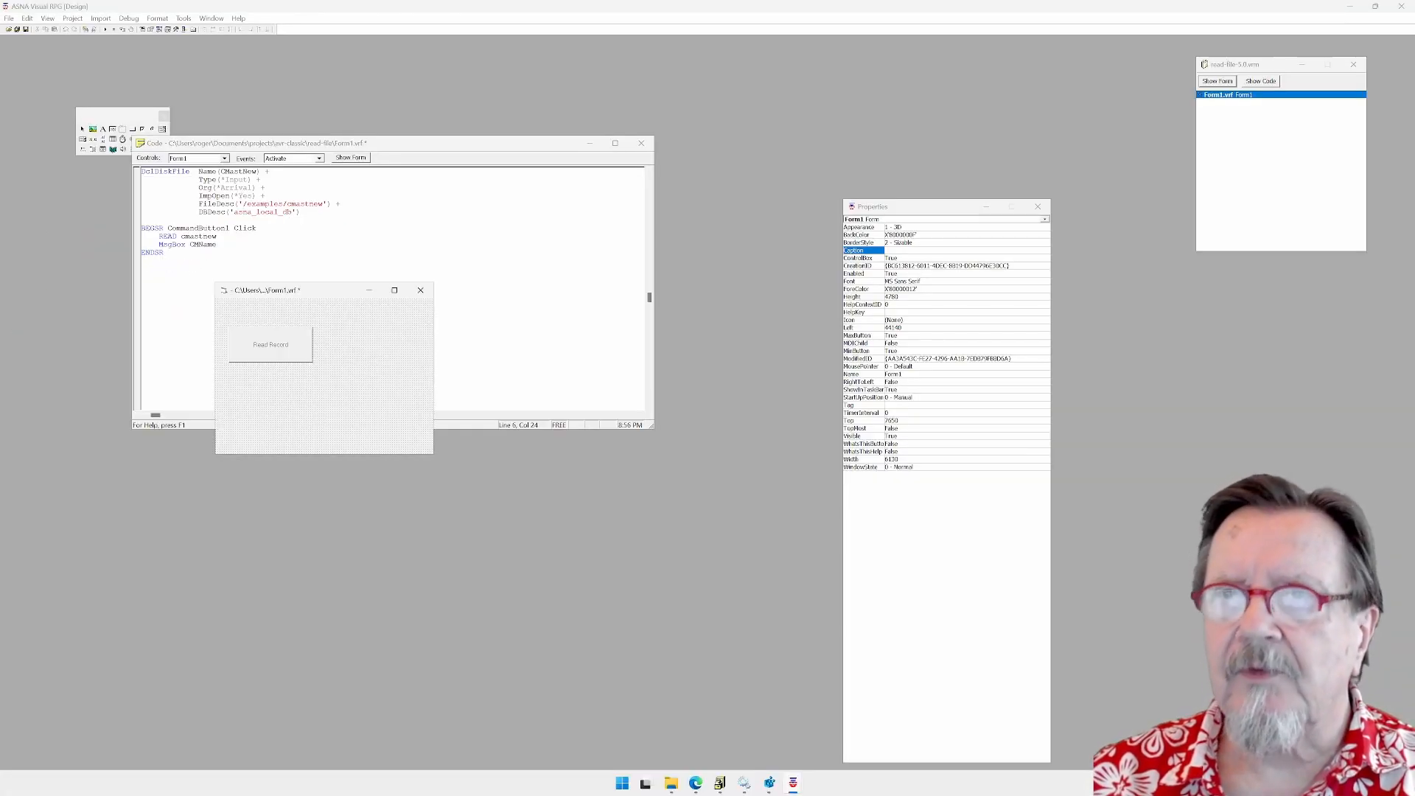
# Step: Run Form1 and read two records, dismissing each customer-name message from cmastnew
pyautogui.click(105, 30)
pyautogui.click(274, 344)
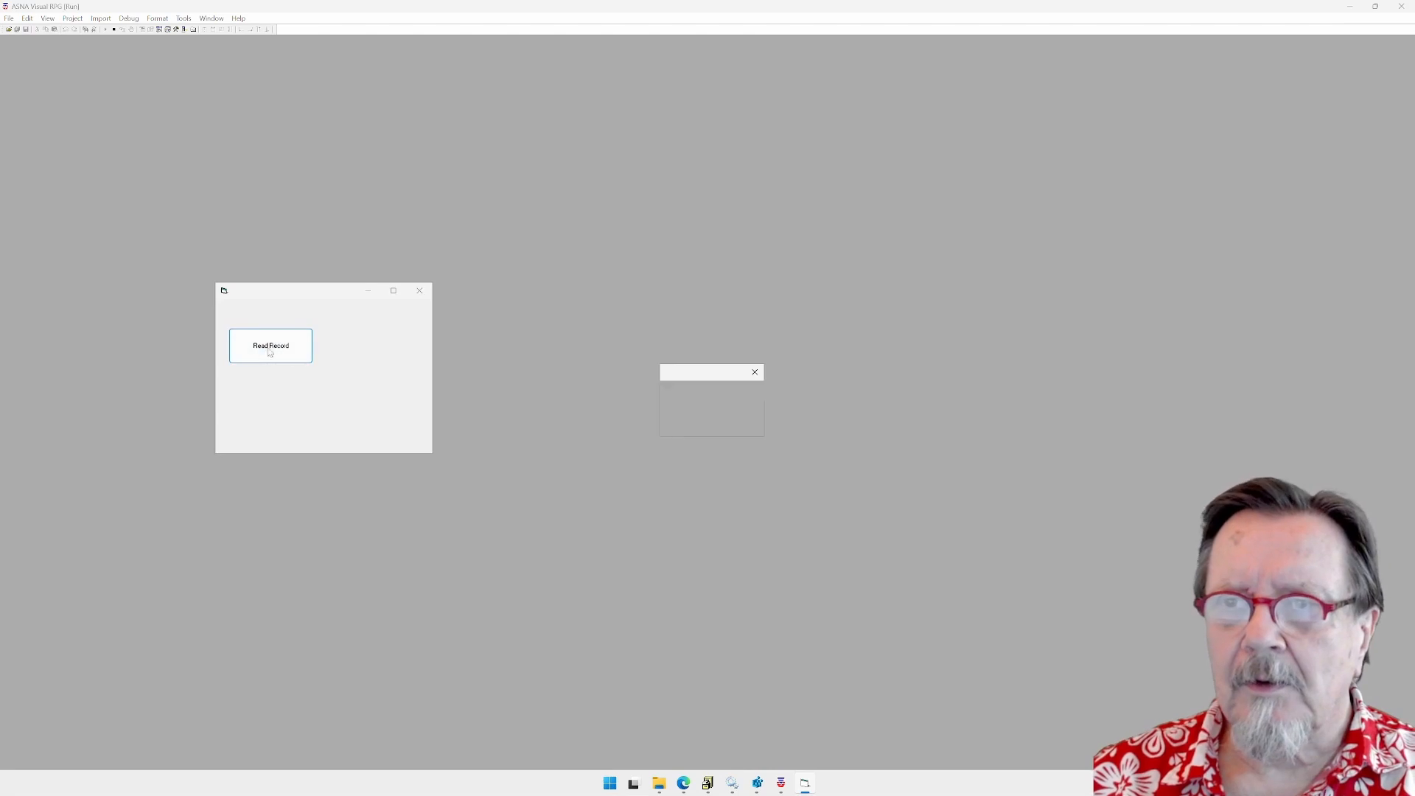
pyautogui.click(751, 426)
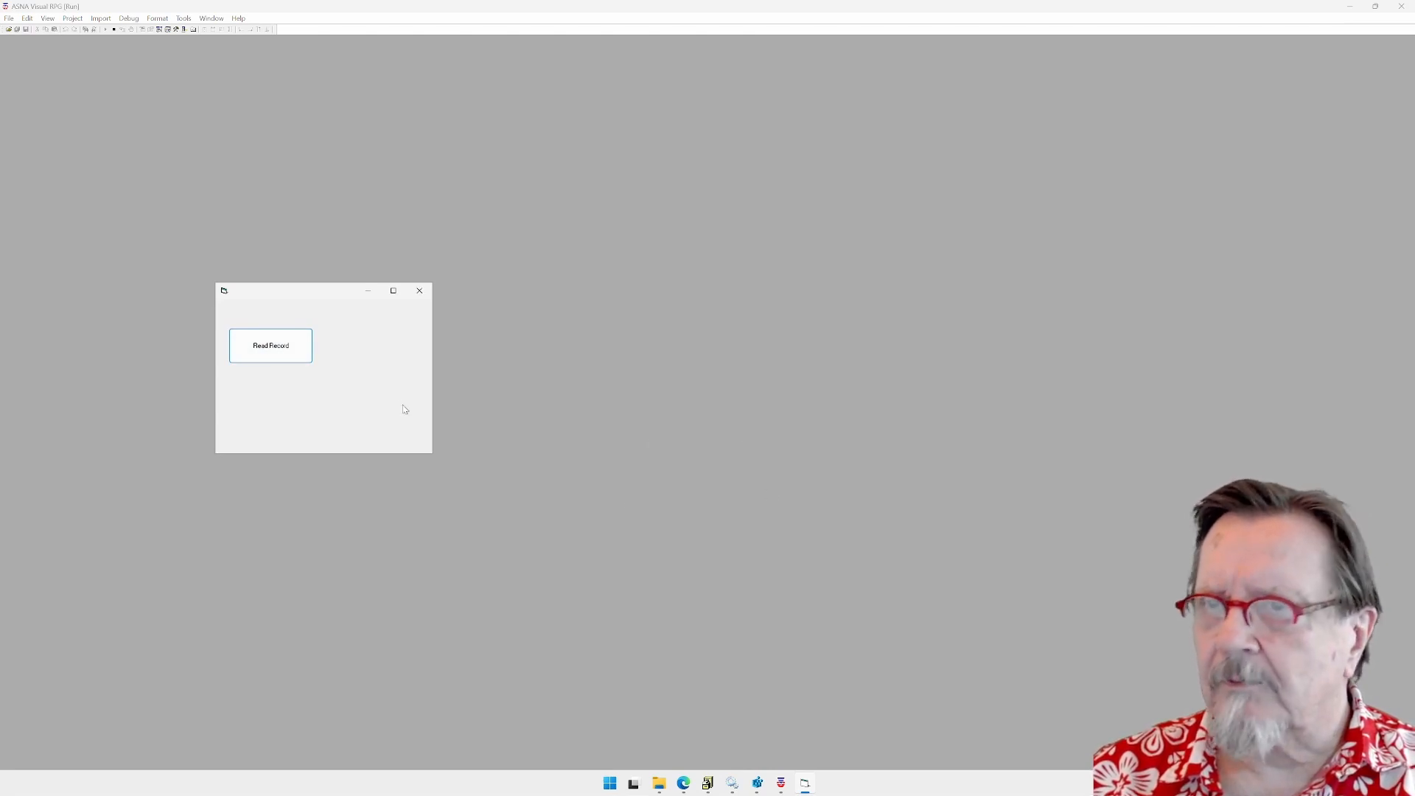
pyautogui.click(271, 345)
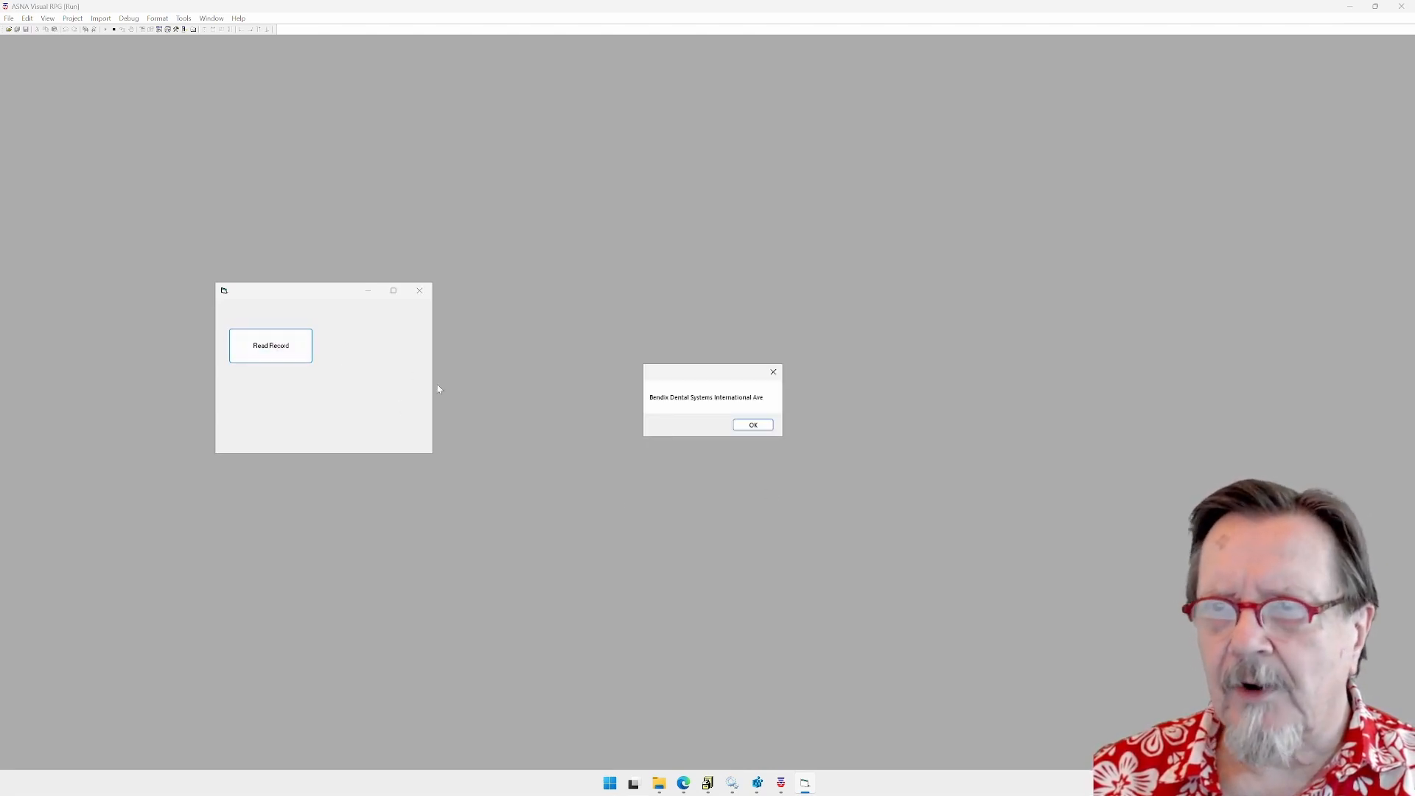
pyautogui.click(752, 423)
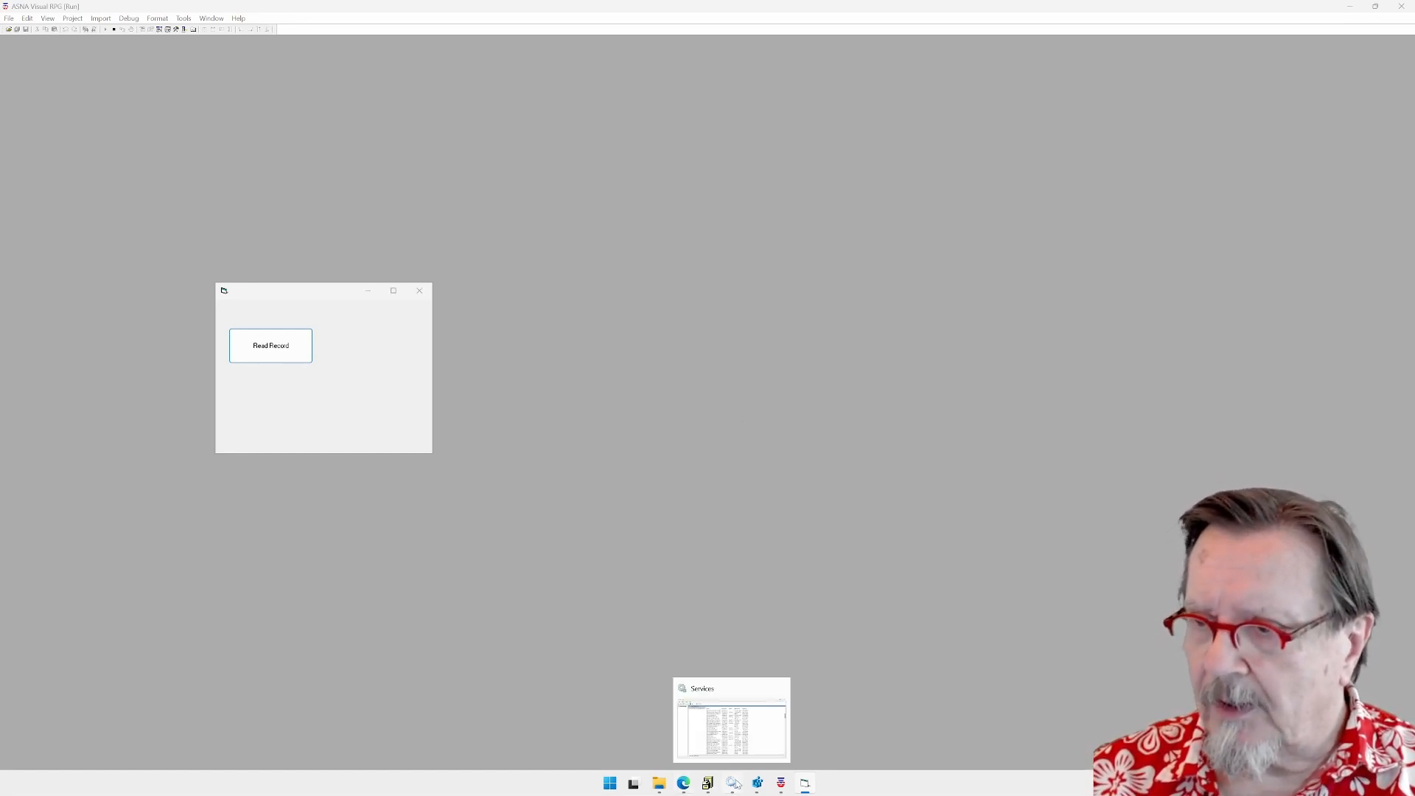
# Step: Reopen Services, check DataGate Server 11's actions and Running status, then close Services
pyautogui.click(734, 784)
pyautogui.rightClick(521, 405)
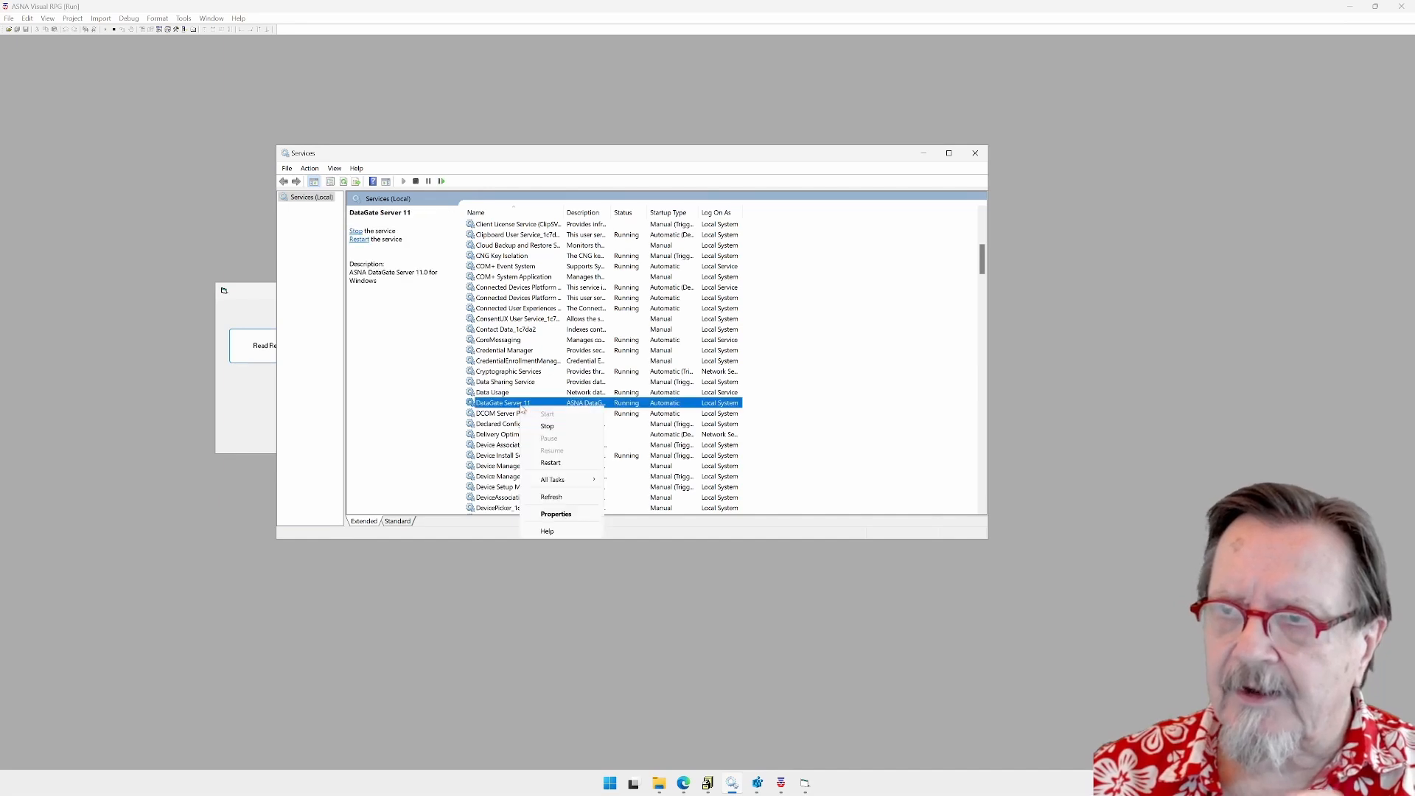
pyautogui.click(562, 569)
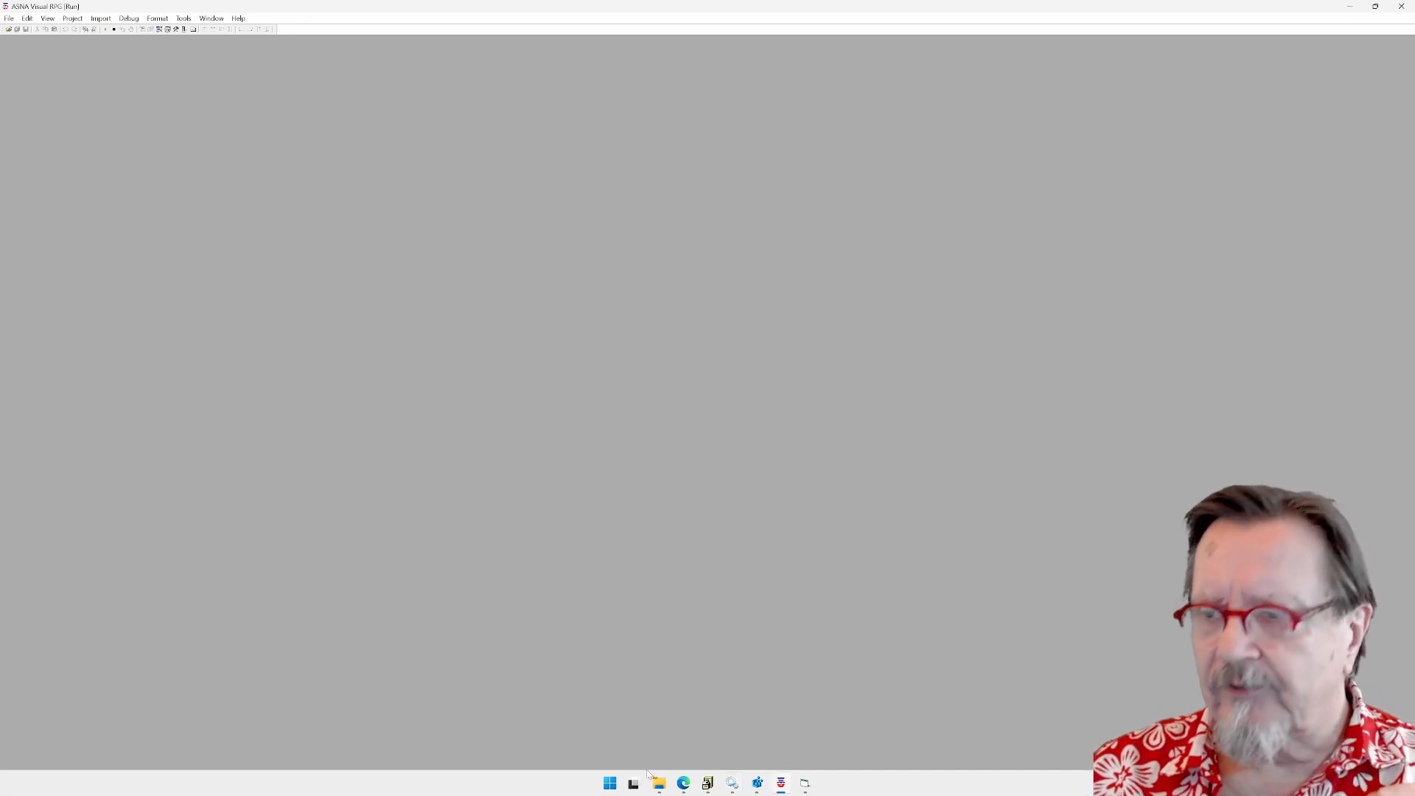
pyautogui.click(734, 784)
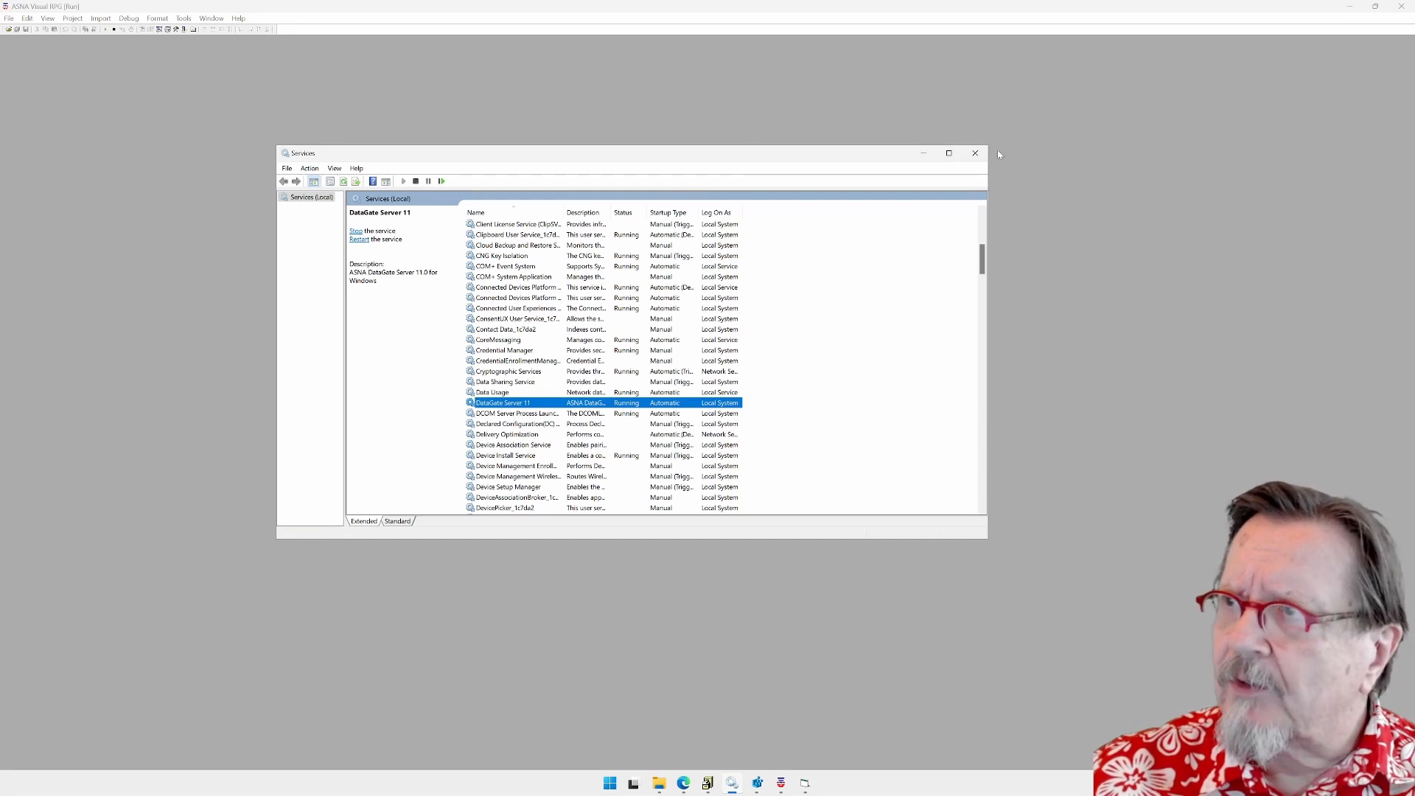
pyautogui.click(975, 154)
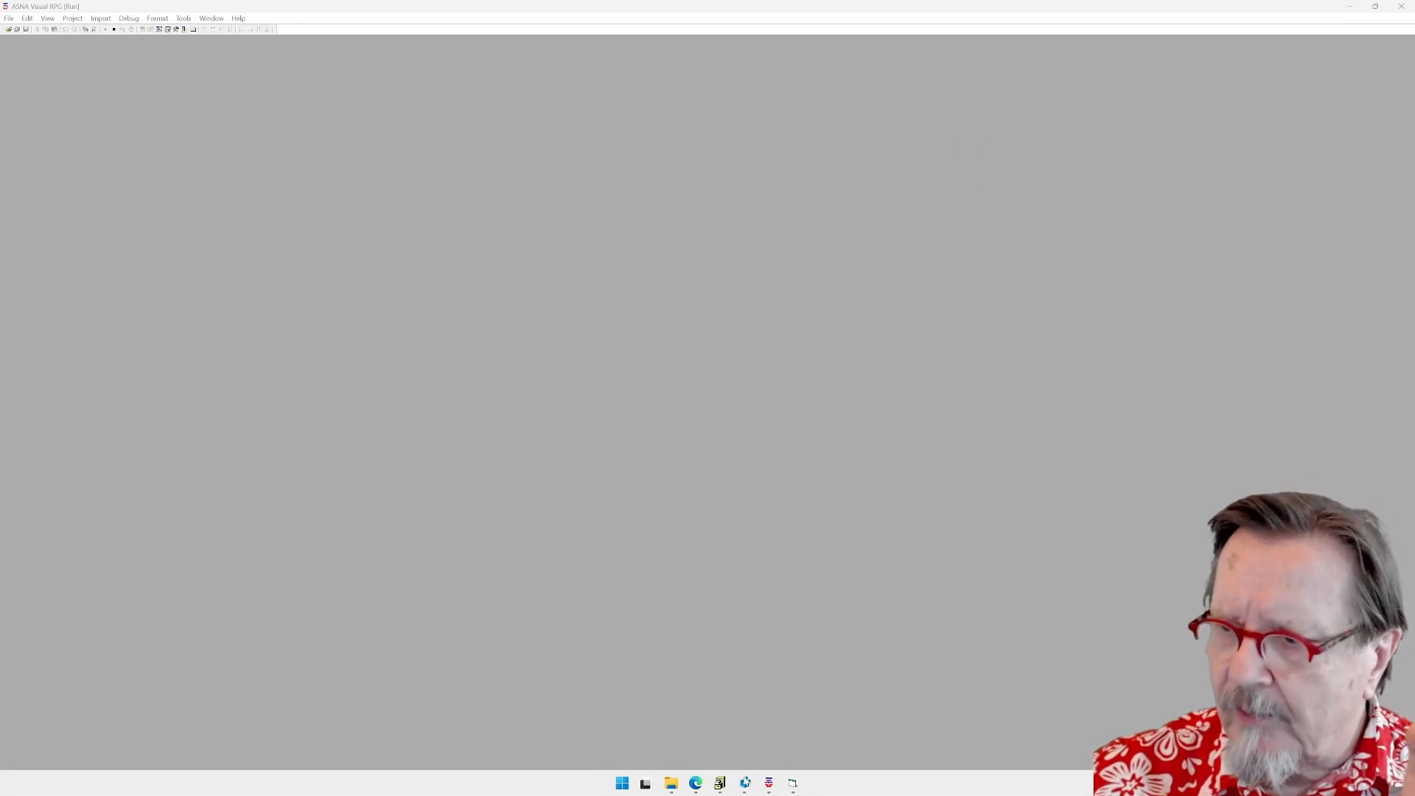
# Step: Show the asna_local_db registry key (ServerName *LOCAL), then stop the Visual RPG run and minimize it
pyautogui.click(747, 789)
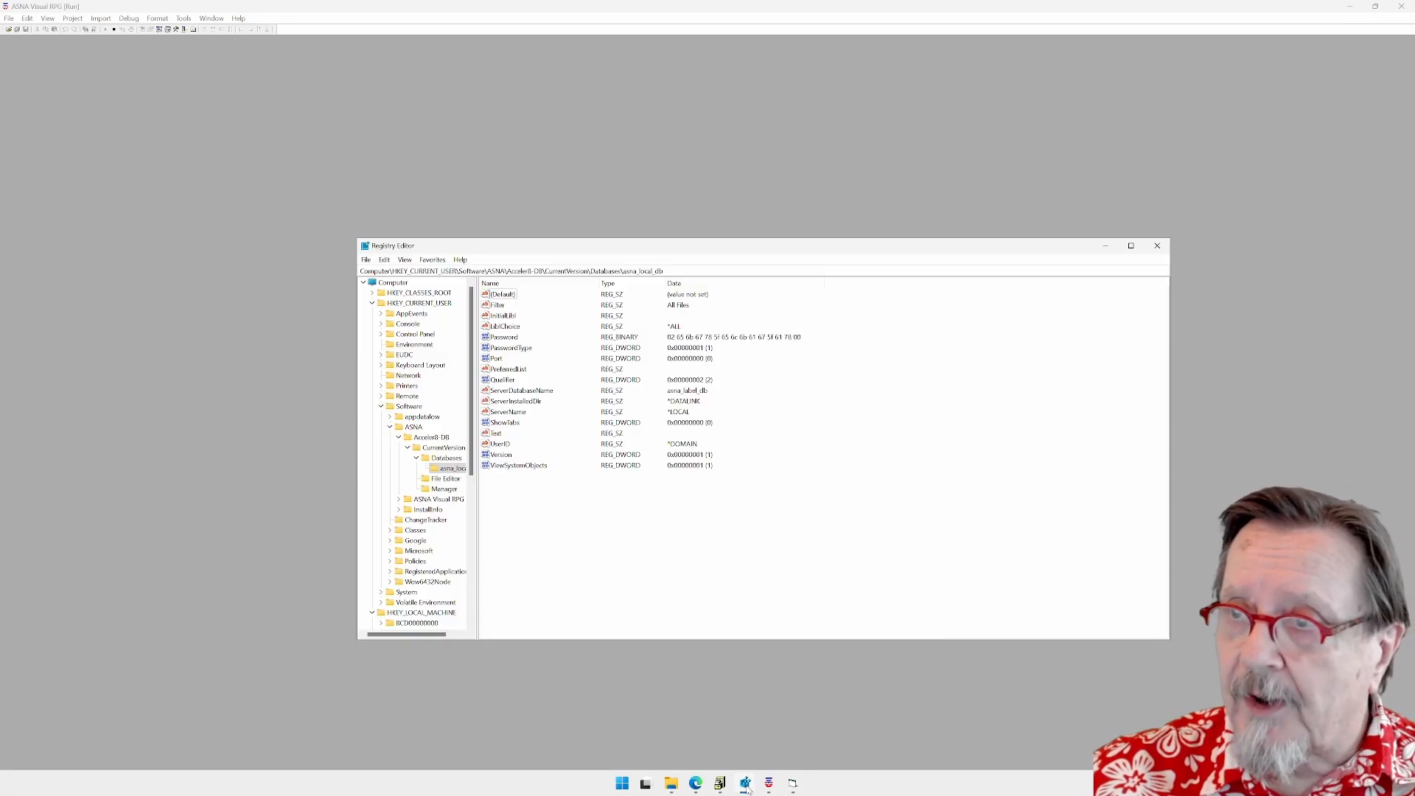
pyautogui.moveTo(669, 247); pyautogui.dragTo(564, 147)
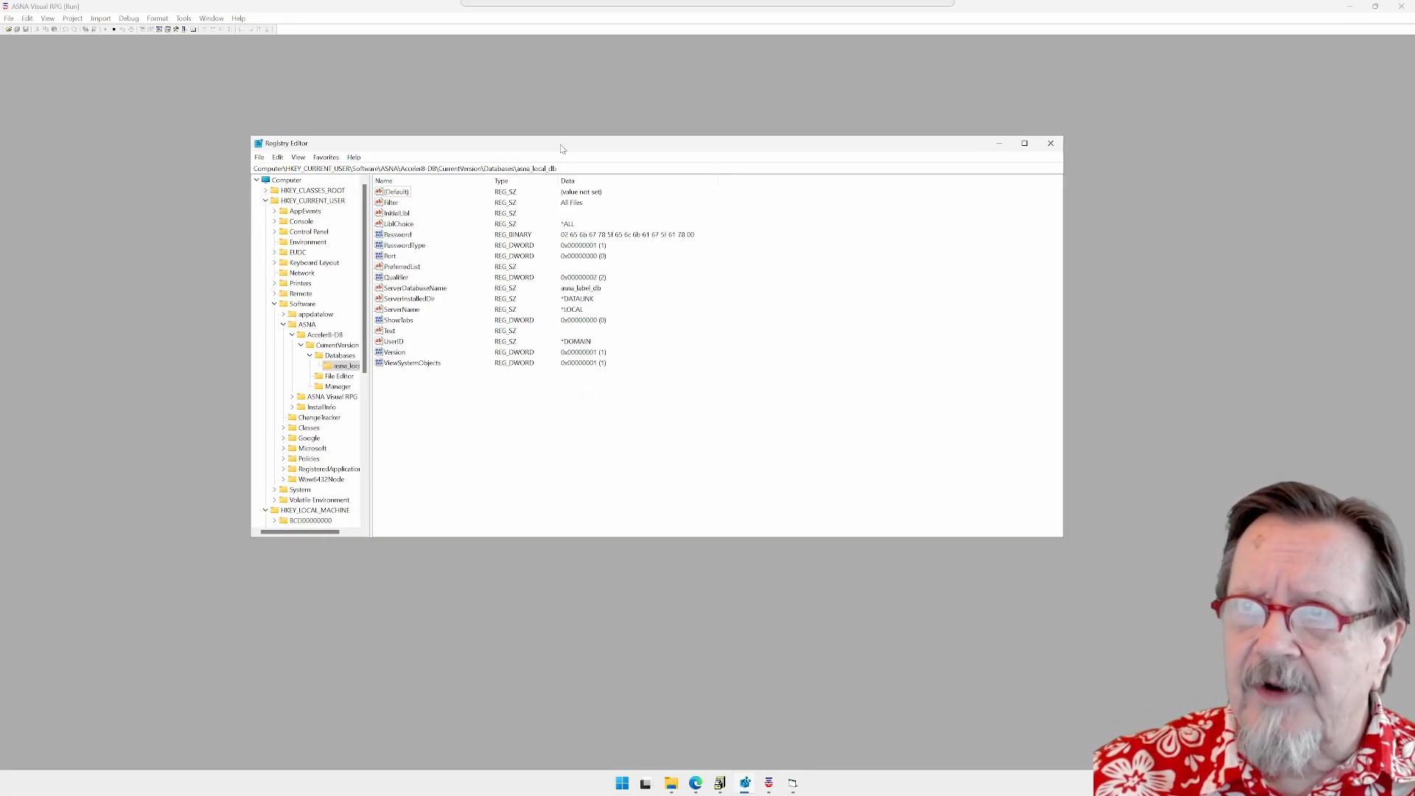
pyautogui.moveTo(814, 141); pyautogui.dragTo(1247, 90)
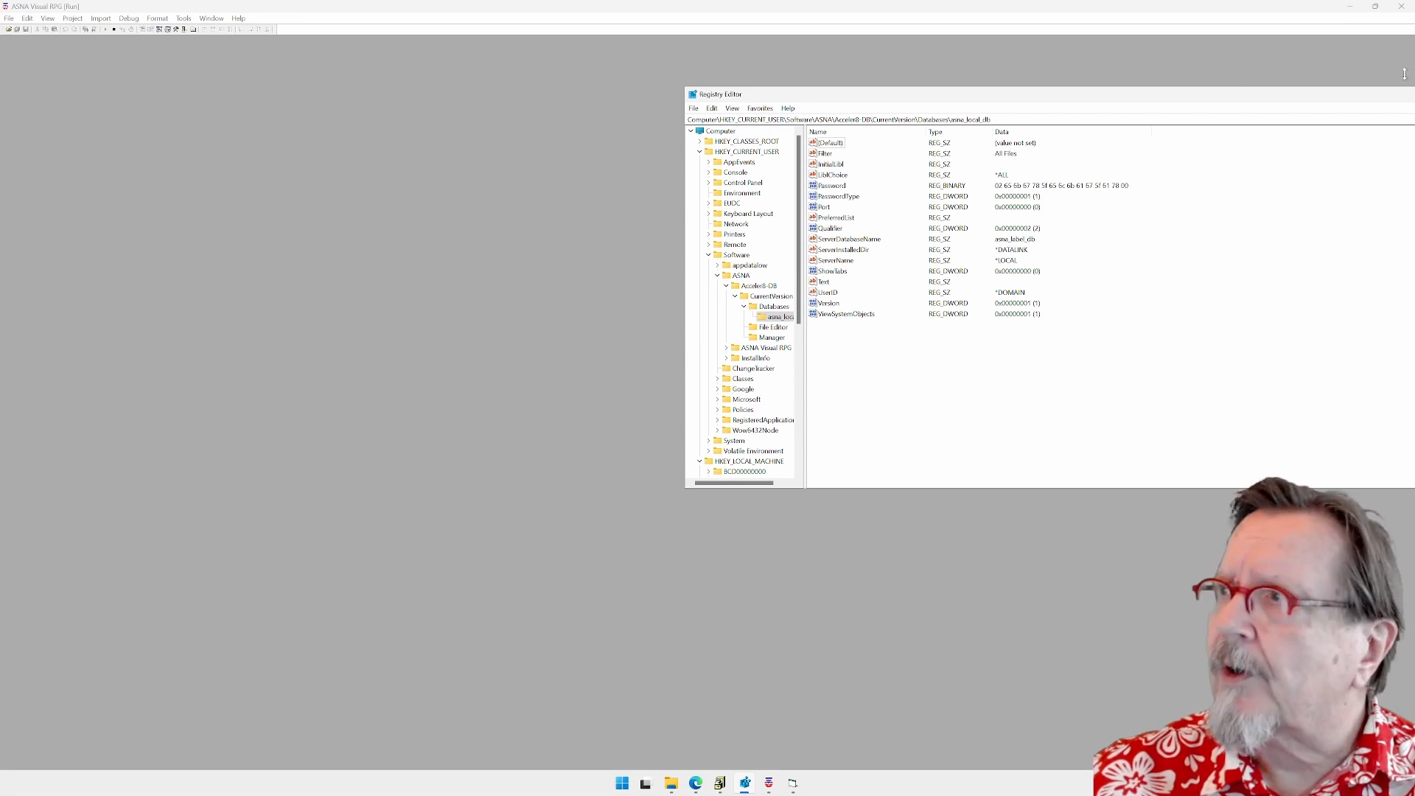
pyautogui.click(114, 29)
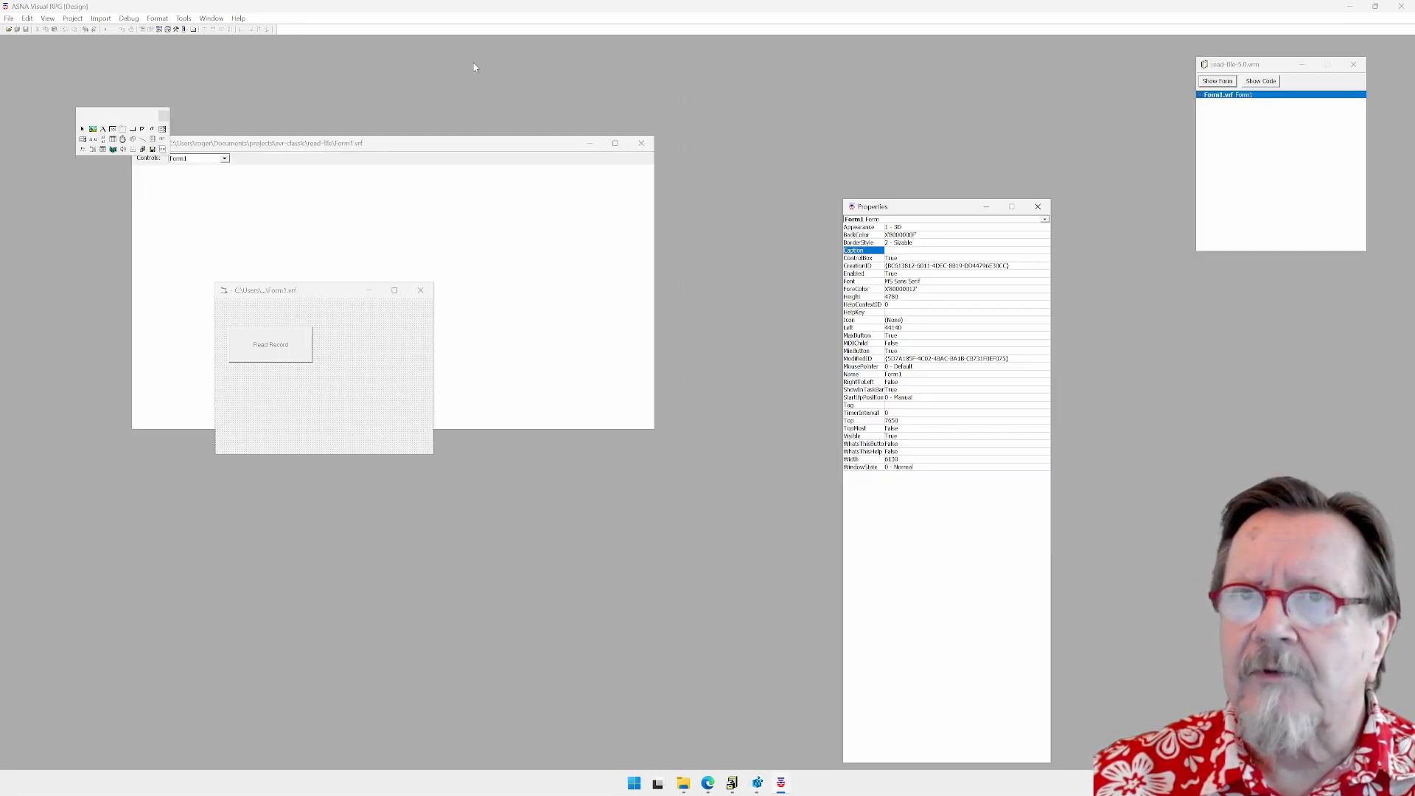
pyautogui.click(1349, 5)
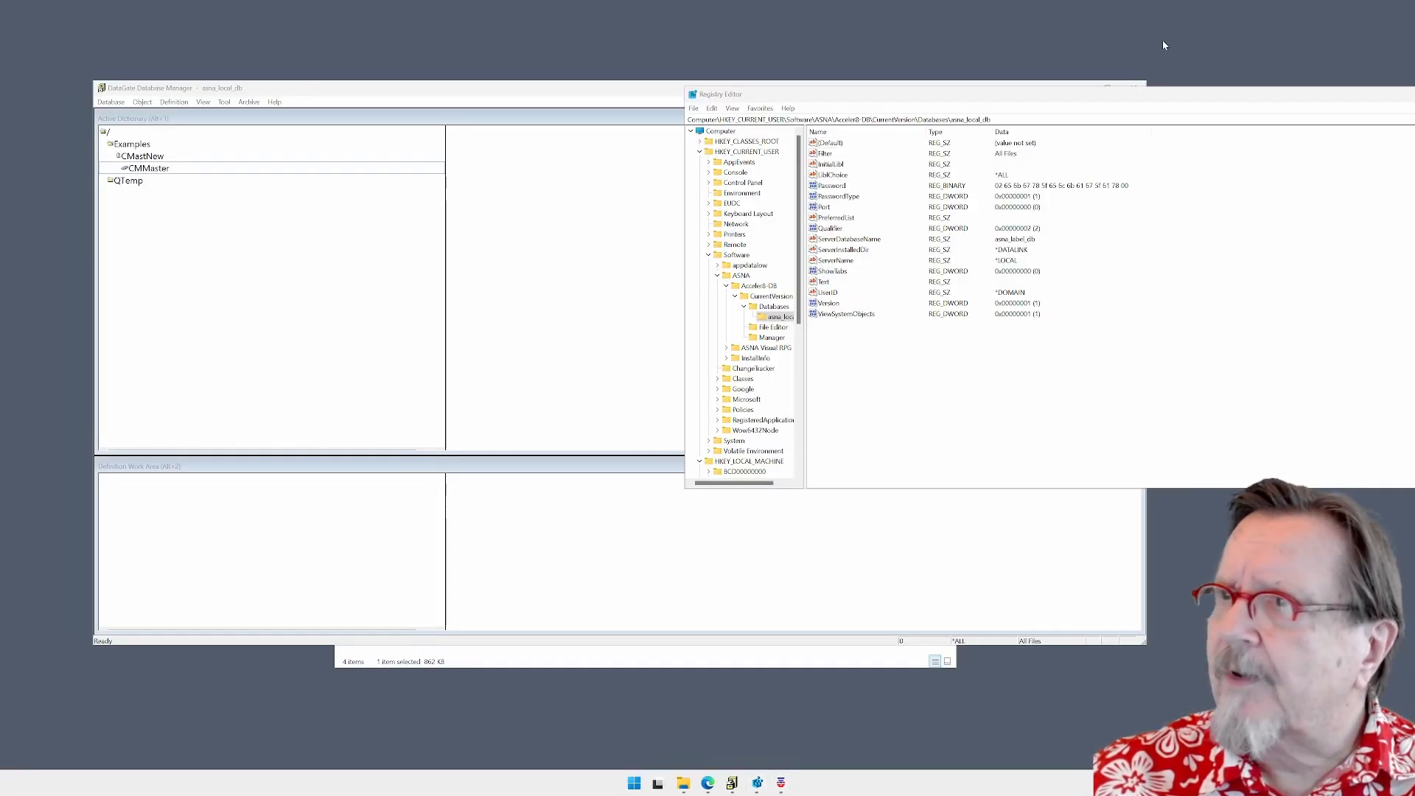
# Step: In Work with Database Names, select asna_local_db from the Name dropdown
pyautogui.click(110, 101)
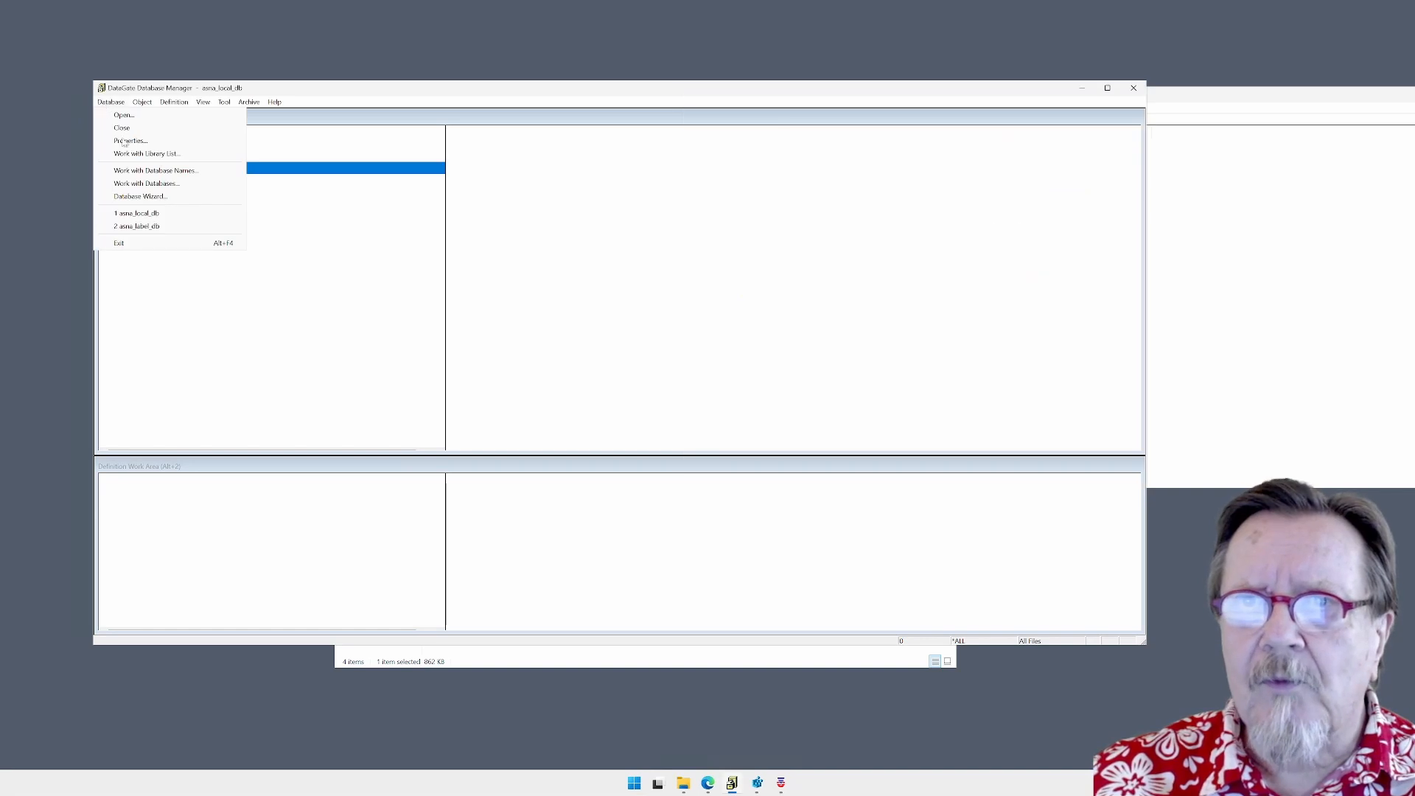
pyautogui.click(188, 171)
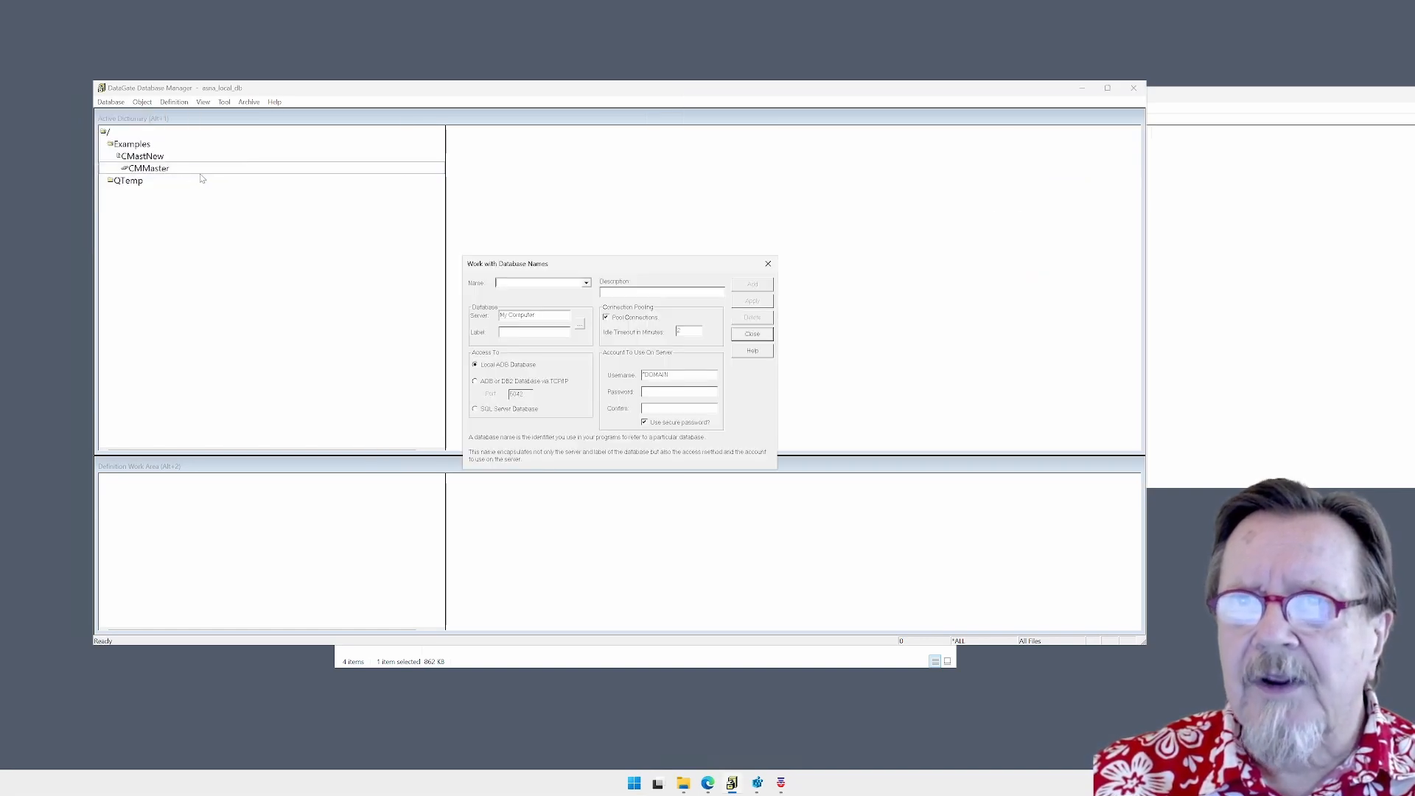
pyautogui.click(587, 283)
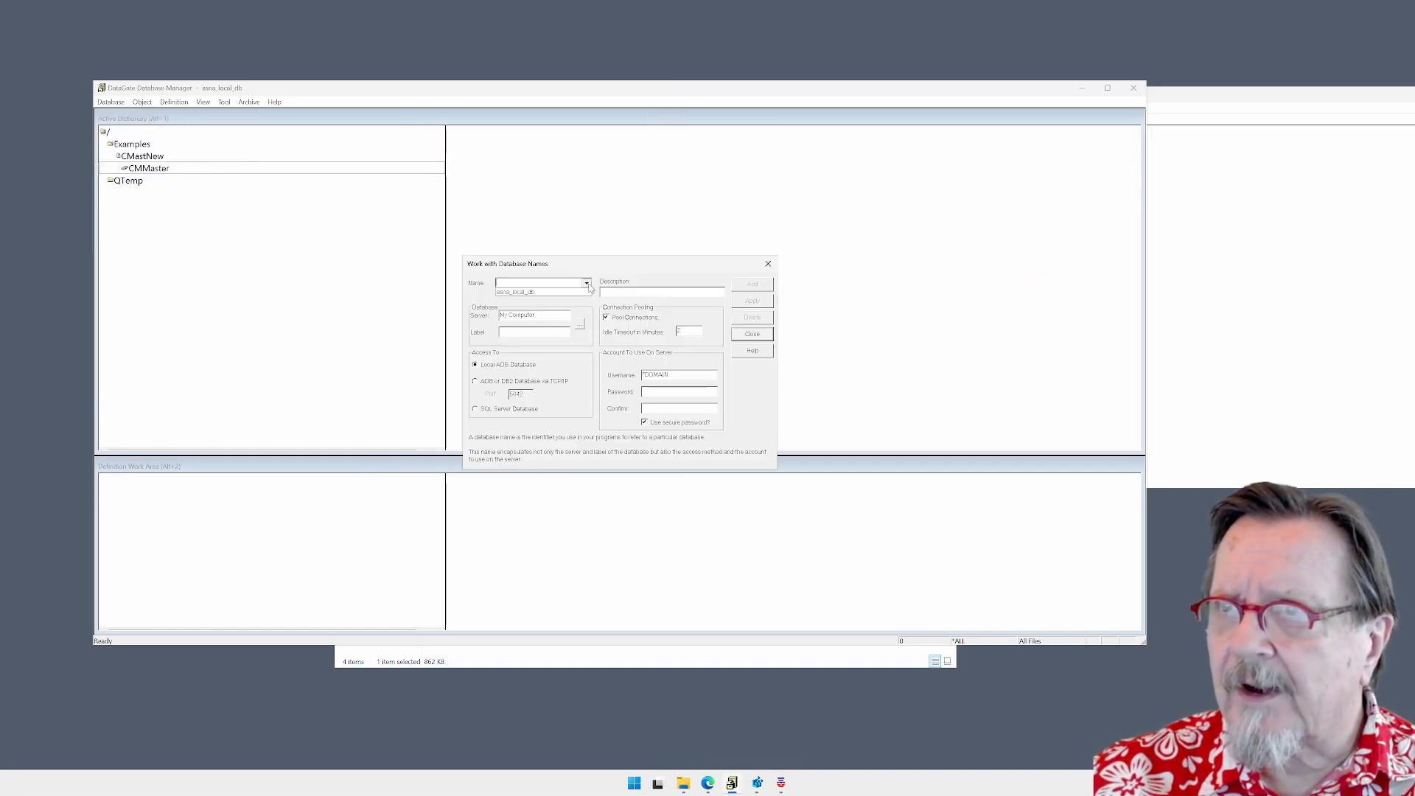
pyautogui.click(545, 295)
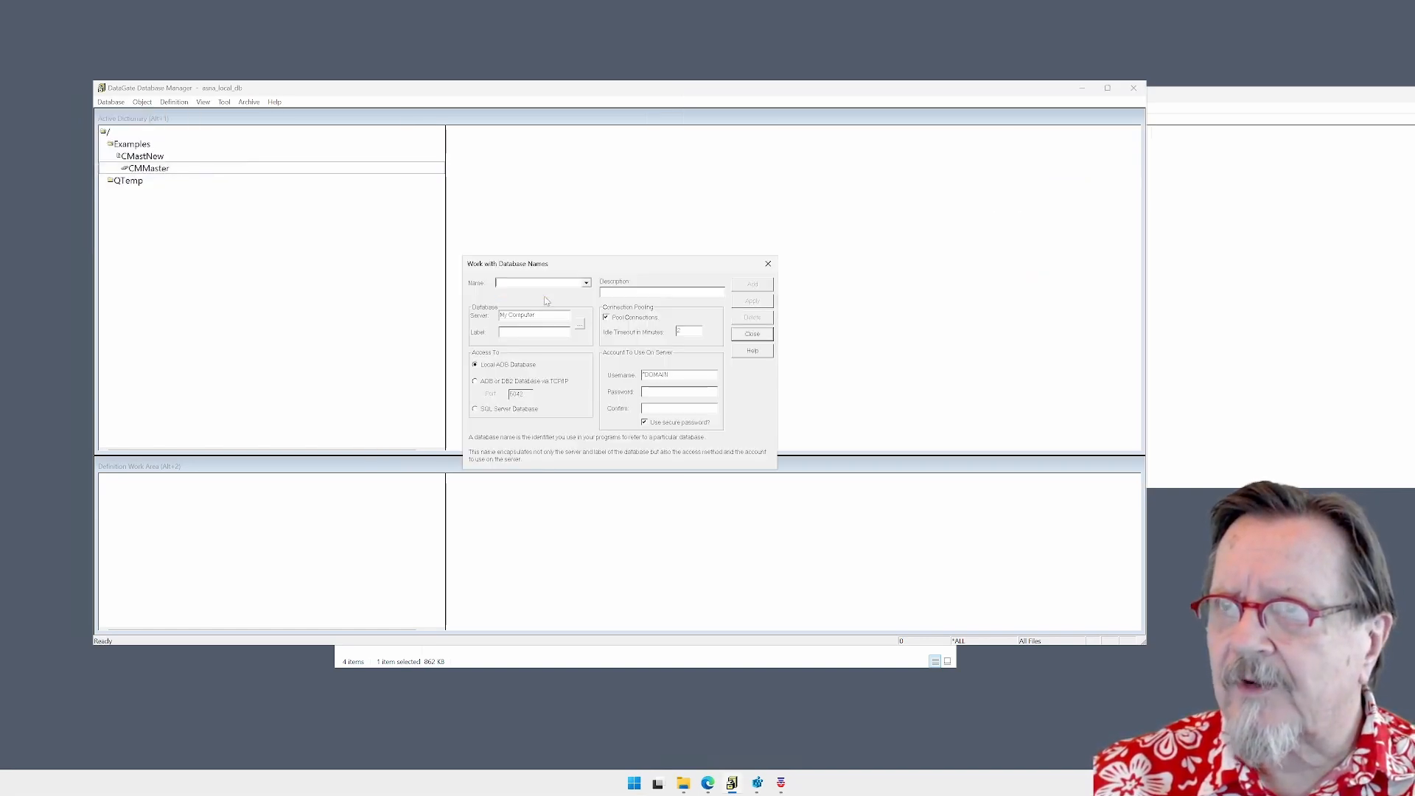
pyautogui.click(587, 283)
pyautogui.click(560, 298)
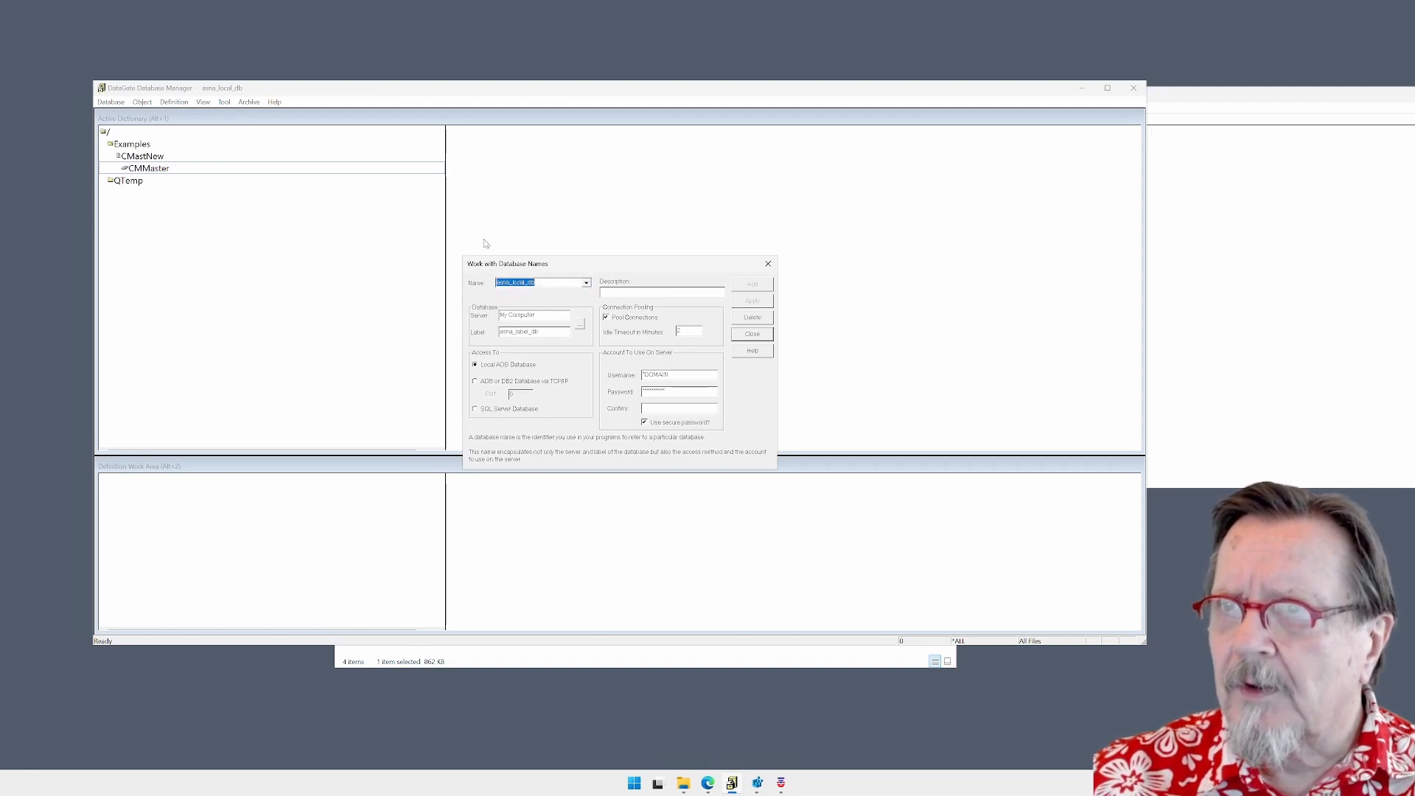
# Step: Move the Work with Database Names dialog aside and bring the Registry Editor forward
pyautogui.moveTo(486, 264); pyautogui.dragTo(330, 219)
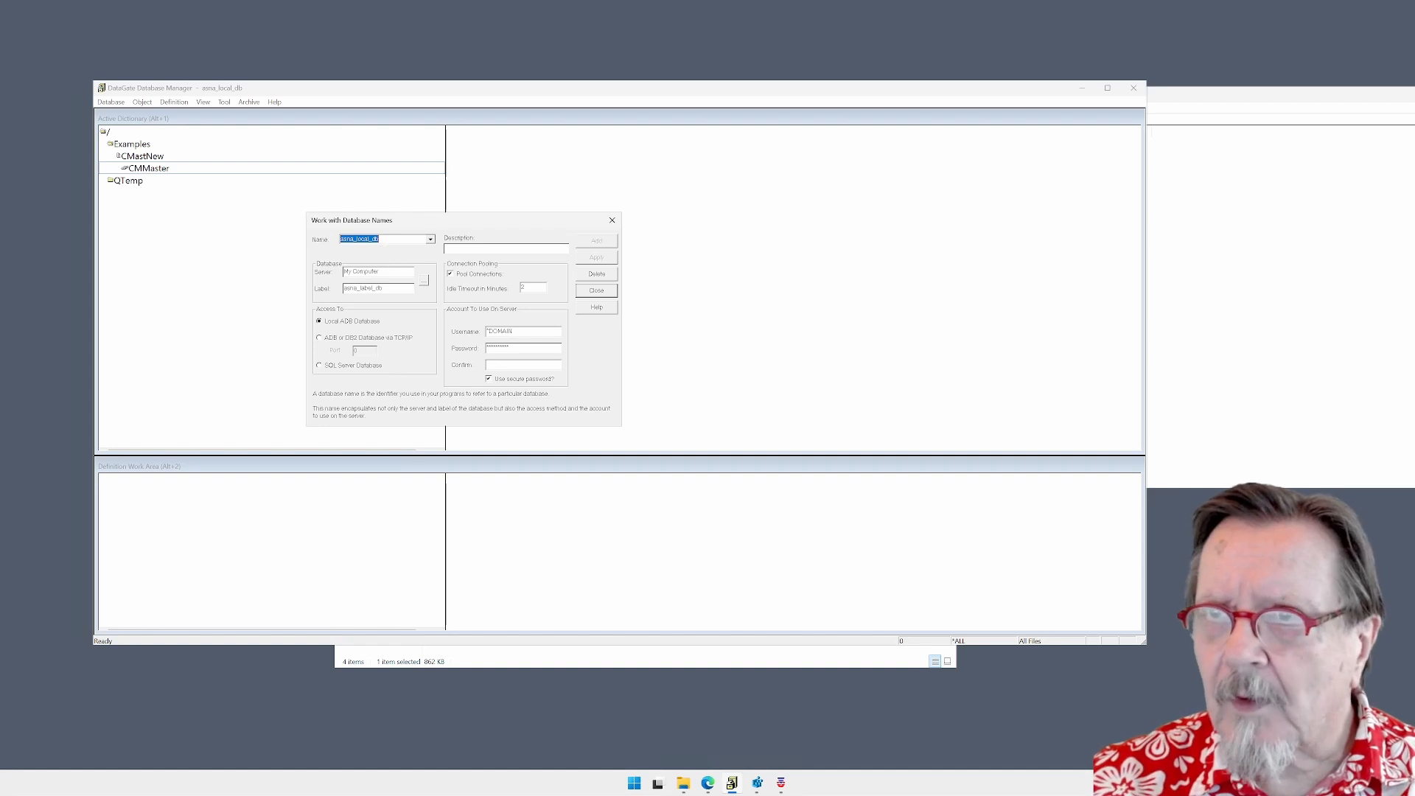
pyautogui.rightClick(387, 244)
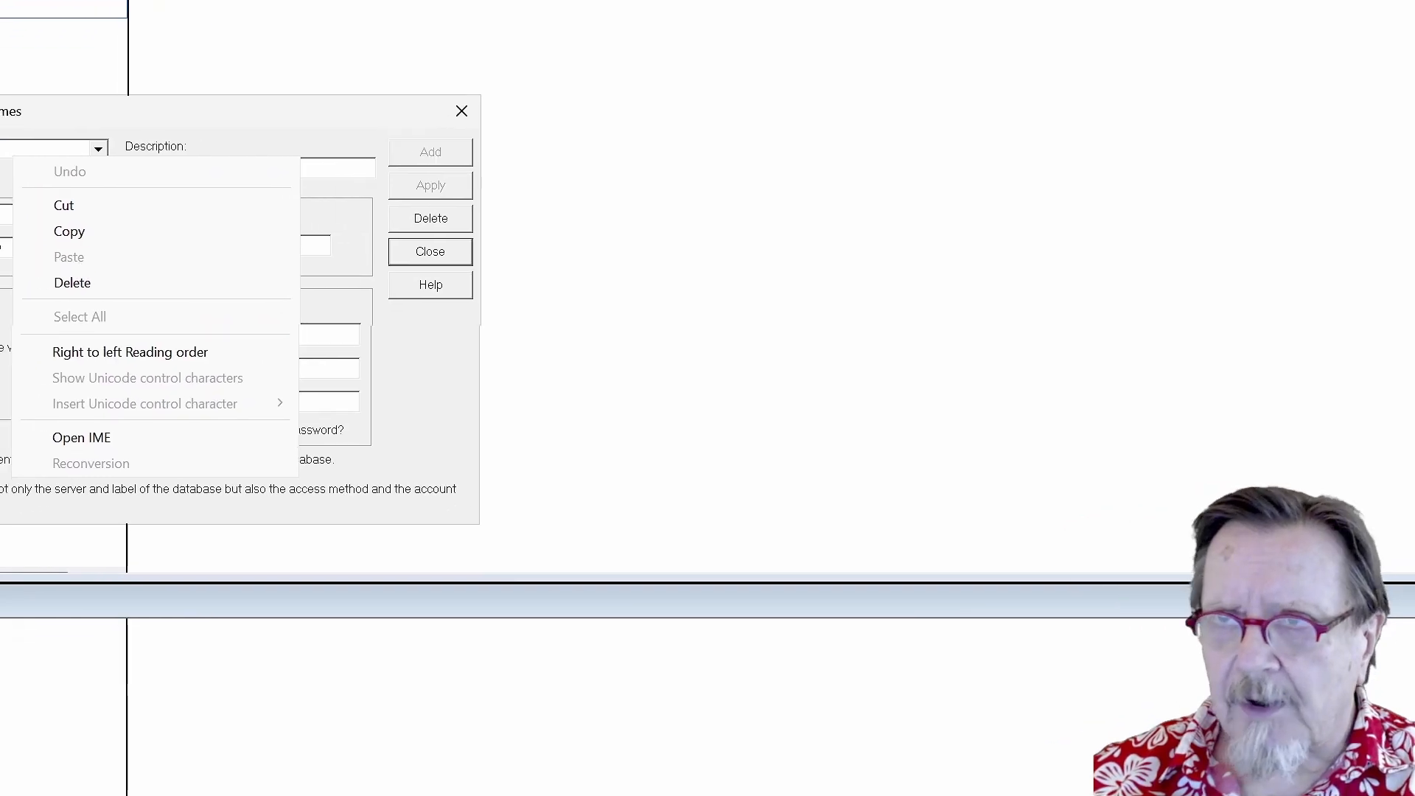
pyautogui.press('Escape')
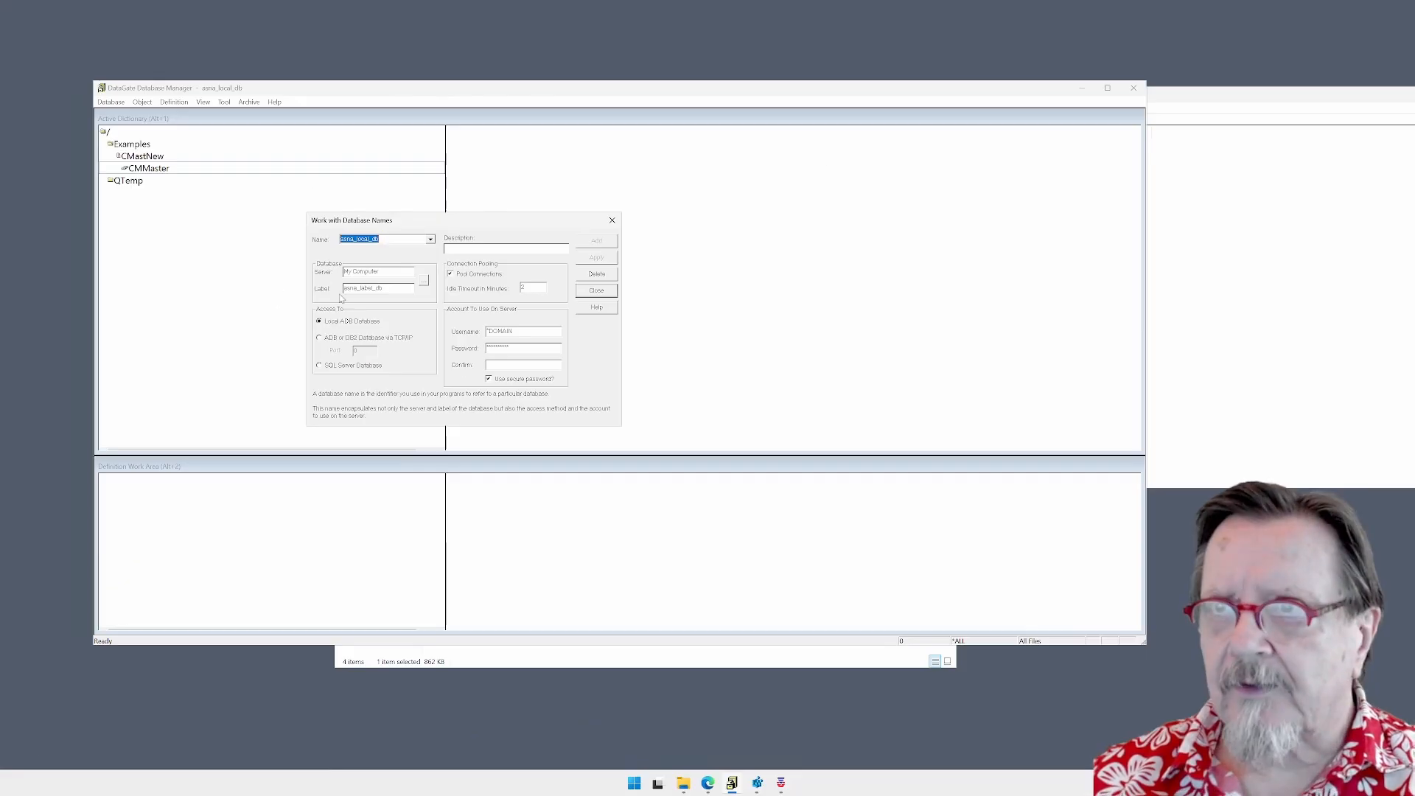
pyautogui.click(1186, 232)
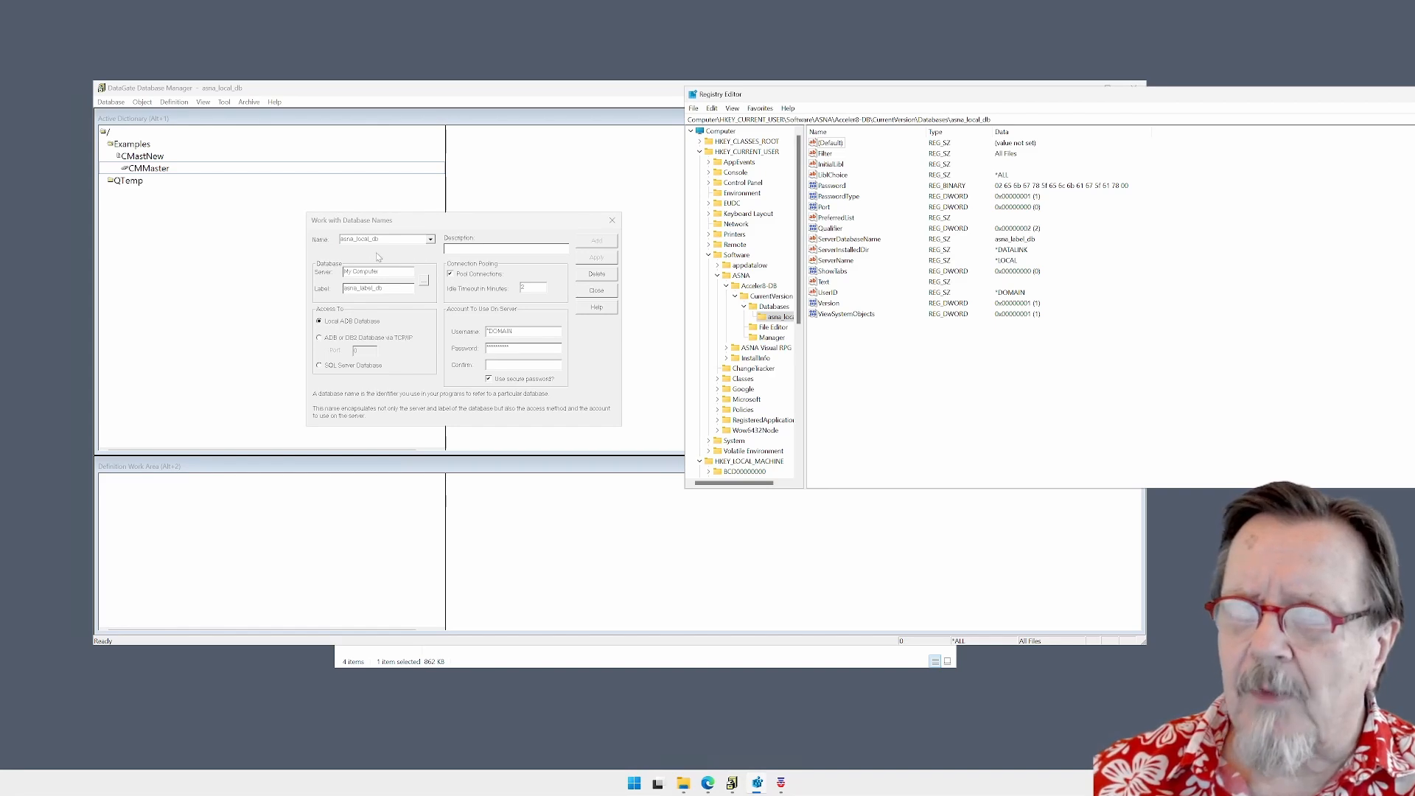
# Step: Place the Registry Editor beside the database names dialog and widen its key tree
pyautogui.moveTo(409, 232); pyautogui.dragTo(300, 241)
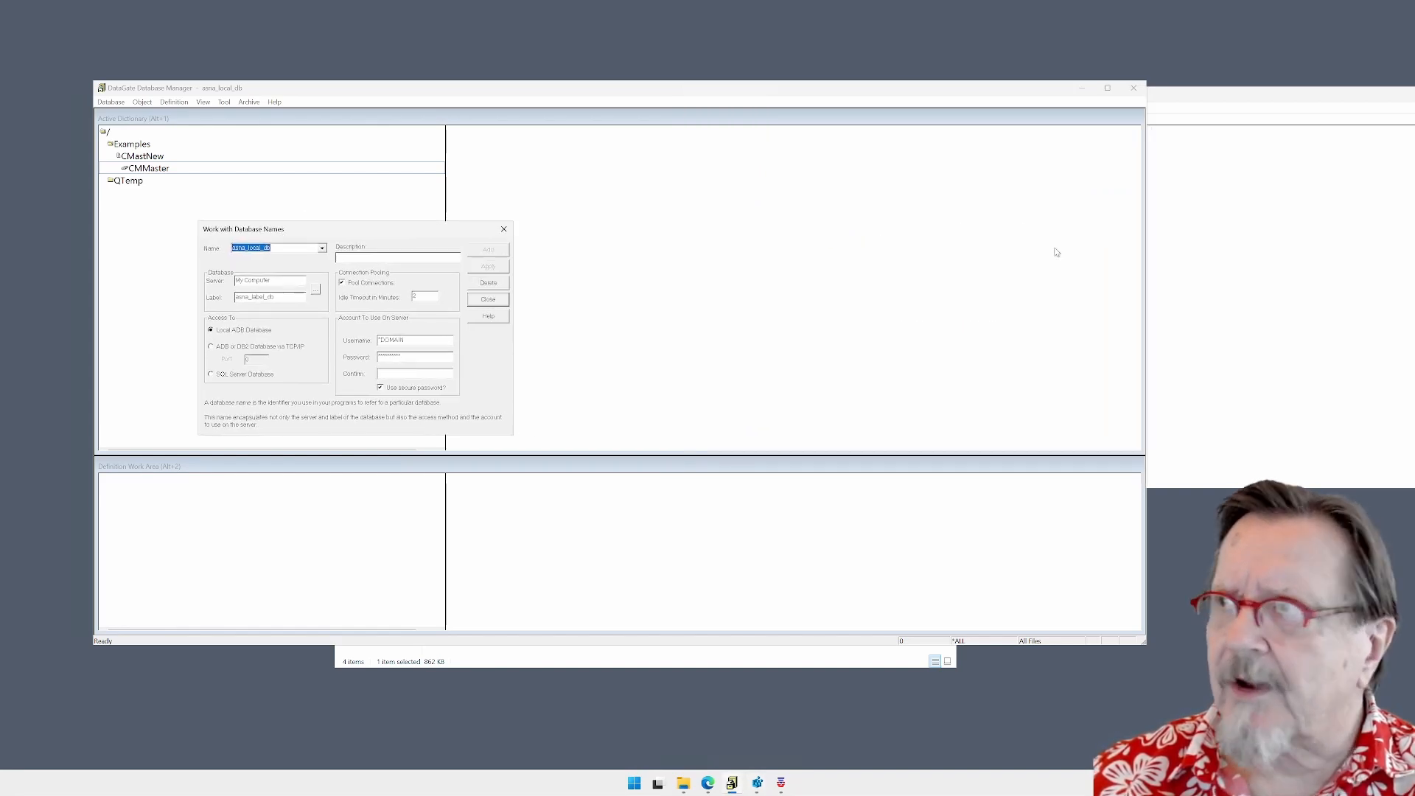
pyautogui.click(1198, 179)
pyautogui.moveTo(981, 94); pyautogui.dragTo(816, 115)
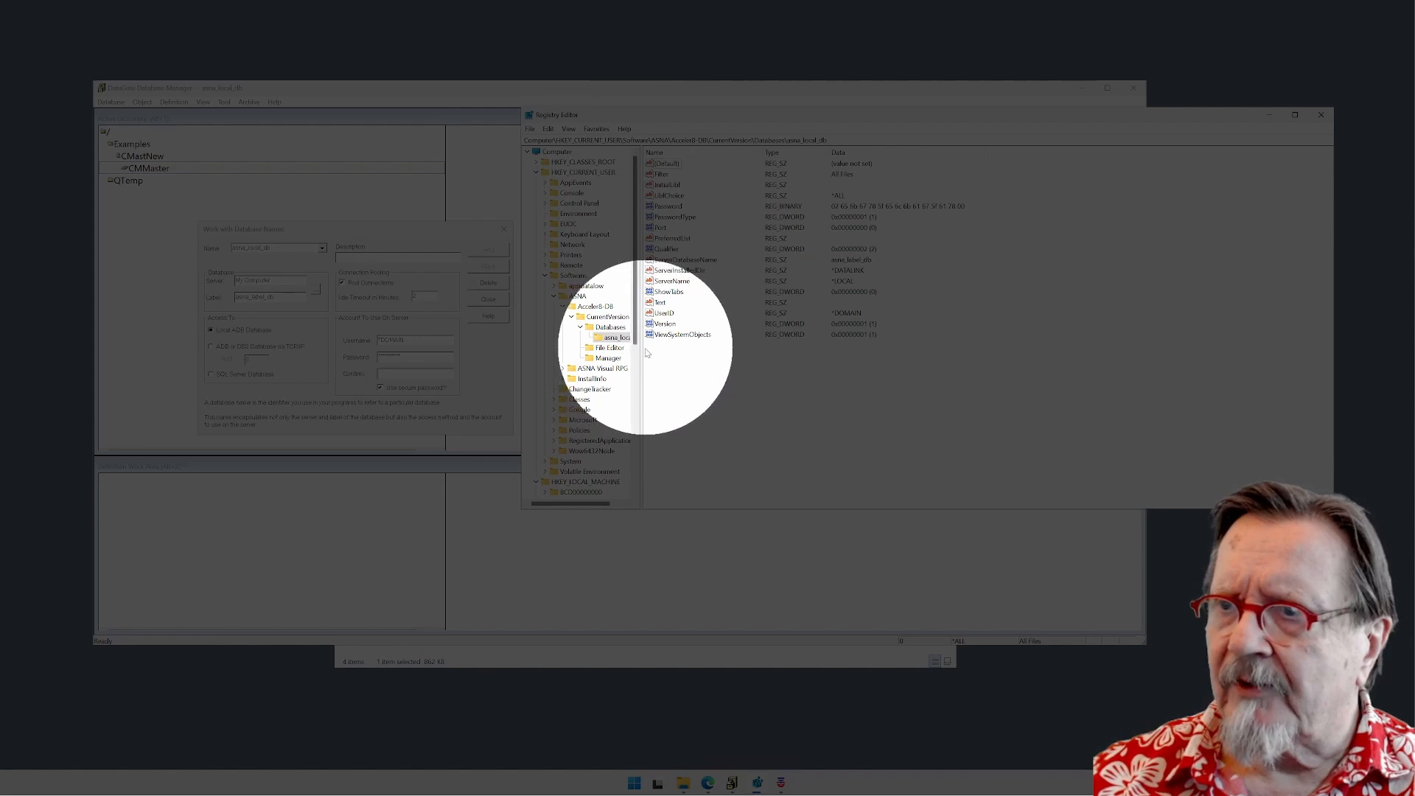
pyautogui.moveTo(641, 351); pyautogui.dragTo(681, 348)
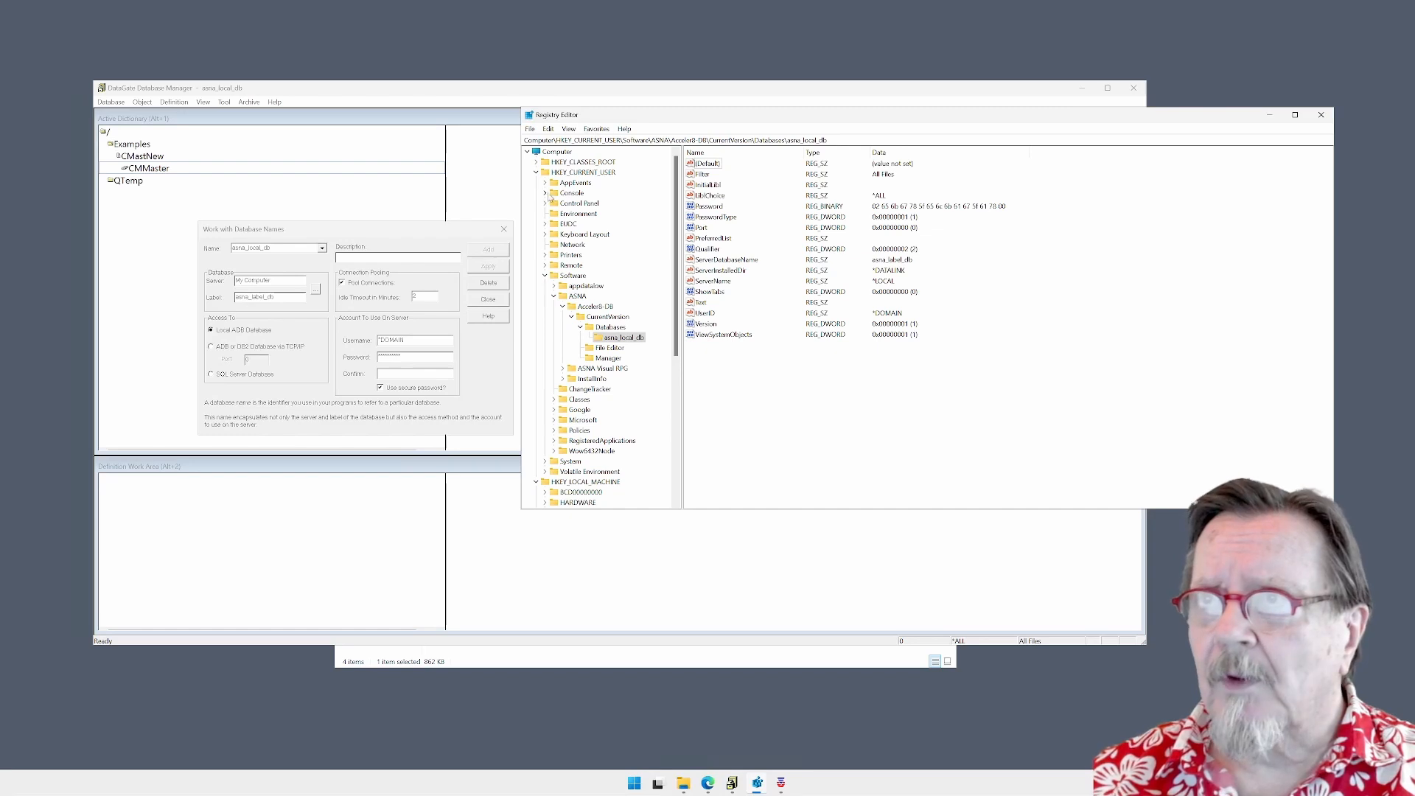
# Step: Expand HKEY_CURRENT_USER to the ASNA Databases key and show asna_local_db's values
pyautogui.click(536, 172)
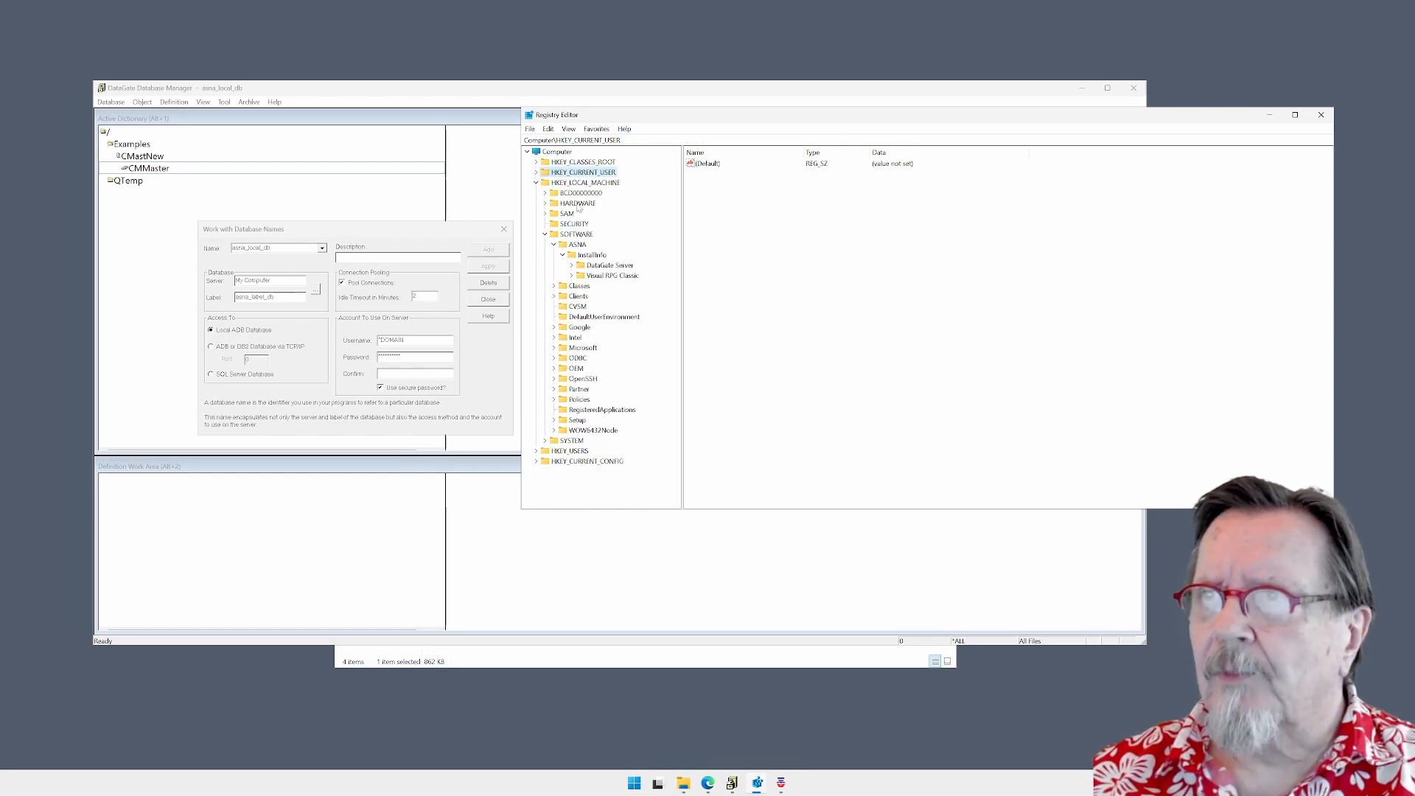
pyautogui.click(595, 193)
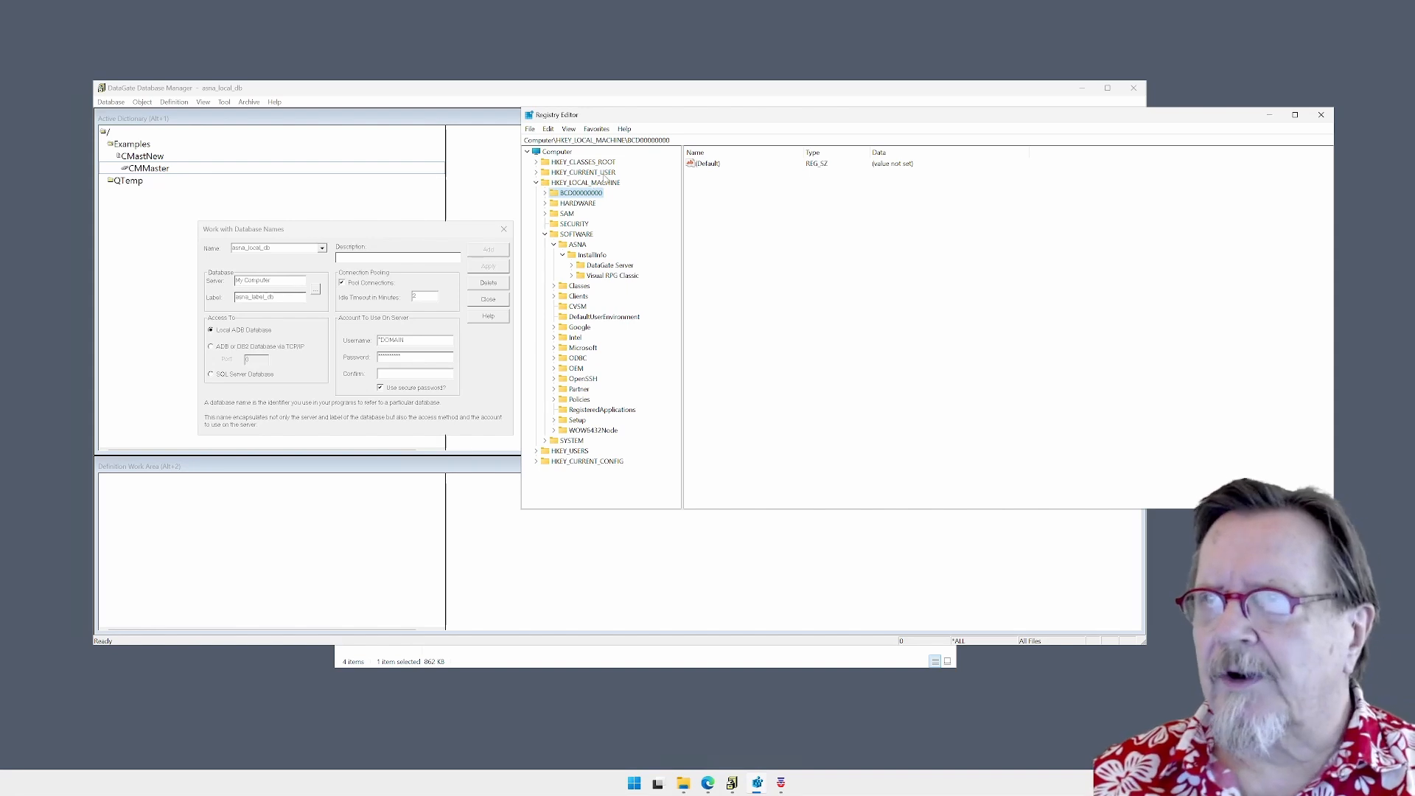
pyautogui.doubleClick(604, 174)
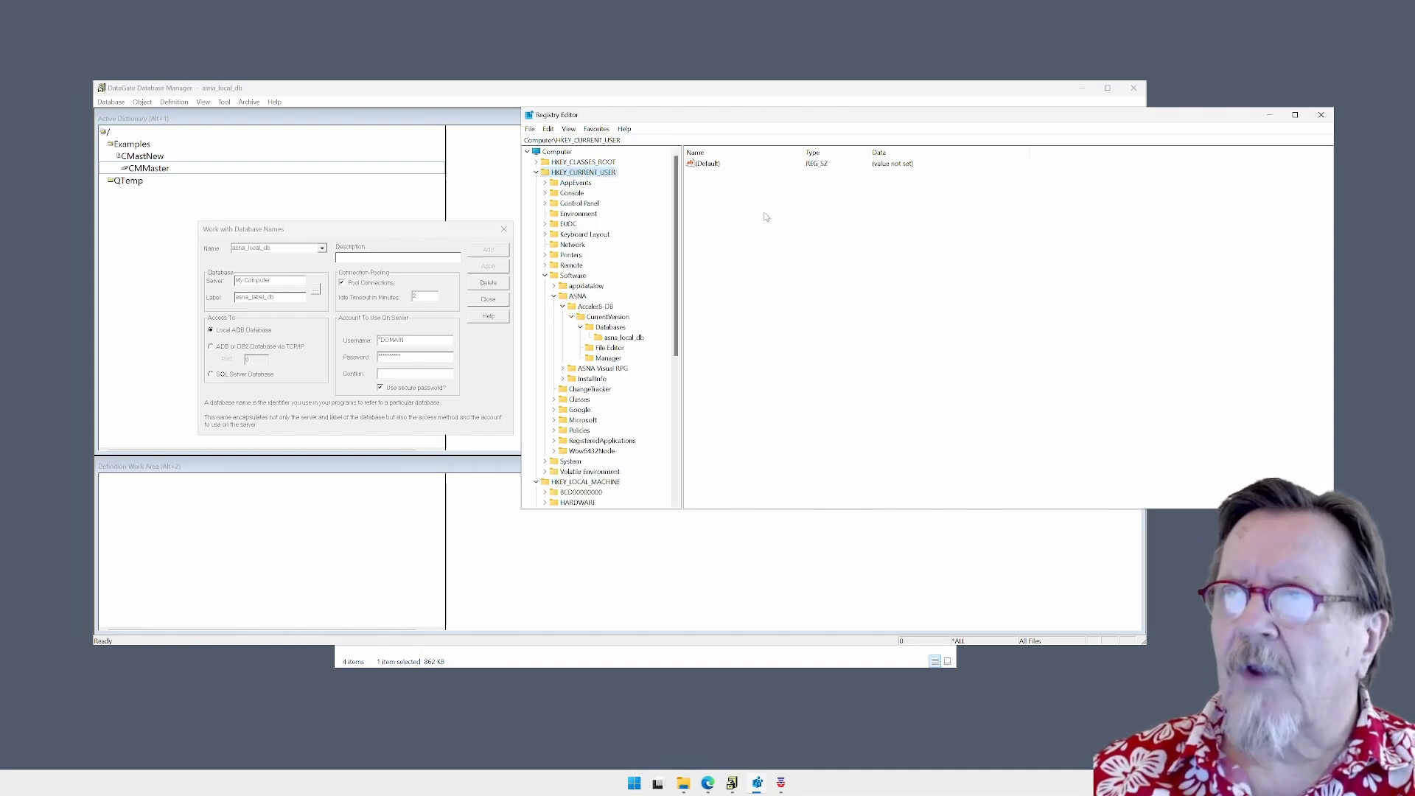
pyautogui.click(638, 341)
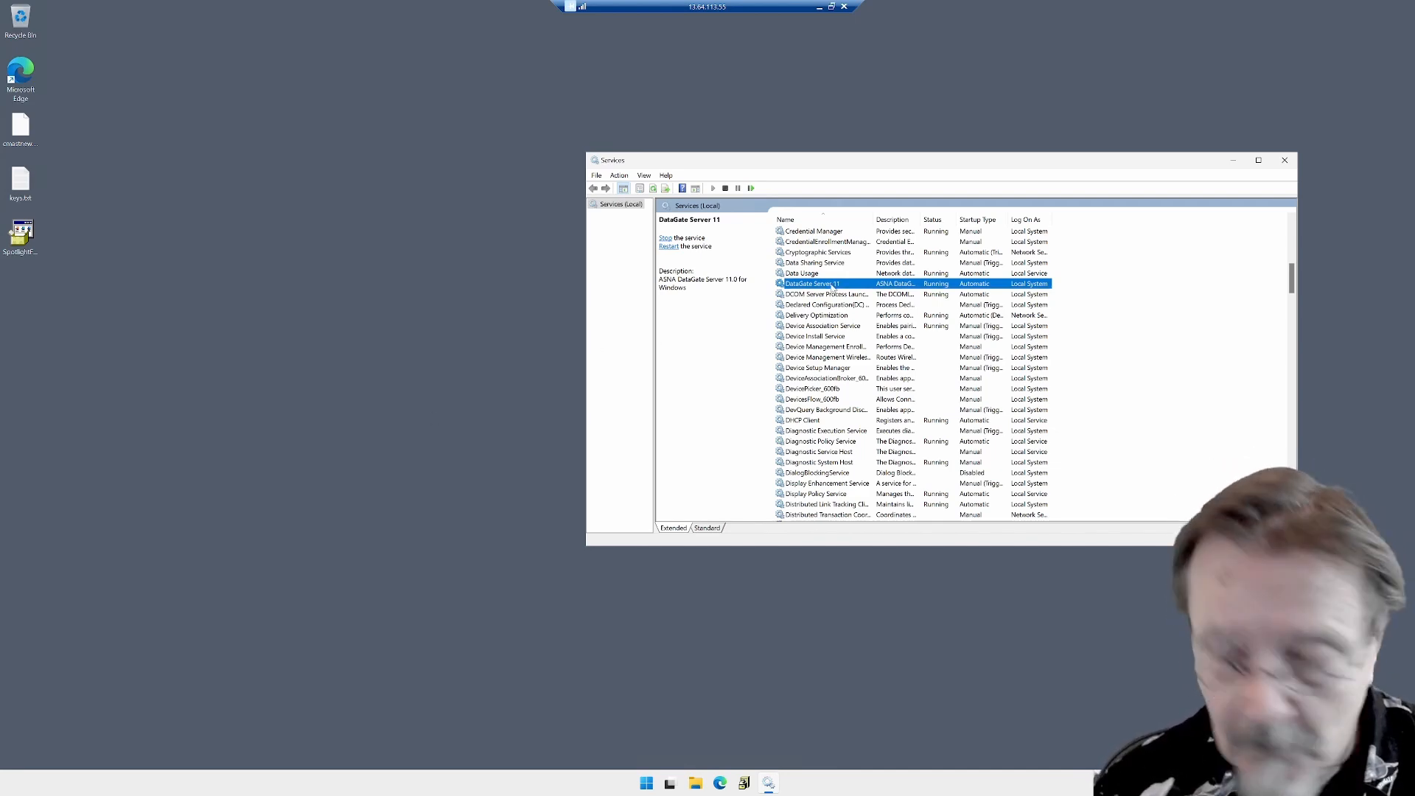
# Step: Magnify the remote DataGate Server 11 service to point out its Running status
pyautogui.hotkey('ctrl', '1')
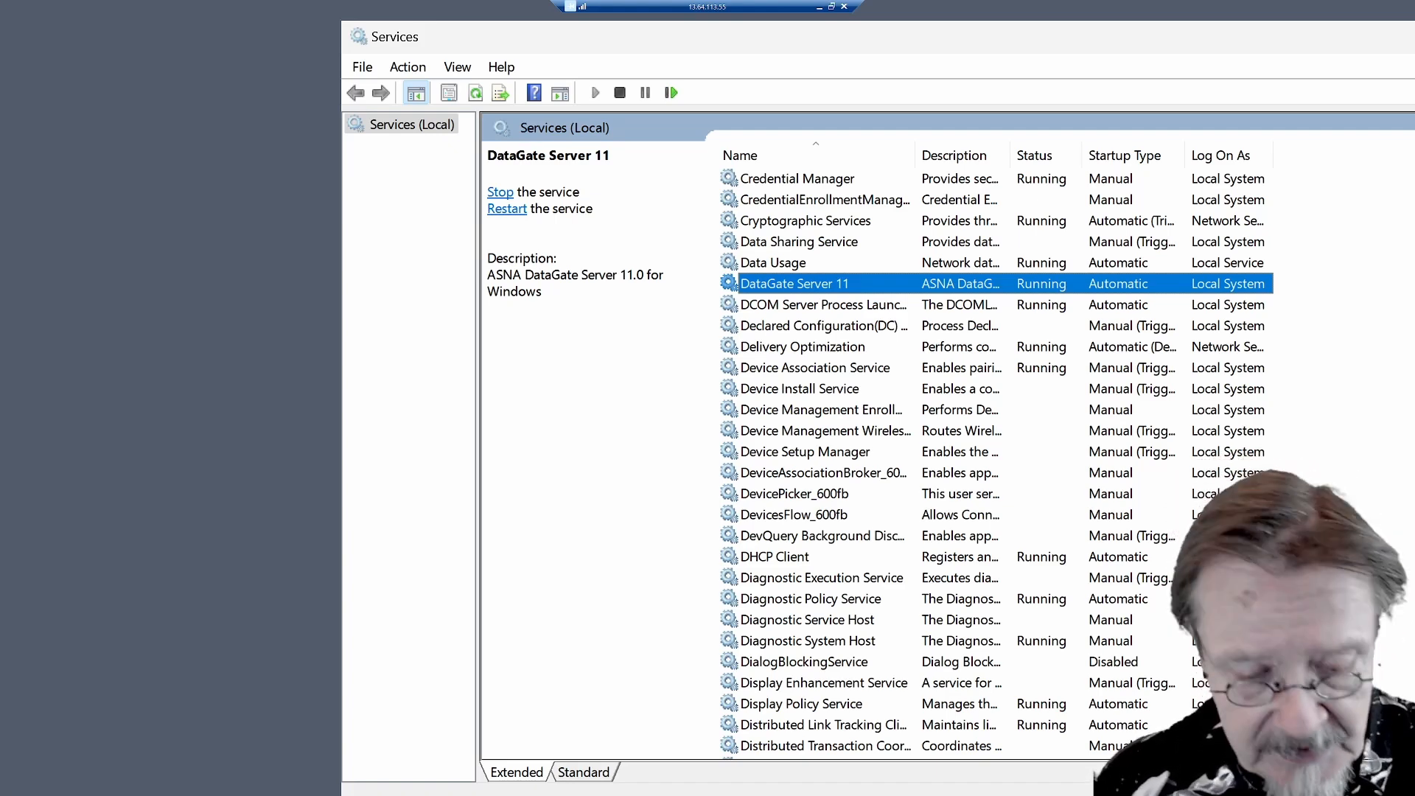
pyautogui.press('Escape')
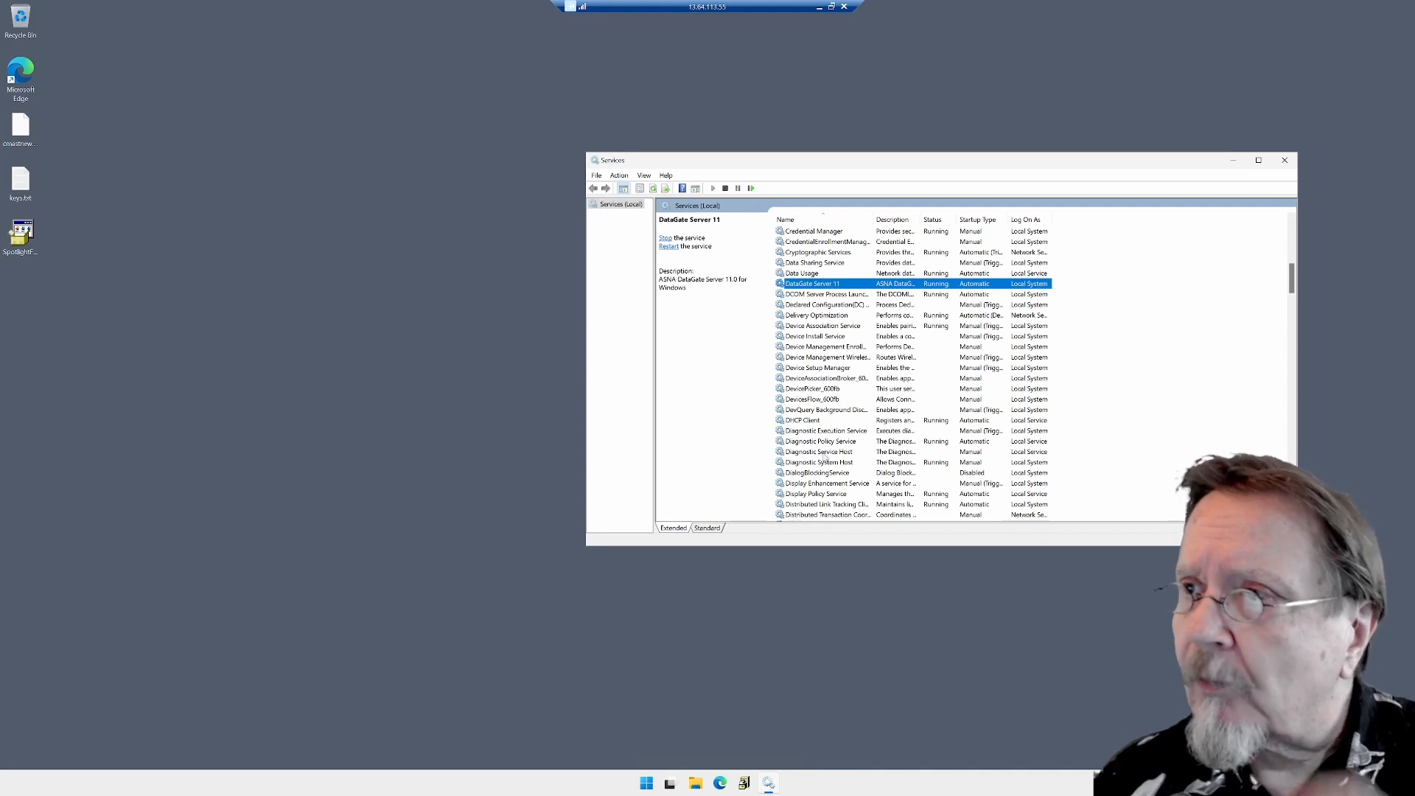
# Step: Launch Edge, go to asna.com, dismiss the restore prompt and open Support > Product downloads
pyautogui.click(722, 783)
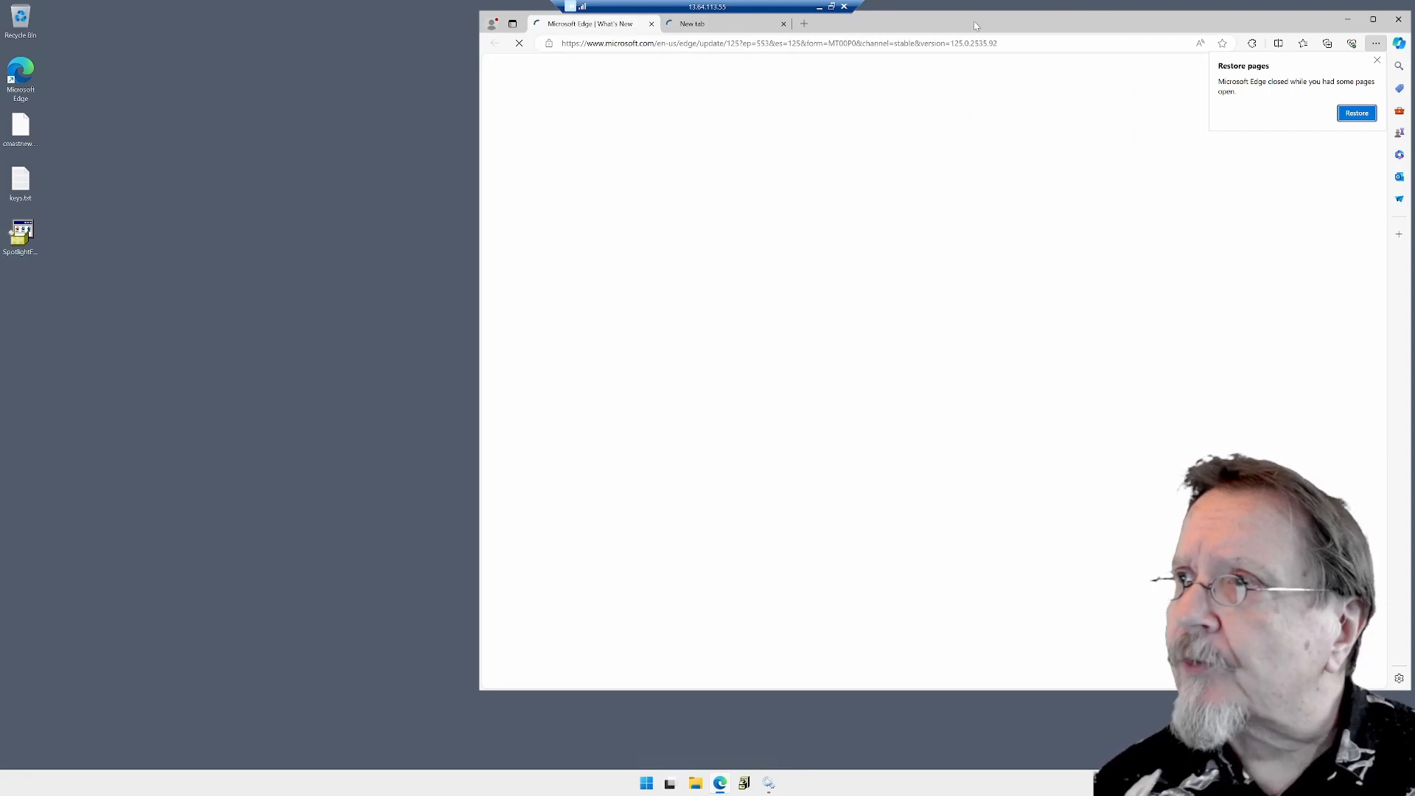
pyautogui.click(722, 68)
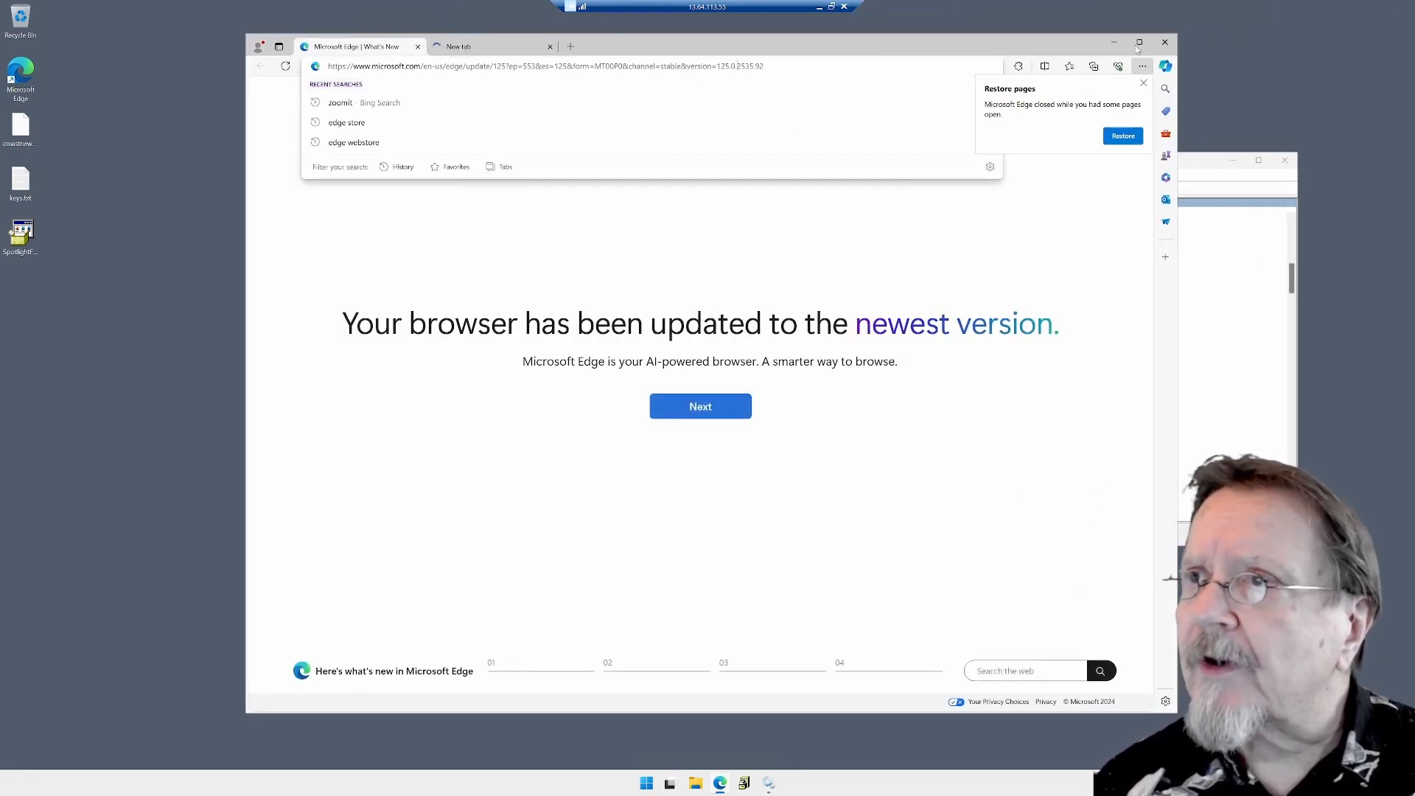
pyautogui.moveTo(1137, 45)
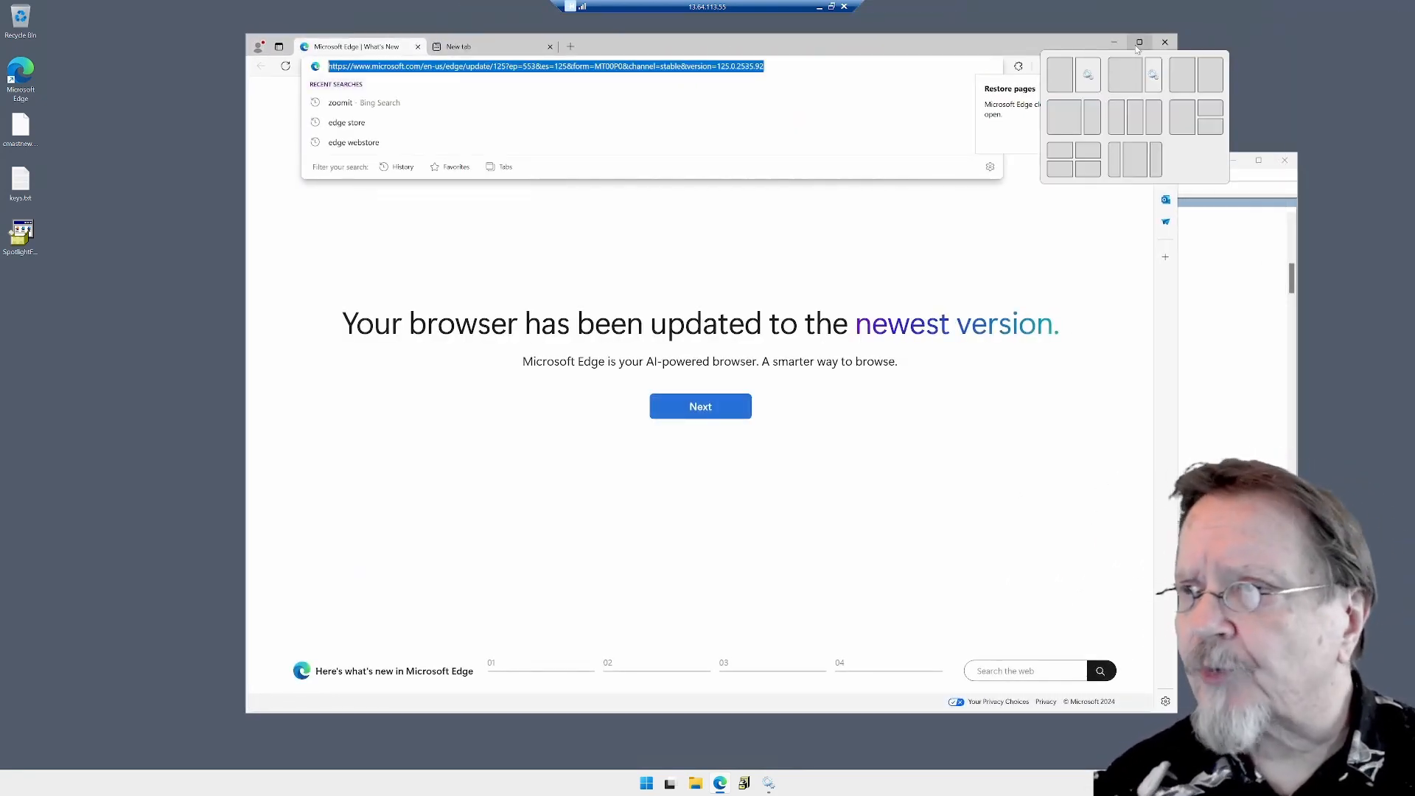
pyautogui.write('asna.com')
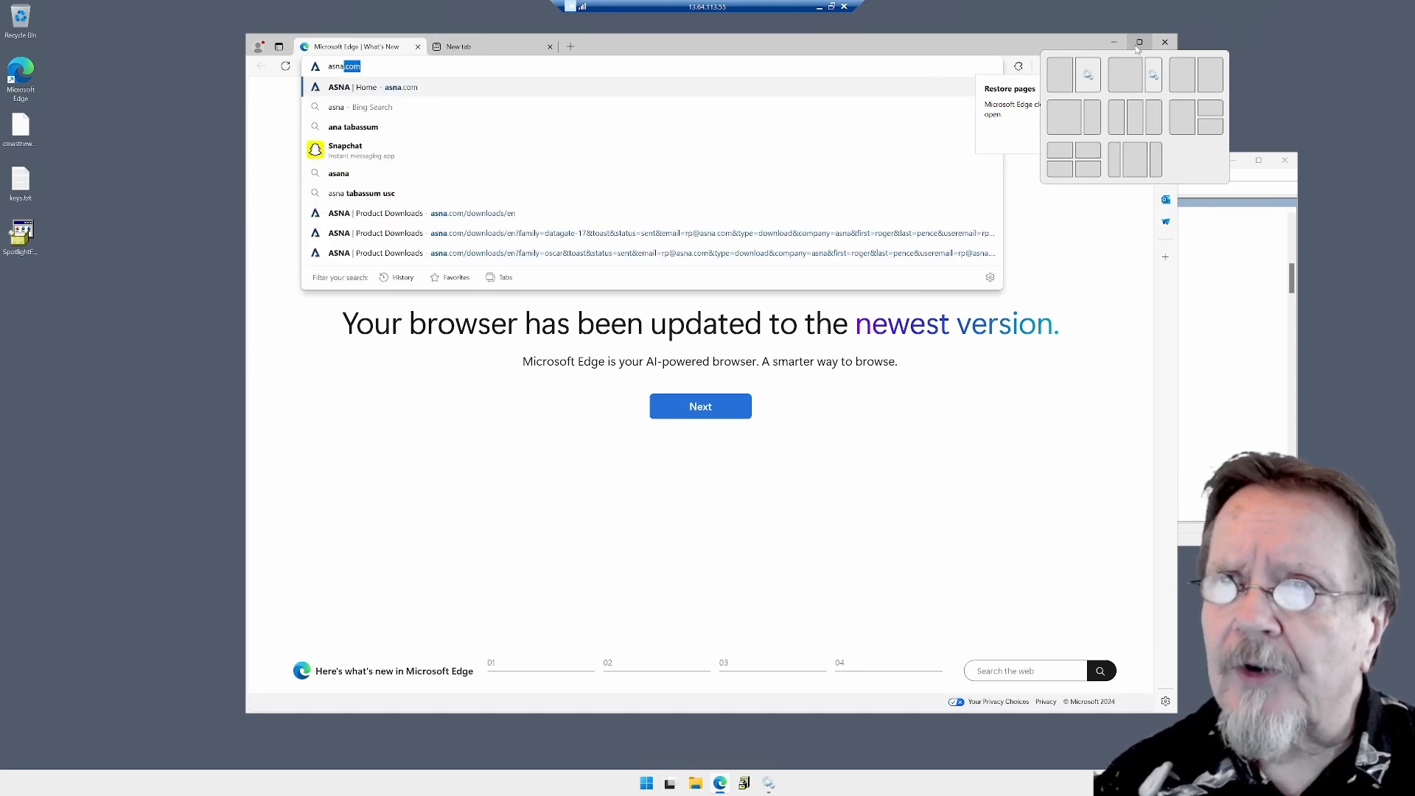
pyautogui.press('Return')
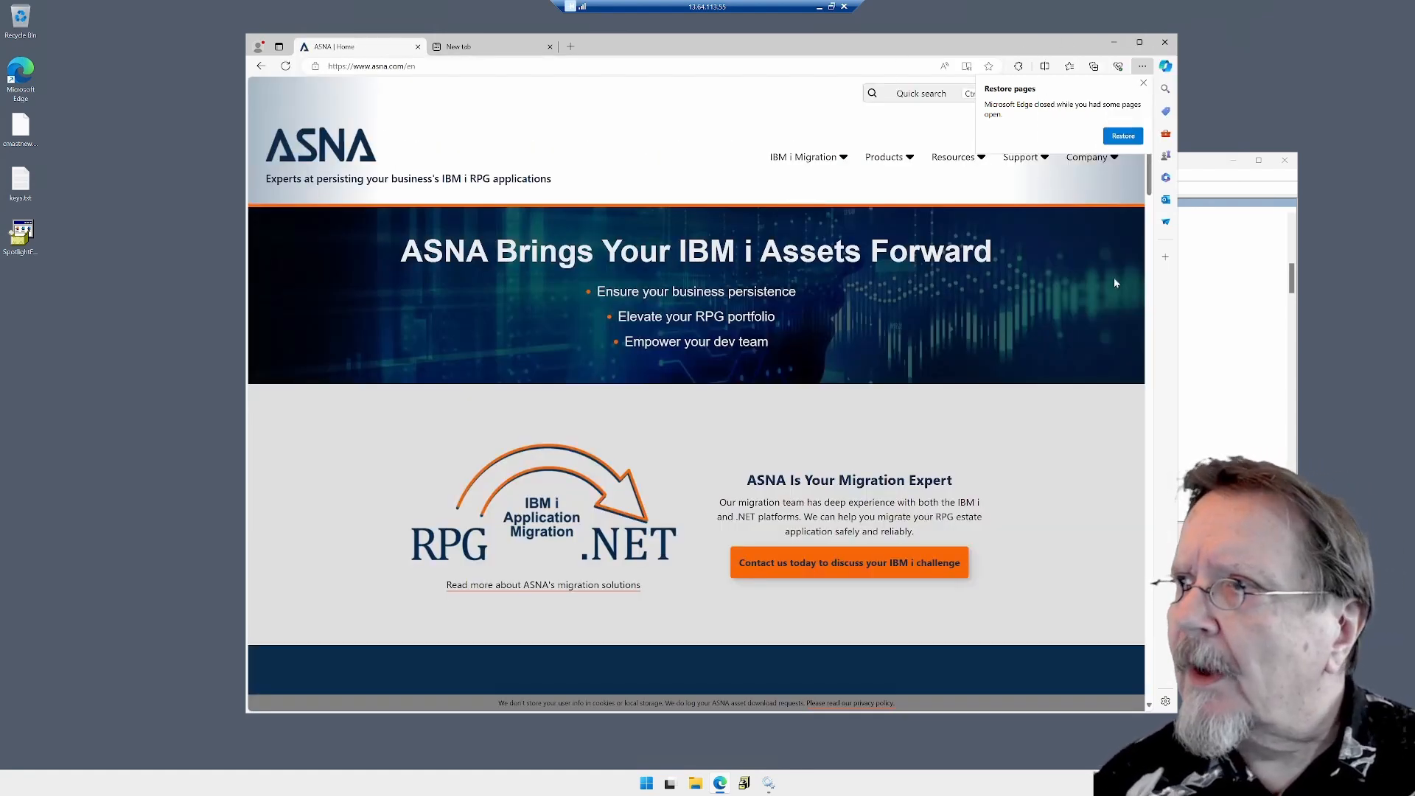
pyautogui.click(1144, 82)
pyautogui.moveTo(1031, 161)
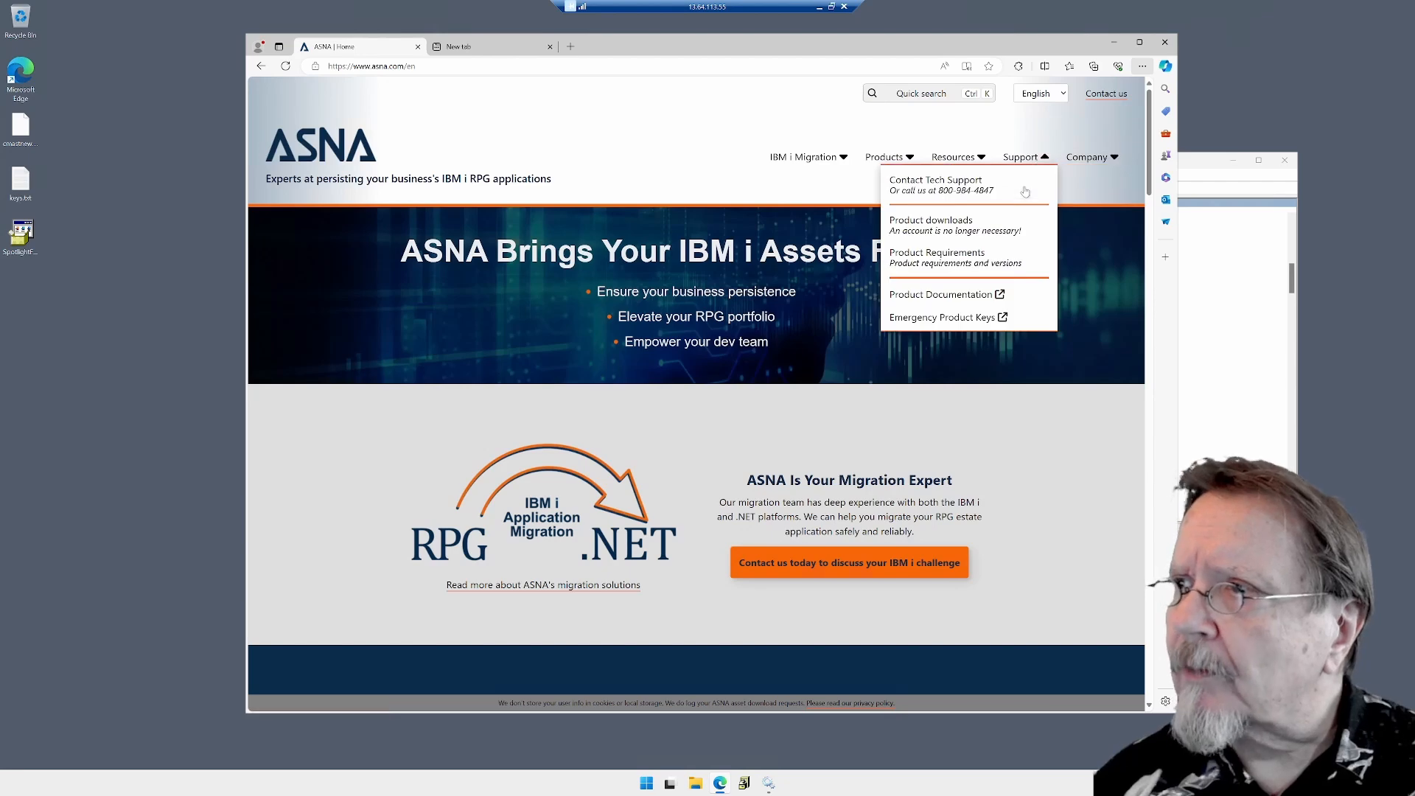
pyautogui.click(943, 235)
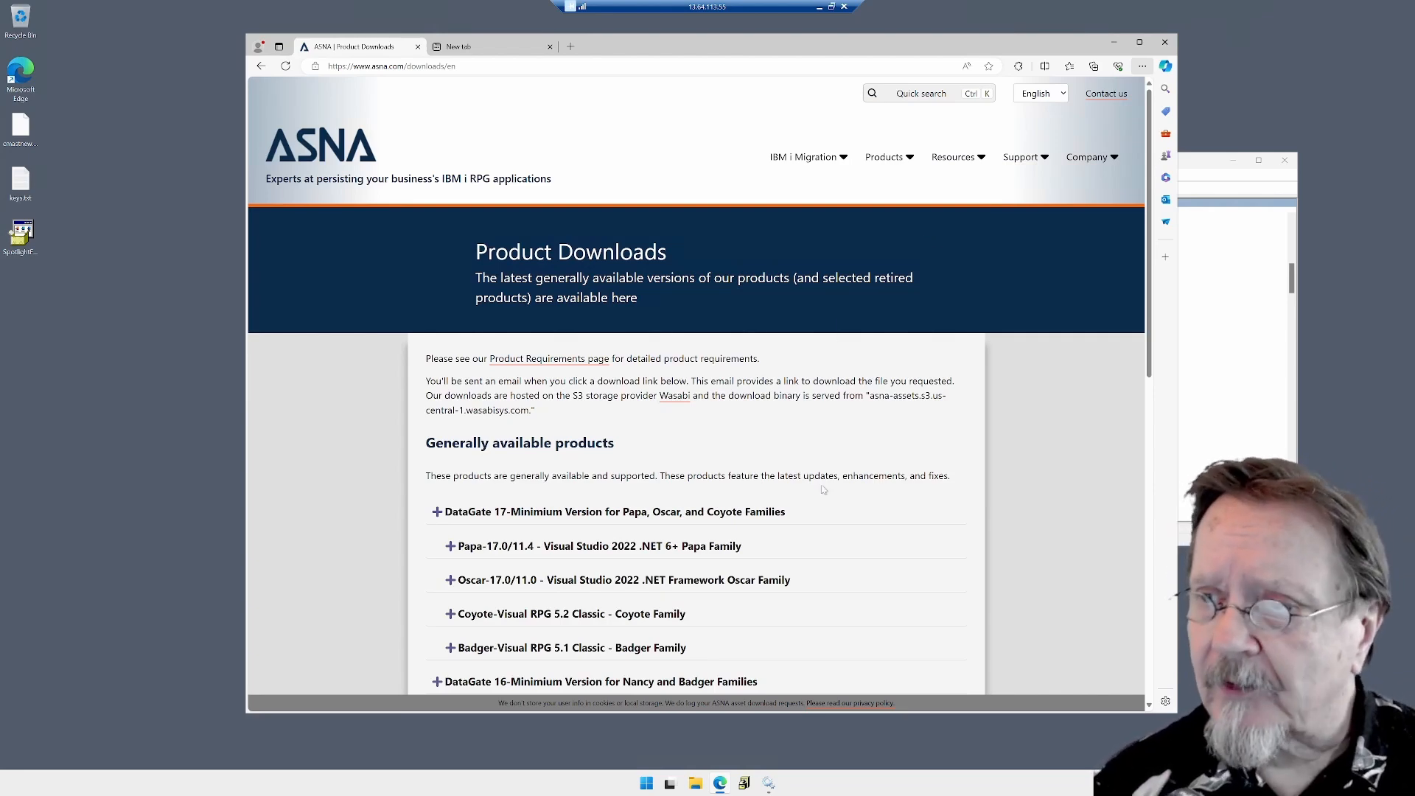
# Step: Expand the Oscar-17.0/11.0 family and outline the Visual RPG .NET FW Windows Deployment 17.0.30.0 row
pyautogui.scroll(-2, 796, 509)
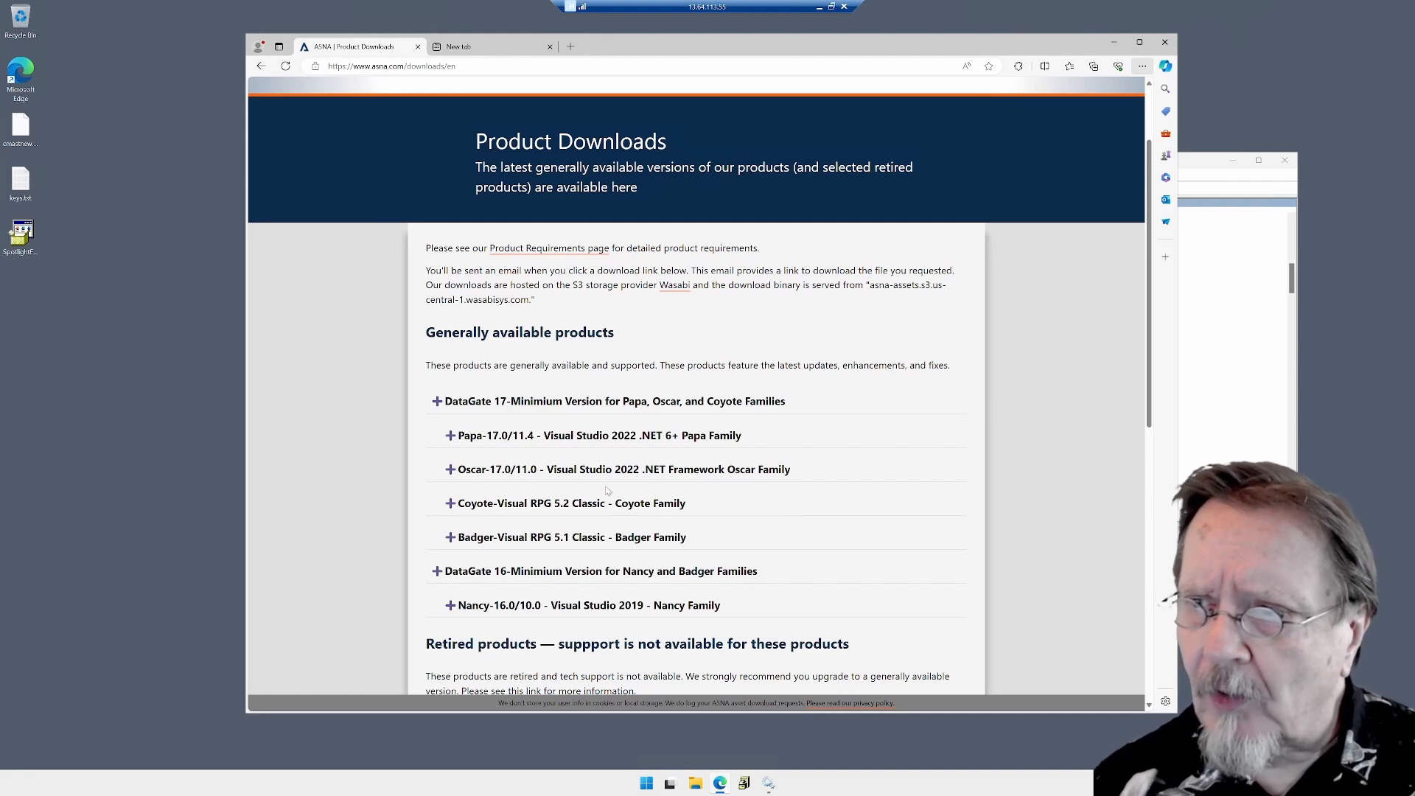
pyautogui.click(475, 476)
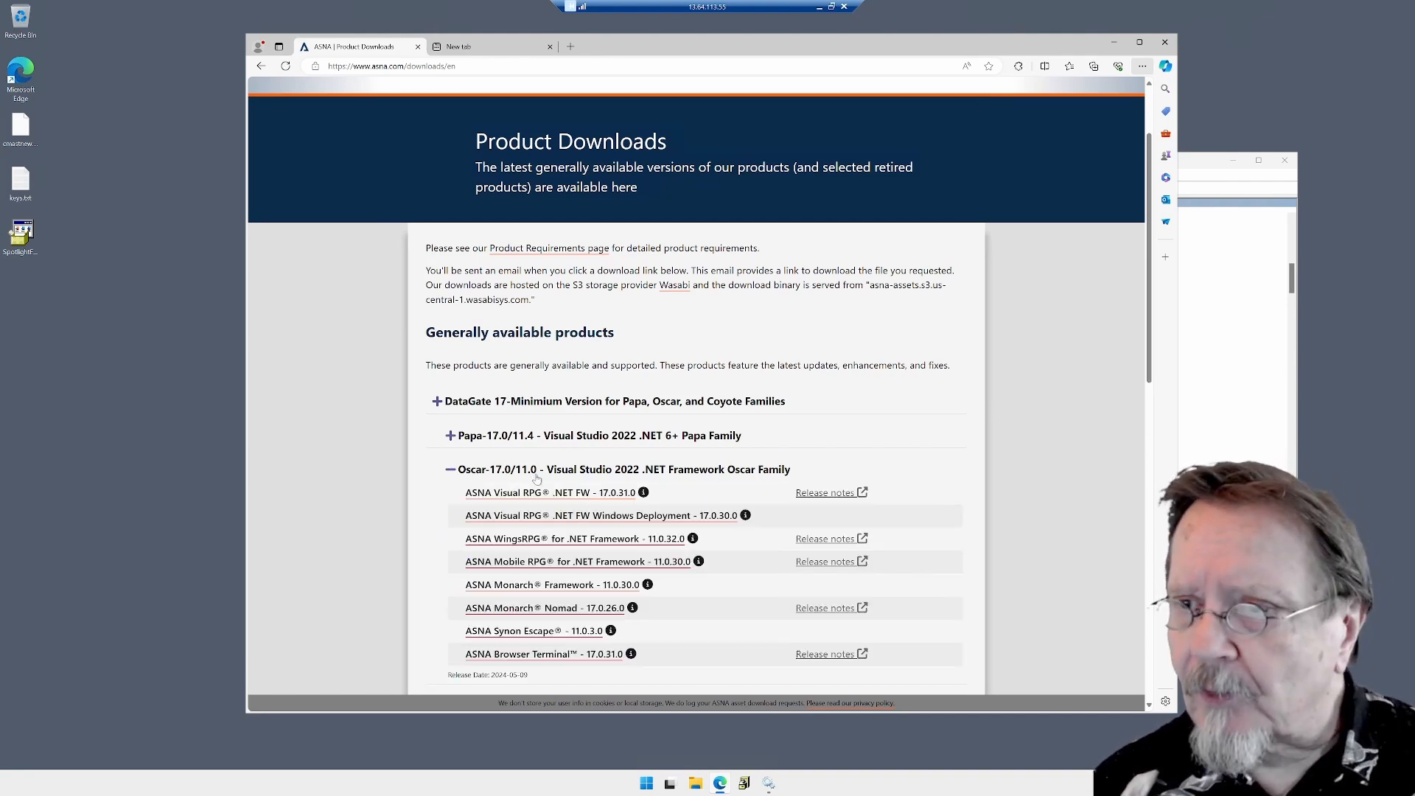
pyautogui.scroll(1, 567, 521)
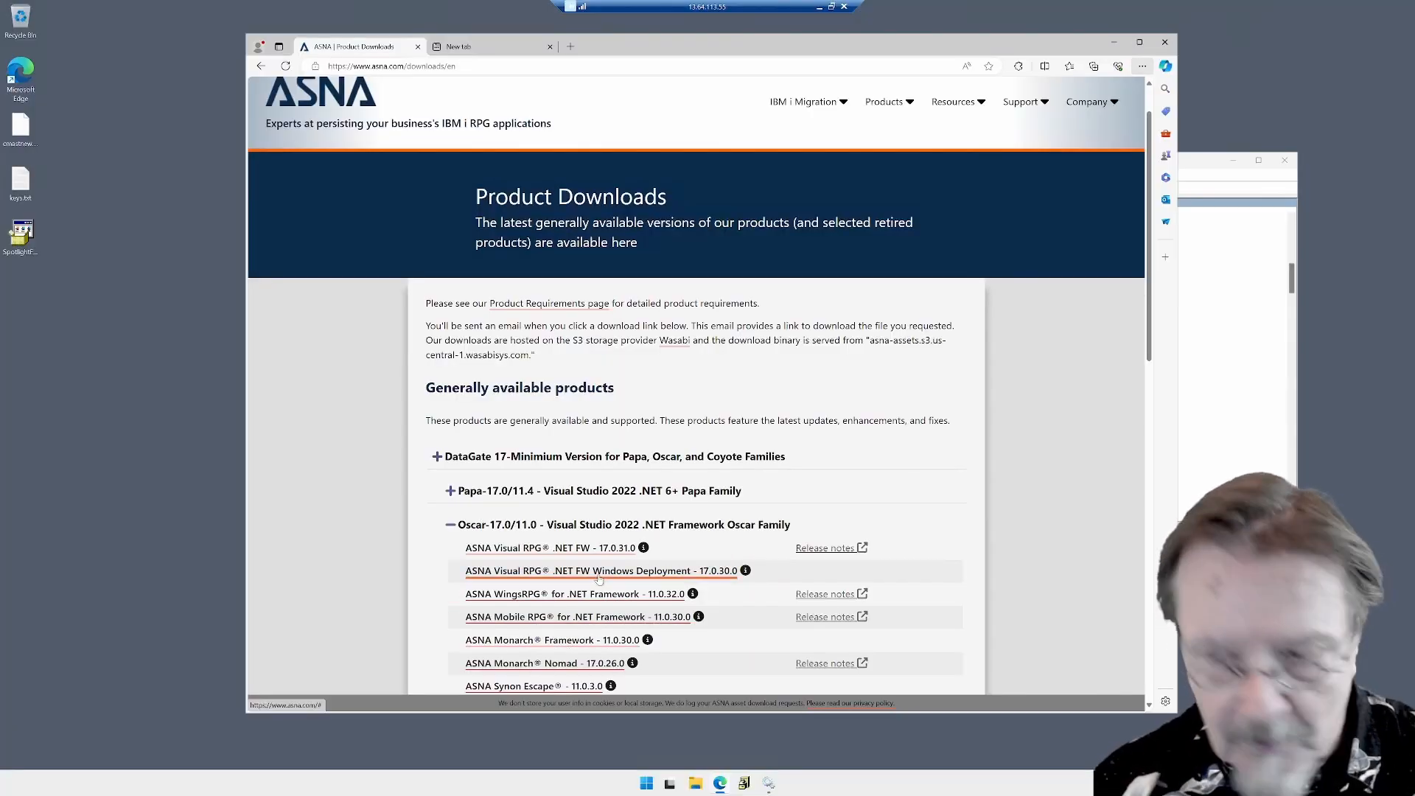
pyautogui.hotkey('ctrl', '1')
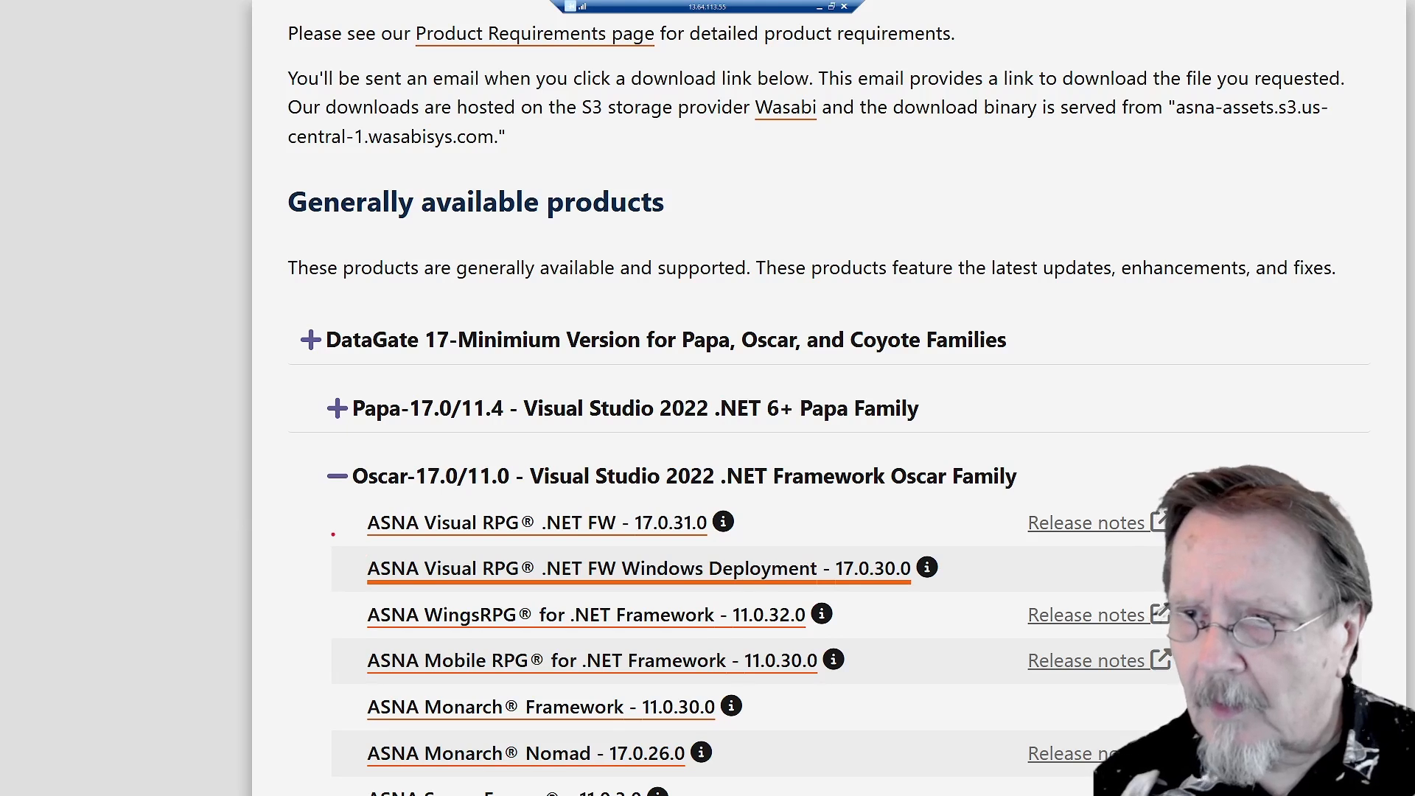
pyautogui.moveTo(333, 540)
pyautogui.mouseDown()
pyautogui.moveTo(436, 608)
pyautogui.moveTo(1015, 625)
pyautogui.moveTo(1030, 596)
pyautogui.mouseUp()
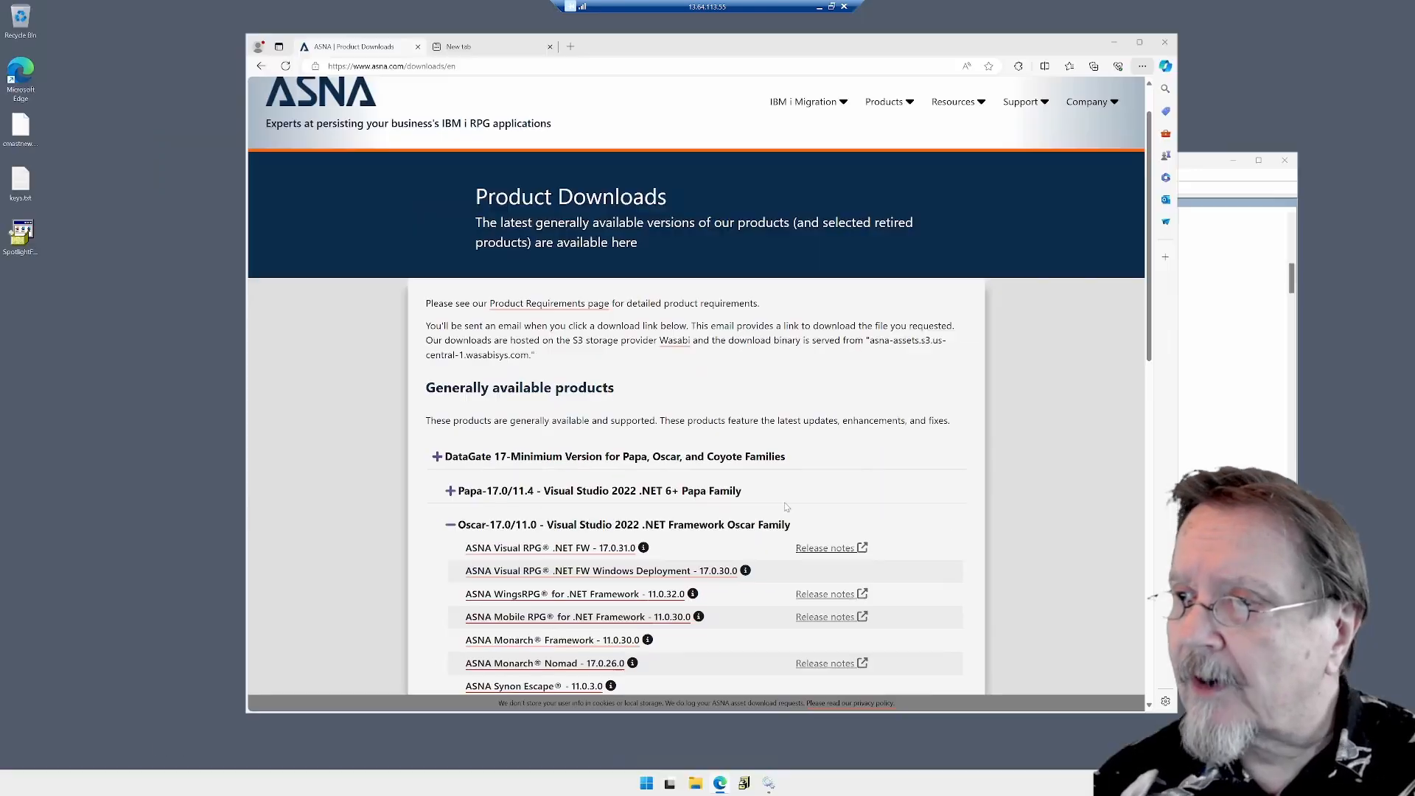
pyautogui.scroll(-3, 642, 529)
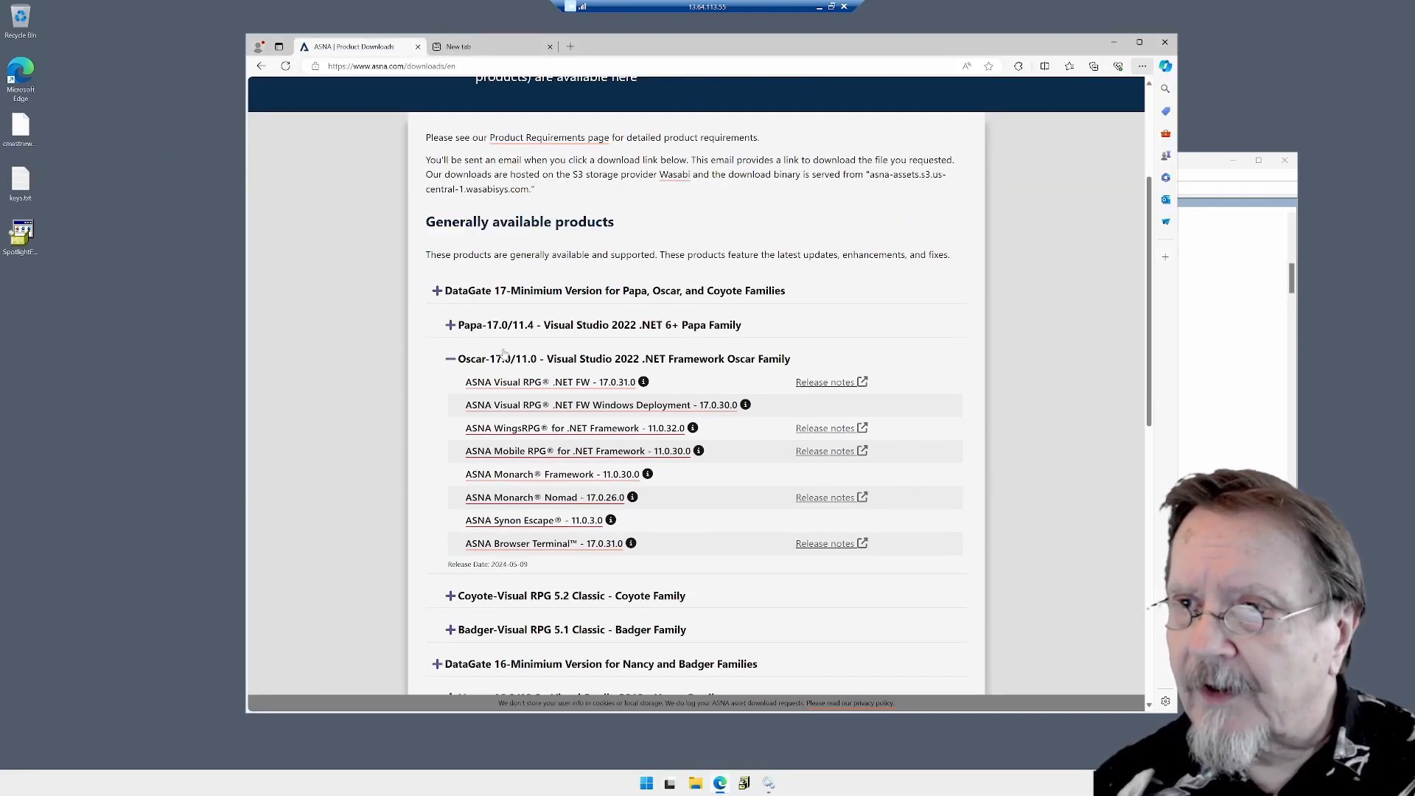
# Step: Expand DataGate 17 and outline the DataGate Monitor 17.0.21.0 row
pyautogui.click(437, 292)
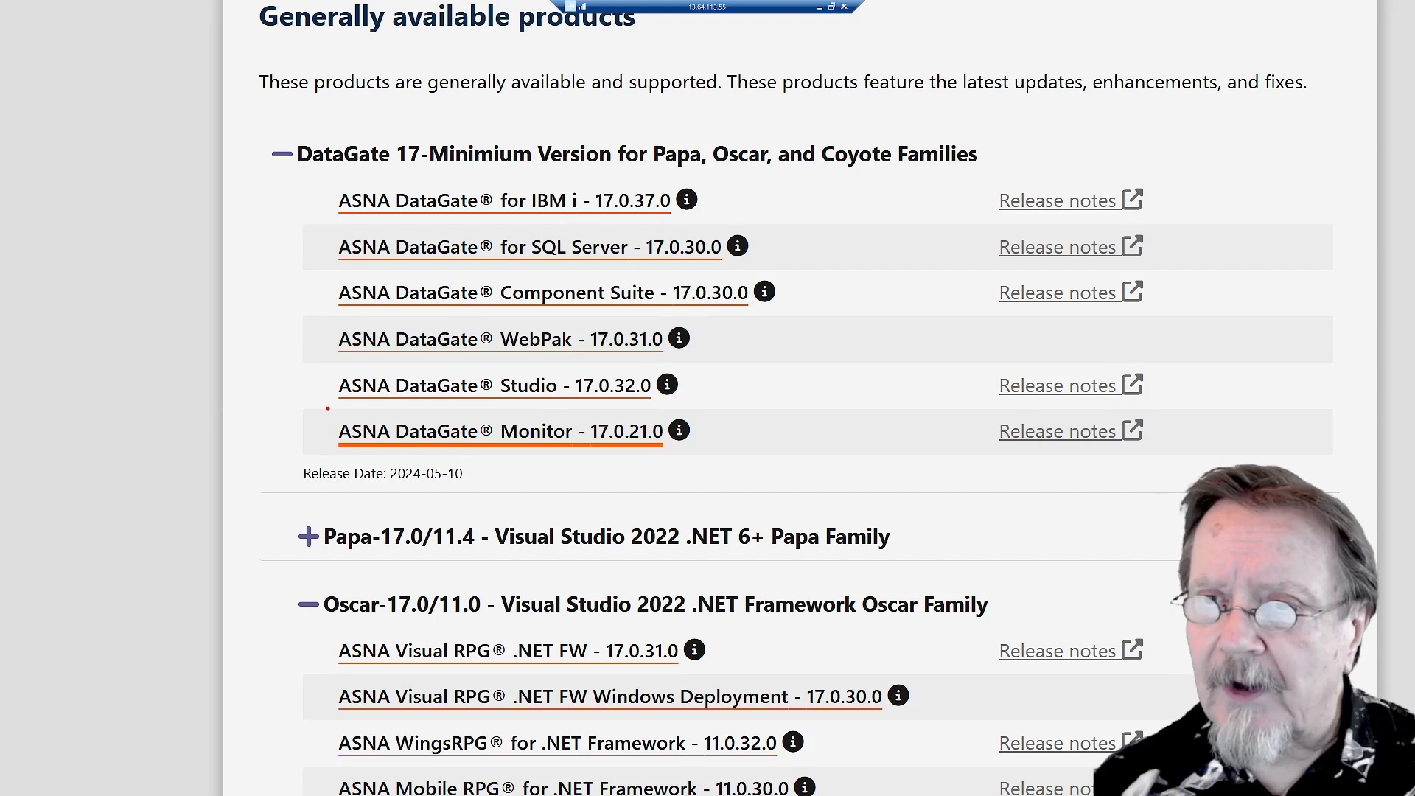
pyautogui.moveTo(313, 410)
pyautogui.mouseDown()
pyautogui.moveTo(334, 449)
pyautogui.moveTo(479, 476)
pyautogui.moveTo(729, 449)
pyautogui.moveTo(716, 457)
pyautogui.mouseUp()
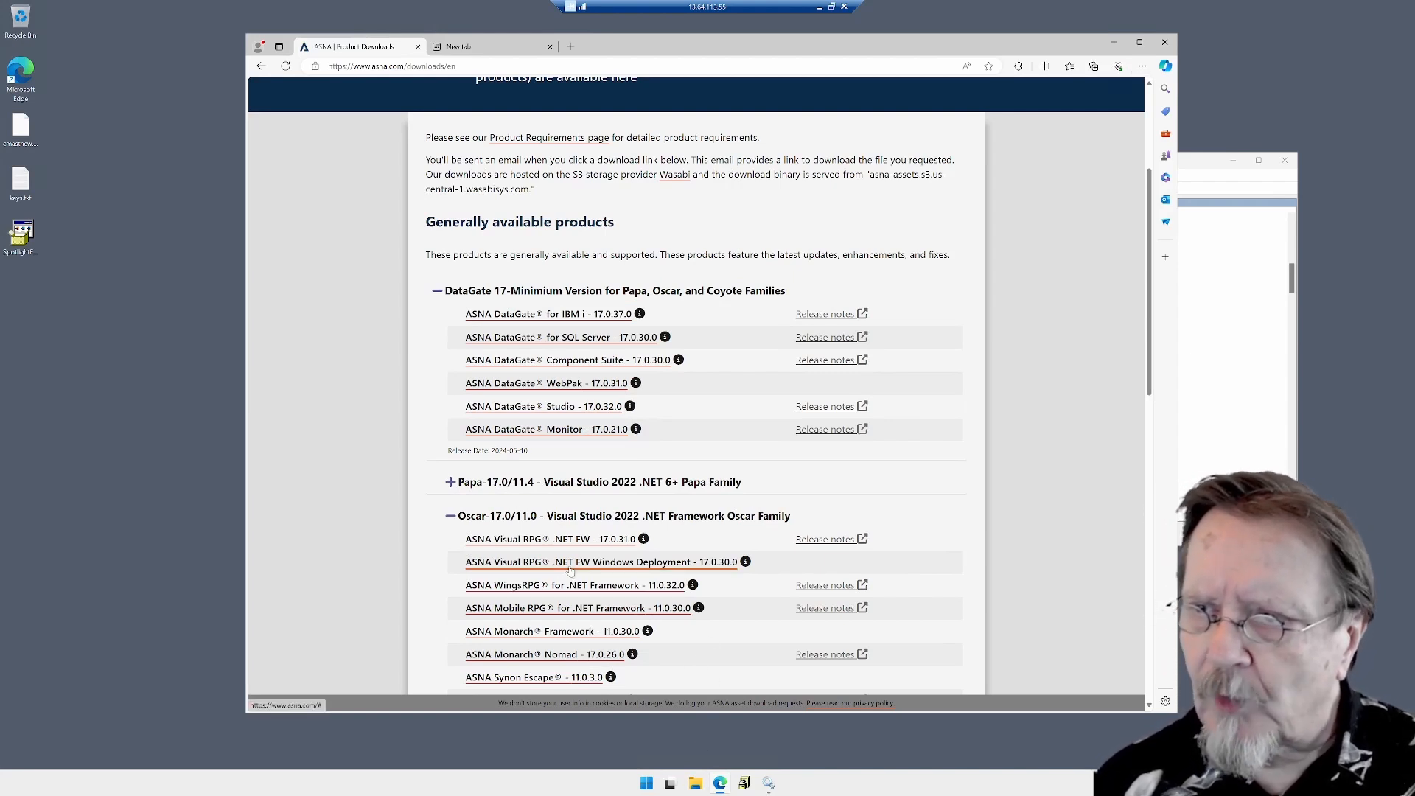
# Step: Request the Windows Deployment 17.0.30.0 download, entering company 'asna' and country 'us'
pyautogui.click(570, 570)
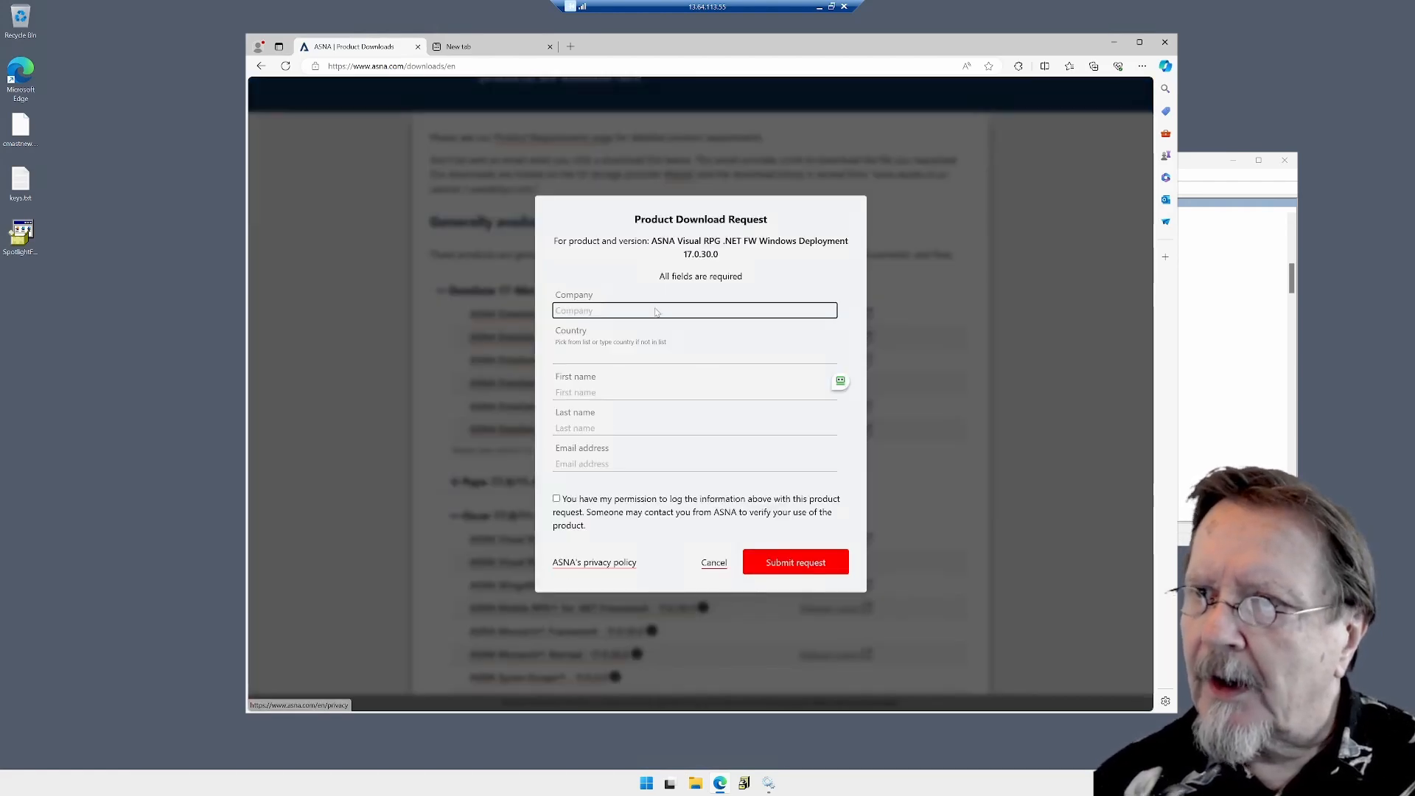
pyautogui.write('asna')
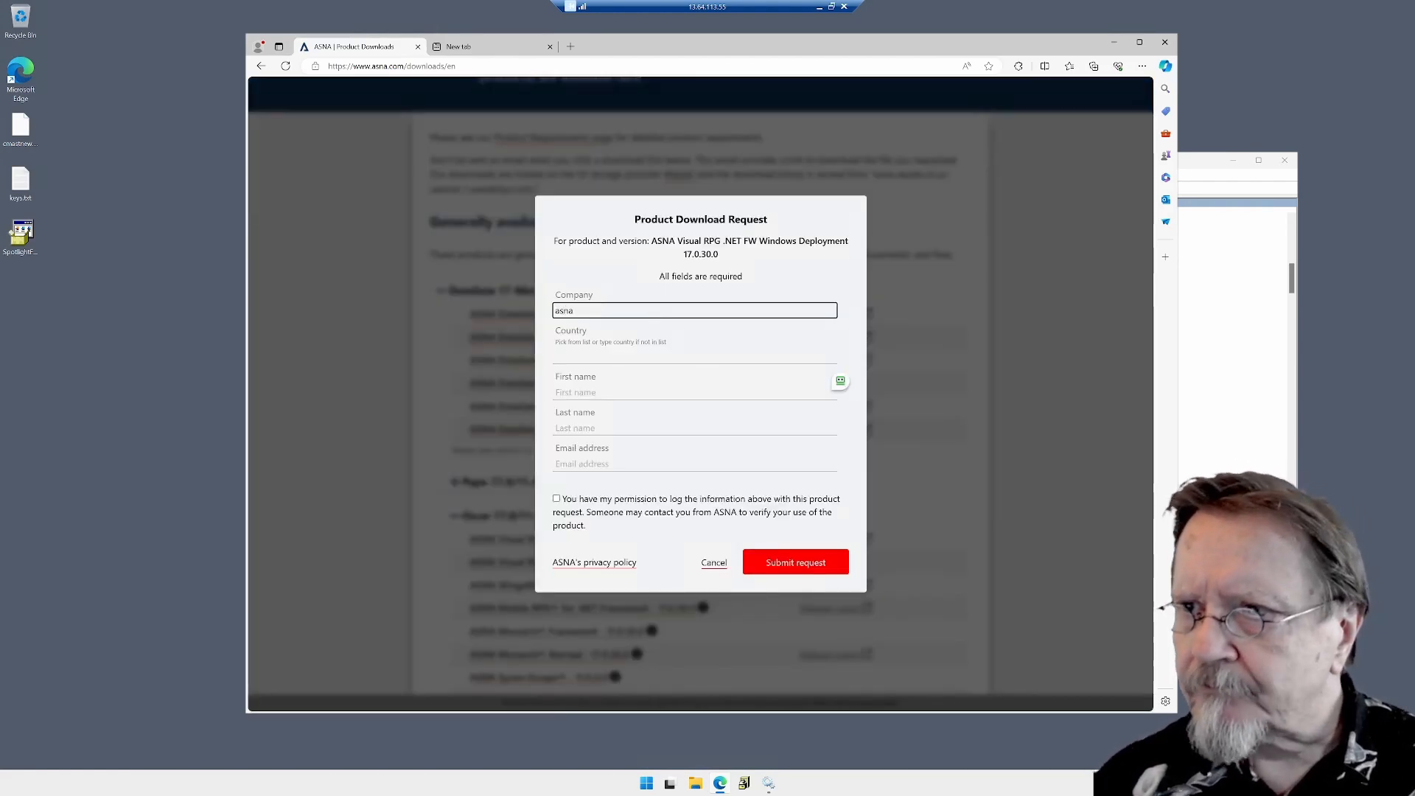
pyautogui.press('Tab')
pyautogui.write('us')
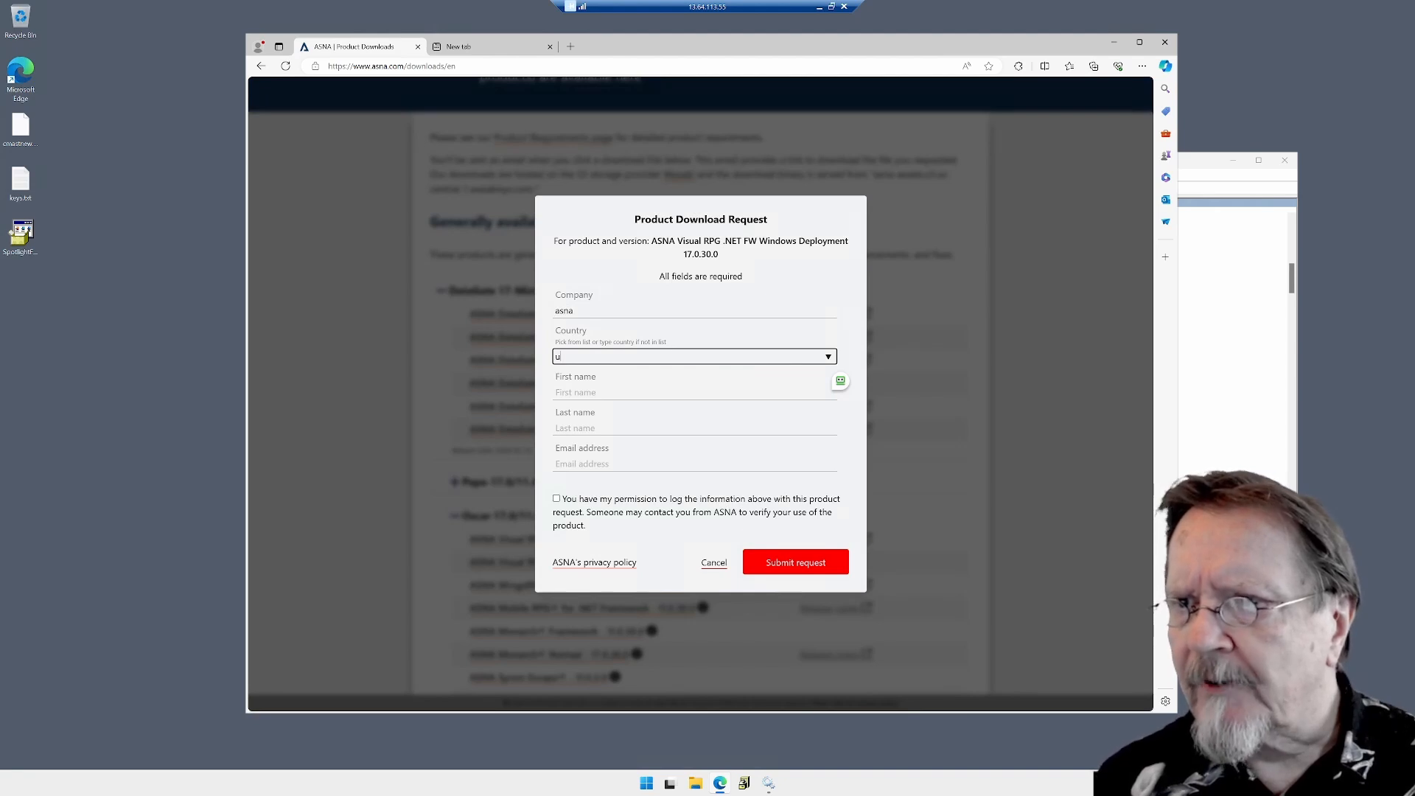
# Step: Fill in the contact's first name, last name and e-mail, grant consent, and submit
pyautogui.press('Tab')
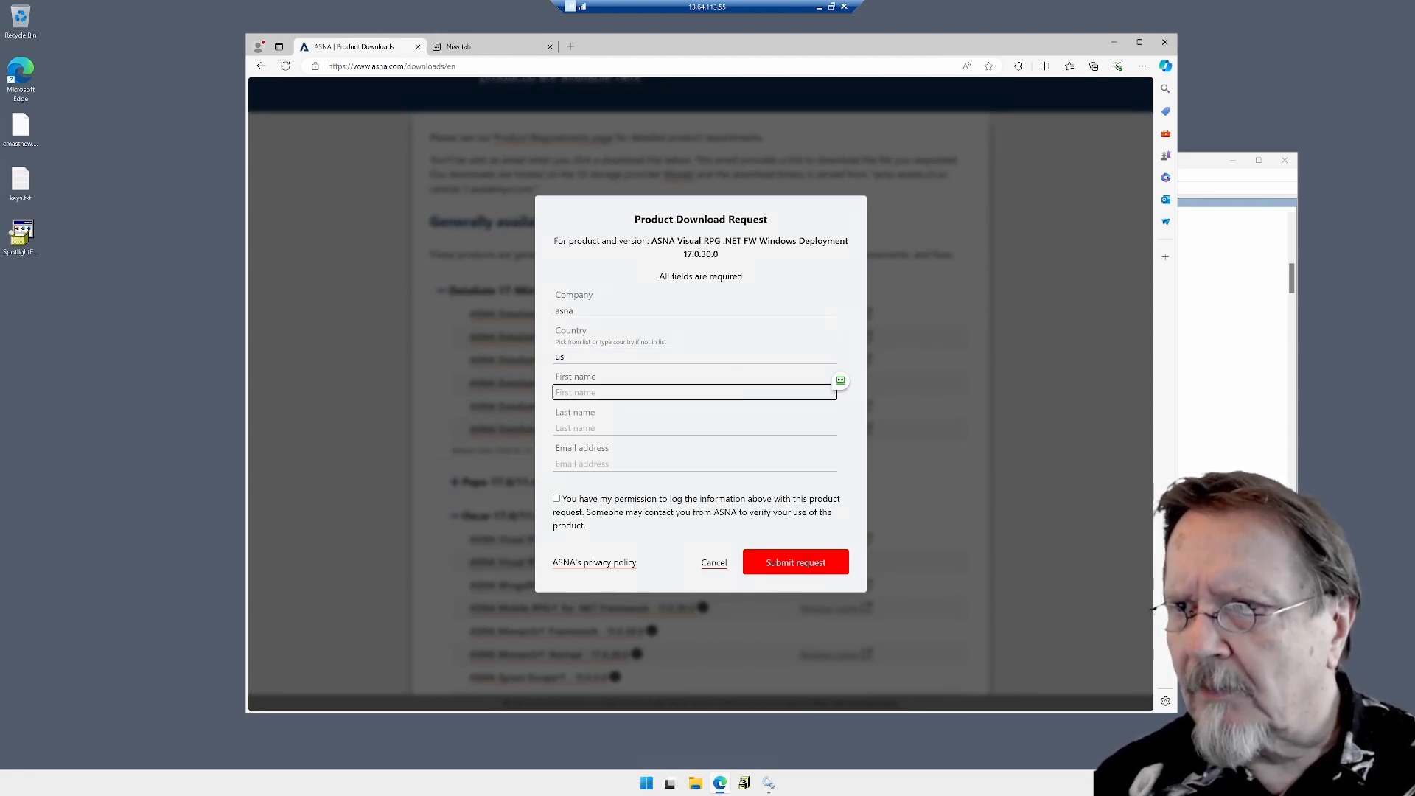
pyautogui.press('Tab')
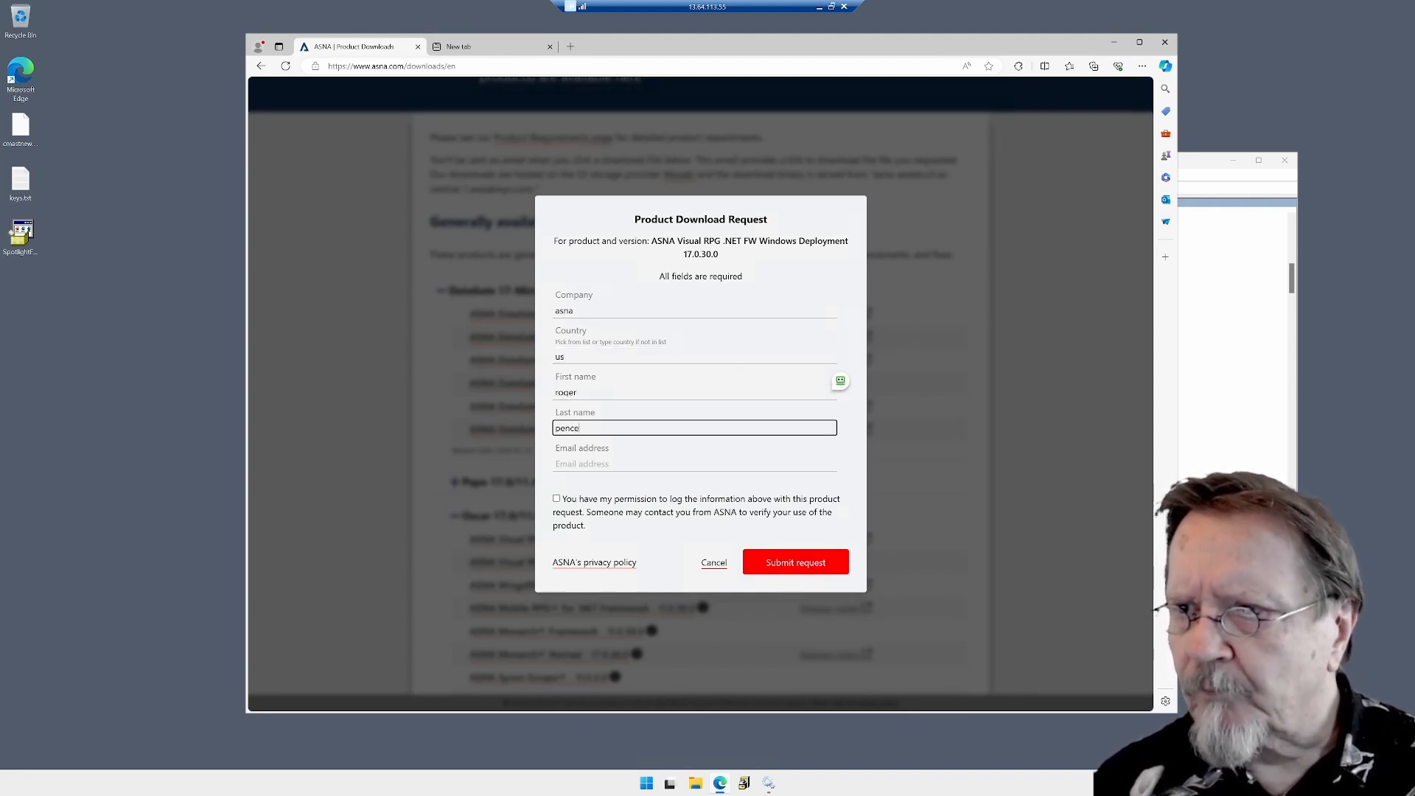
pyautogui.press('Tab')
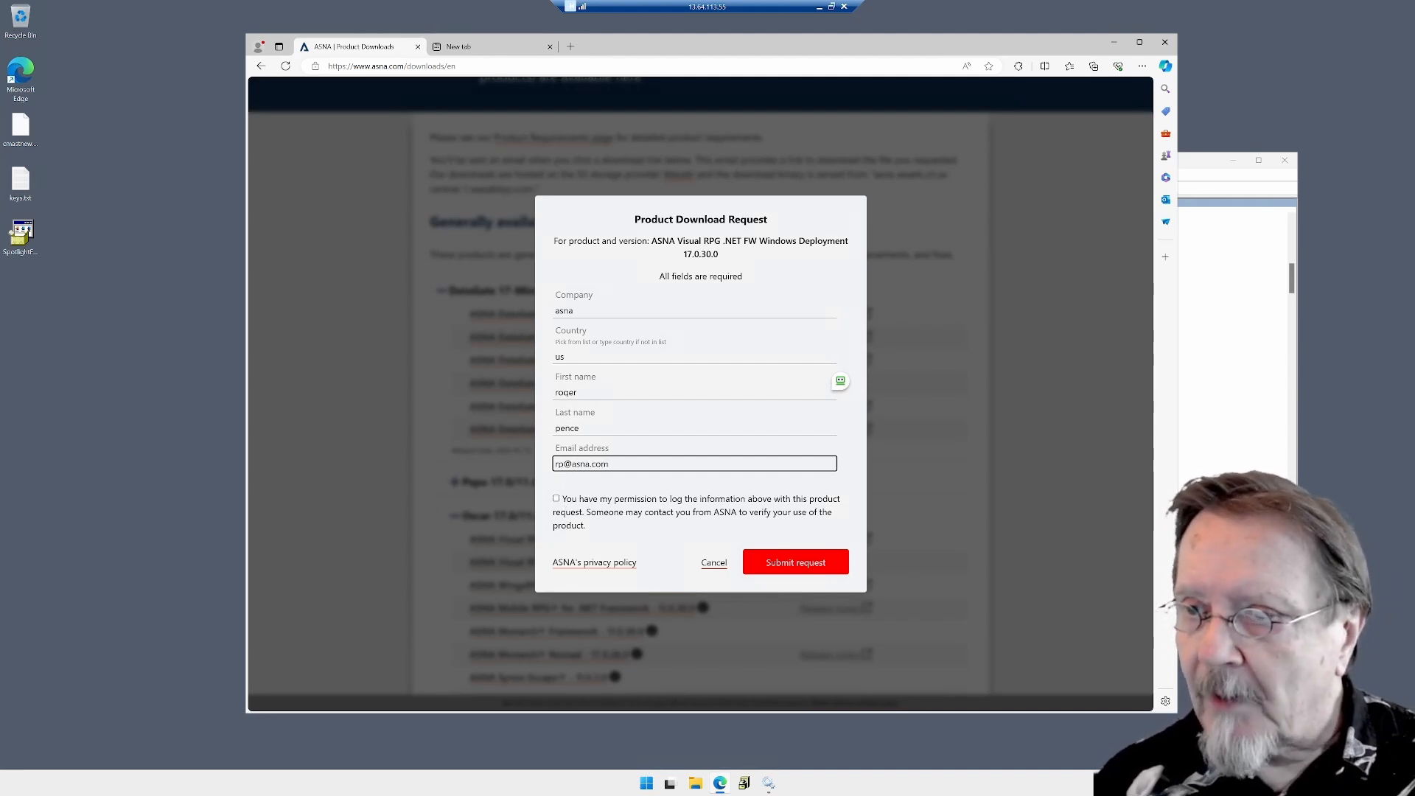
pyautogui.click(557, 499)
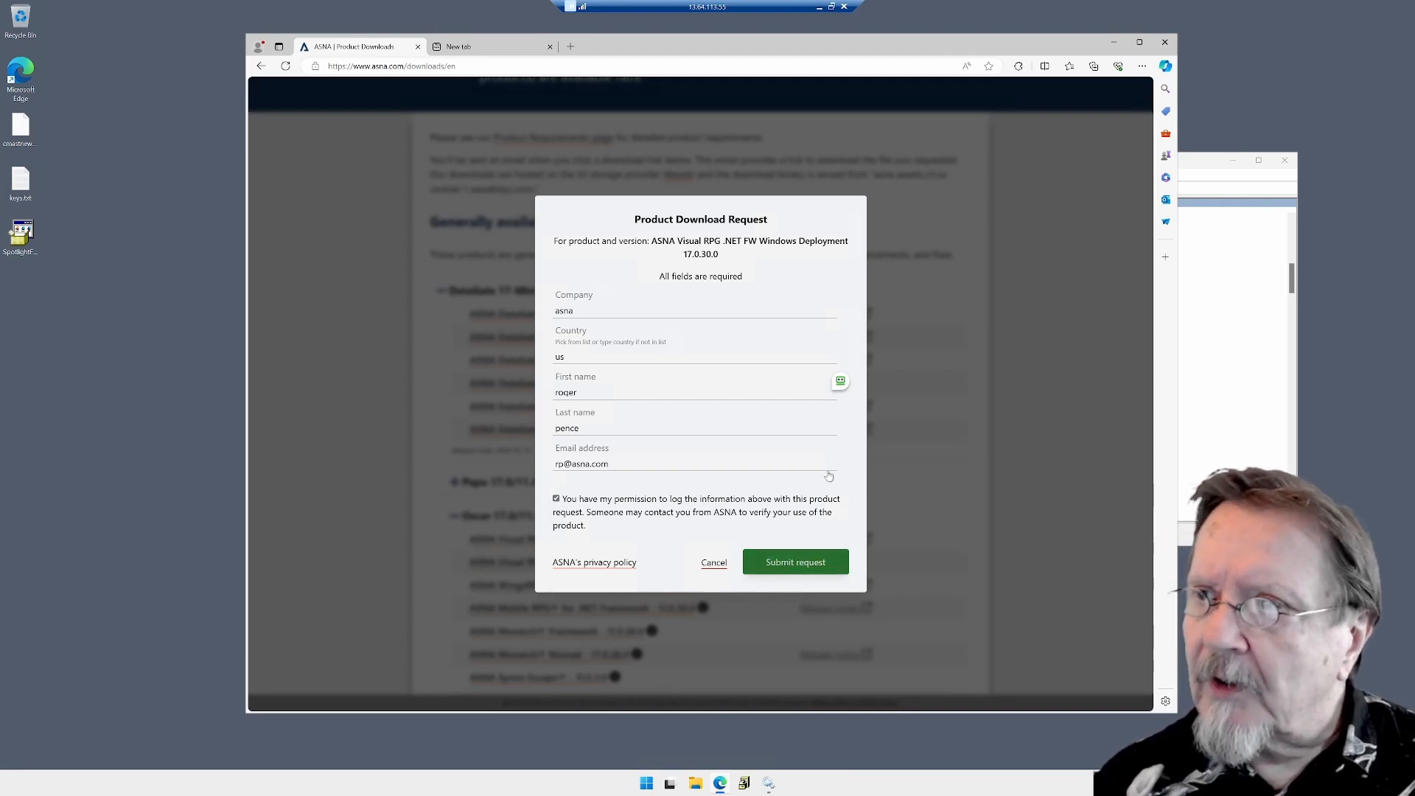
pyautogui.click(796, 564)
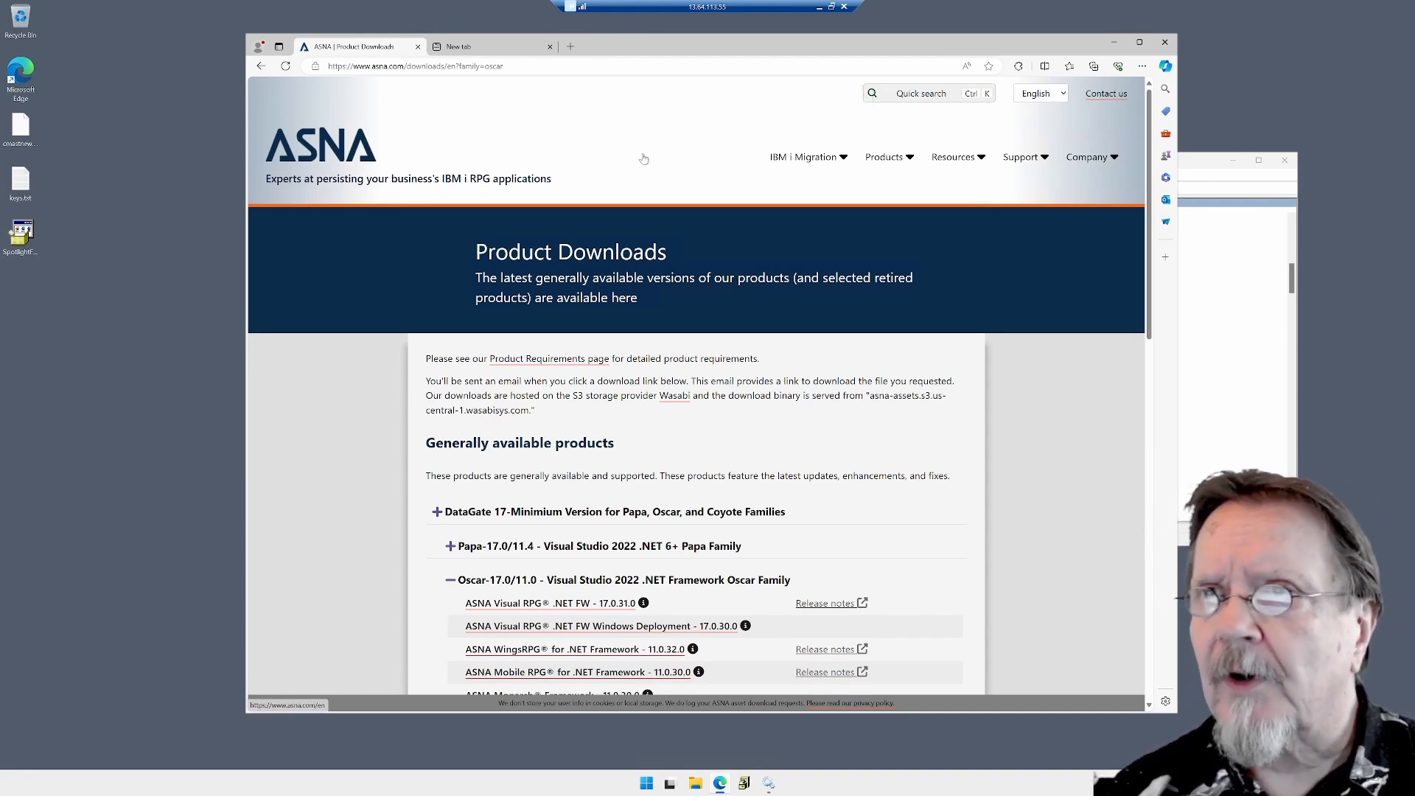
# Step: Open the Downloads folder in File Explorer and run deployment-setup-17.0.30.0.exe
pyautogui.click(695, 783)
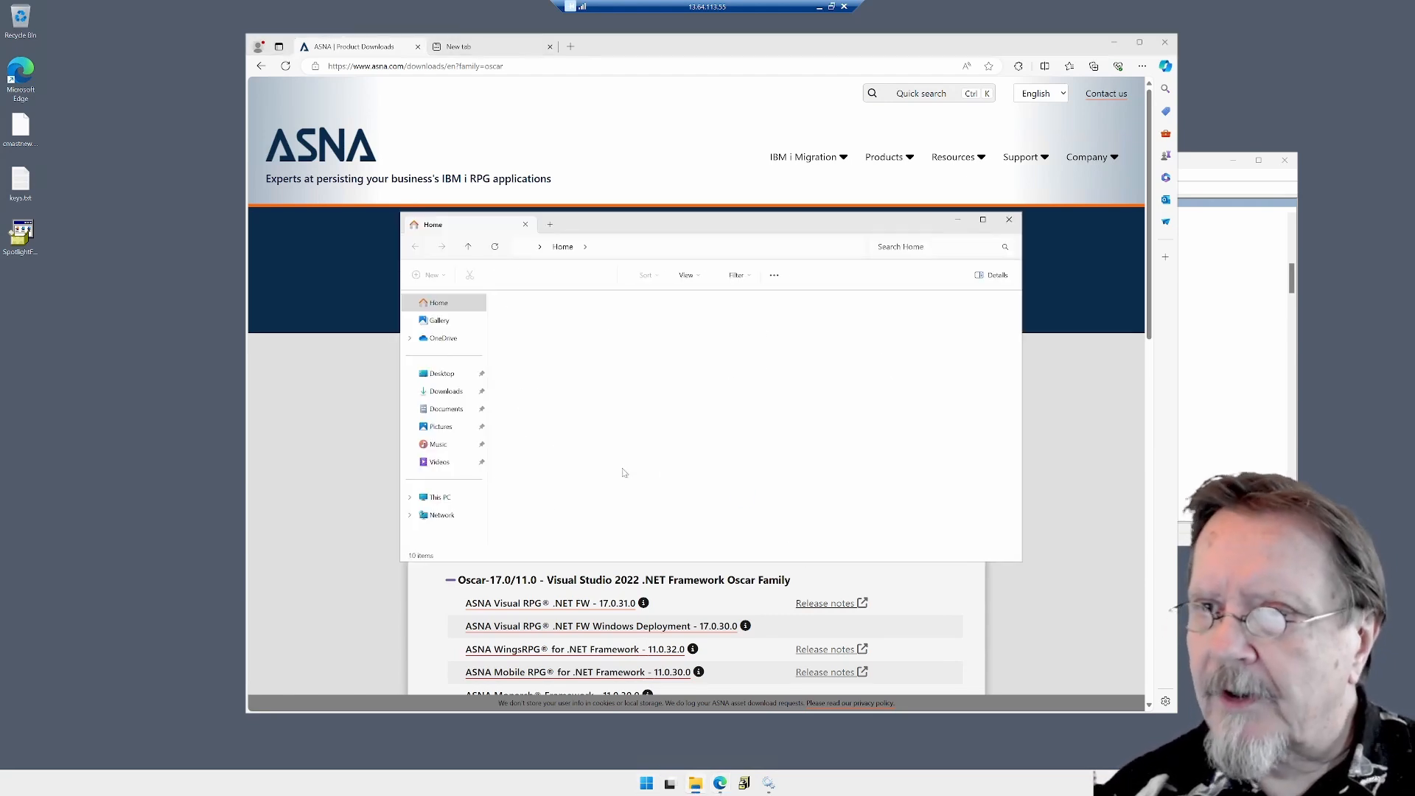
pyautogui.click(455, 394)
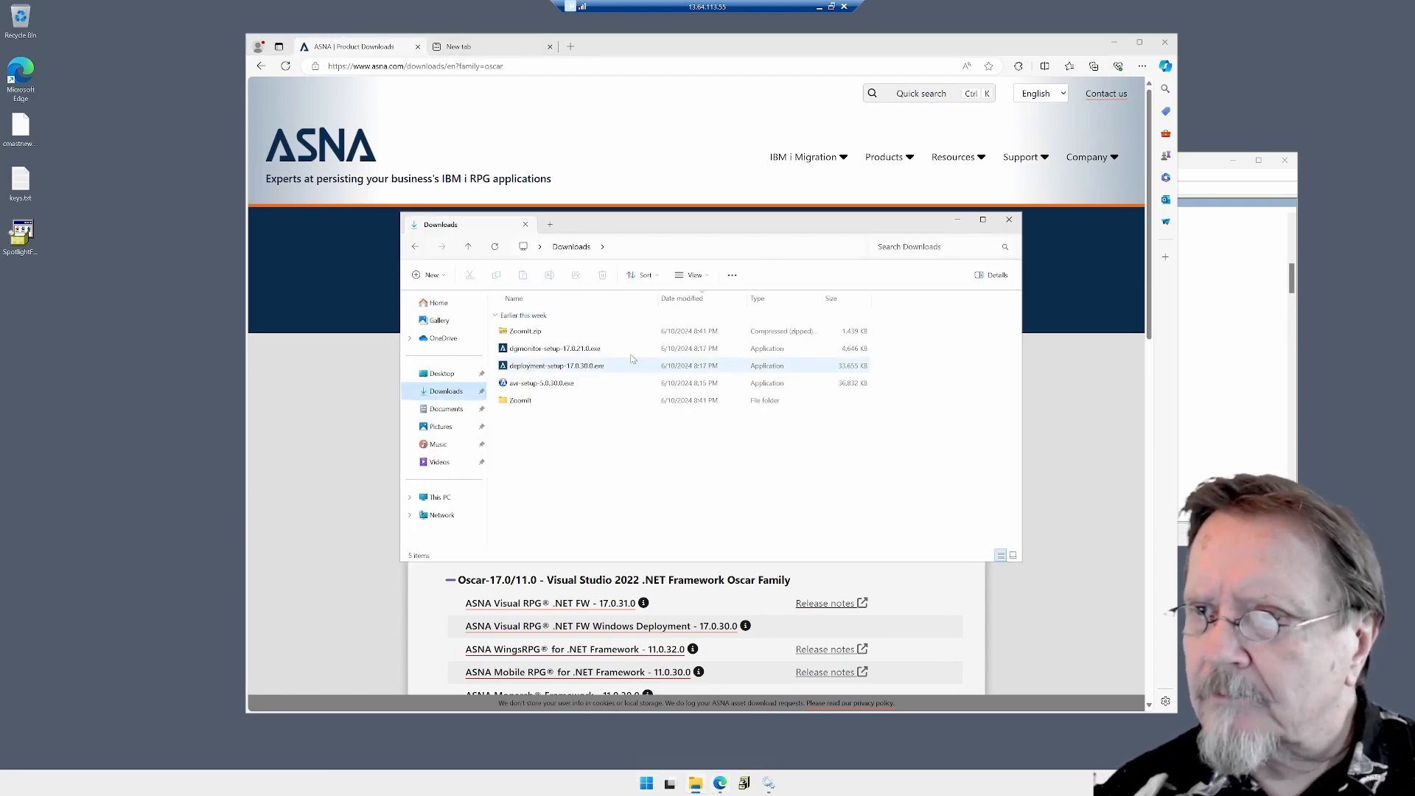
pyautogui.click(536, 371)
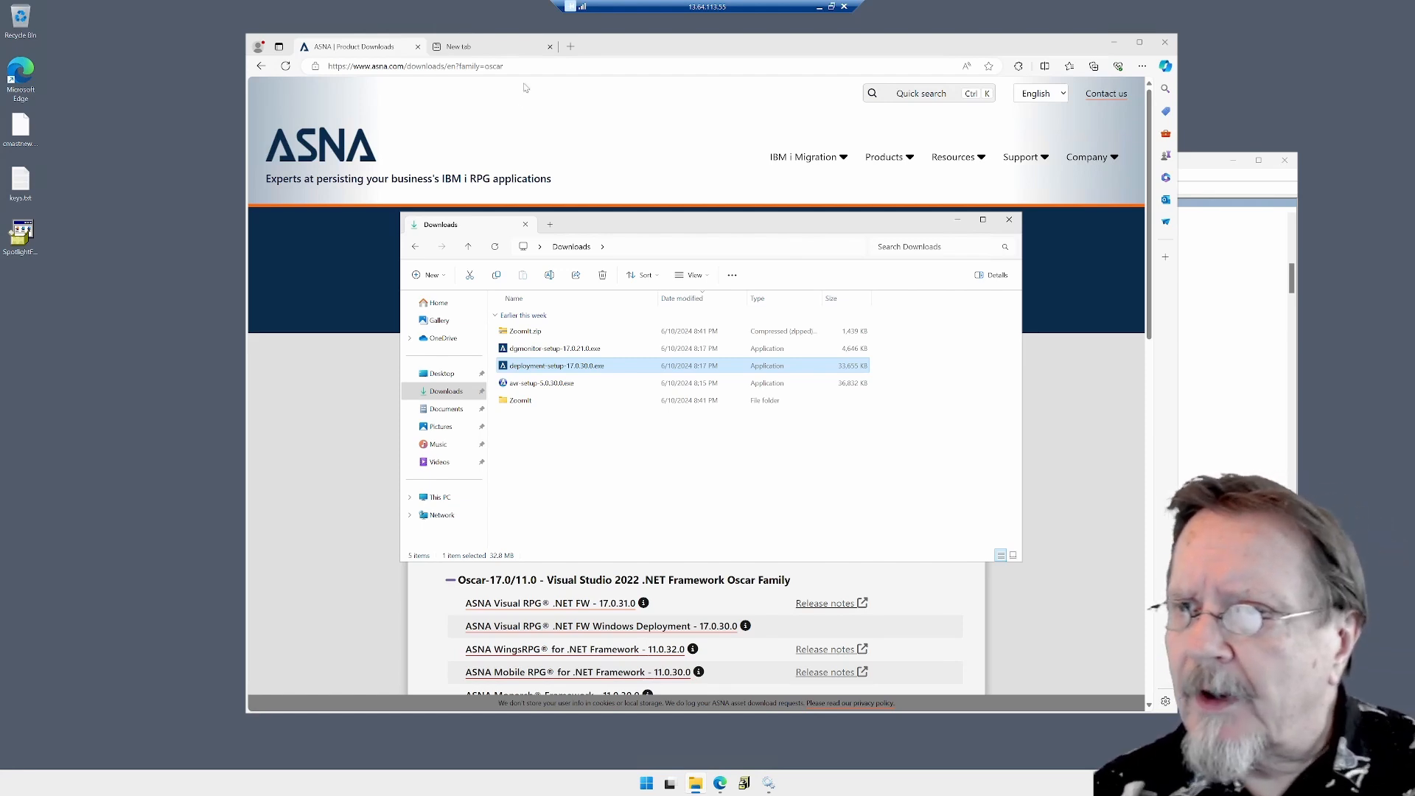
pyautogui.doubleClick(577, 366)
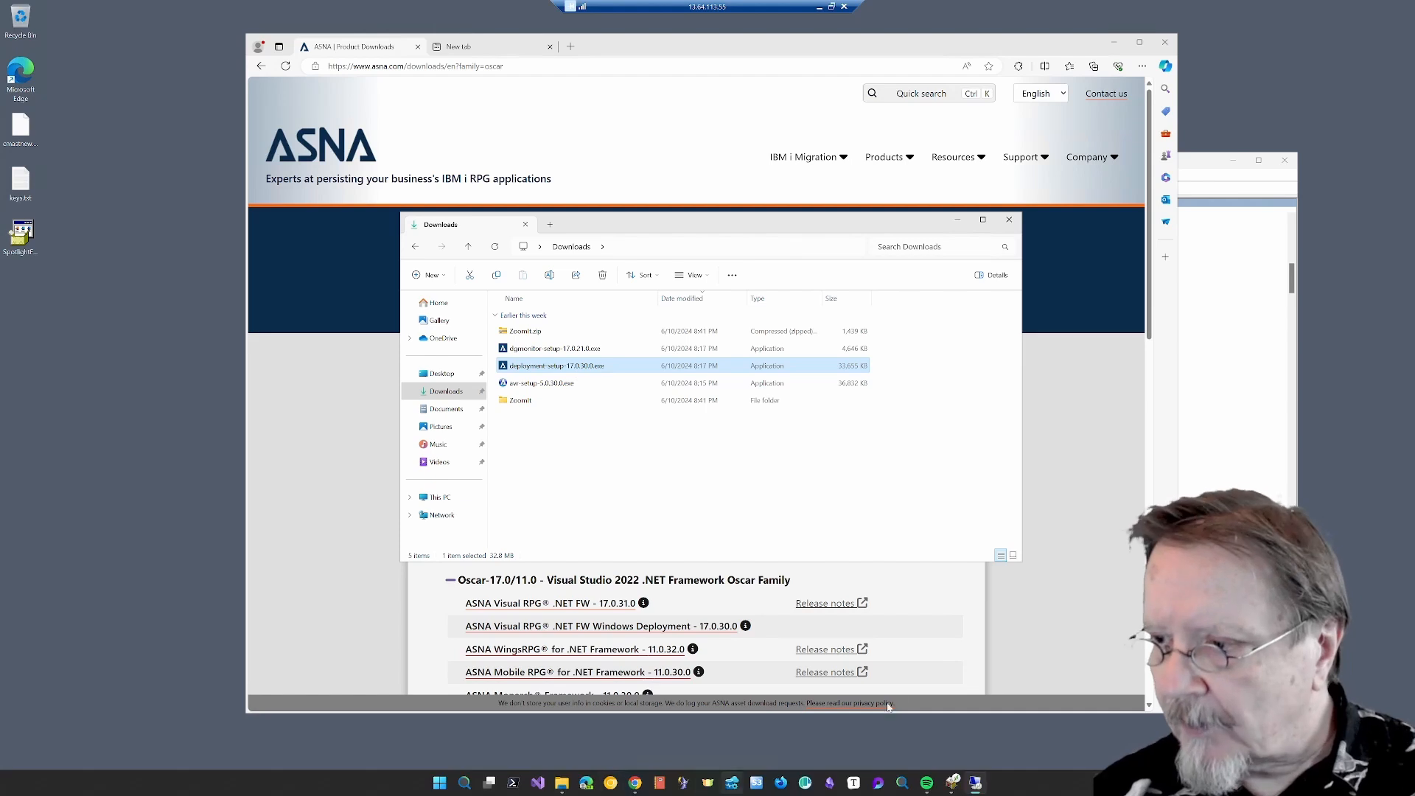
# Step: Install Windows Deployment 17.0 with the license accepted and default components, then close the Downloads window
pyautogui.click(781, 784)
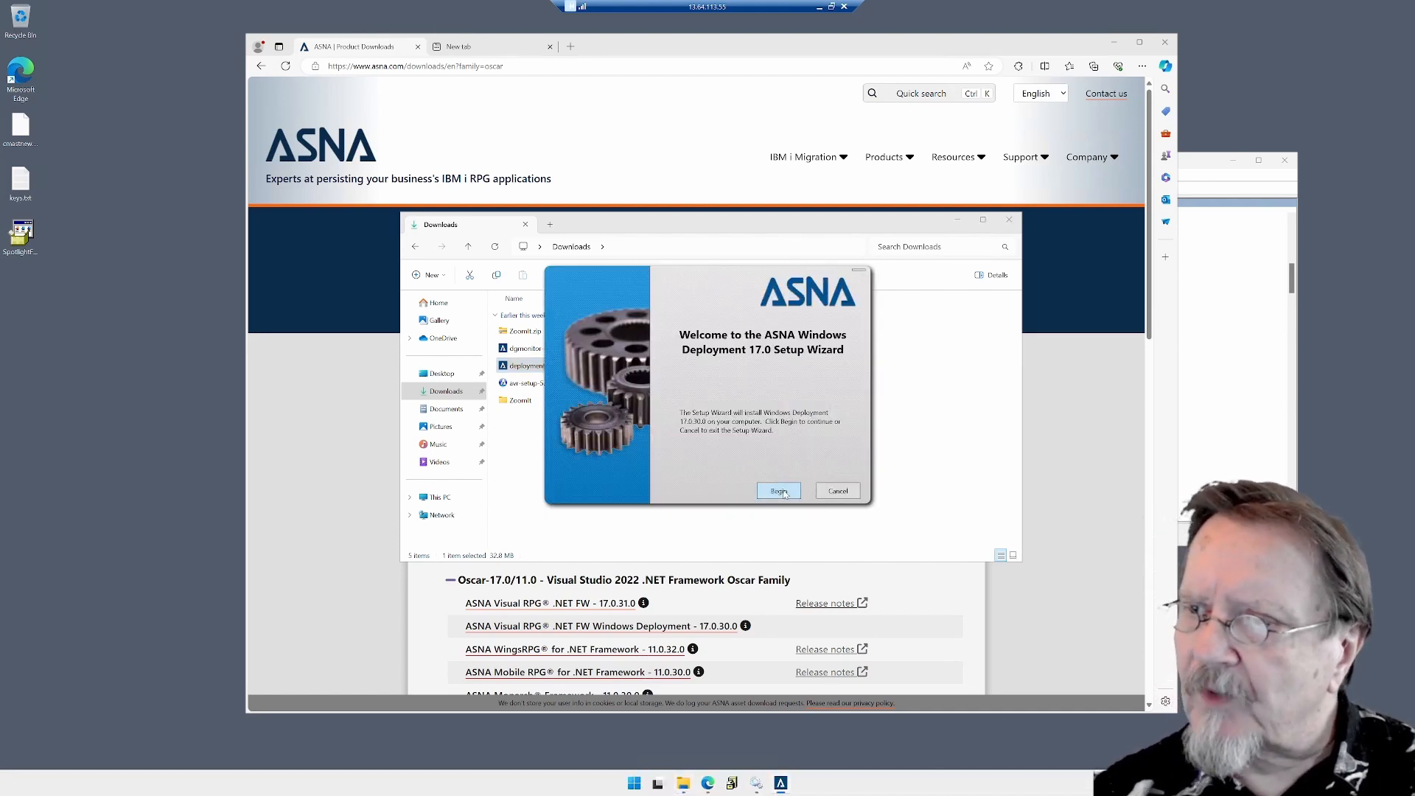
pyautogui.click(780, 492)
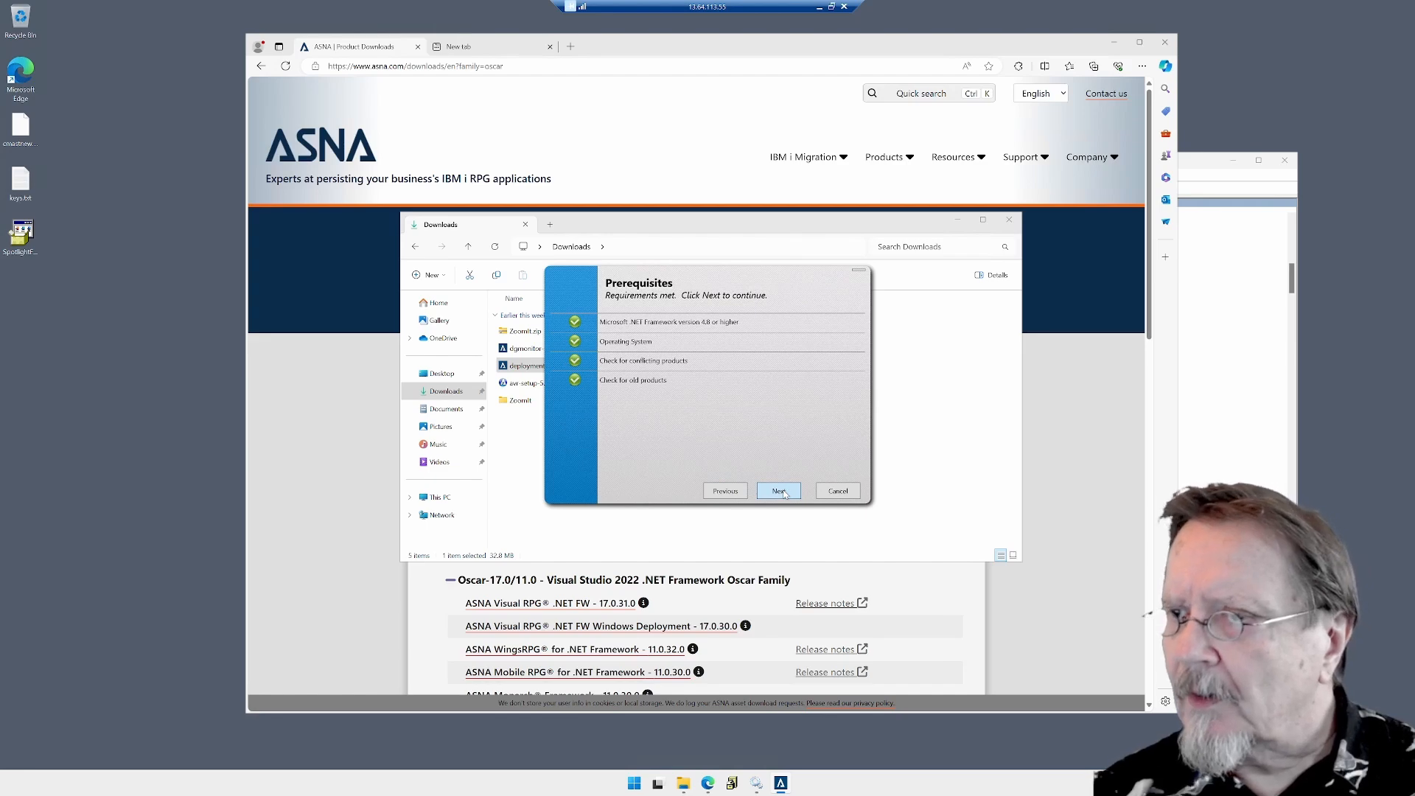
pyautogui.click(780, 492)
pyautogui.click(780, 492)
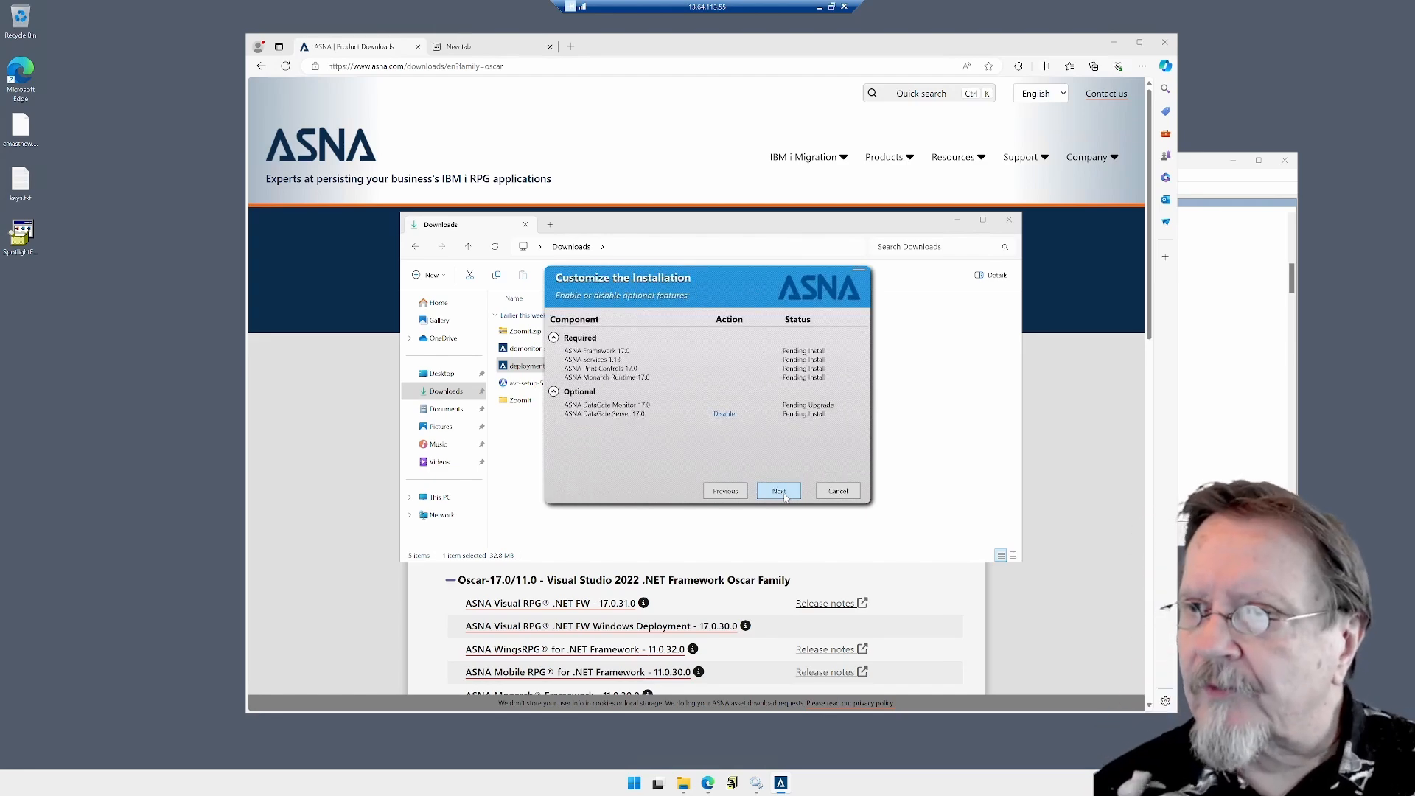
pyautogui.click(780, 492)
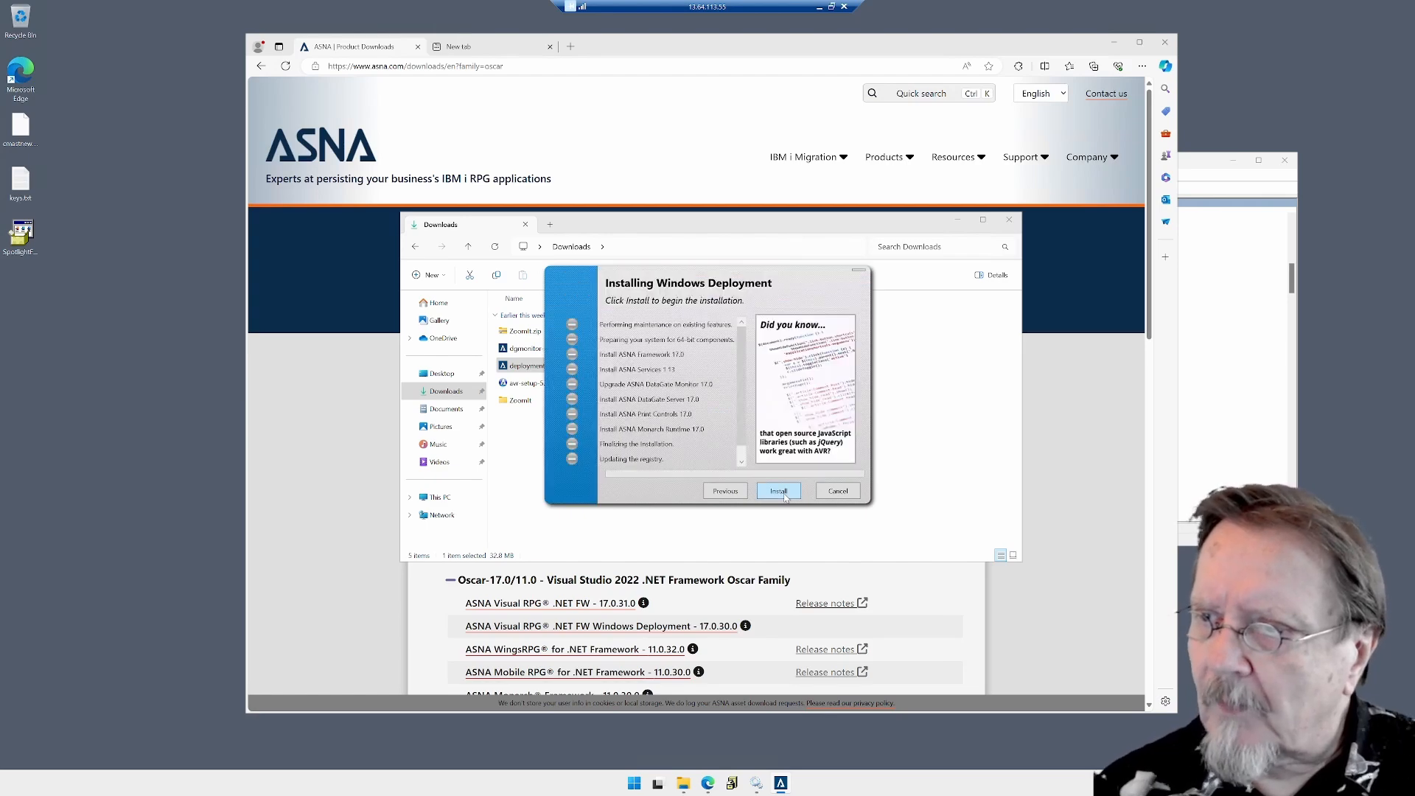
pyautogui.click(785, 497)
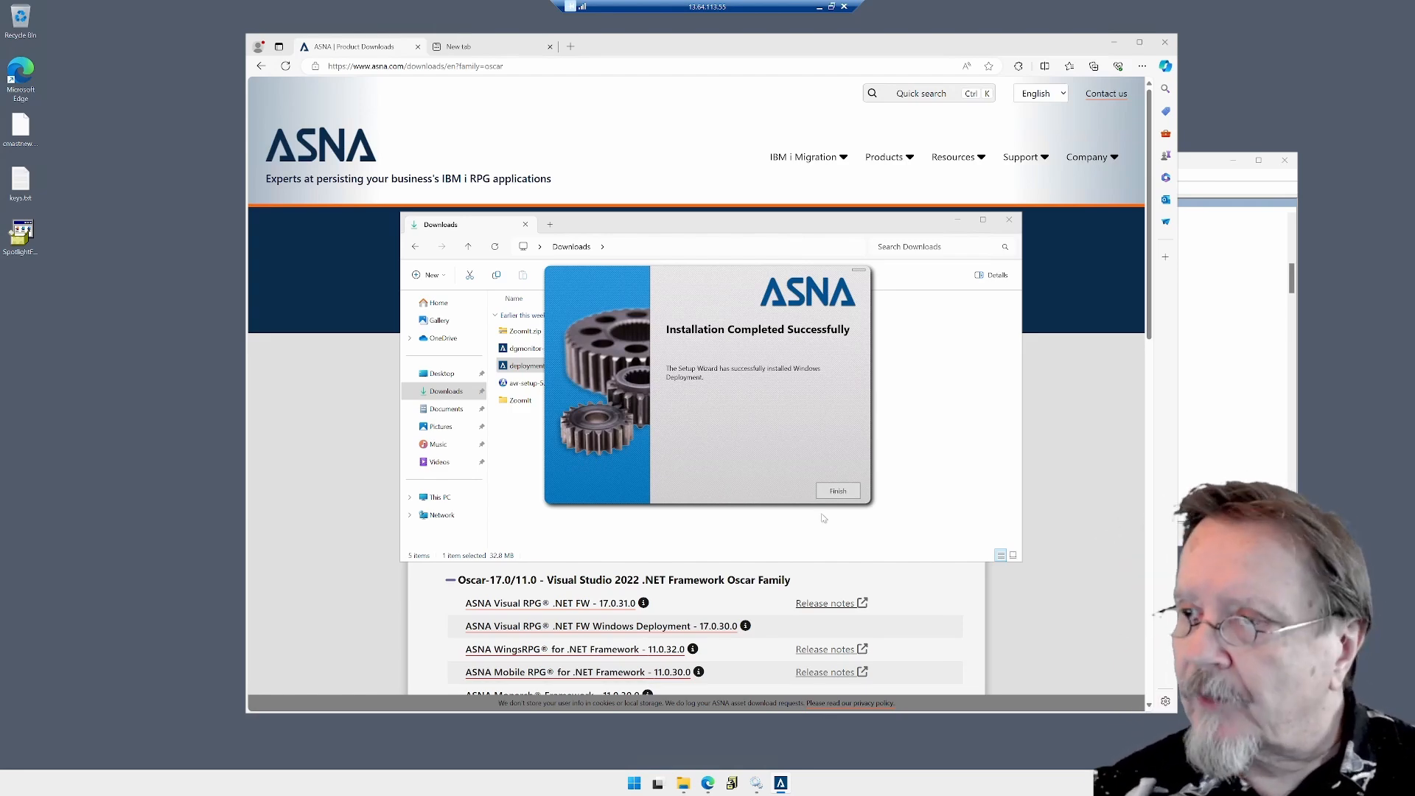
pyautogui.click(838, 491)
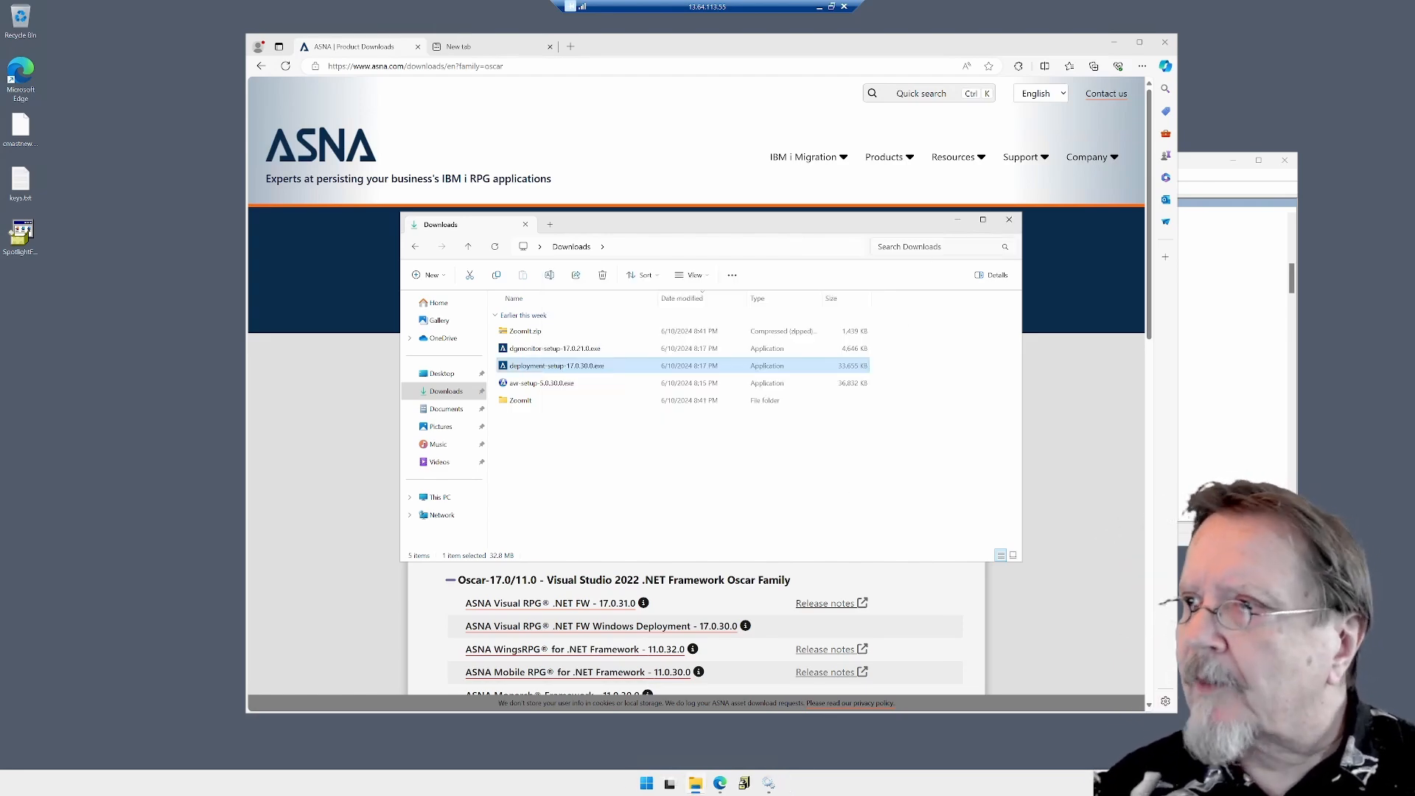
pyautogui.click(1010, 220)
# Step: Refresh the Services list and check that DataGate Server 17 is running
pyautogui.click(1246, 252)
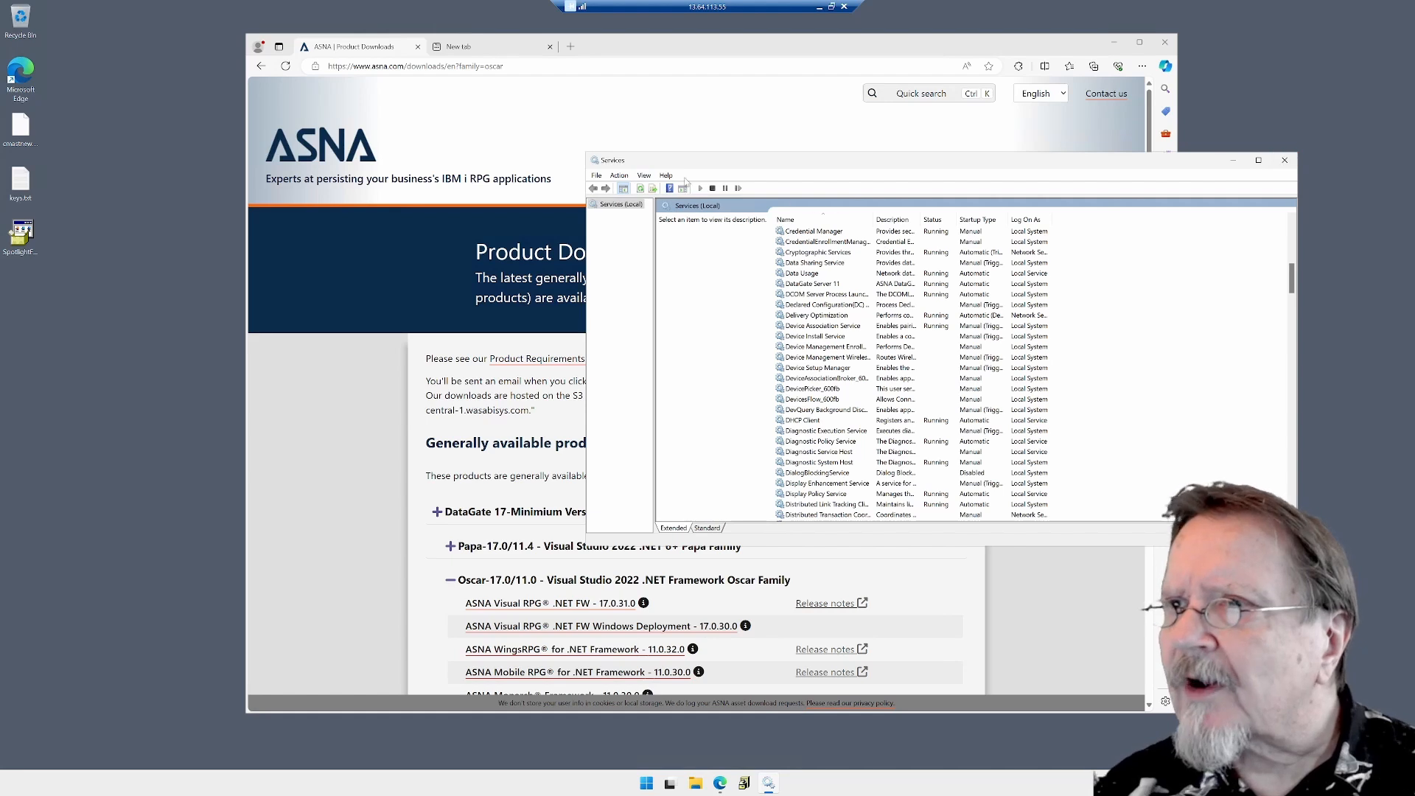
pyautogui.click(644, 175)
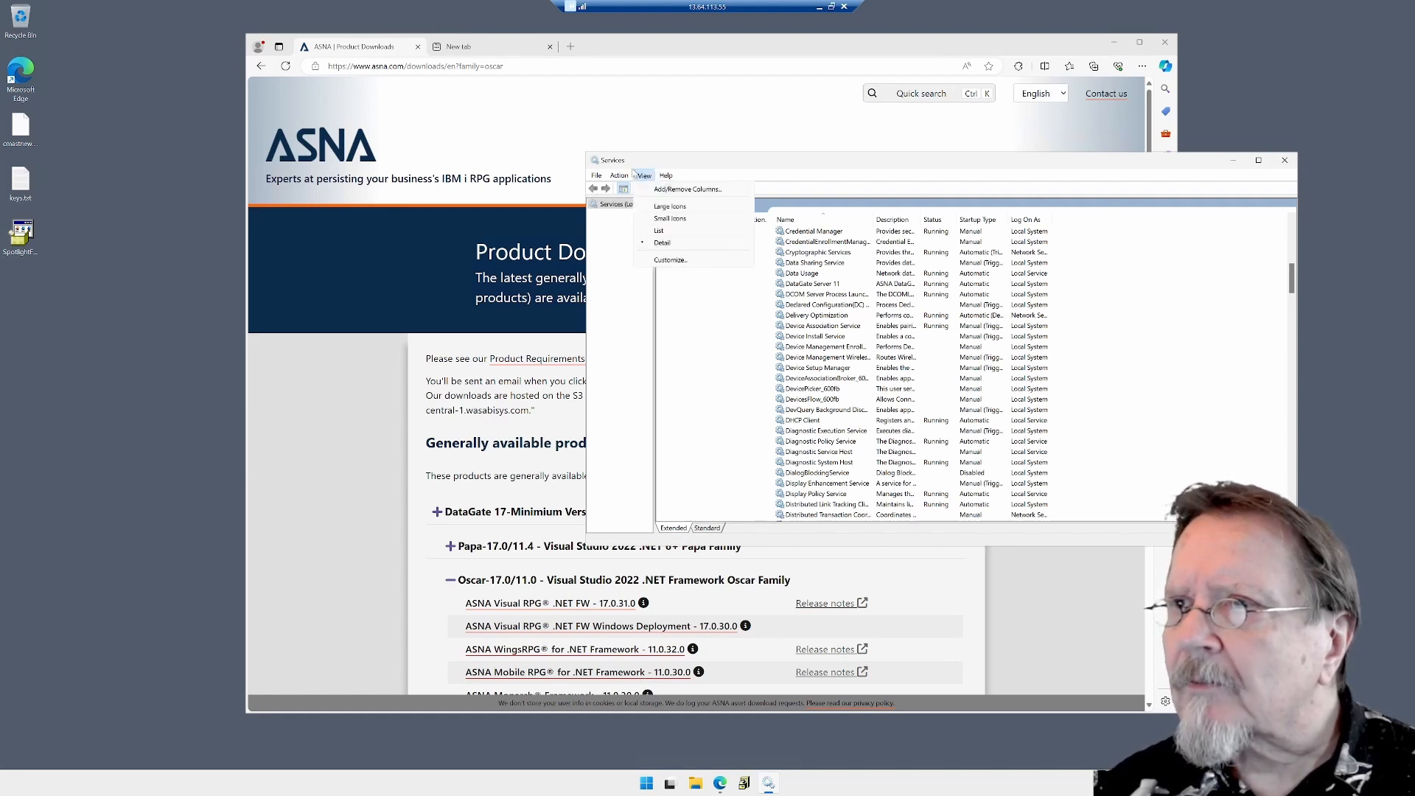
pyautogui.moveTo(622, 177)
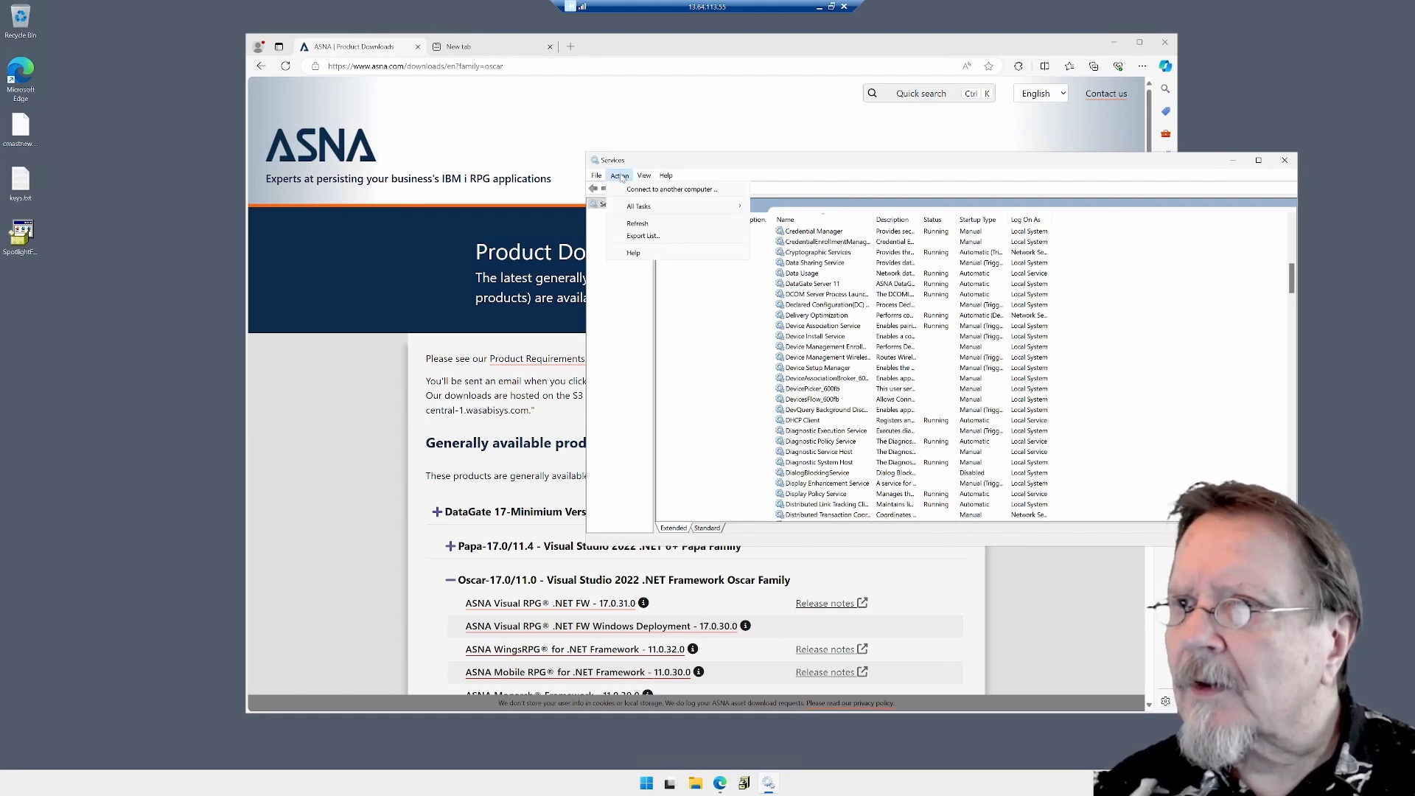
pyautogui.click(638, 224)
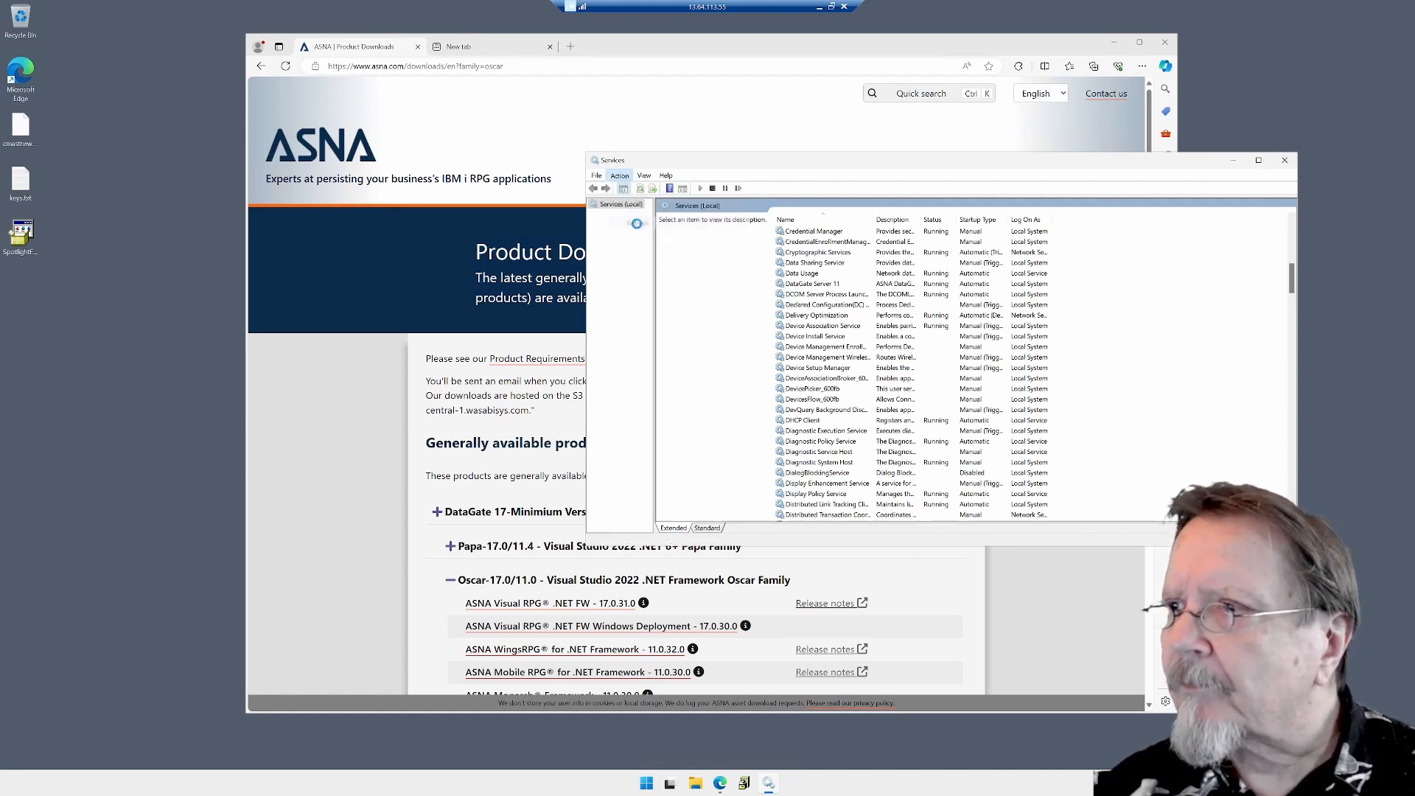
pyautogui.click(857, 285)
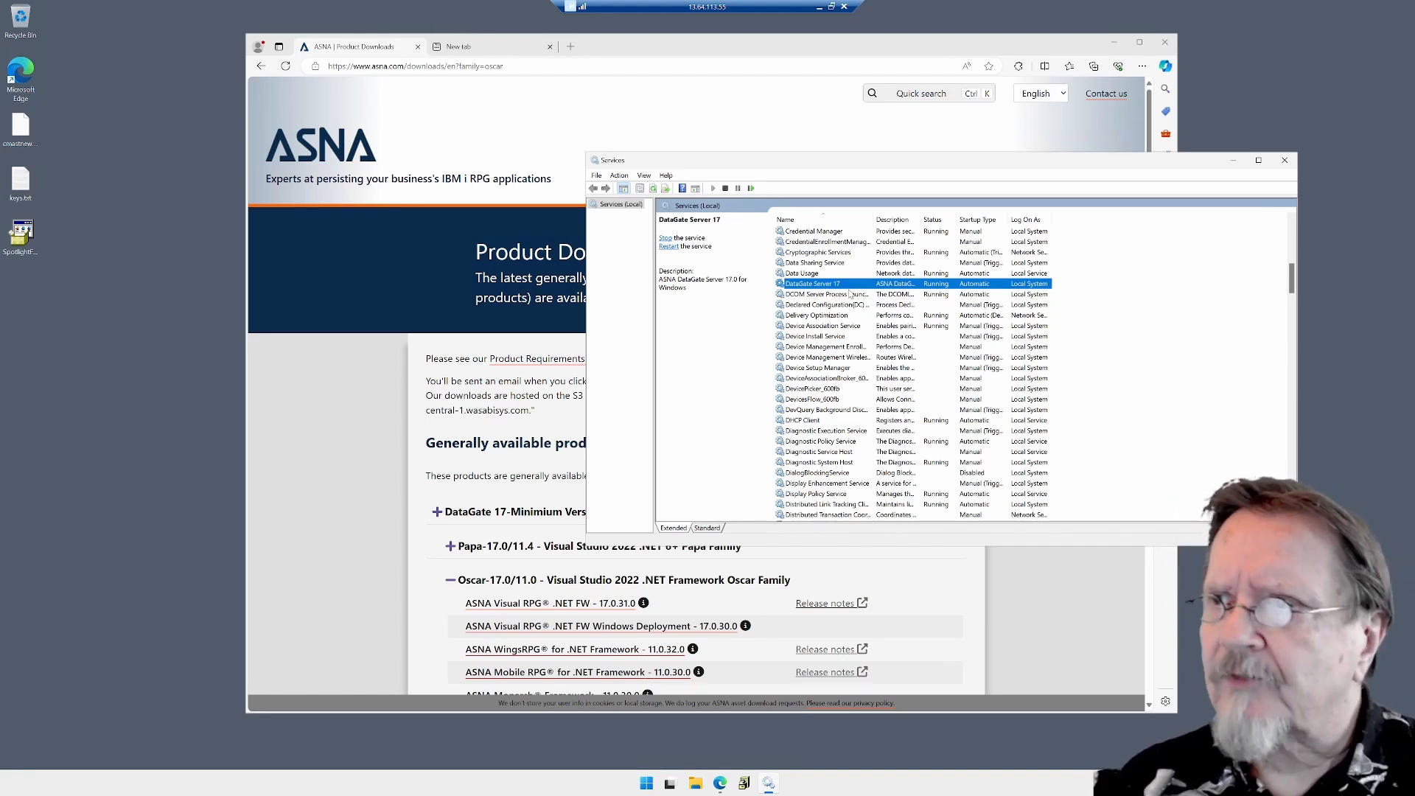
# Step: Close Services and search Windows for 'avr'
pyautogui.click(1285, 161)
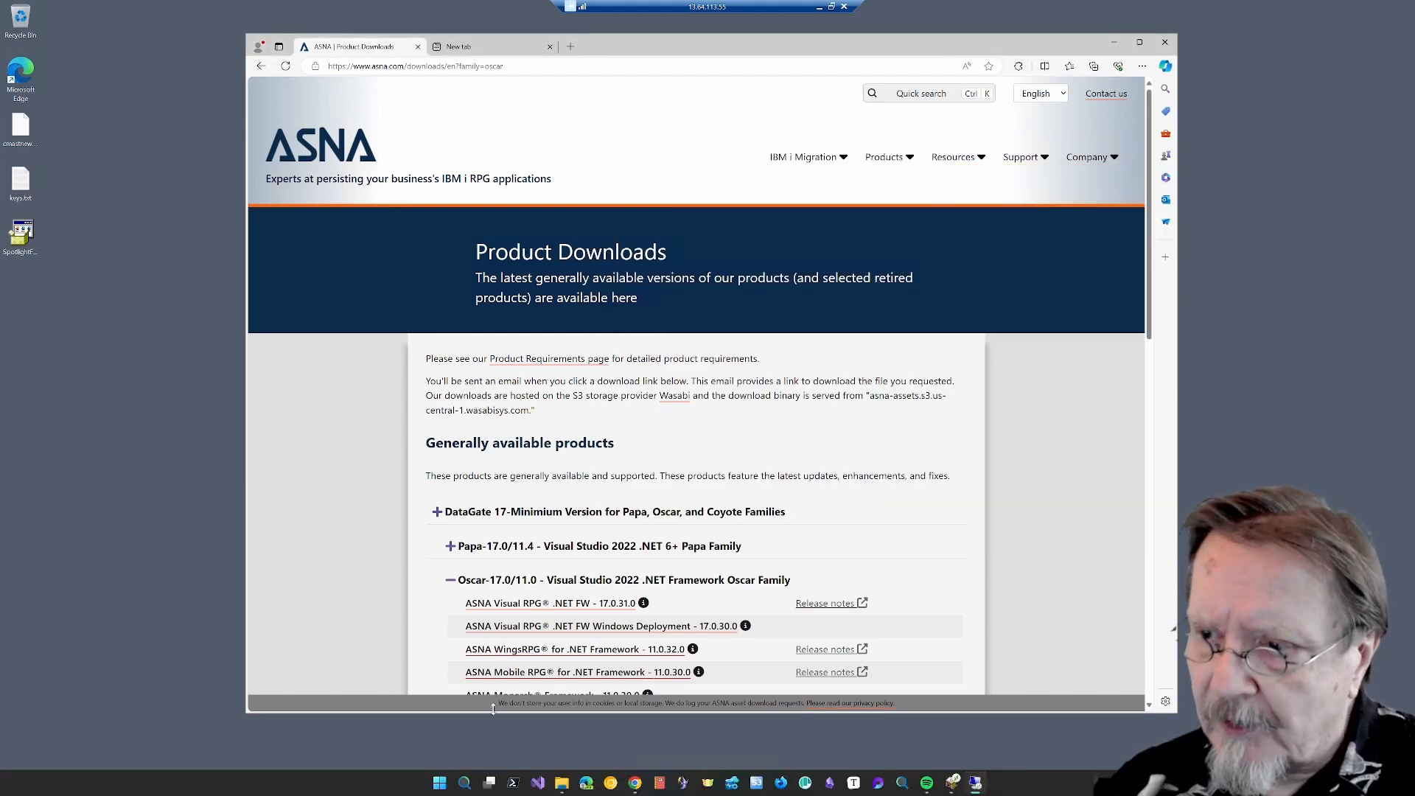
pyautogui.press('super')
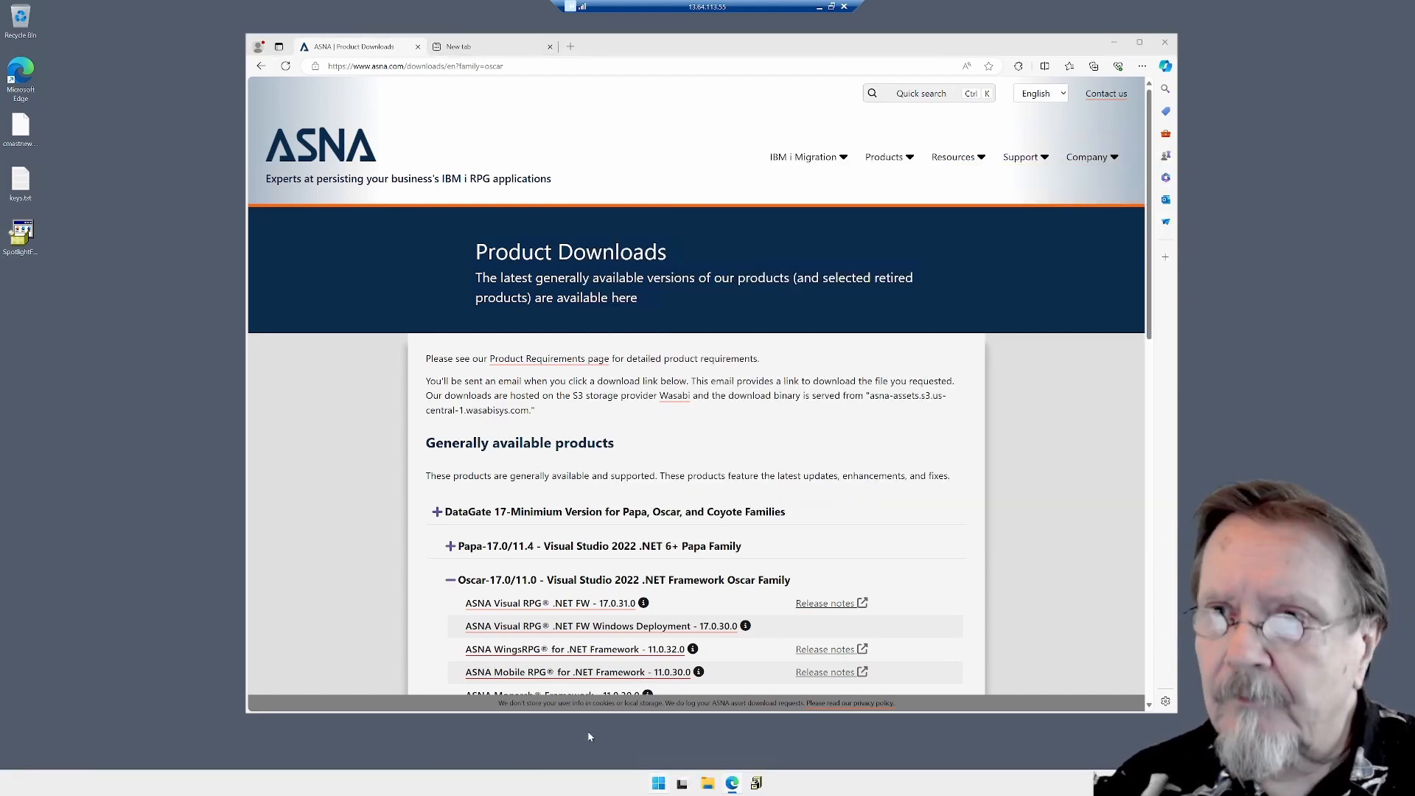
pyautogui.write('avr')
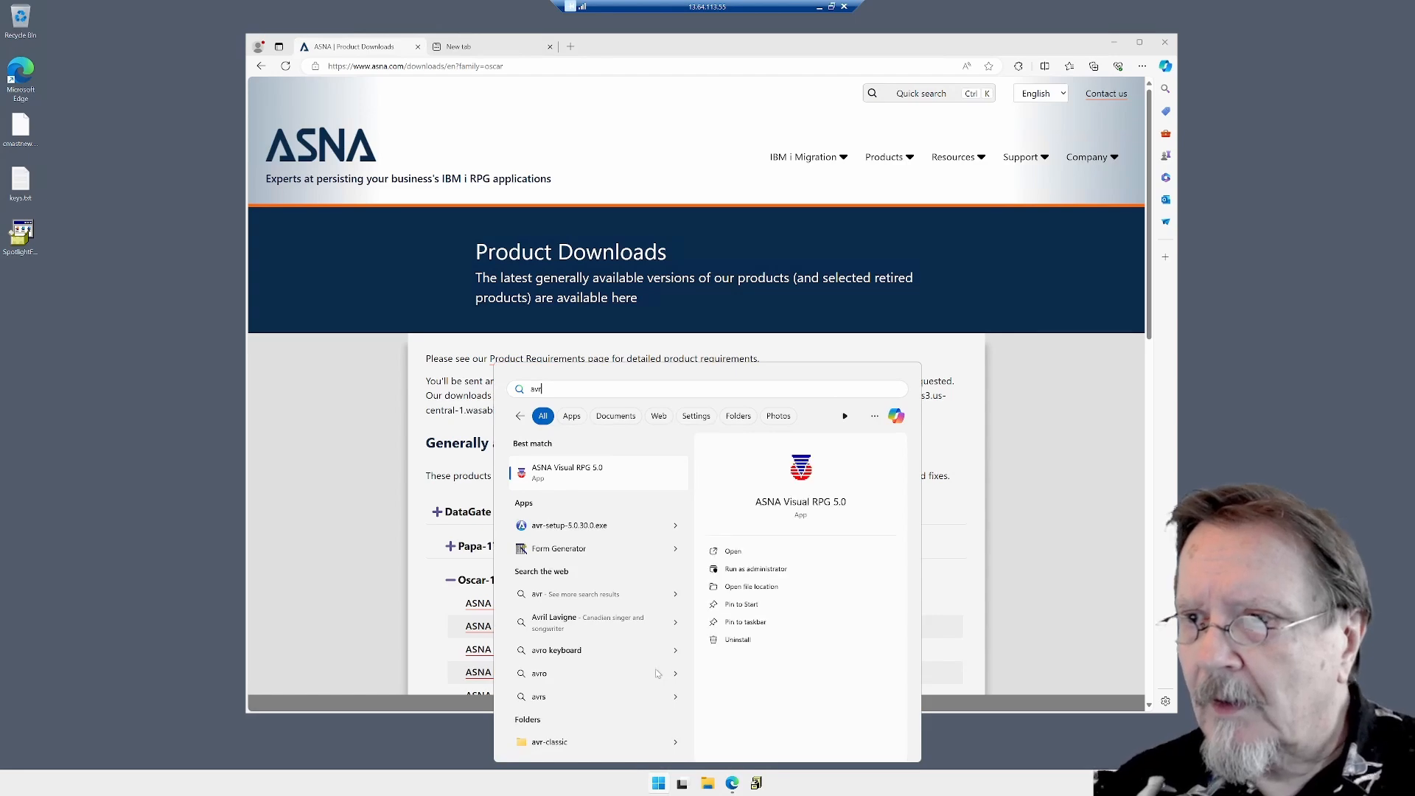
# Step: Launch ASNA Visual RPG 5.0, reopen the recent read-file-5.0 project and show Form1
pyautogui.click(580, 473)
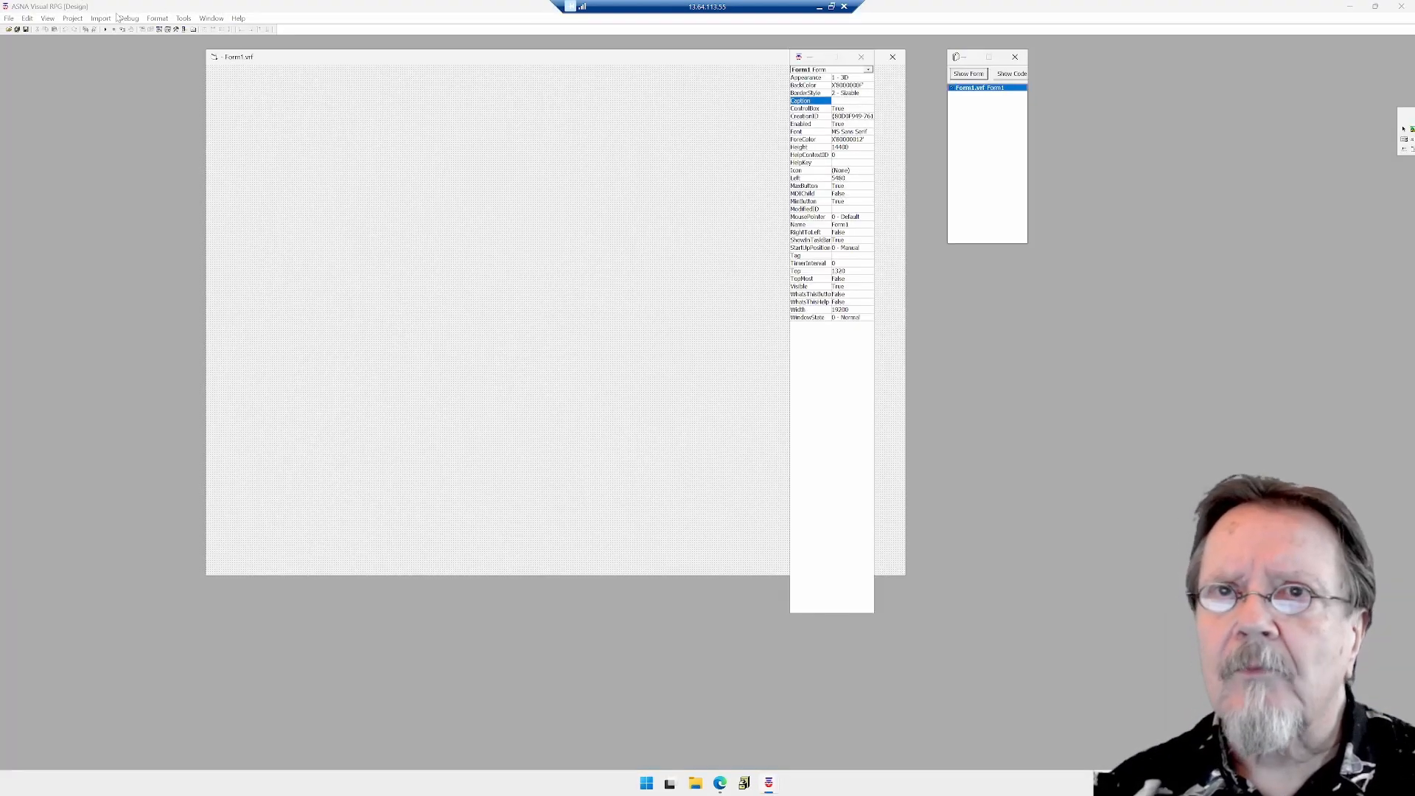
pyautogui.click(10, 19)
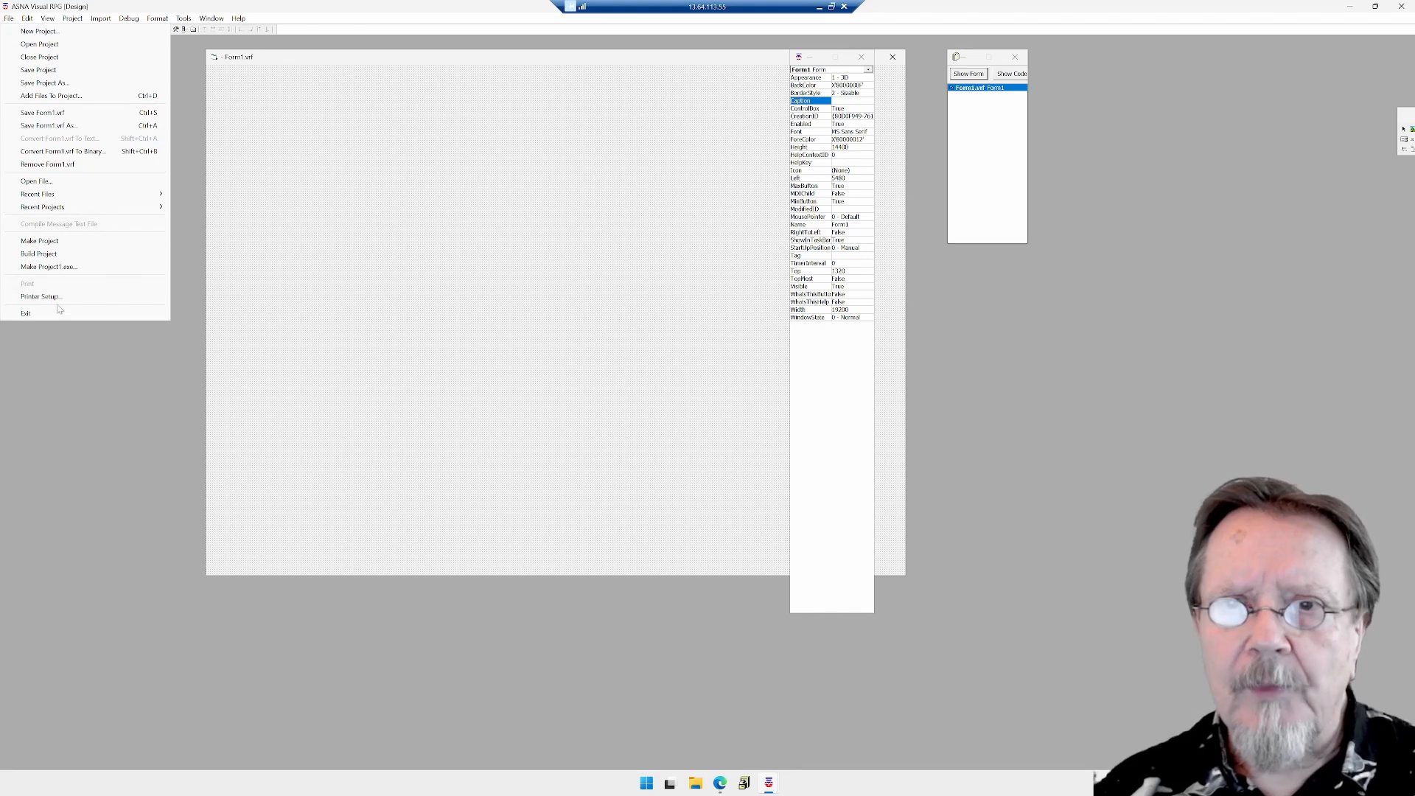
pyautogui.moveTo(66, 207)
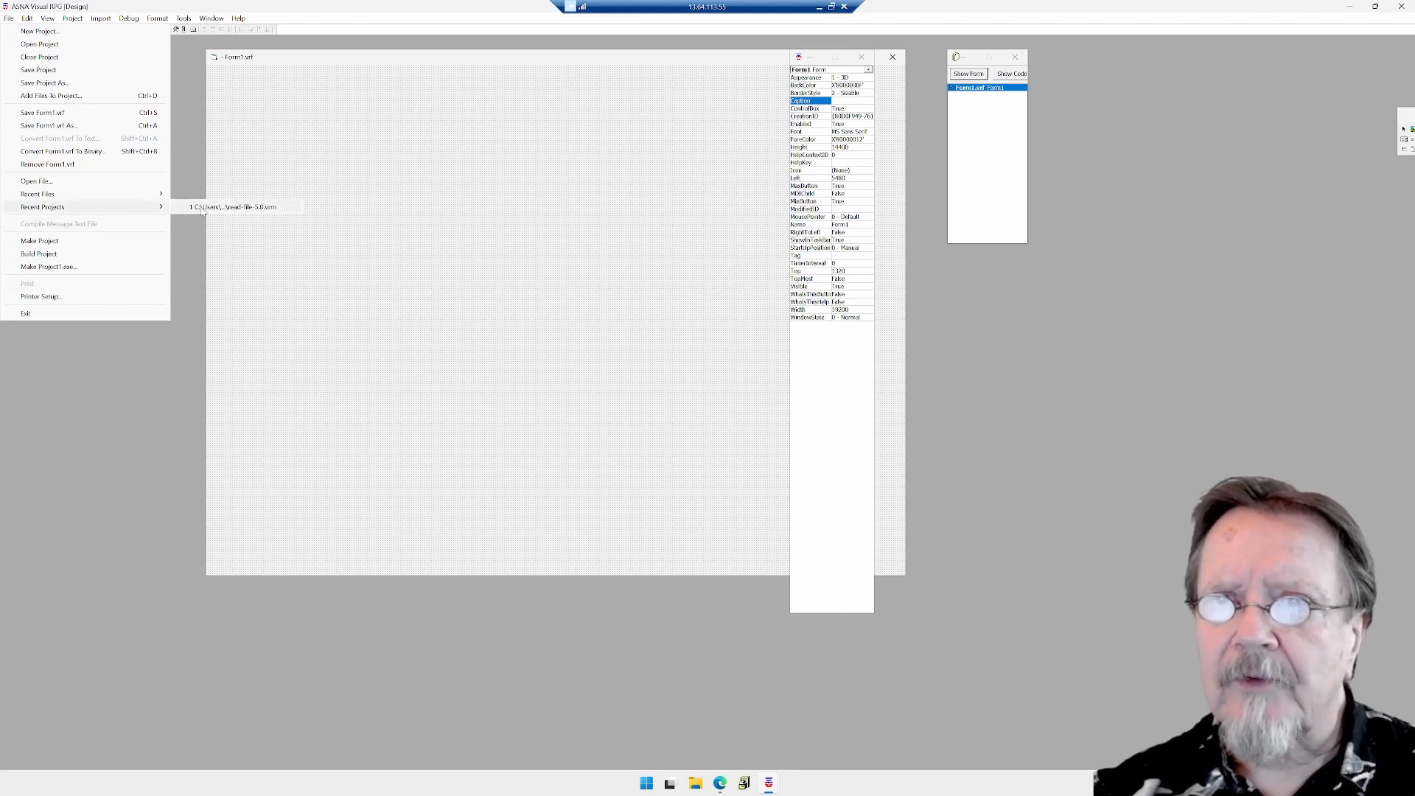
pyautogui.click(214, 208)
pyautogui.click(971, 73)
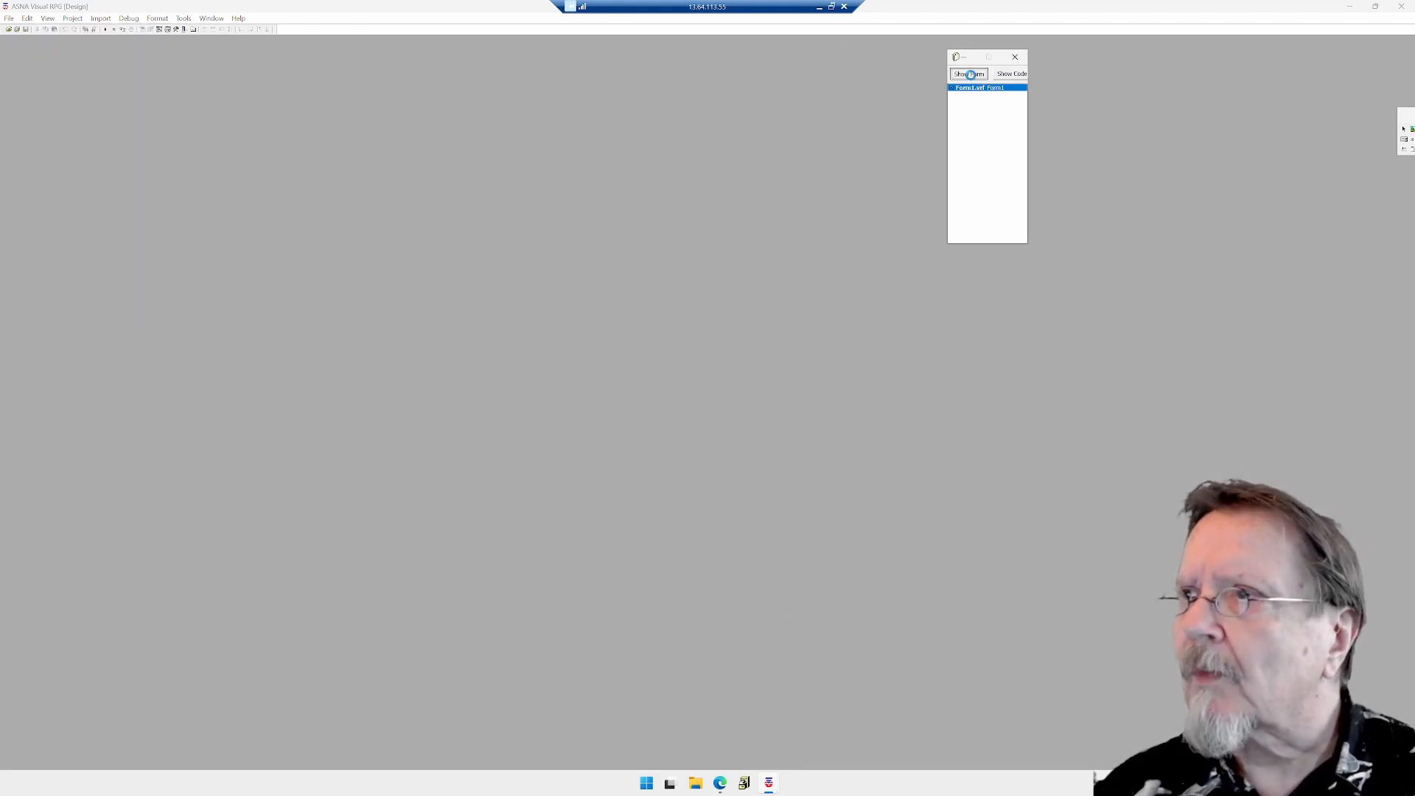
# Step: Build the project, jump to the database open error's source line, then close the code window
pyautogui.click(106, 30)
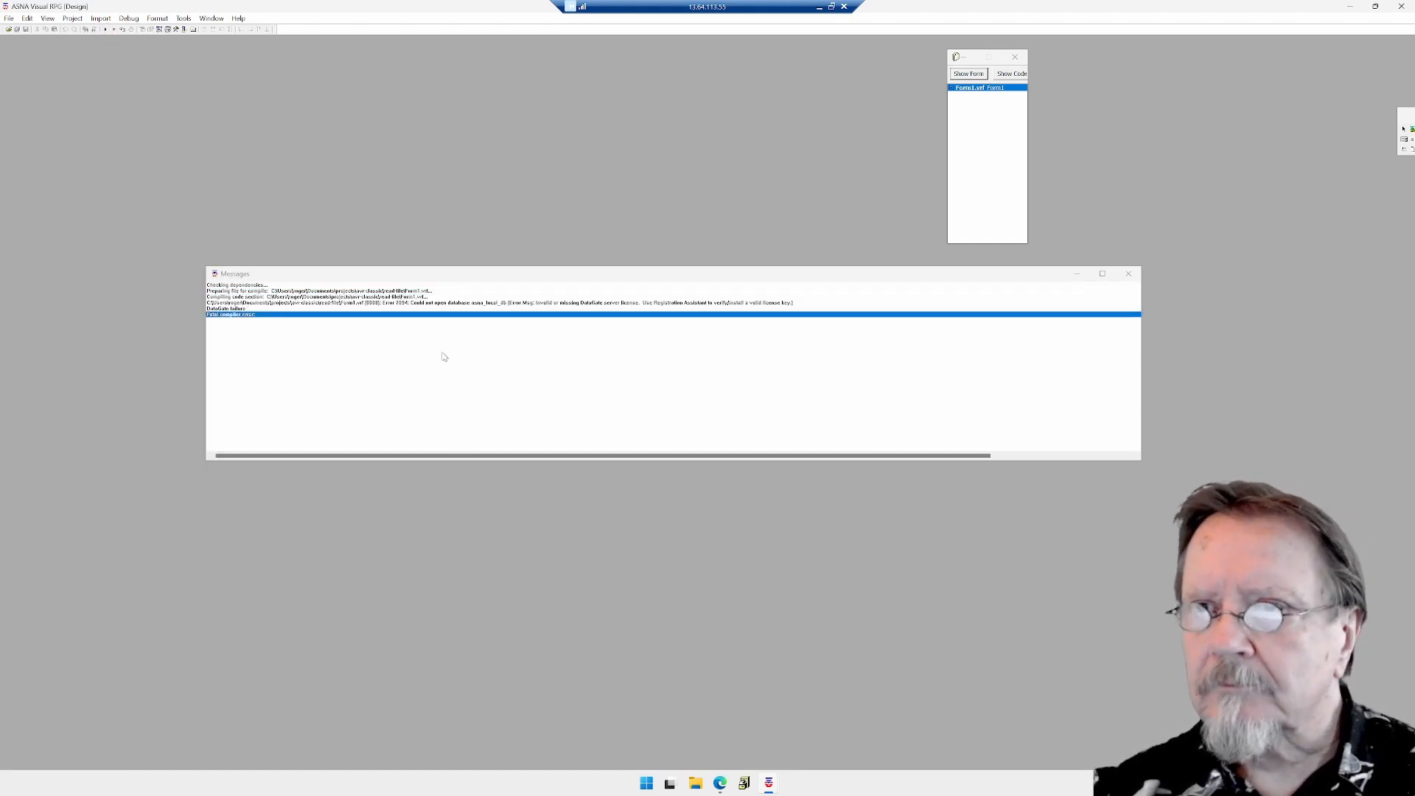
pyautogui.click(499, 303)
pyautogui.doubleClick(499, 303)
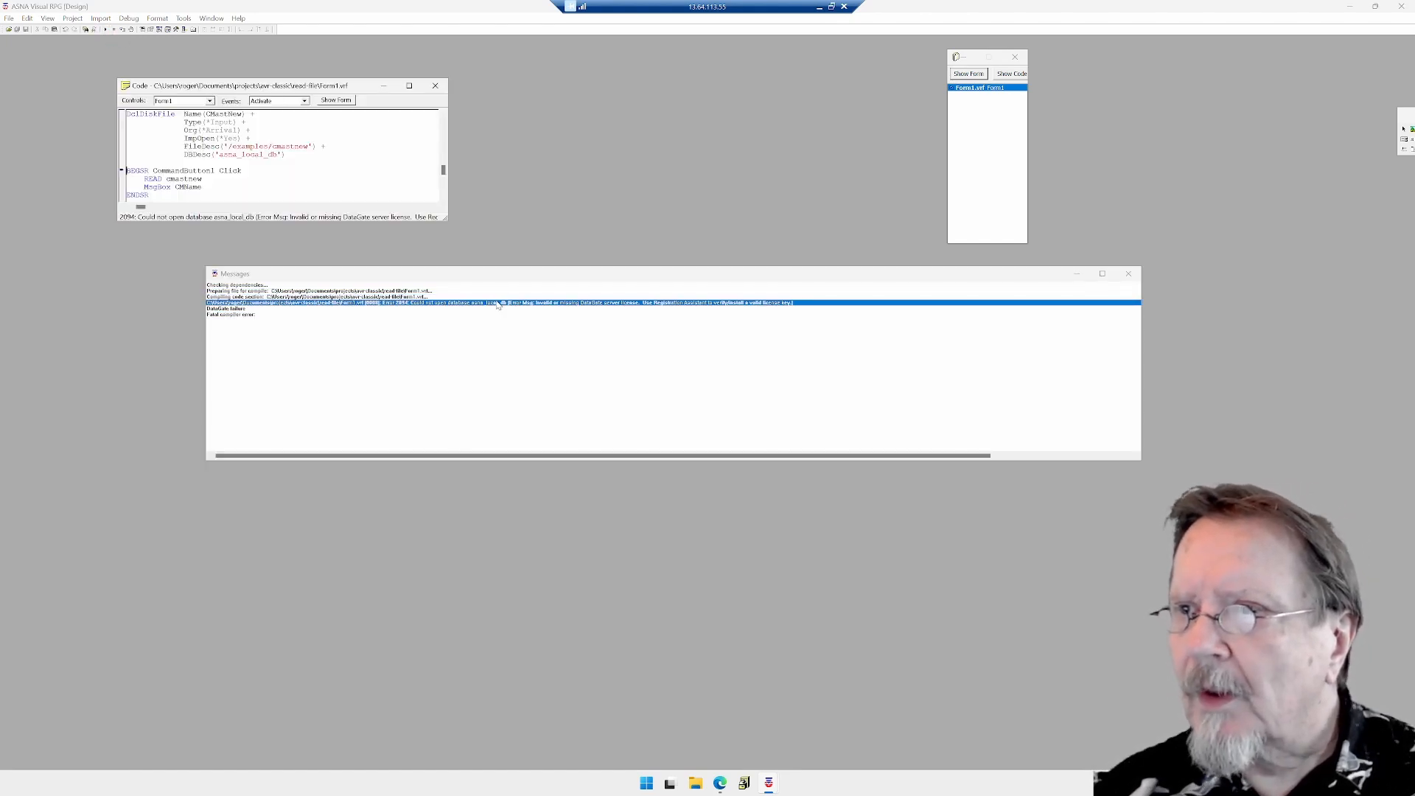
pyautogui.moveTo(447, 219); pyautogui.dragTo(560, 284)
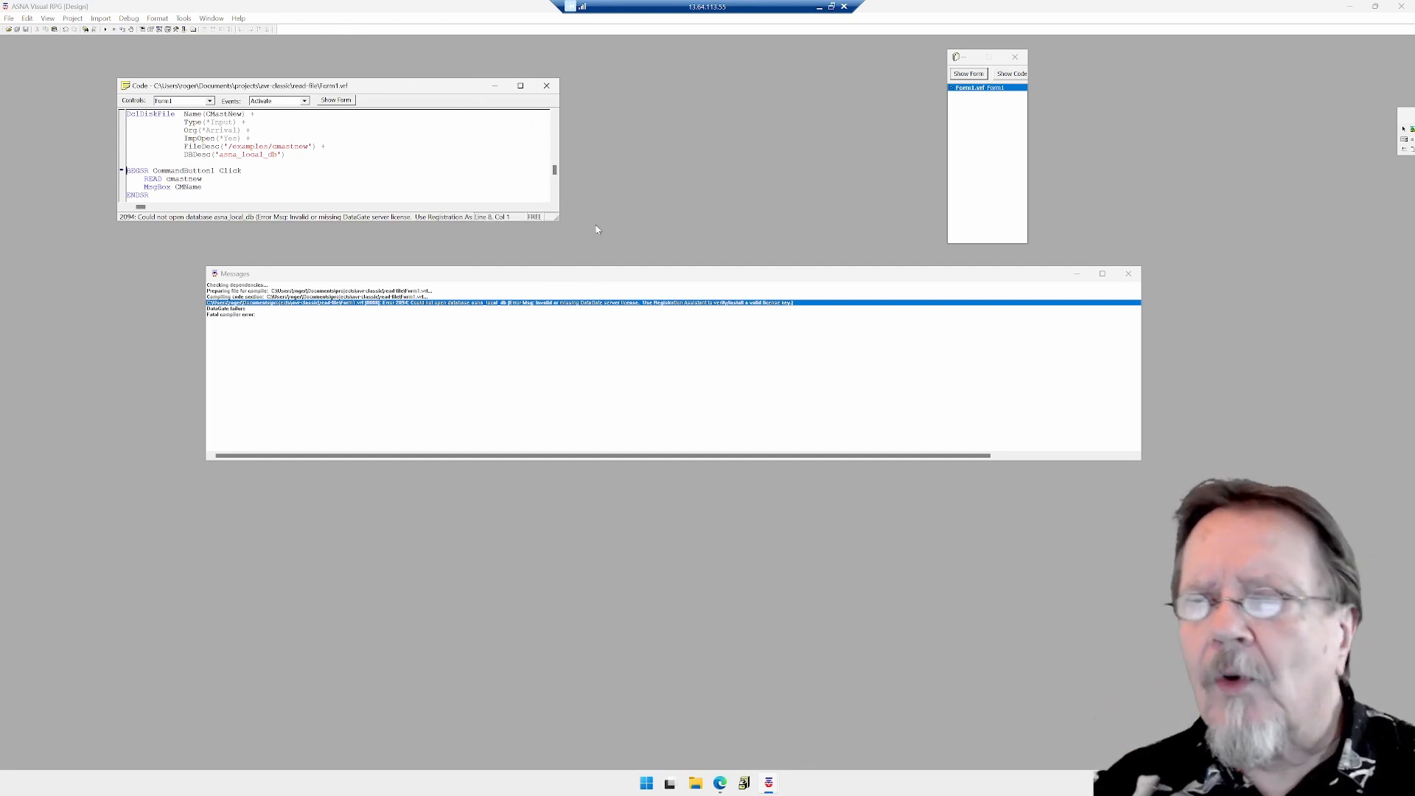
pyautogui.click(549, 88)
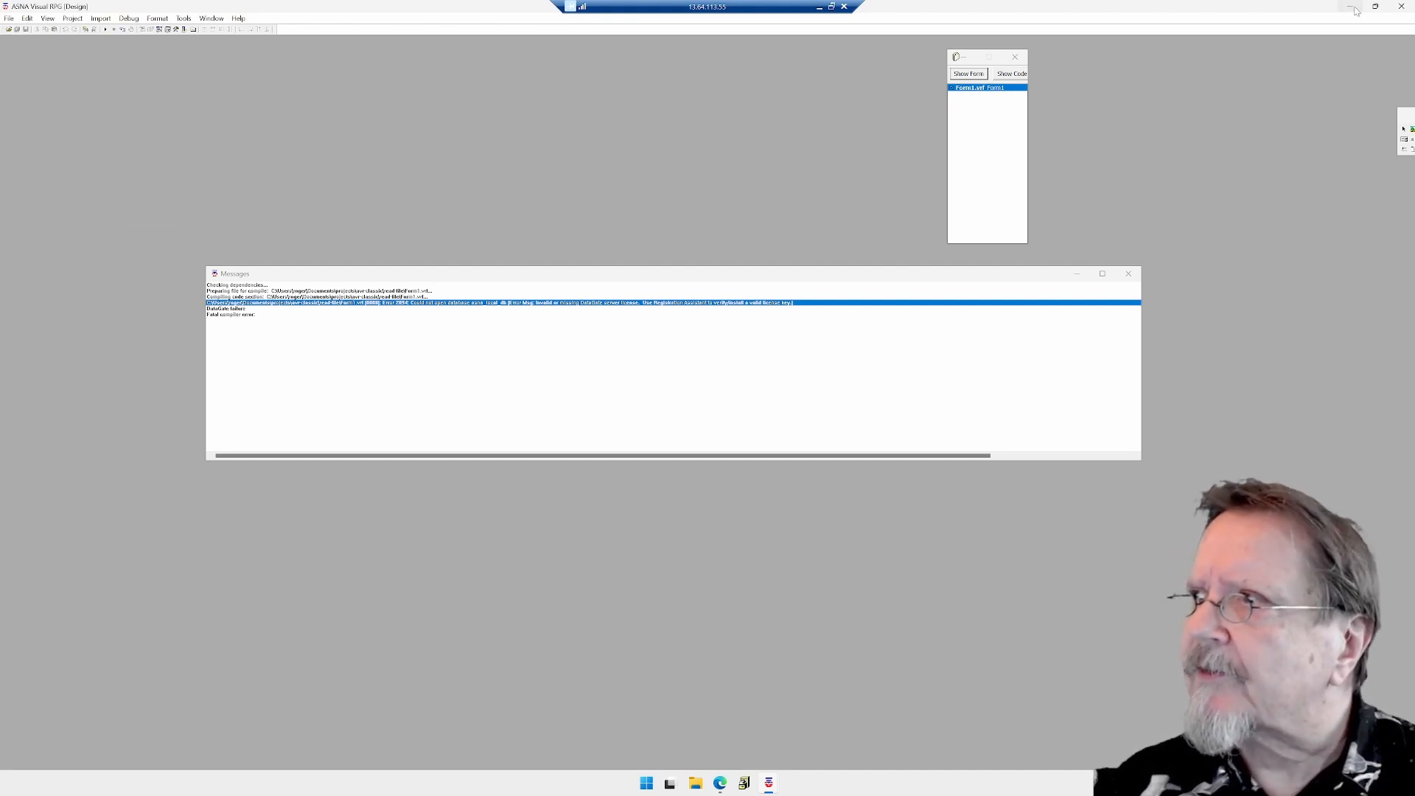
# Step: Close Visual RPG and launch ASNA Registration Assistant via a 'regi' search
pyautogui.click(1400, 7)
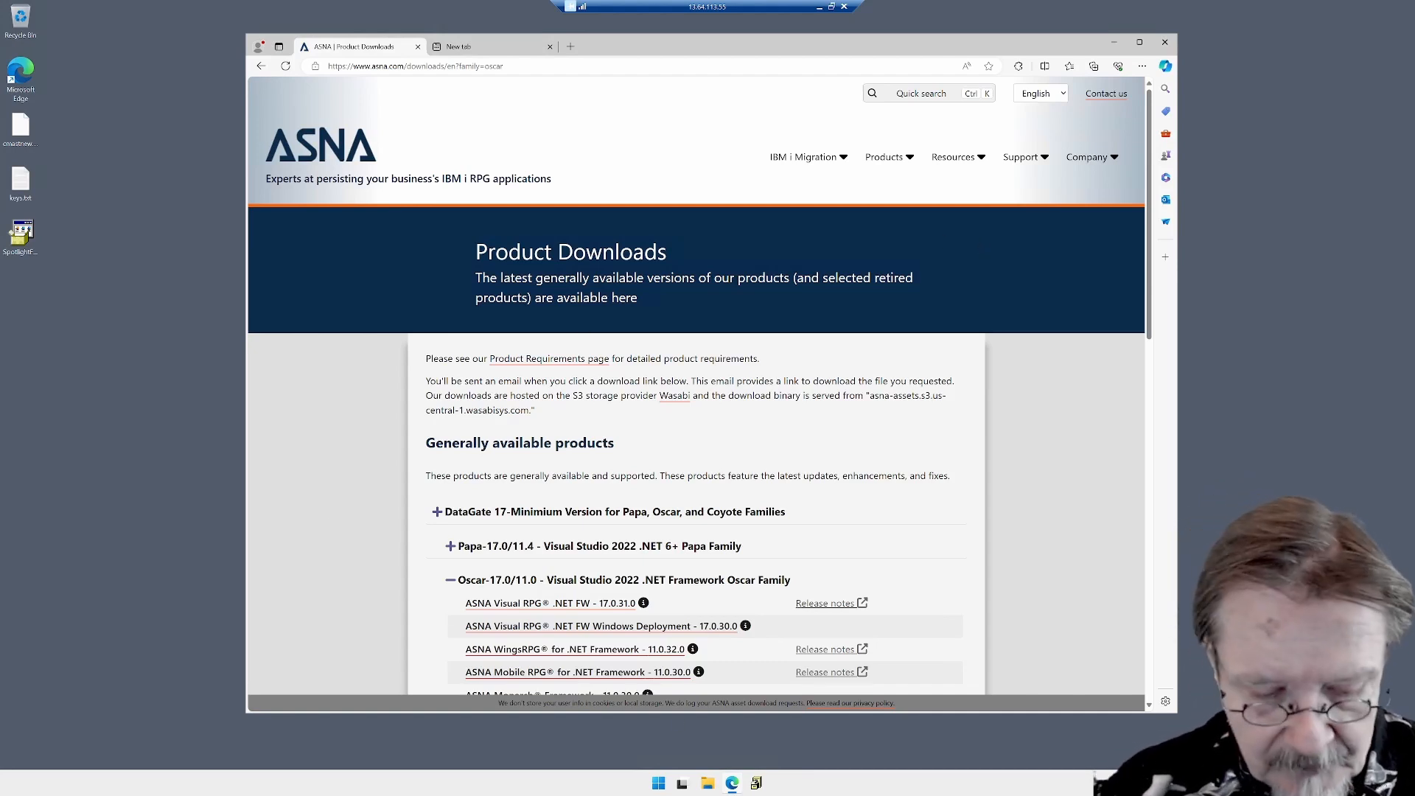
pyautogui.press('super')
pyautogui.write('regi')
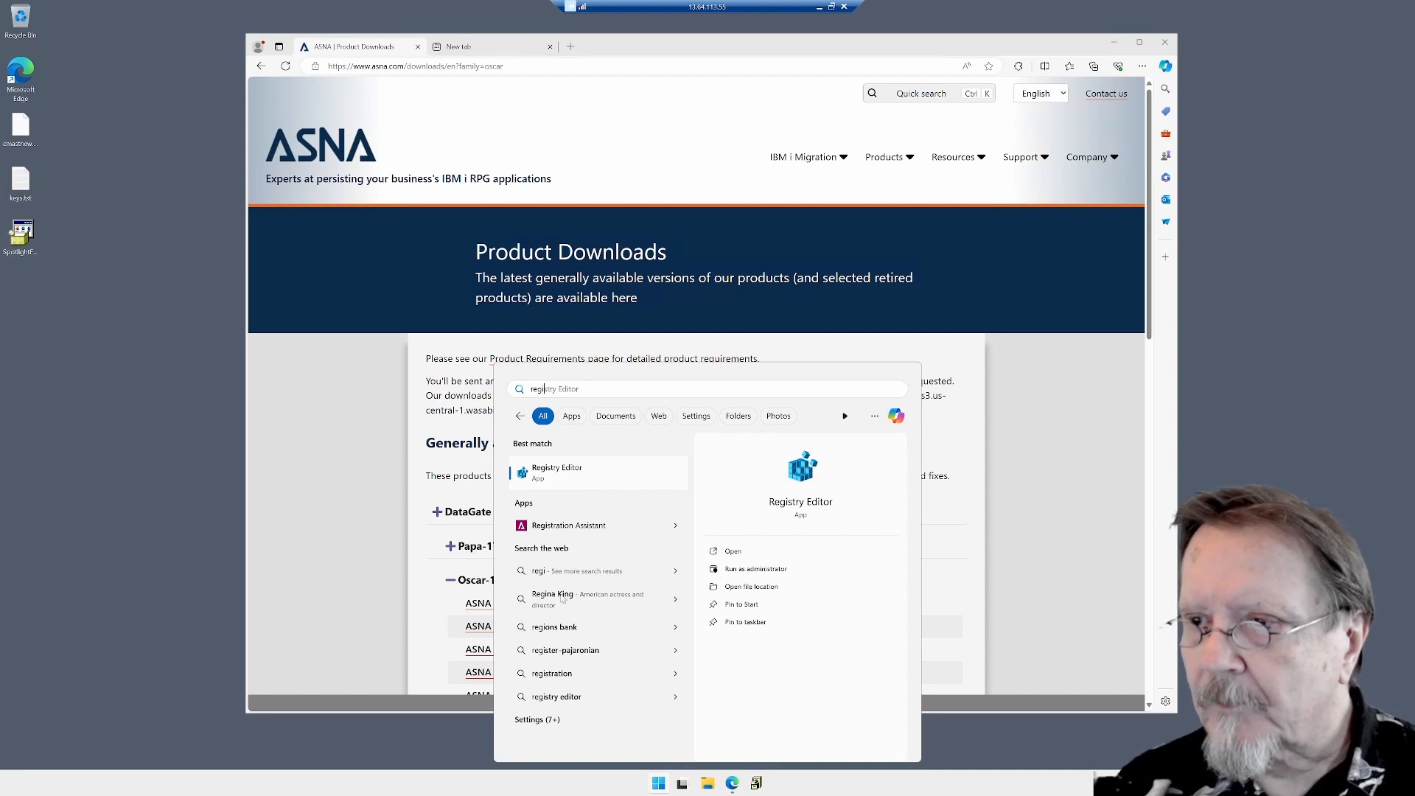
pyautogui.click(568, 526)
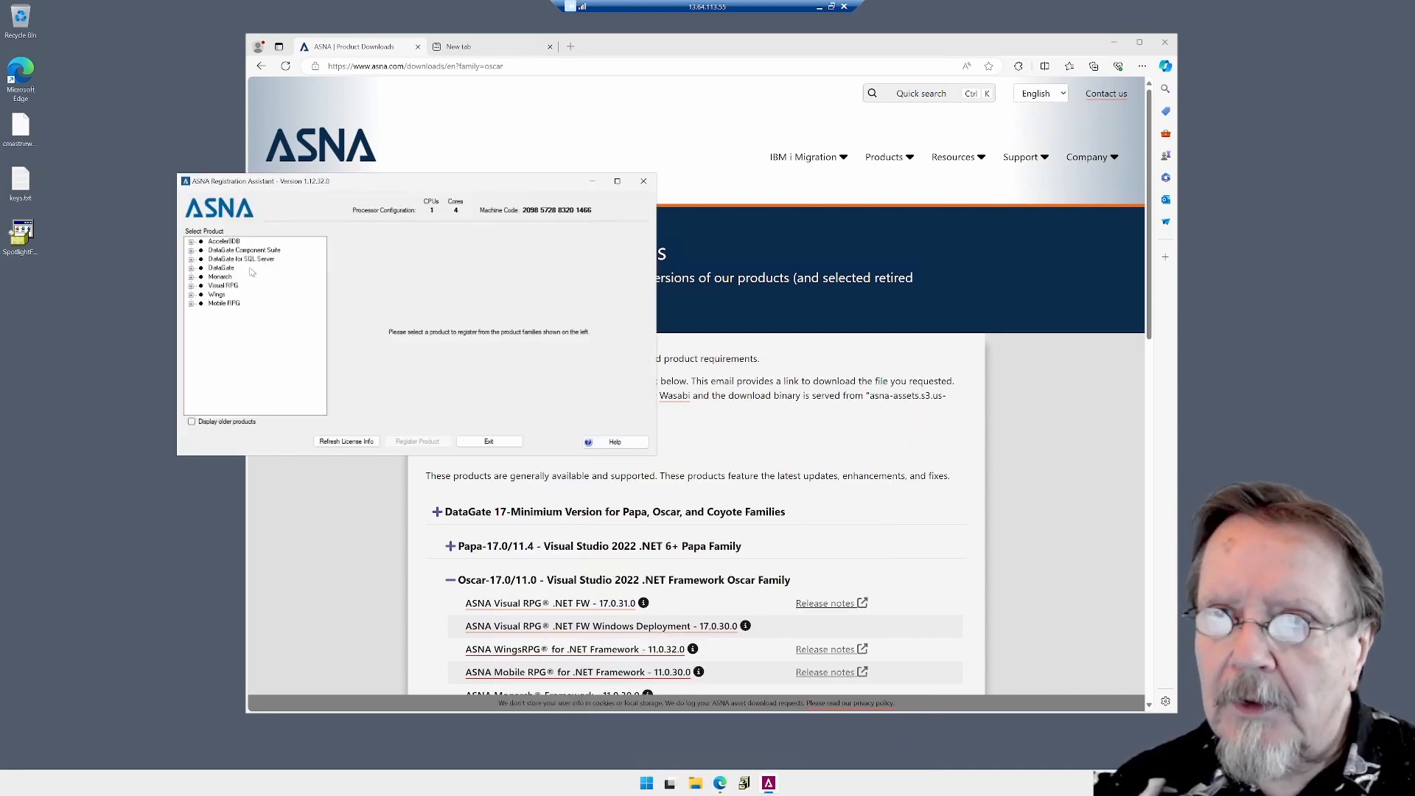
# Step: Review the DataGate 17 for Windows Servers and Desktops license and expand Visual RPG
pyautogui.click(191, 270)
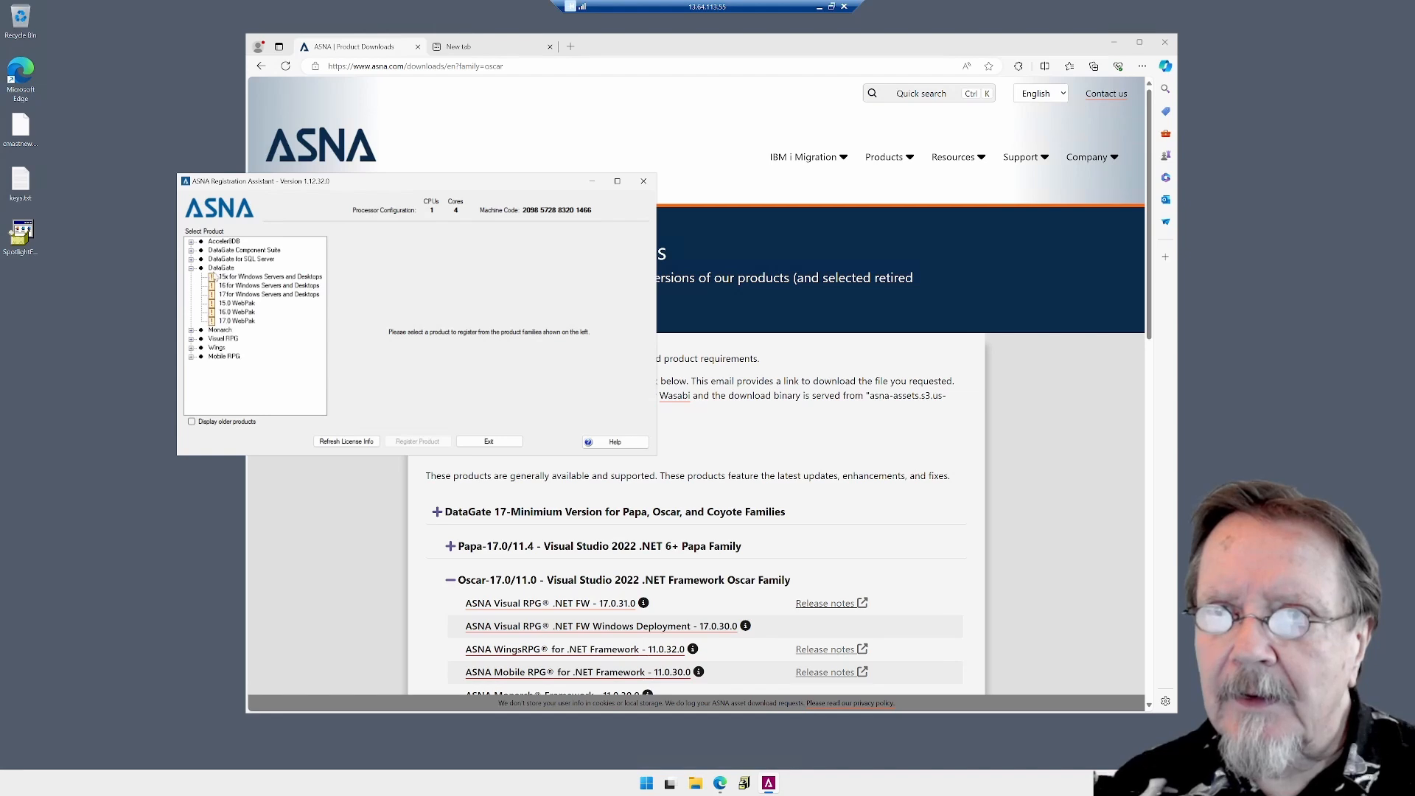
pyautogui.click(230, 294)
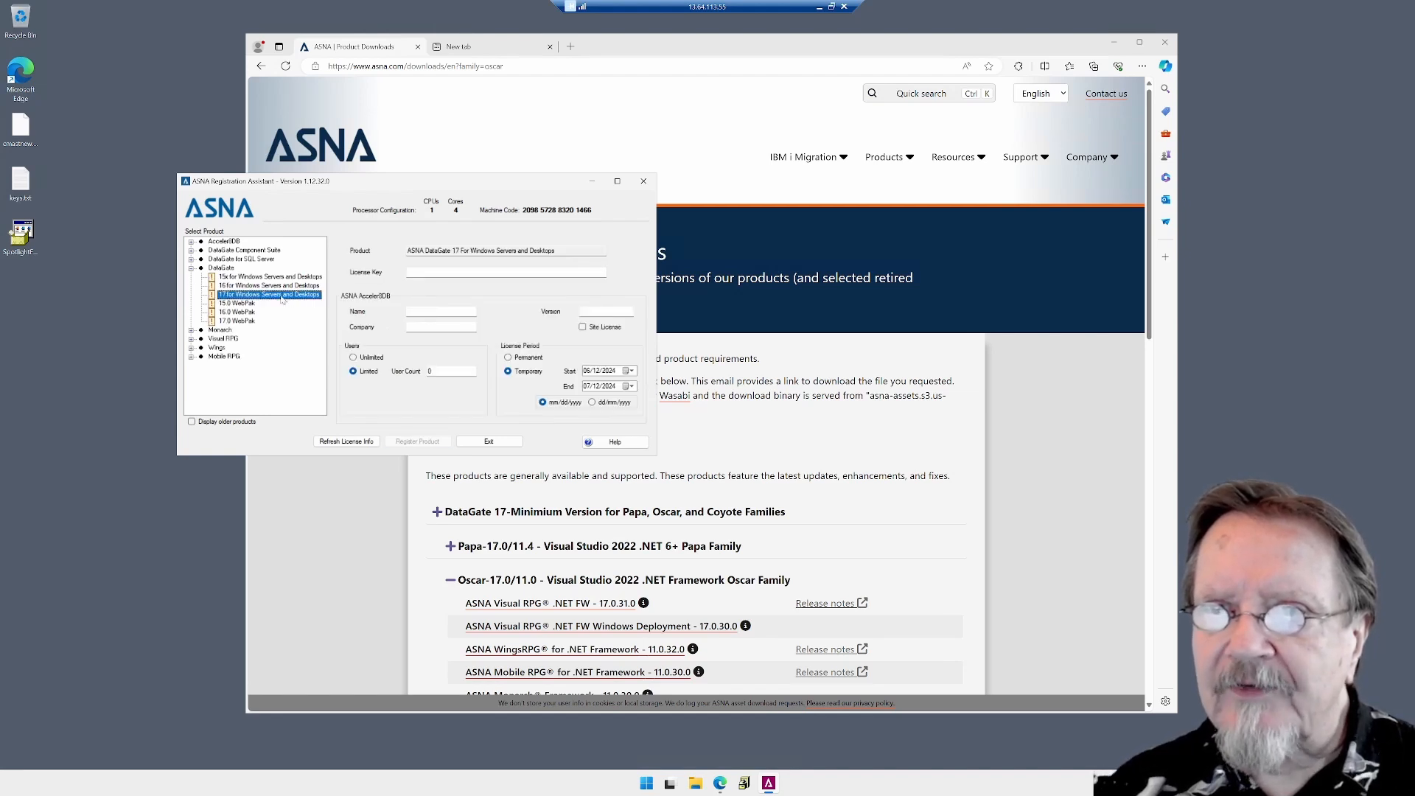
pyautogui.click(191, 339)
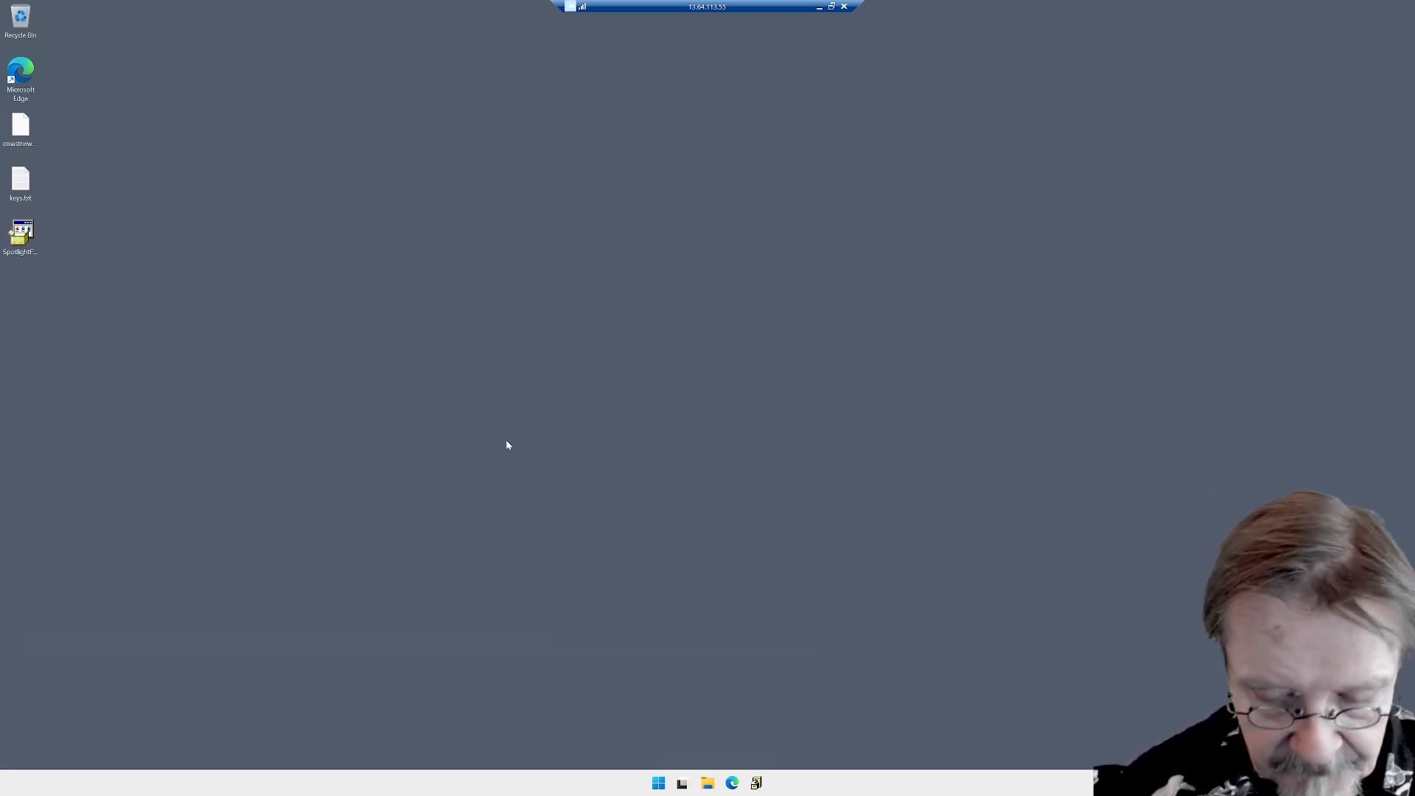
# Step: Launch ASNA Visual RPG 5.0, reopen the most recent project and show its form
pyautogui.press('super')
pyautogui.write('avr')
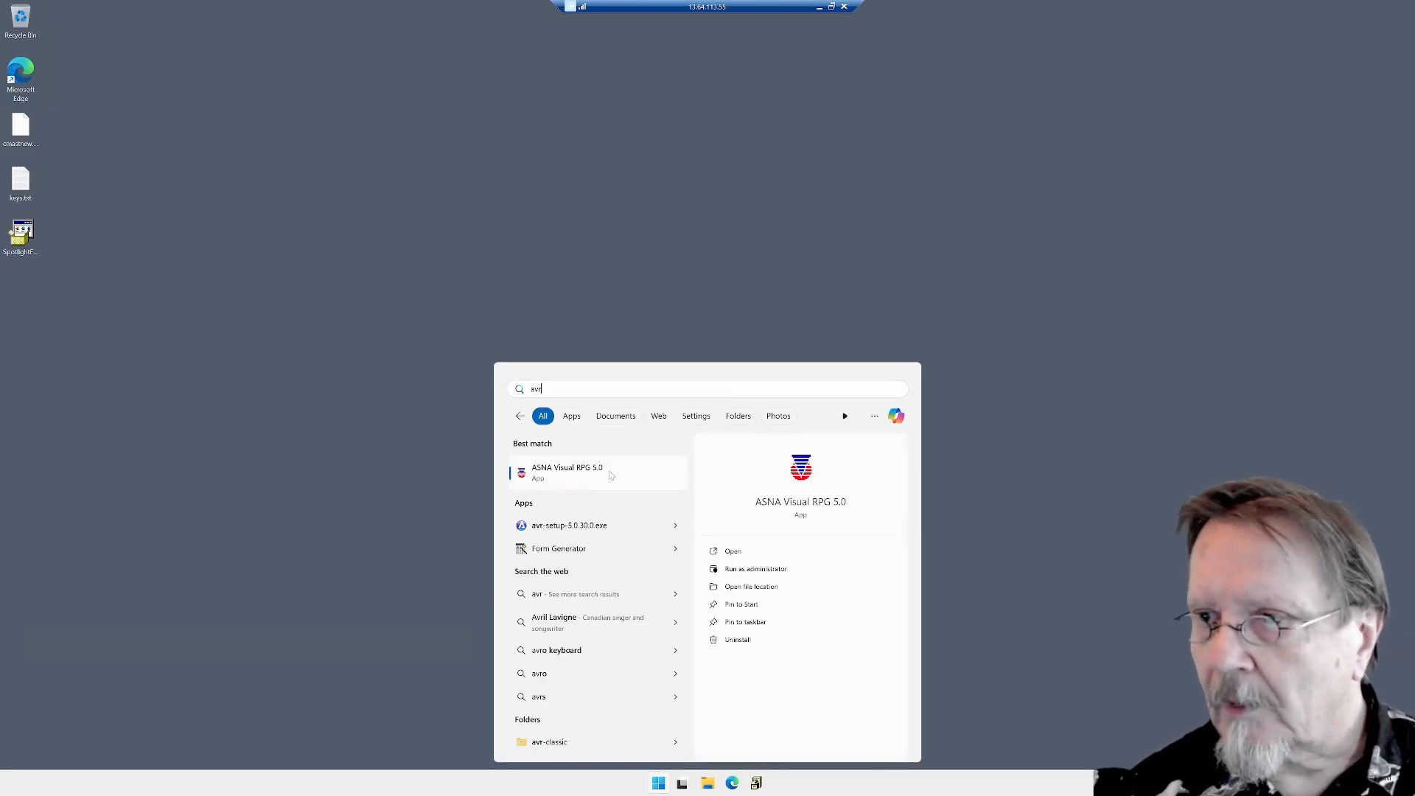
pyautogui.click(590, 469)
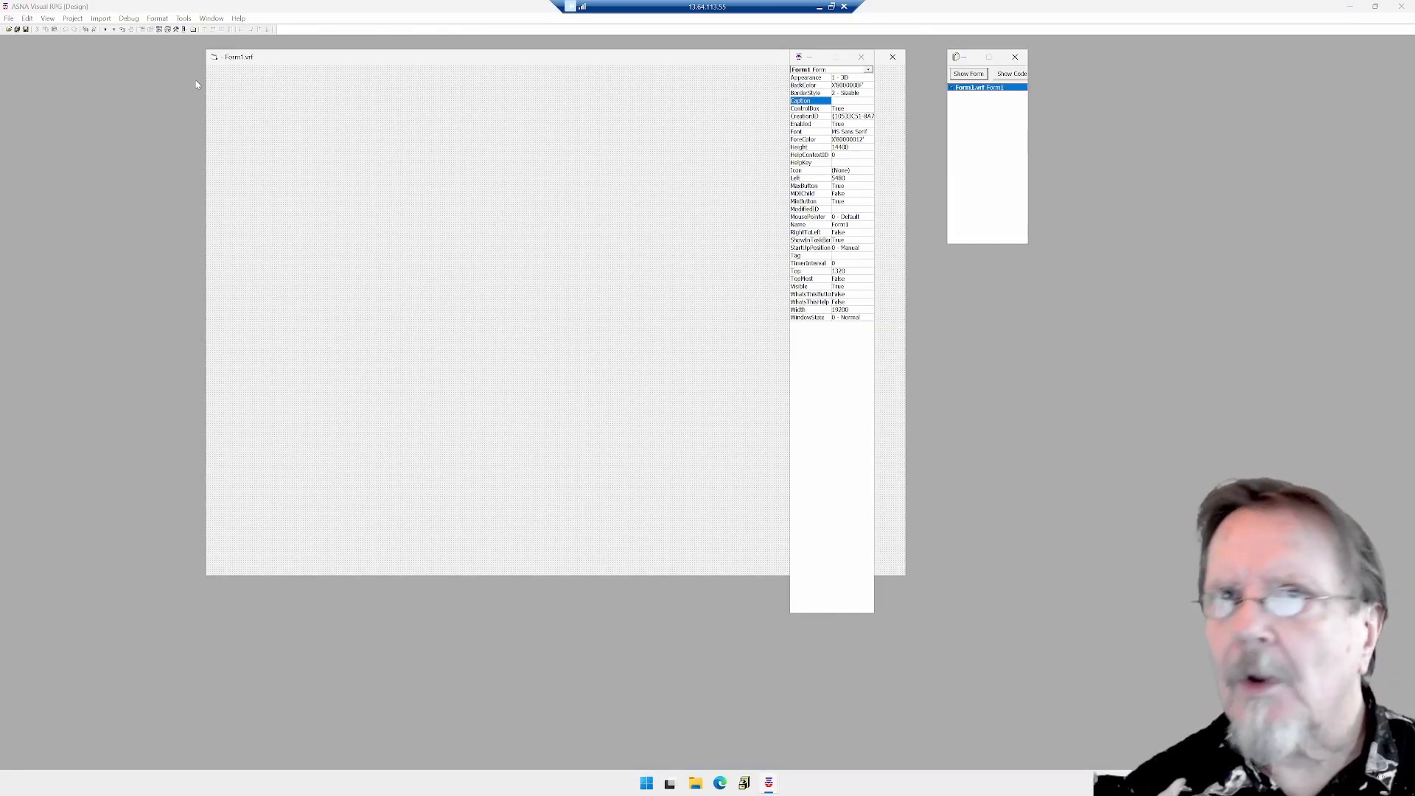
pyautogui.click(12, 17)
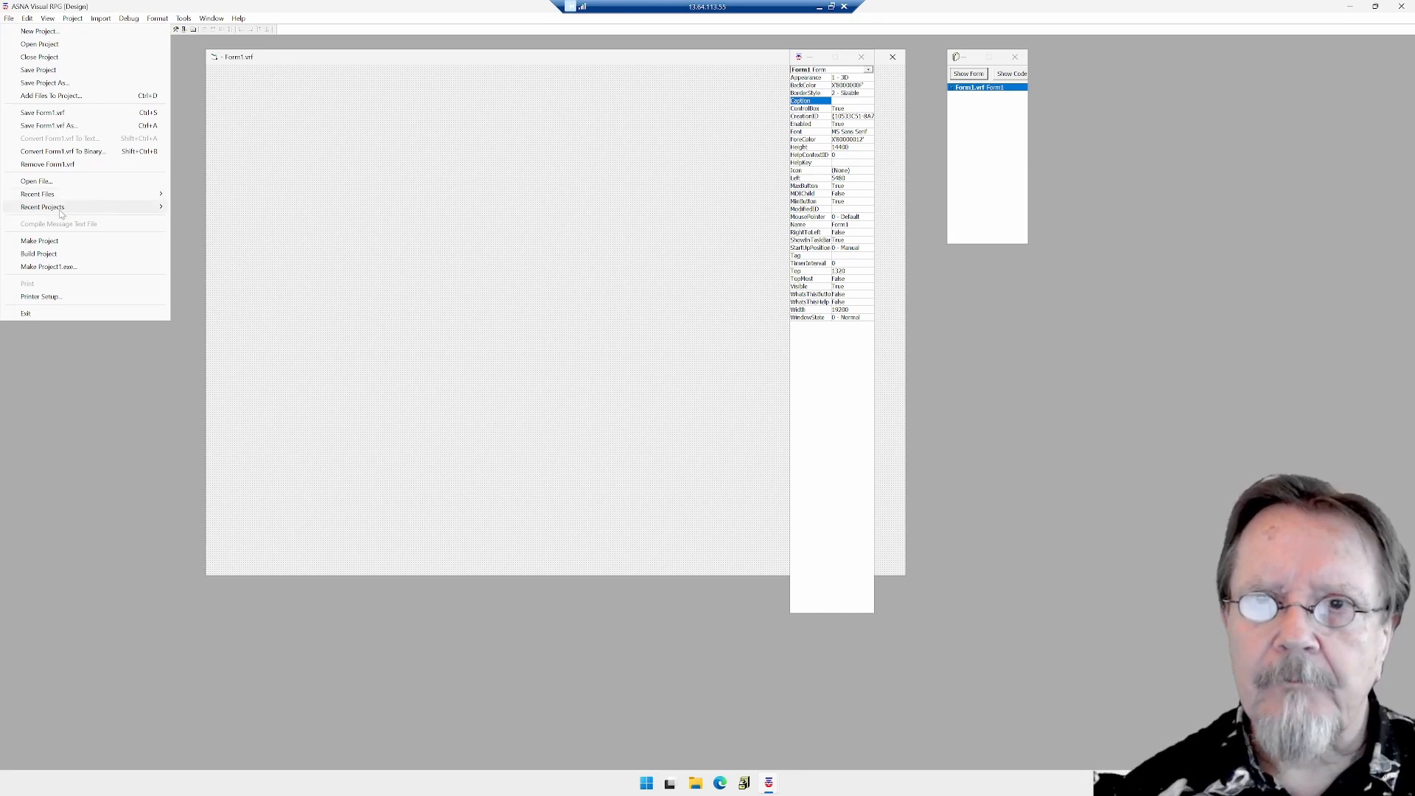
pyautogui.moveTo(66, 207)
pyautogui.click(227, 209)
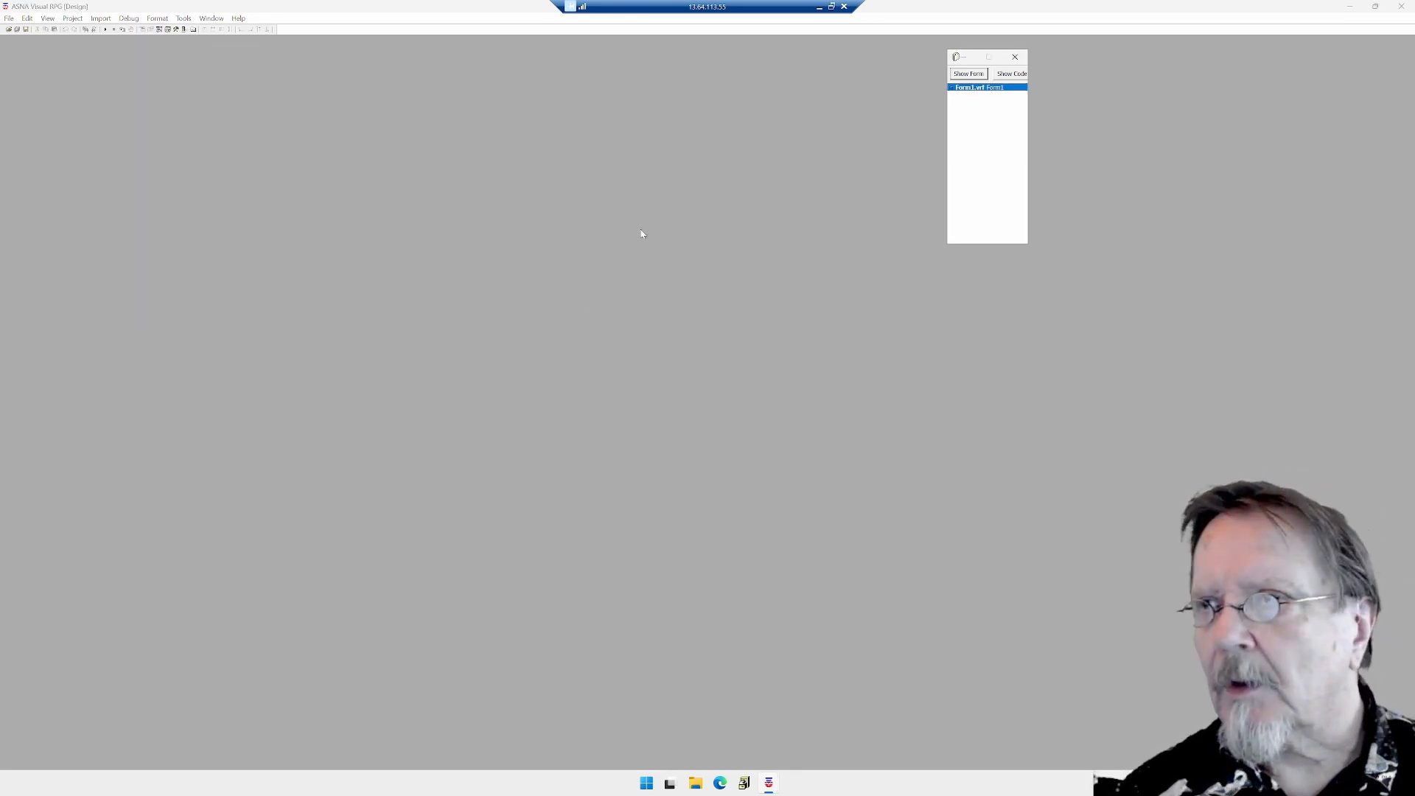
pyautogui.click(964, 75)
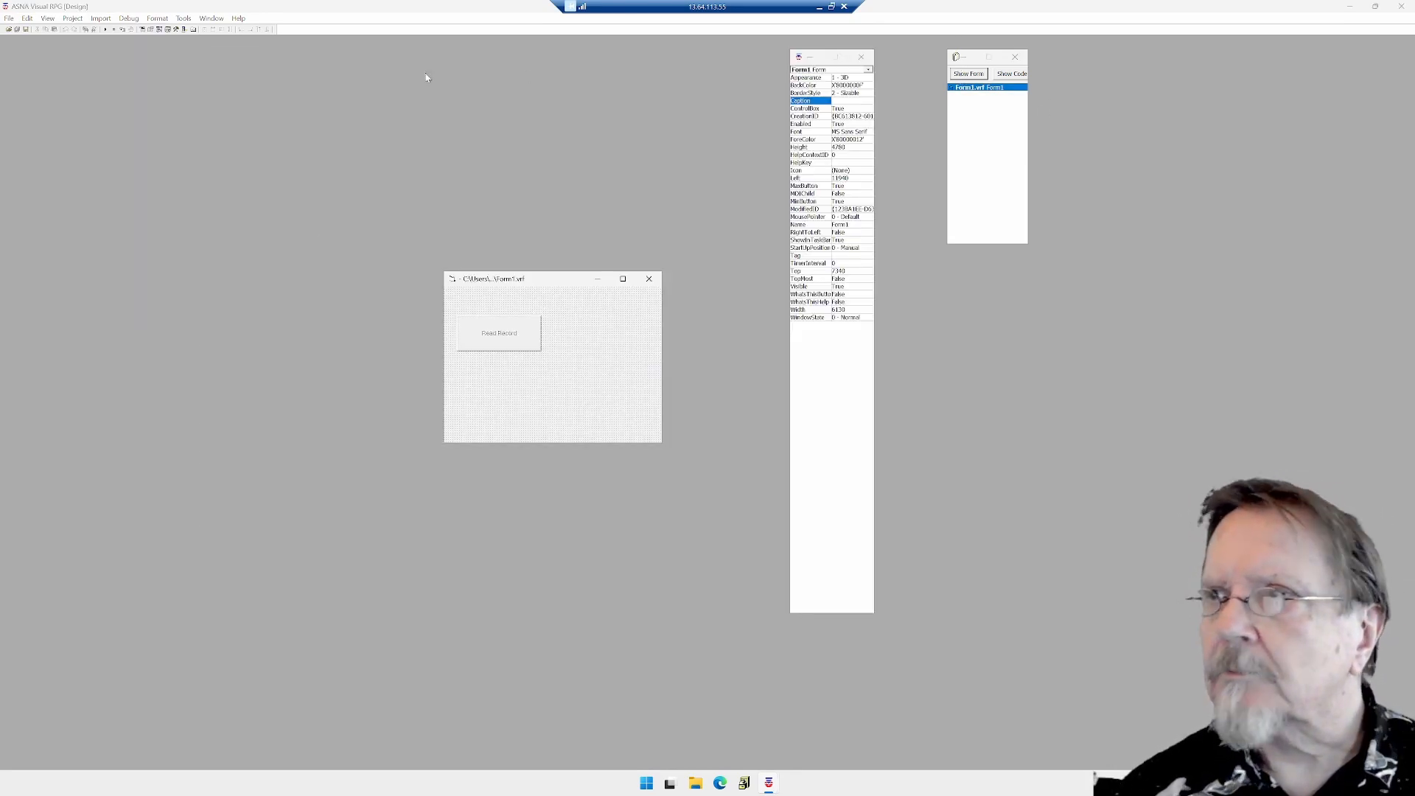
# Step: Run the program, read a record returning a customer name, then stop and close Visual RPG
pyautogui.click(105, 29)
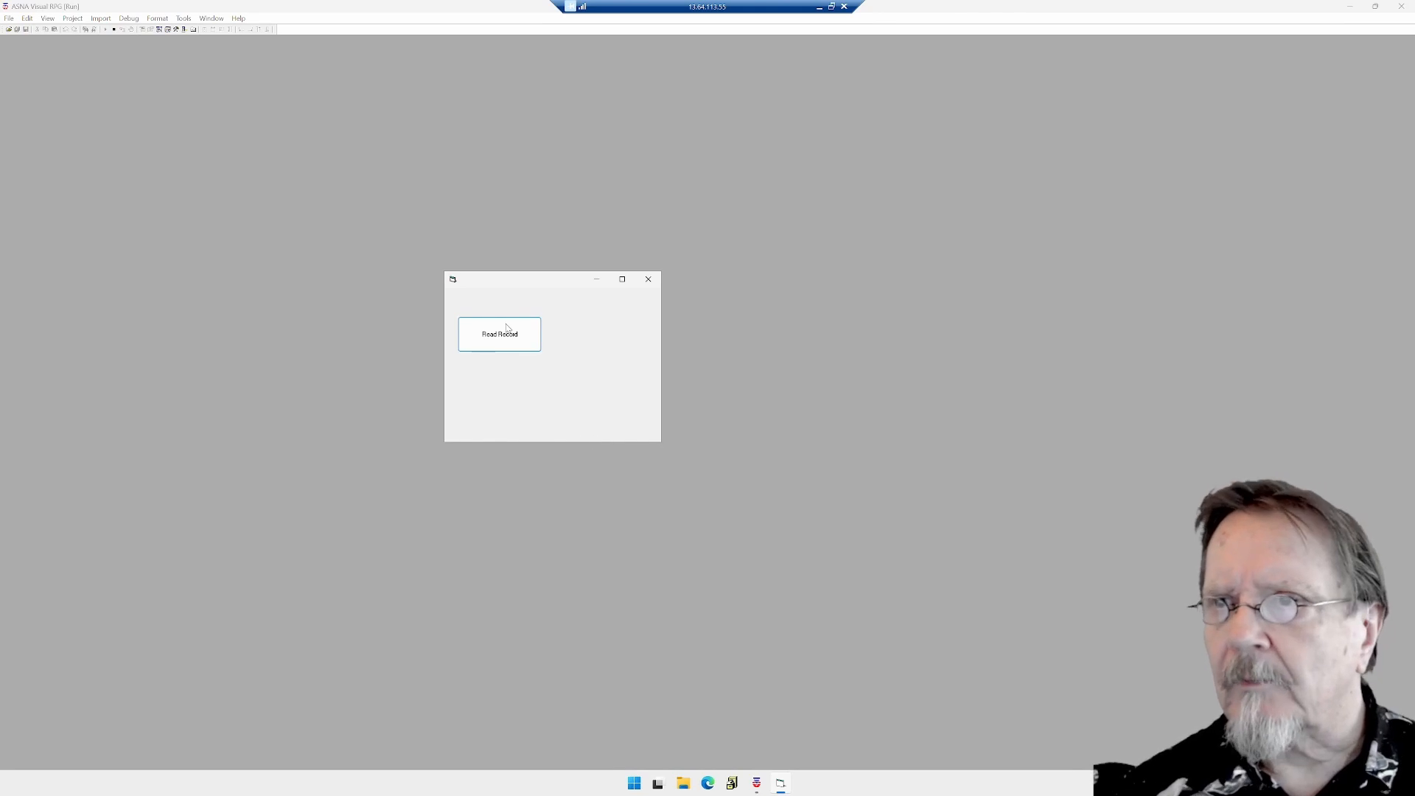
pyautogui.click(508, 328)
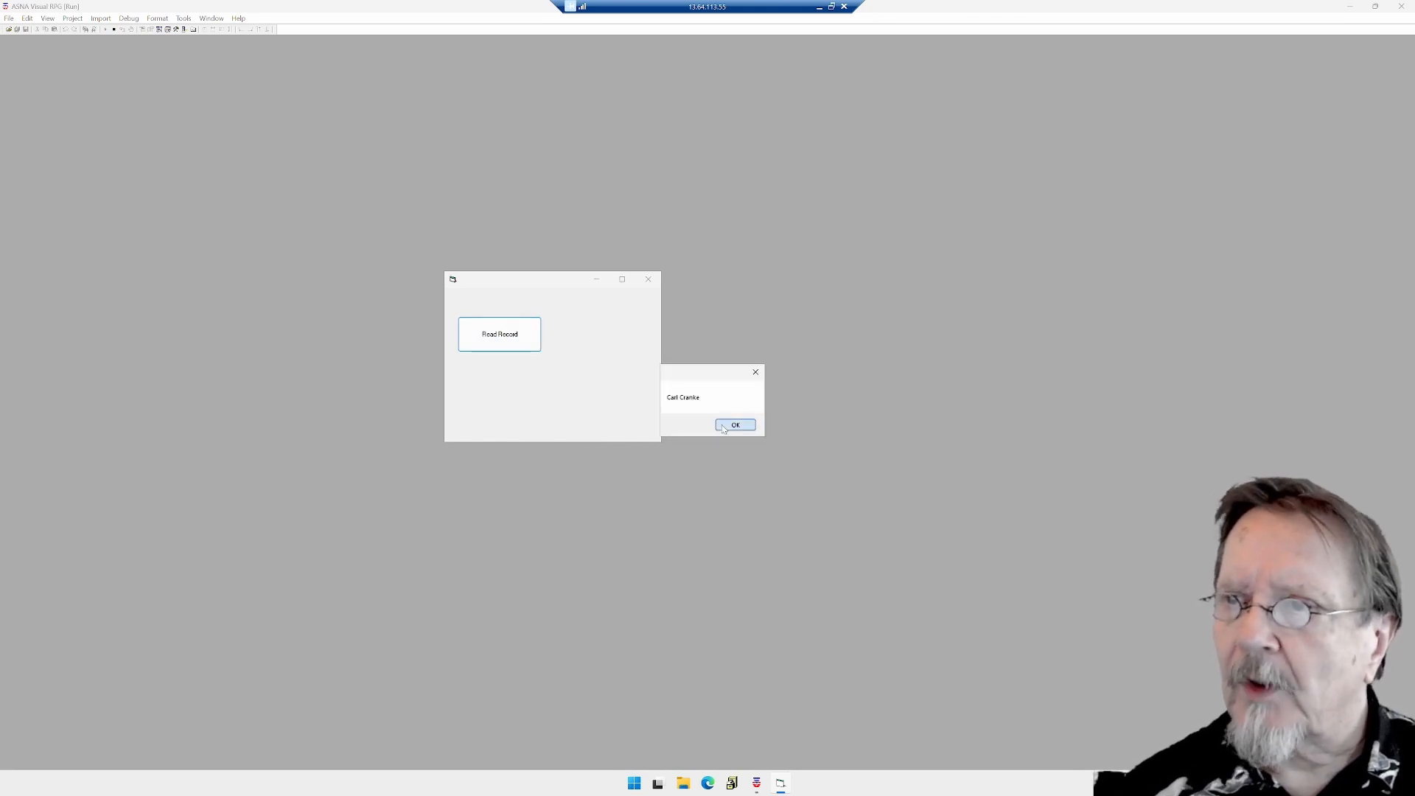
pyautogui.click(735, 425)
pyautogui.click(649, 279)
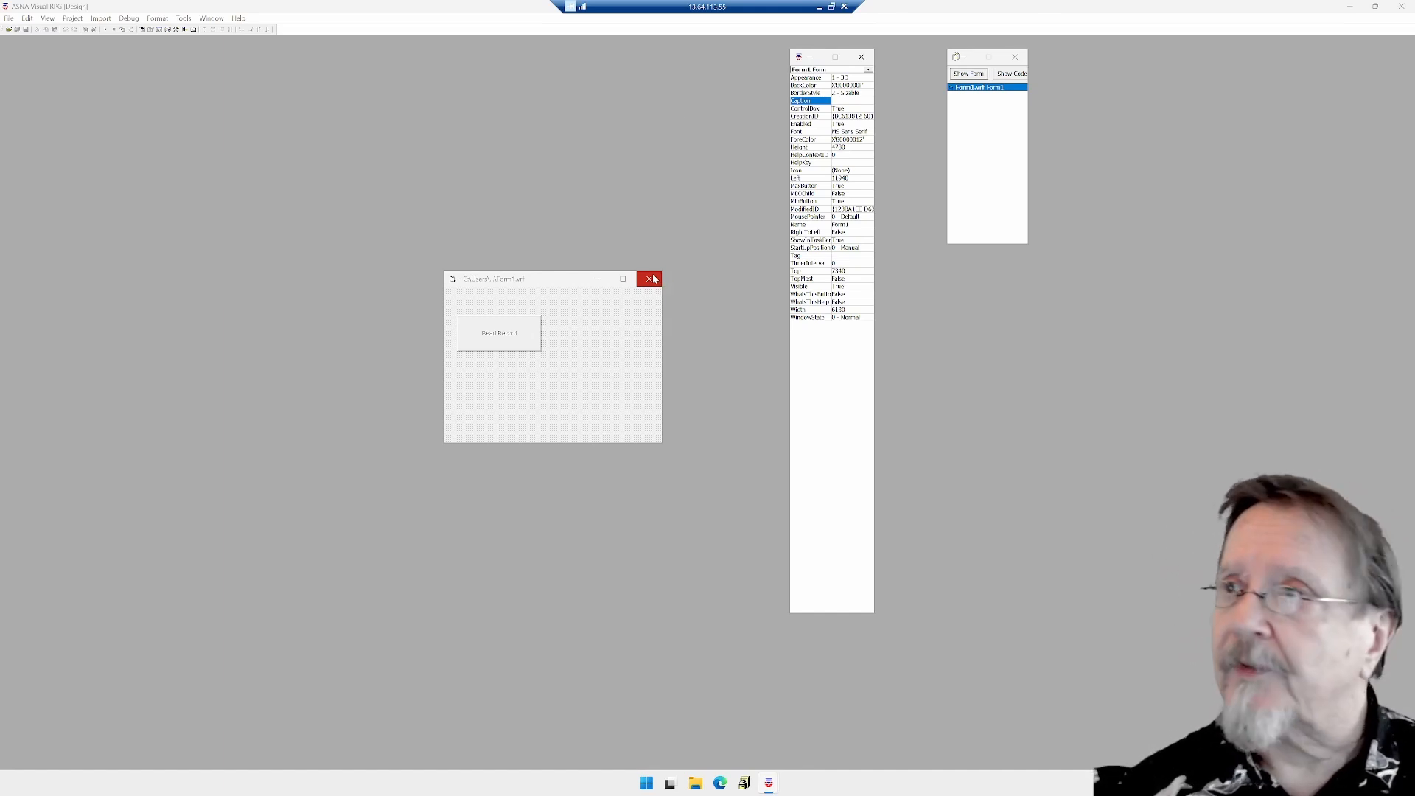
pyautogui.click(1401, 6)
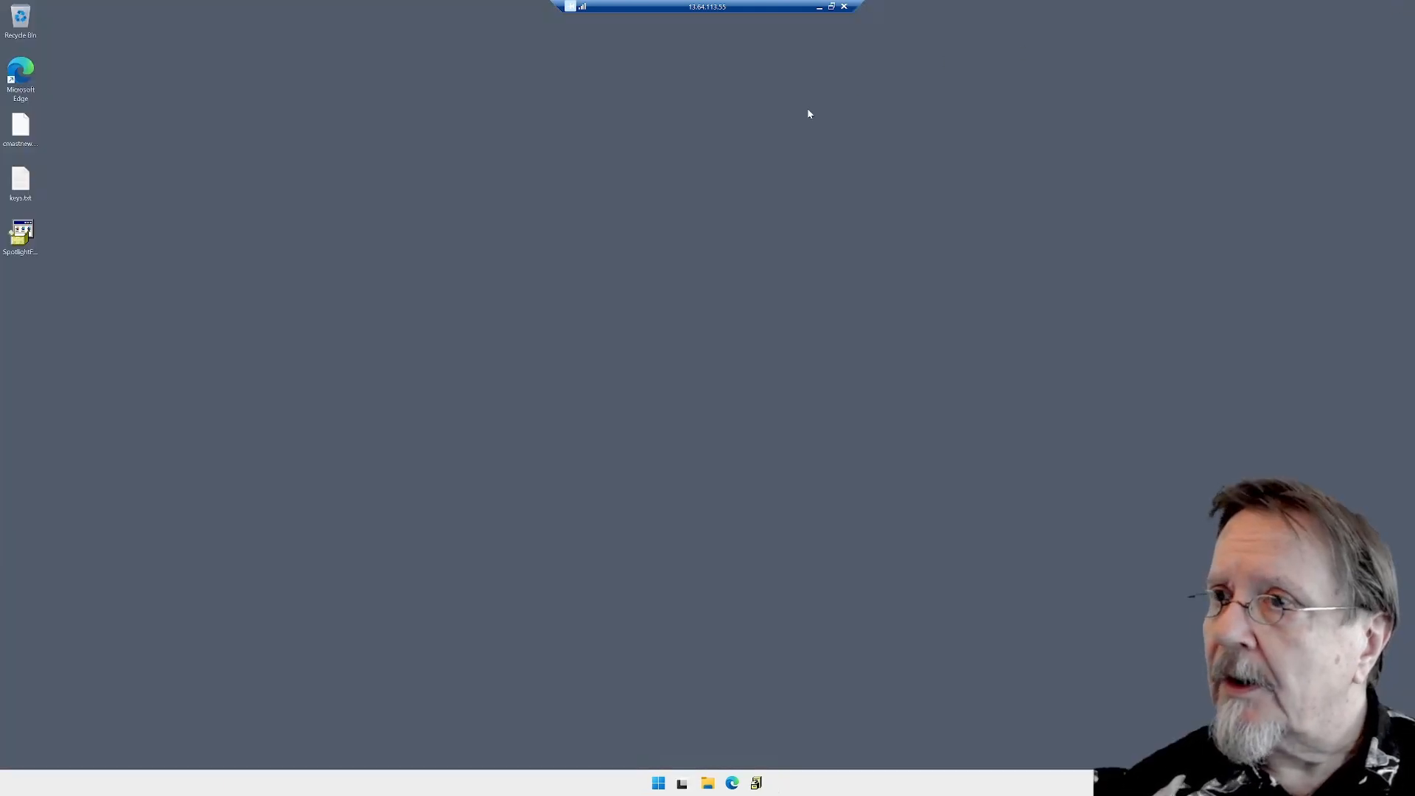
# Step: Open asna_local_db in Database Manager, confirm Examples contains CMastNew, close it, and launch Edge
pyautogui.click(757, 783)
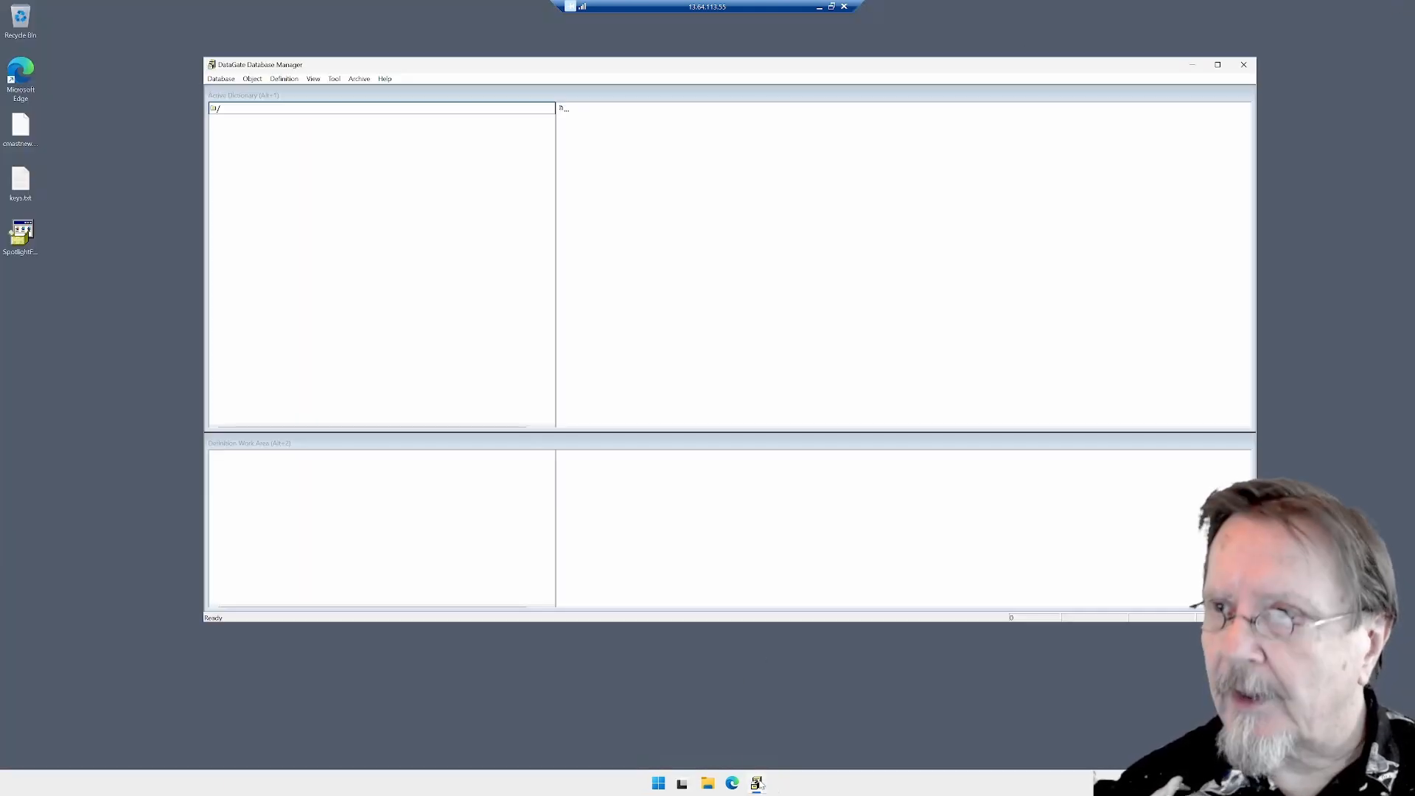
pyautogui.click(216, 79)
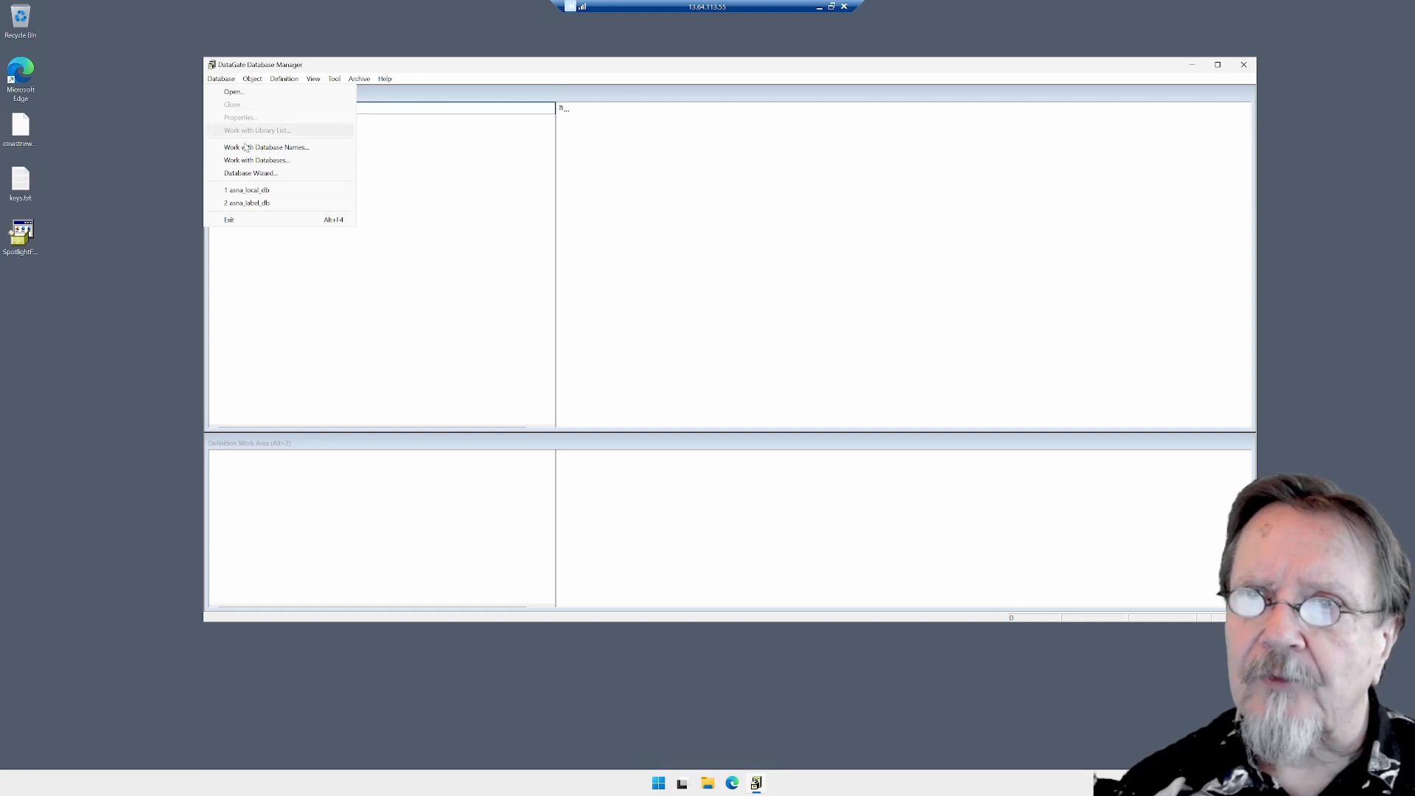
pyautogui.click(227, 94)
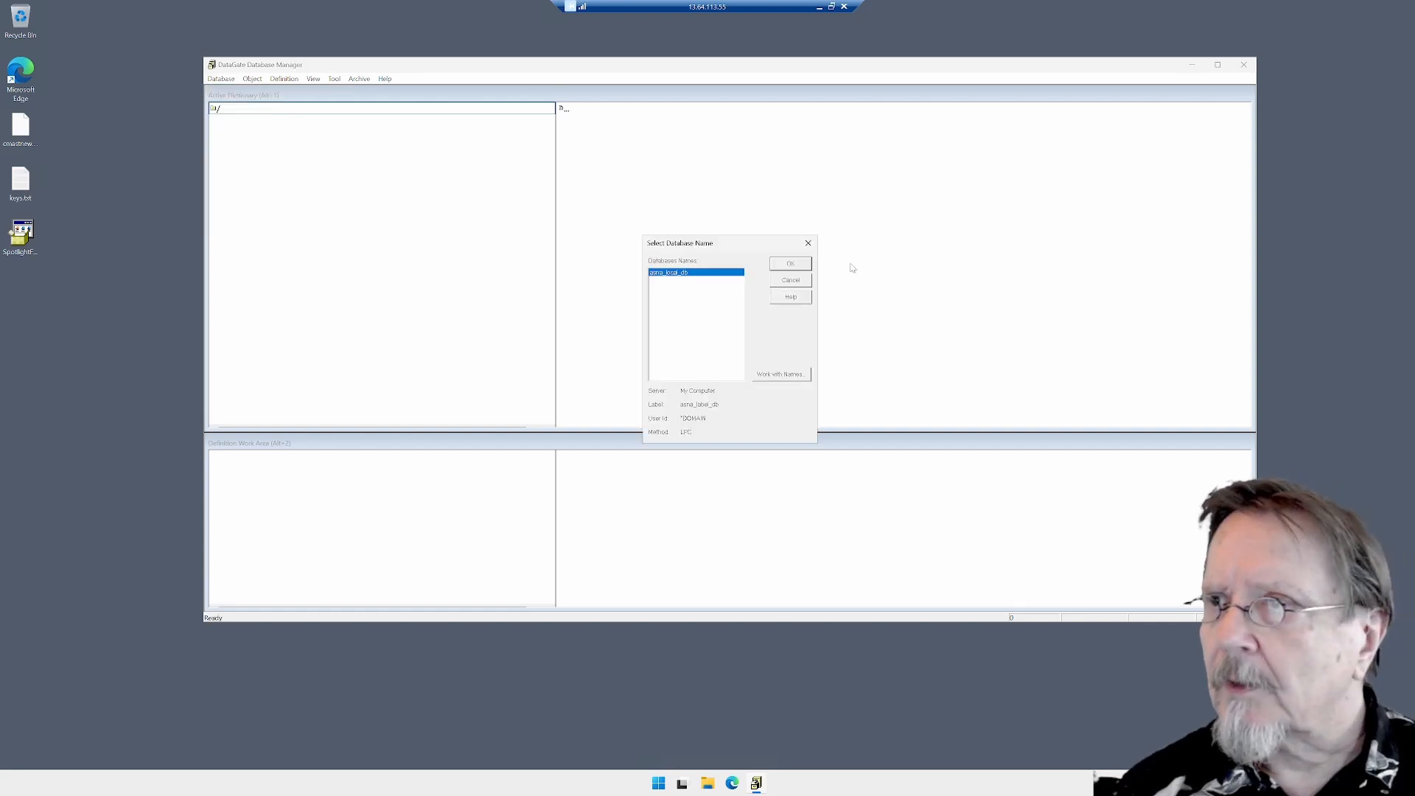
pyautogui.click(792, 265)
pyautogui.click(249, 123)
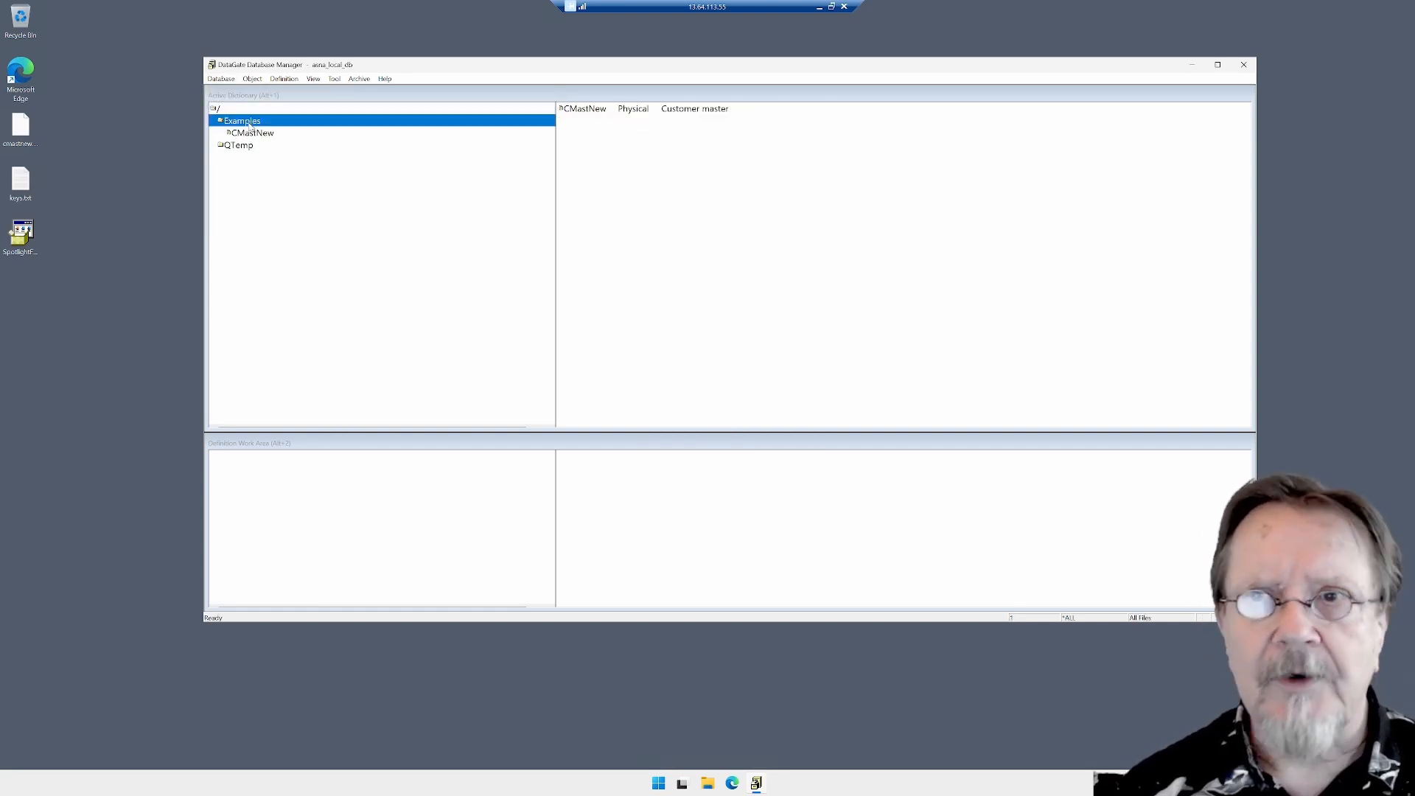
pyautogui.click(1244, 65)
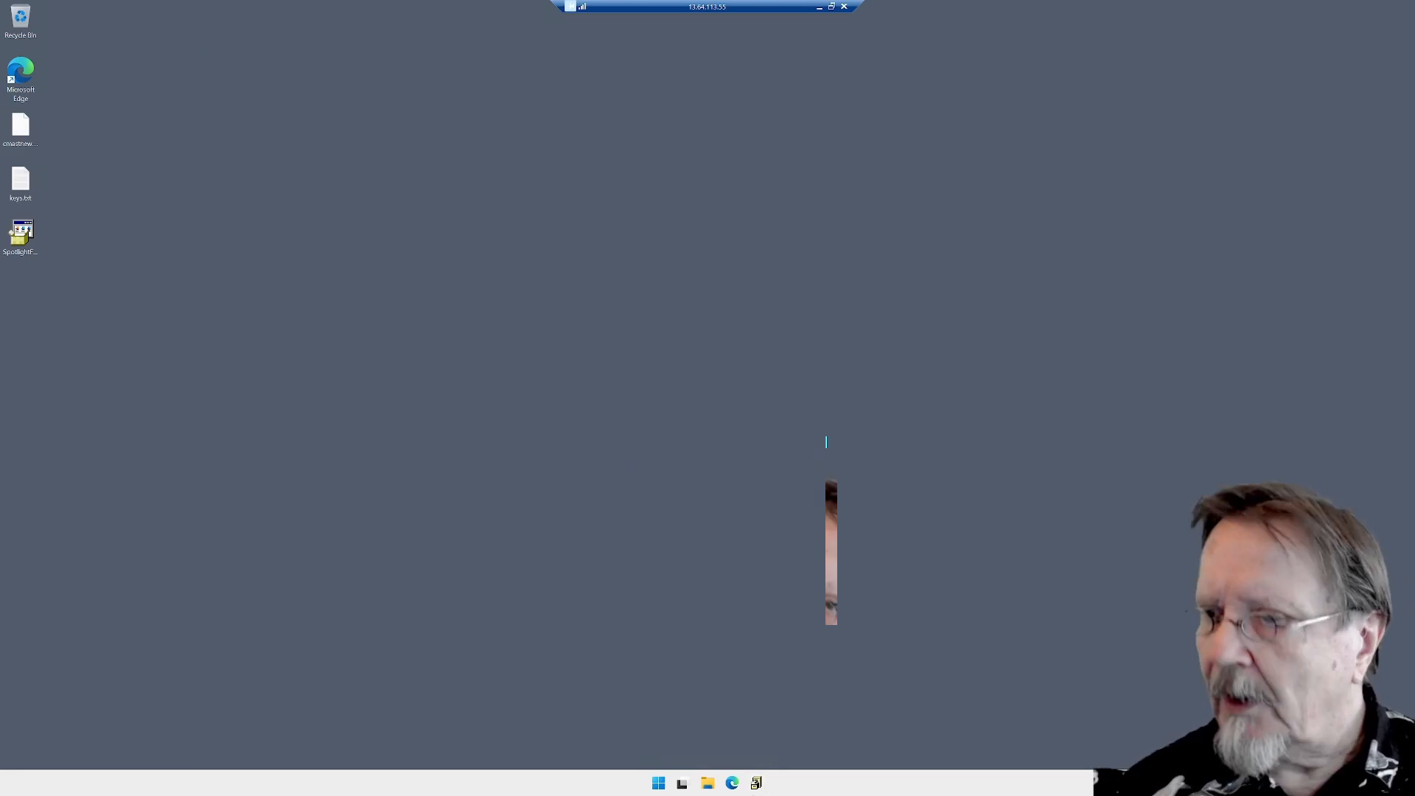
pyautogui.click(730, 787)
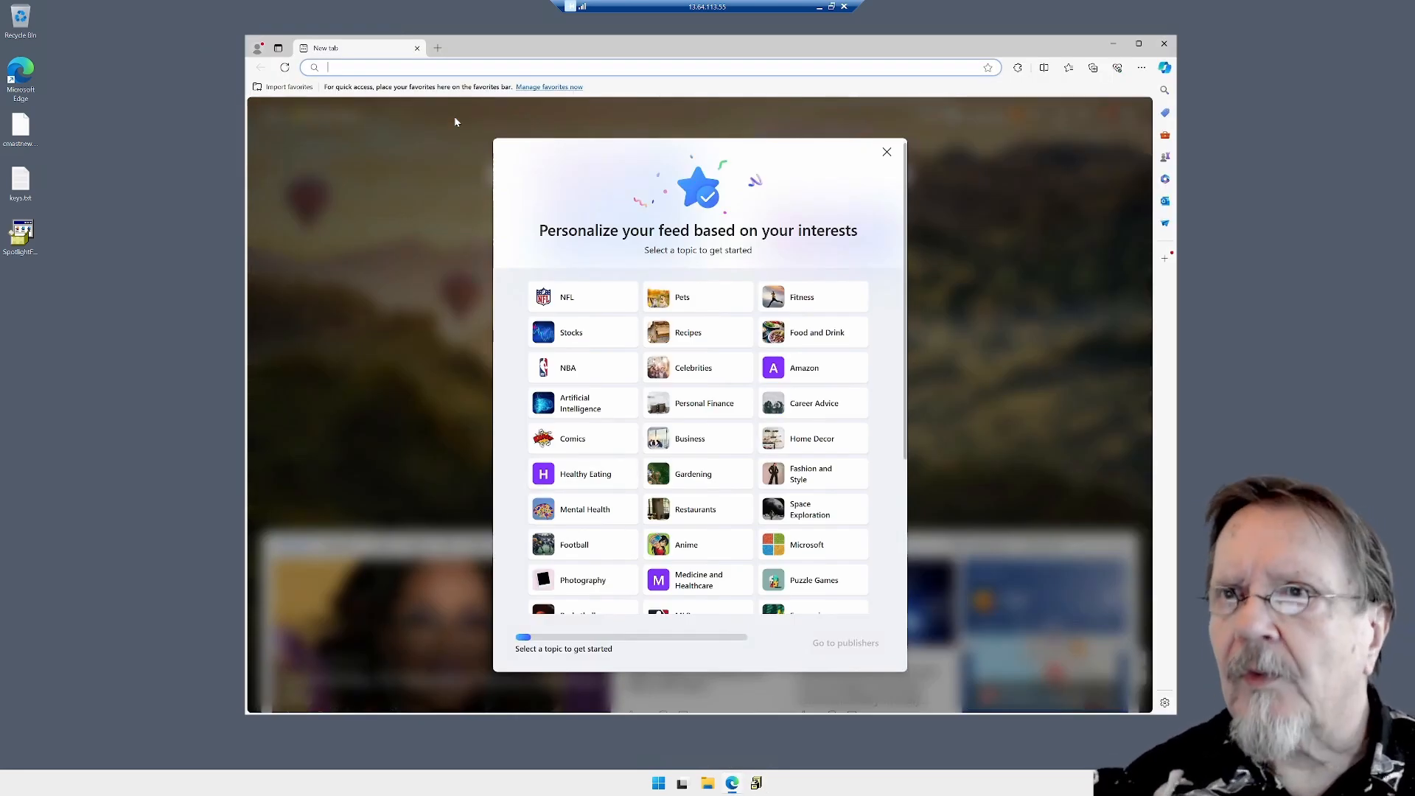
# Step: Go to asna.com and reach the Support Product downloads page
pyautogui.write('asna.cpom,')
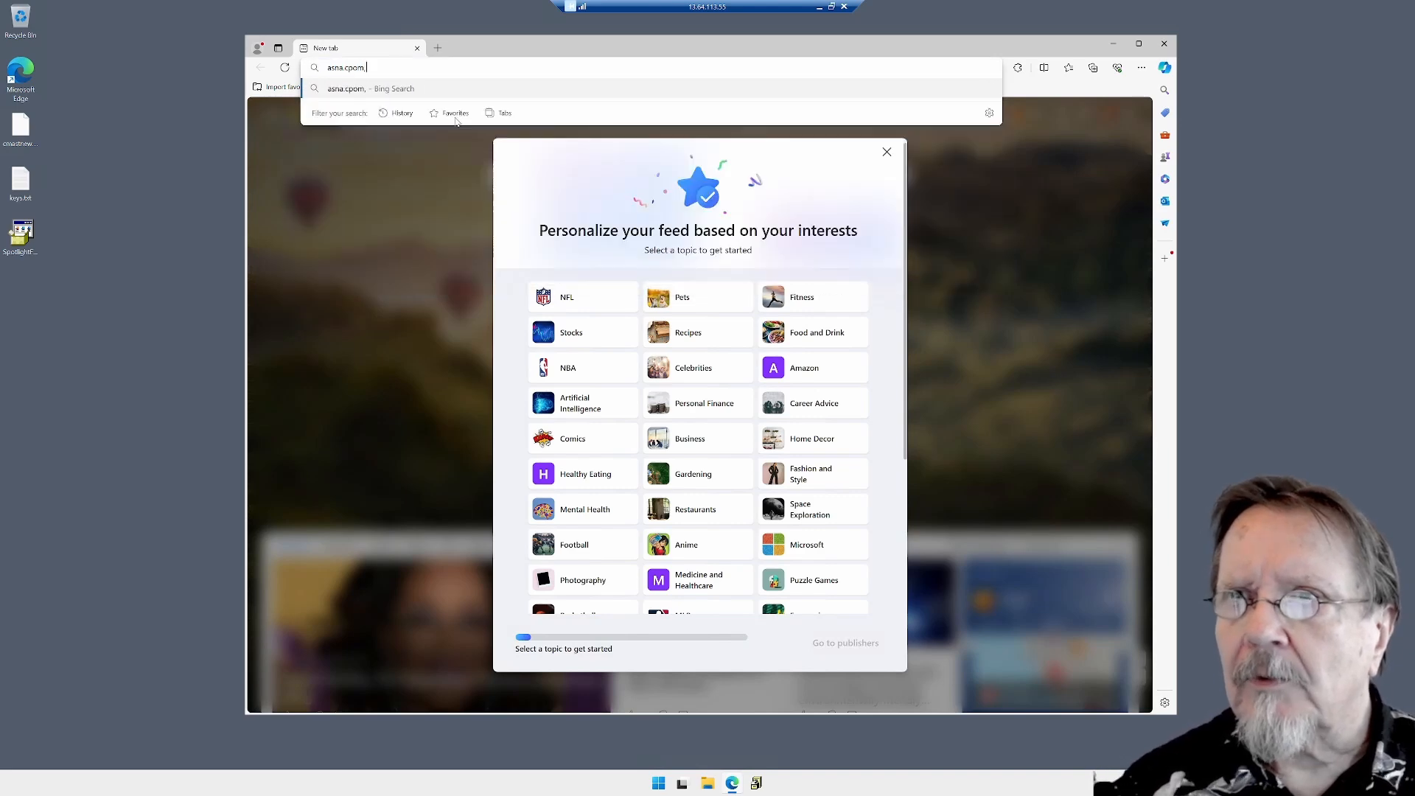
pyautogui.press('Return')
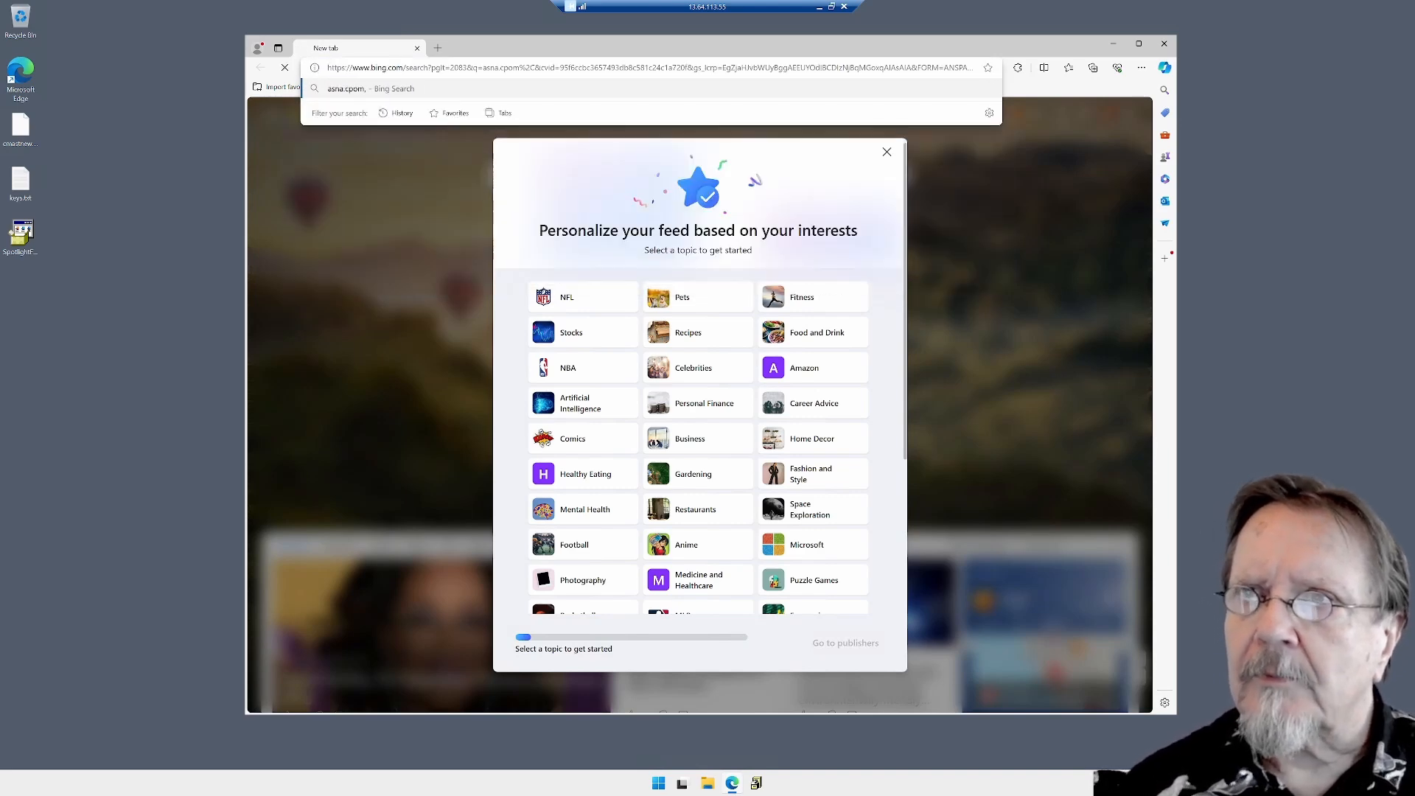
pyautogui.hotkey('ctrl', 'l')
pyautogui.write('asna.com')
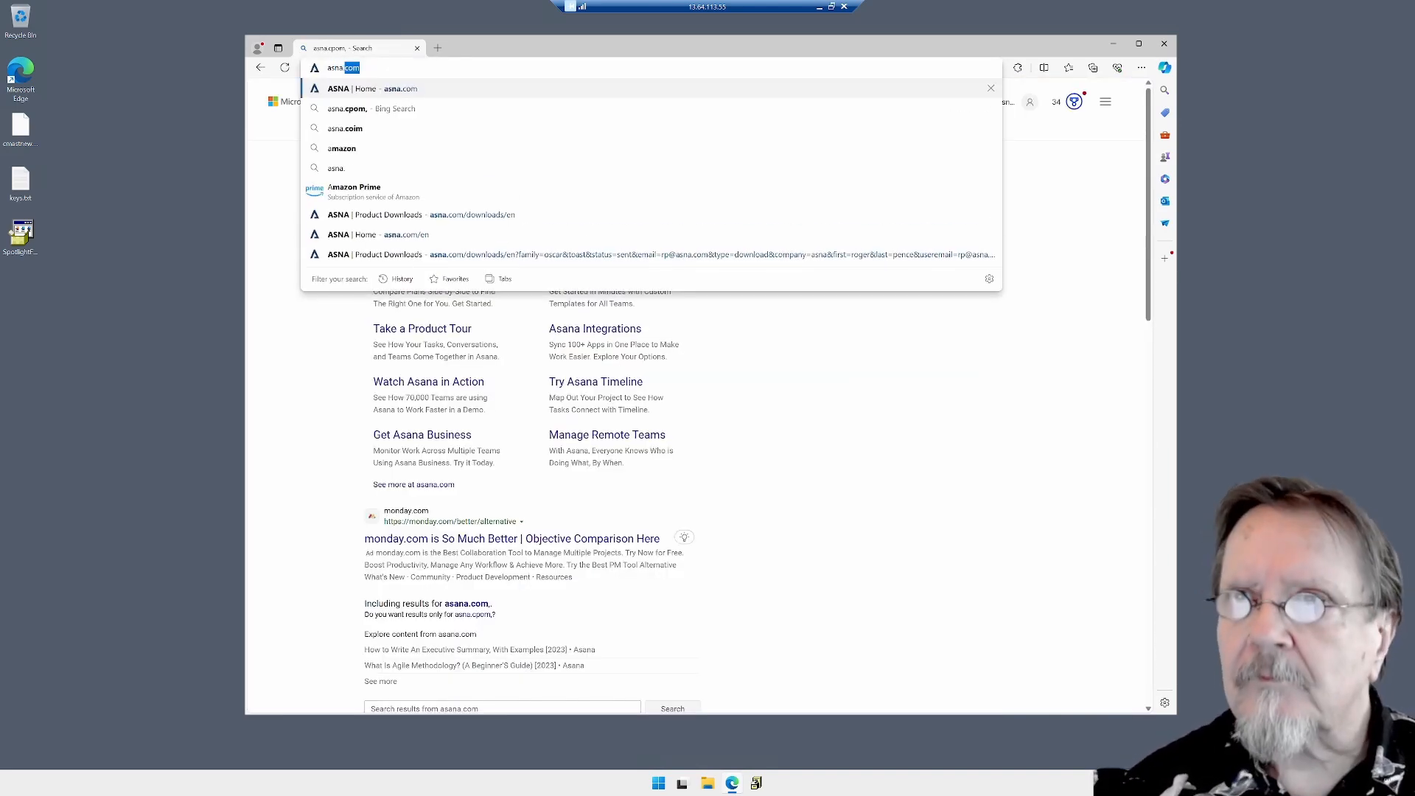
pyautogui.press('Return')
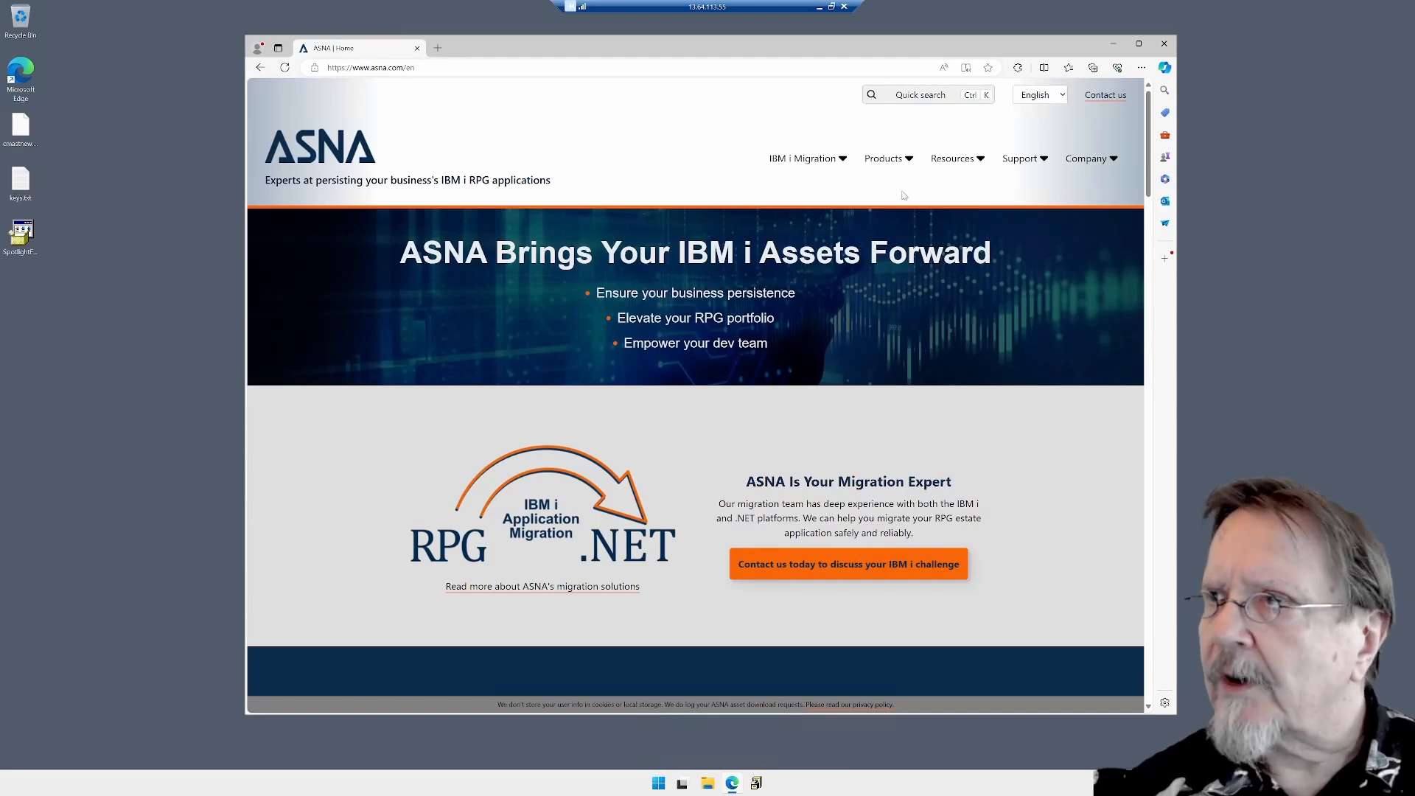
pyautogui.click(1022, 160)
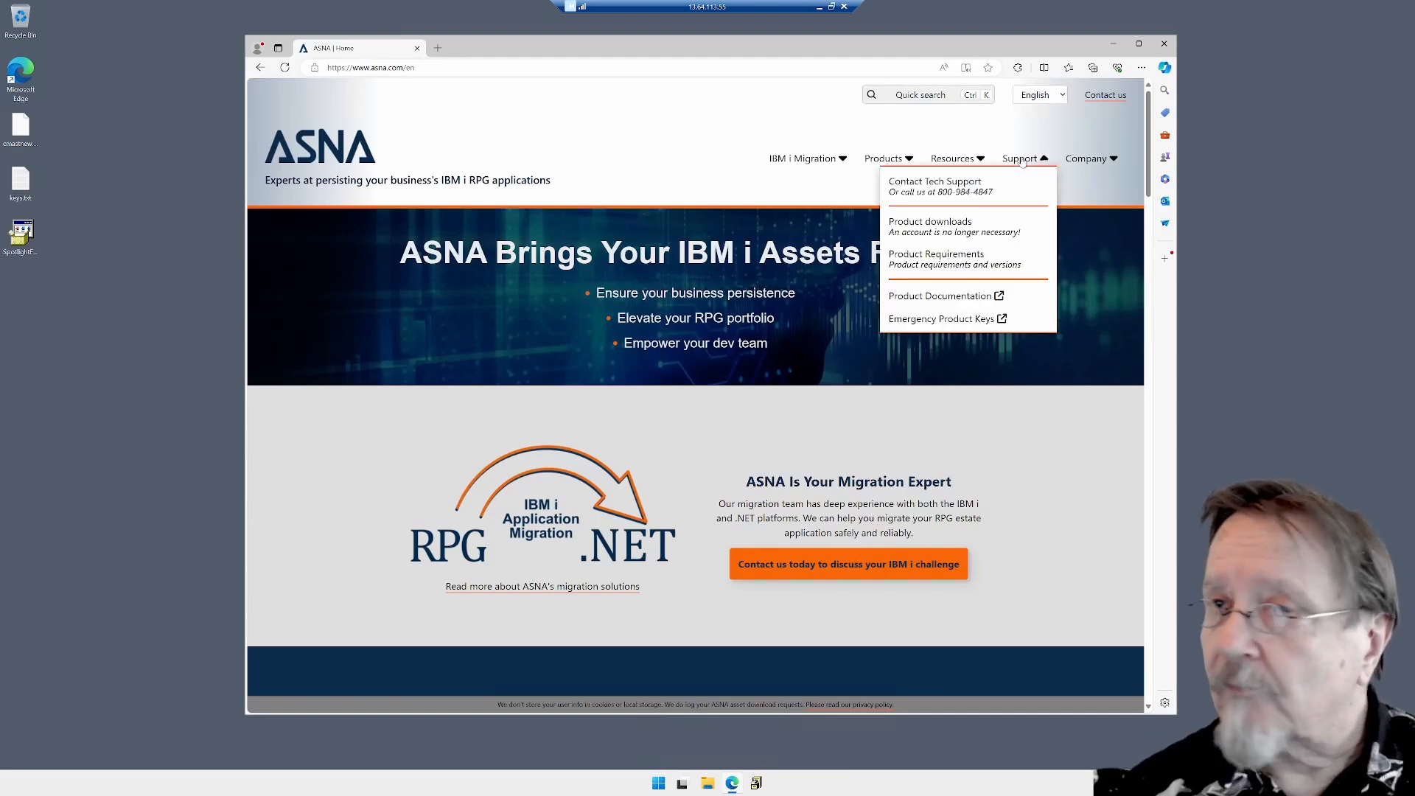
pyautogui.click(961, 229)
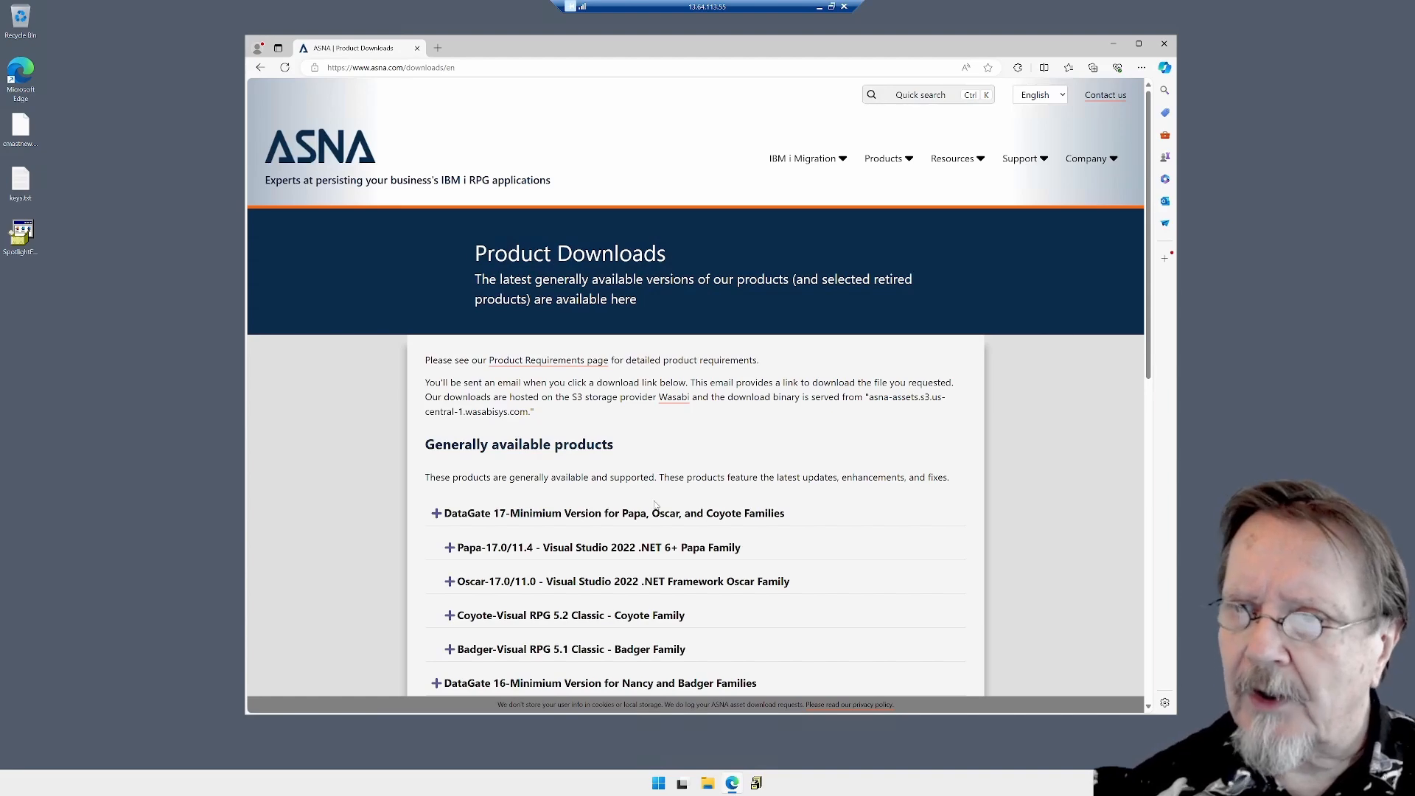
# Step: Expand the Oscar, Nancy-16.0/10.0 and DataGate 17 download lists, then close the browser and start a Windows search
pyautogui.scroll(-1, 656, 506)
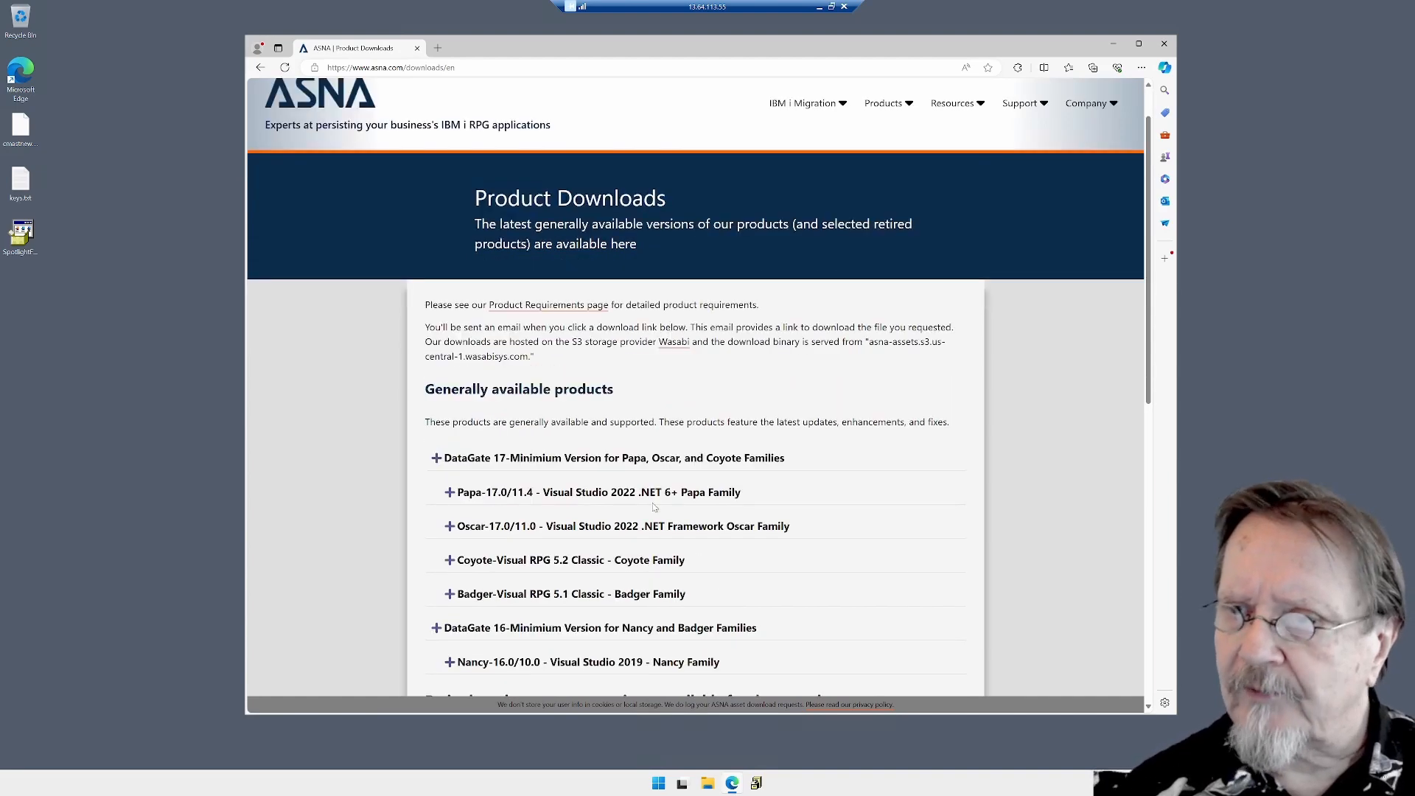
pyautogui.click(491, 528)
pyautogui.scroll(-2, 611, 527)
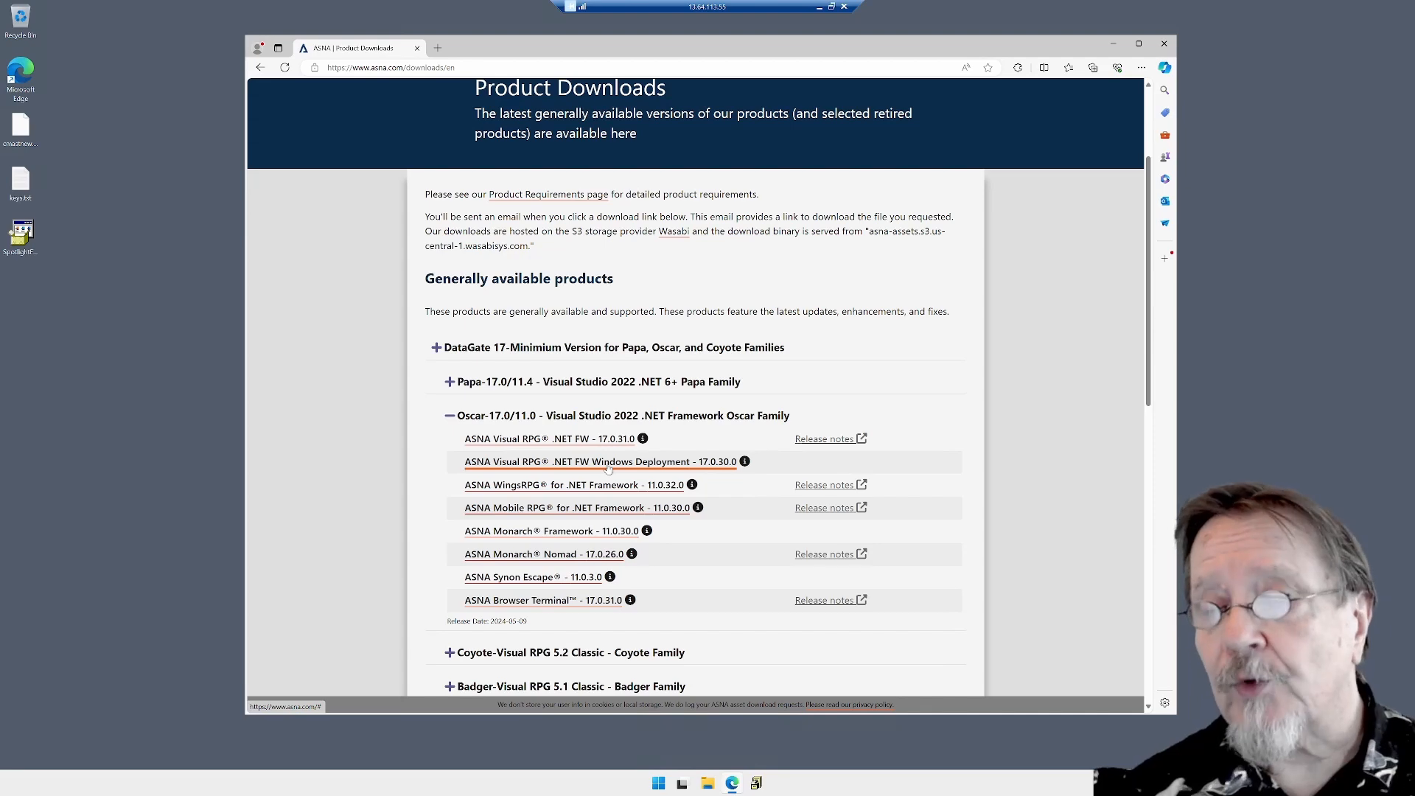
pyautogui.scroll(-5, 607, 469)
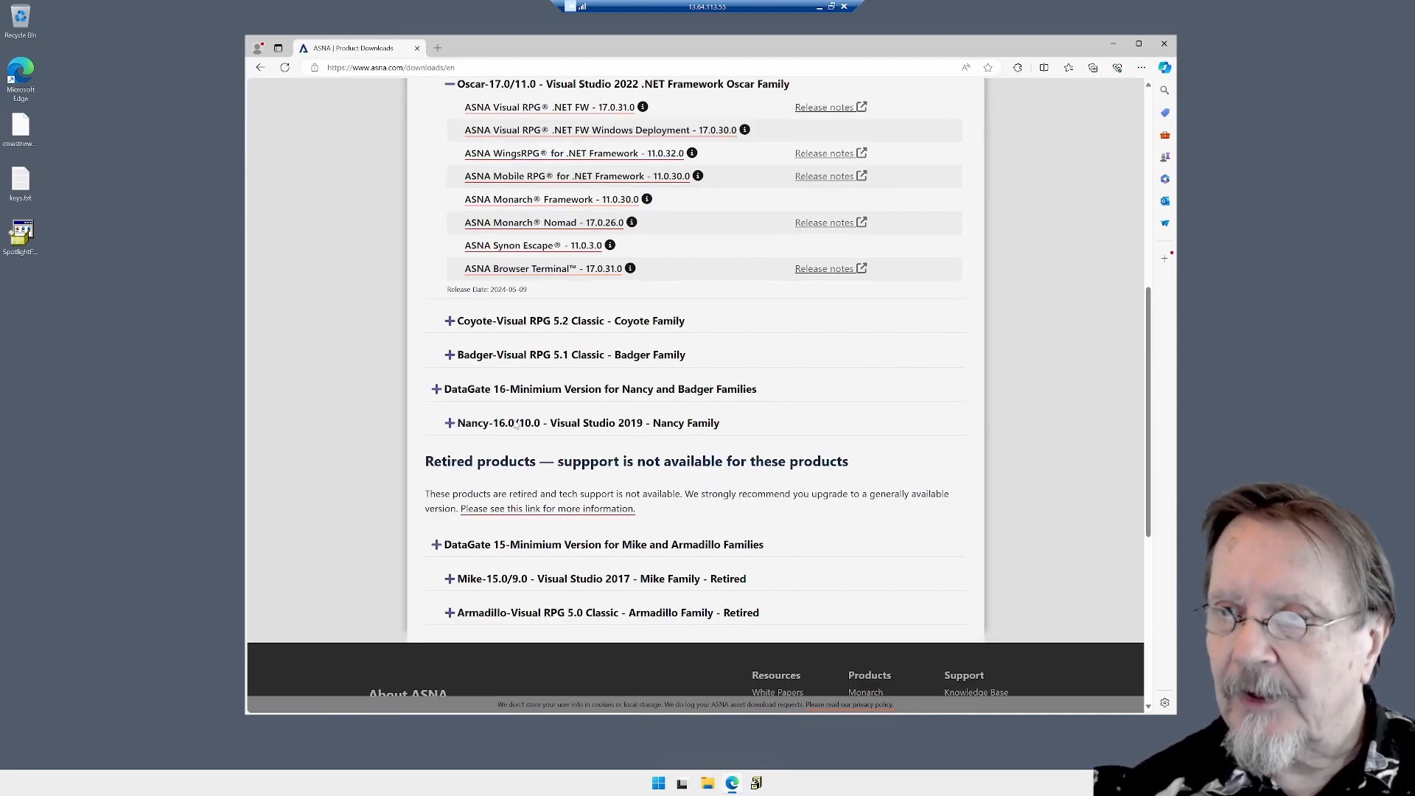
pyautogui.click(519, 425)
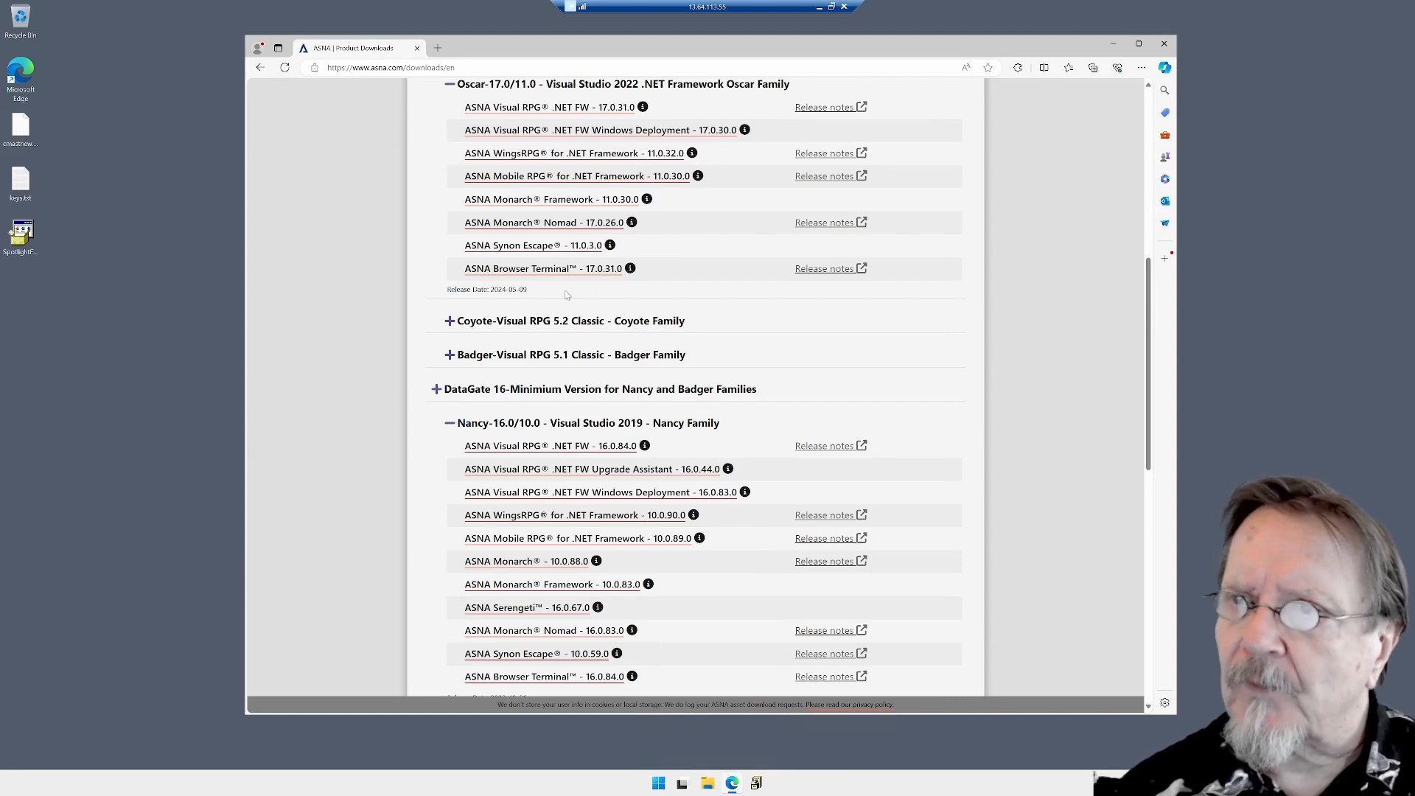
pyautogui.scroll(3, 567, 295)
pyautogui.click(518, 239)
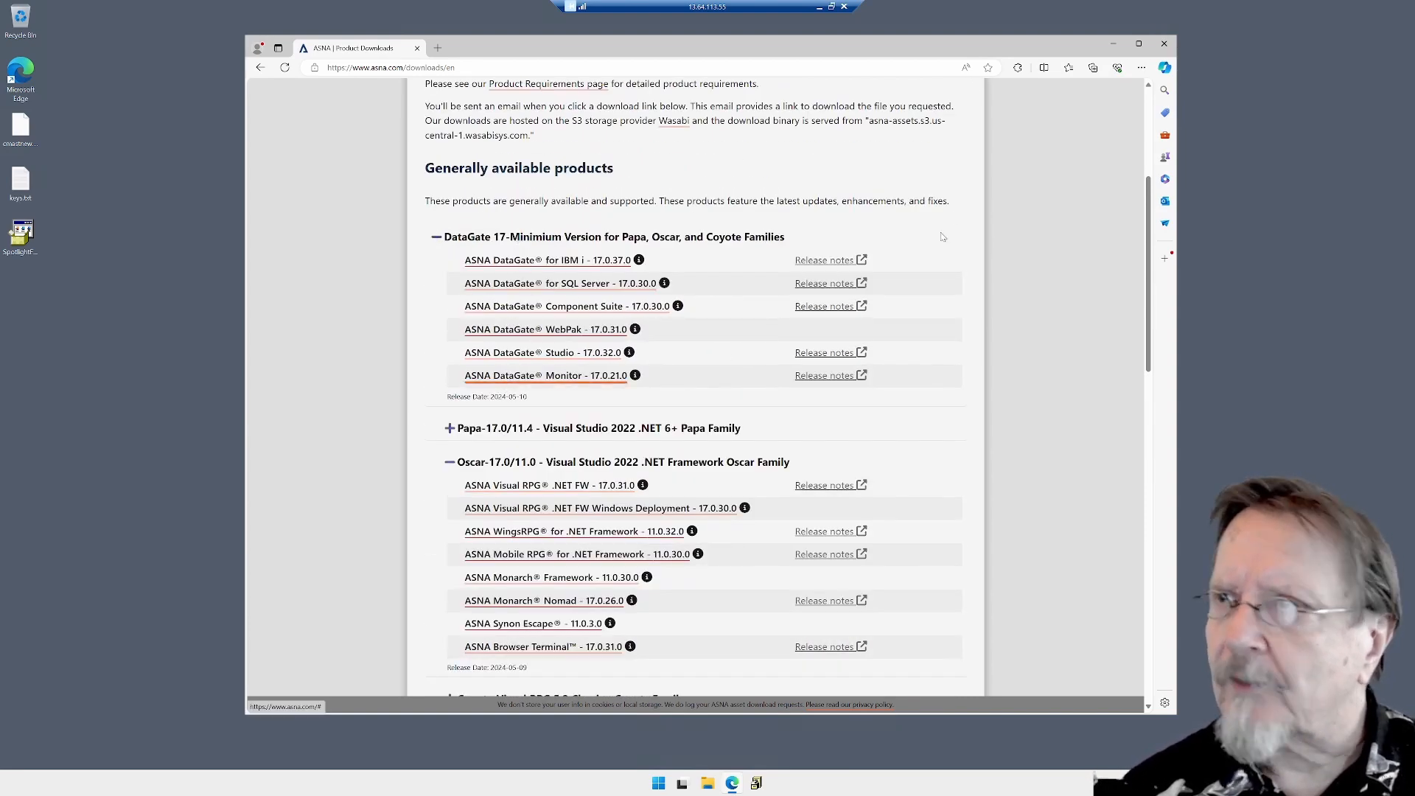
pyautogui.click(1164, 44)
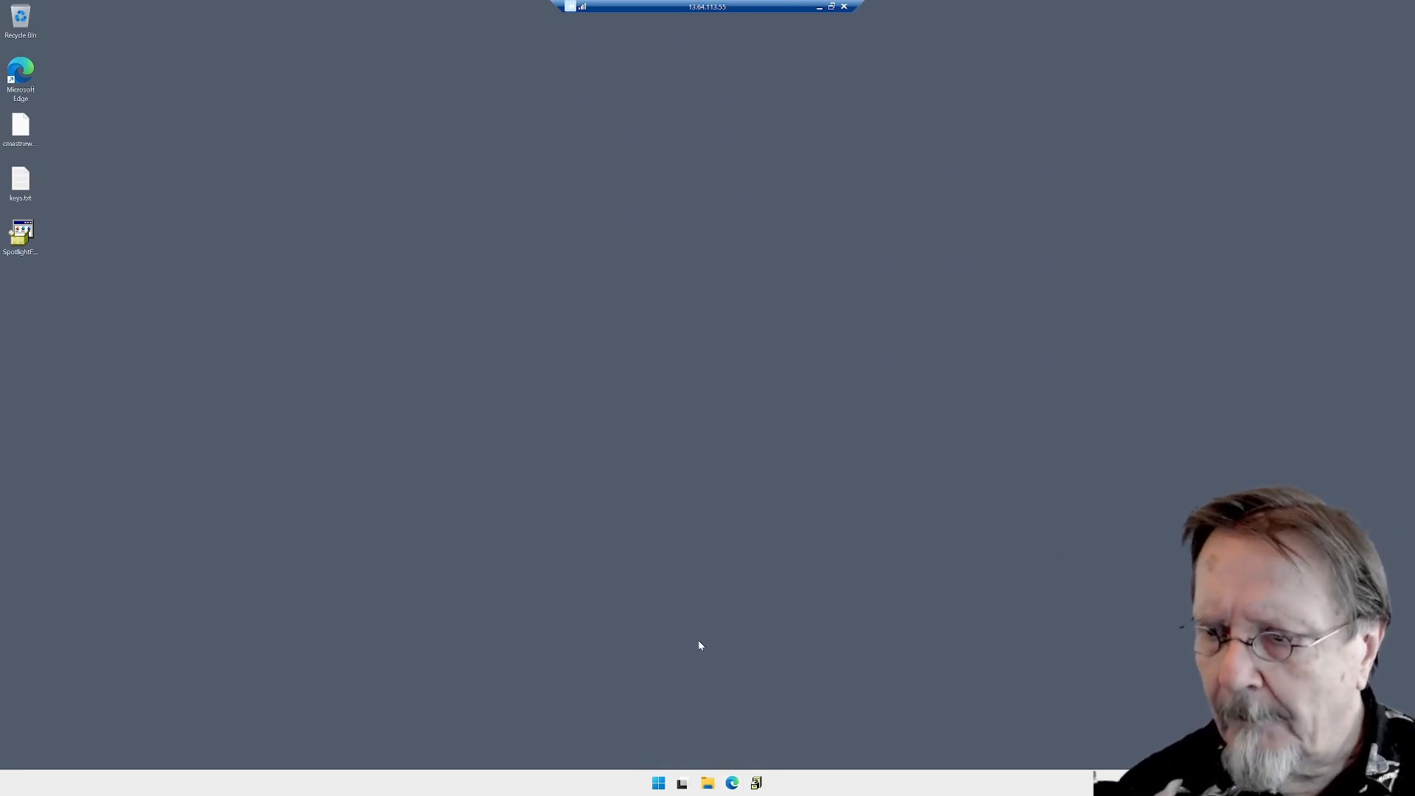
pyautogui.press('super')
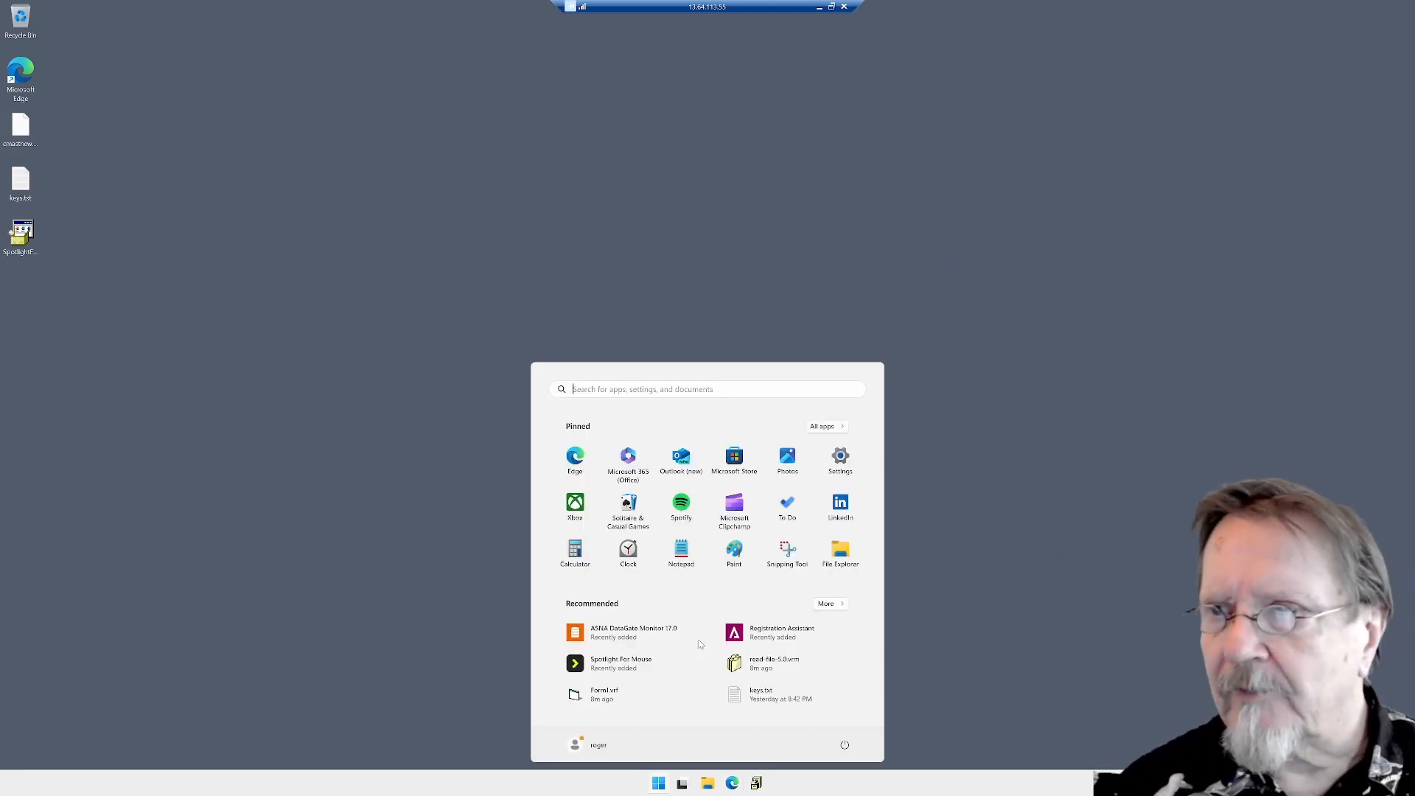
# Step: Search 're' to open Registry Editor, review asna_local_db's values including ServerName *LOCAL, then close it
pyautogui.write('re')
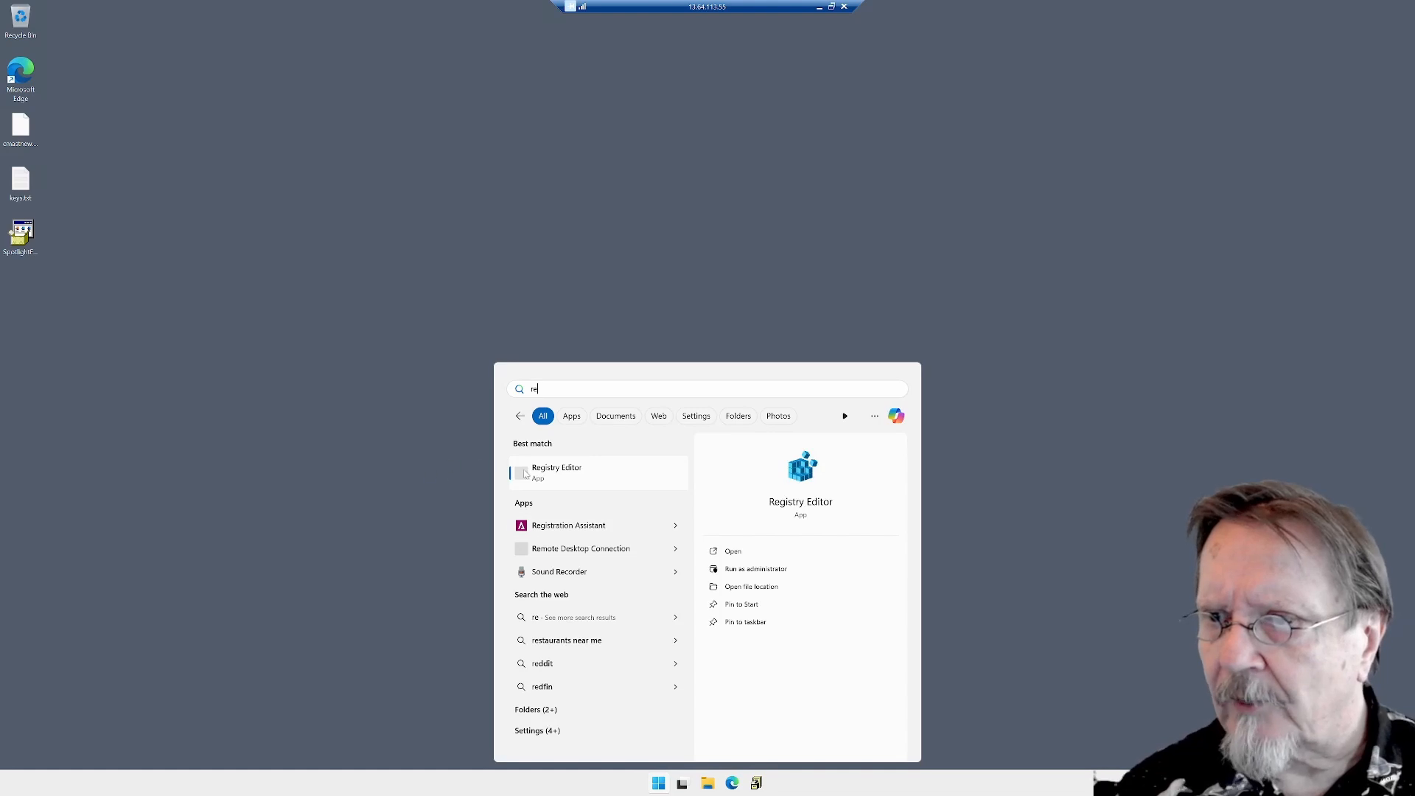
pyautogui.click(549, 473)
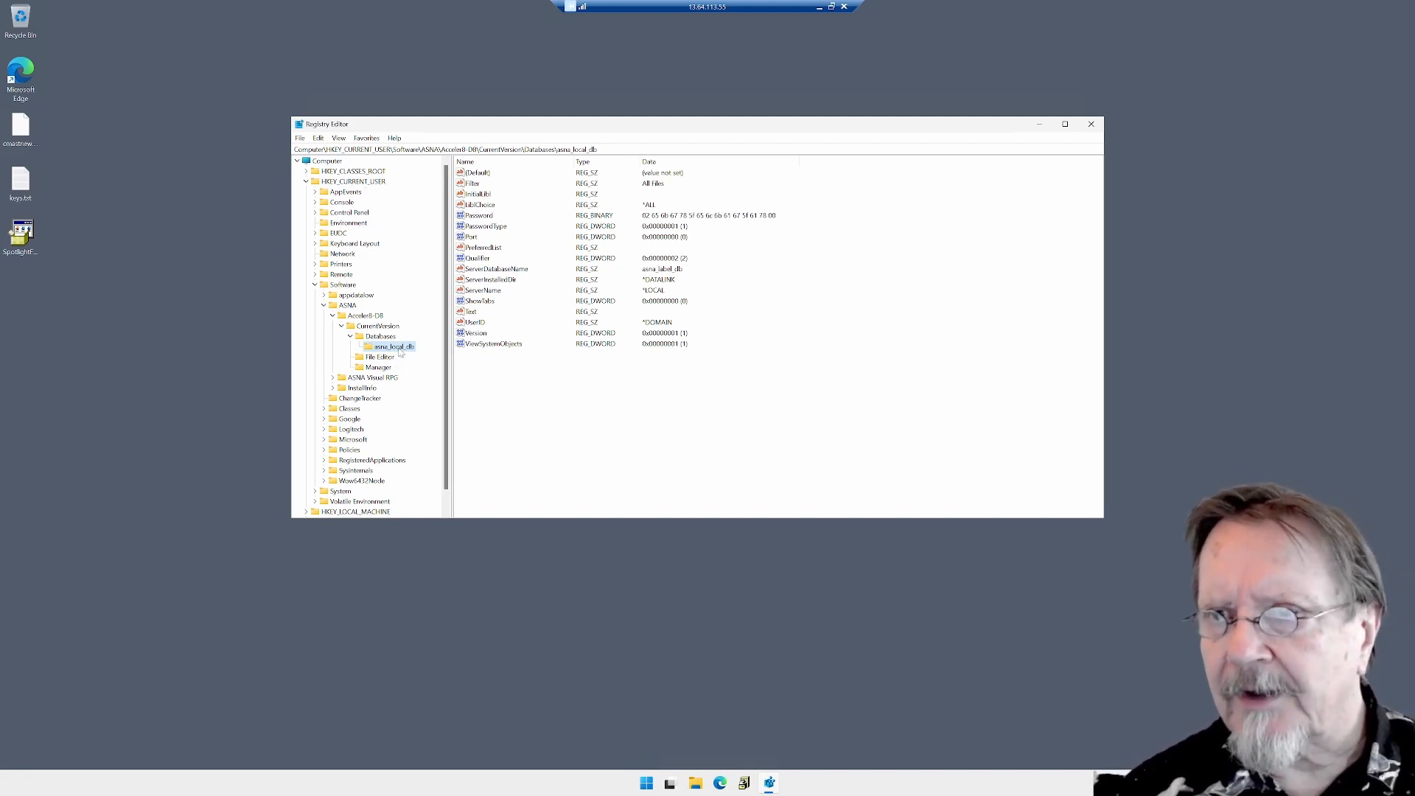
pyautogui.click(720, 461)
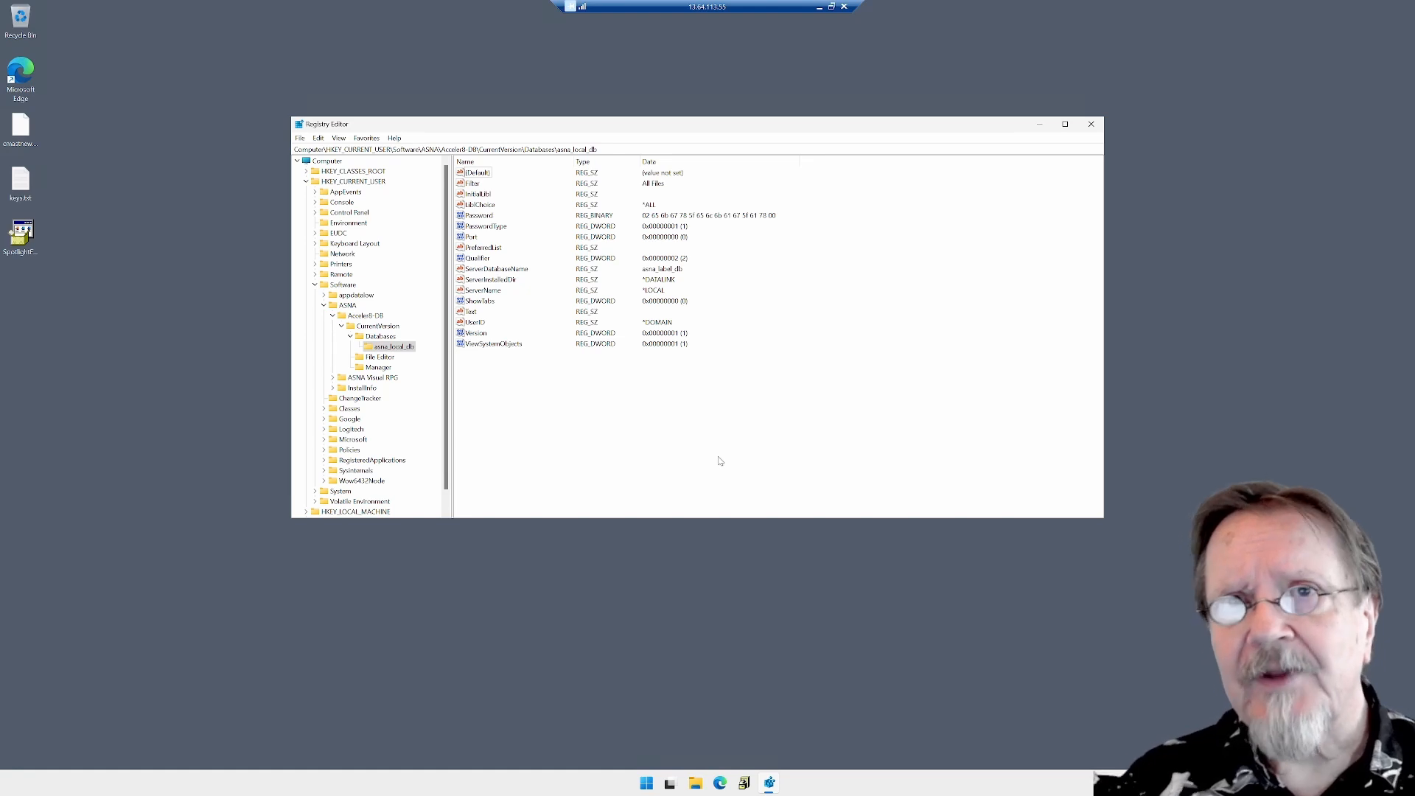
pyautogui.click(1093, 124)
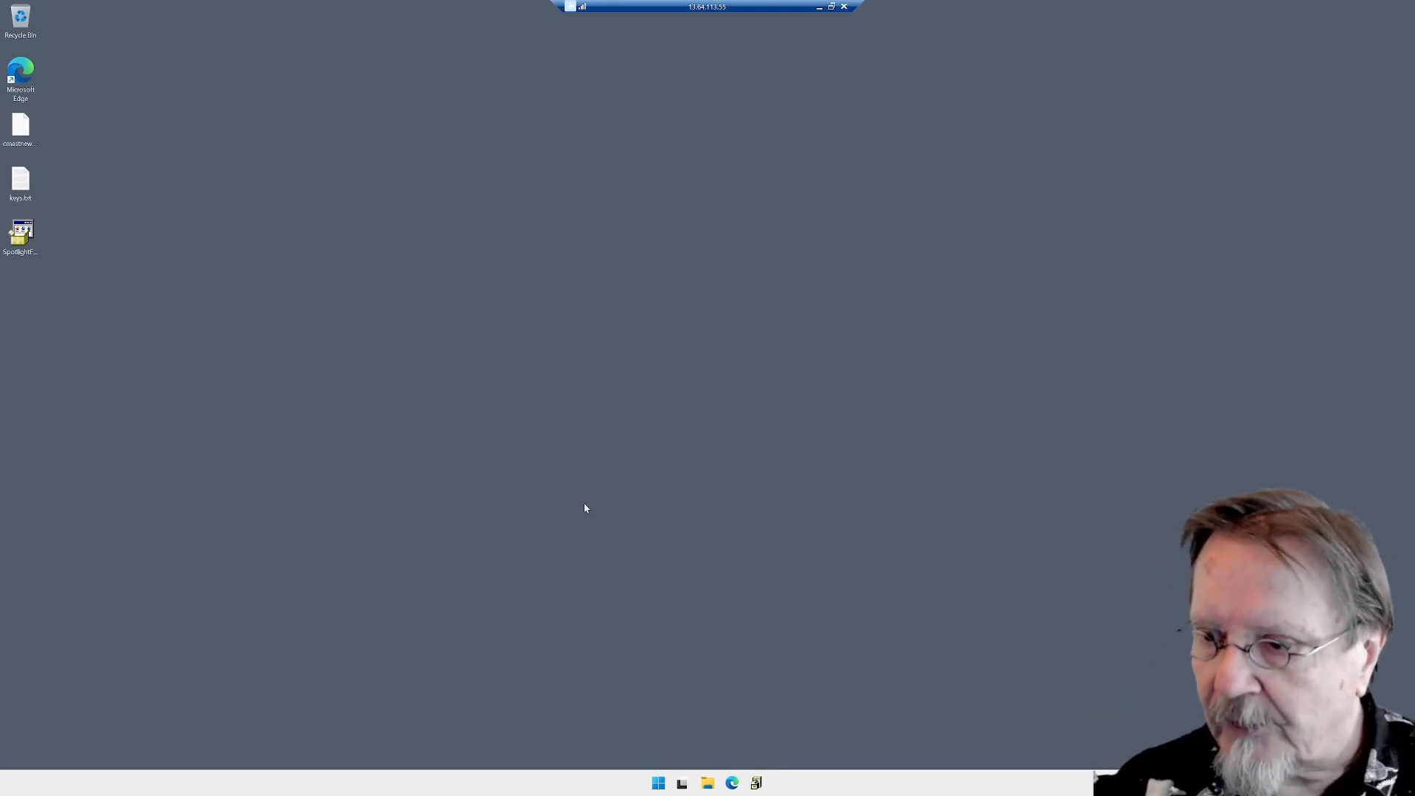
# Step: Run dgmonitor-setup-17.0.21.0.exe from the Downloads folder in a restored File Explorer window
pyautogui.click(707, 783)
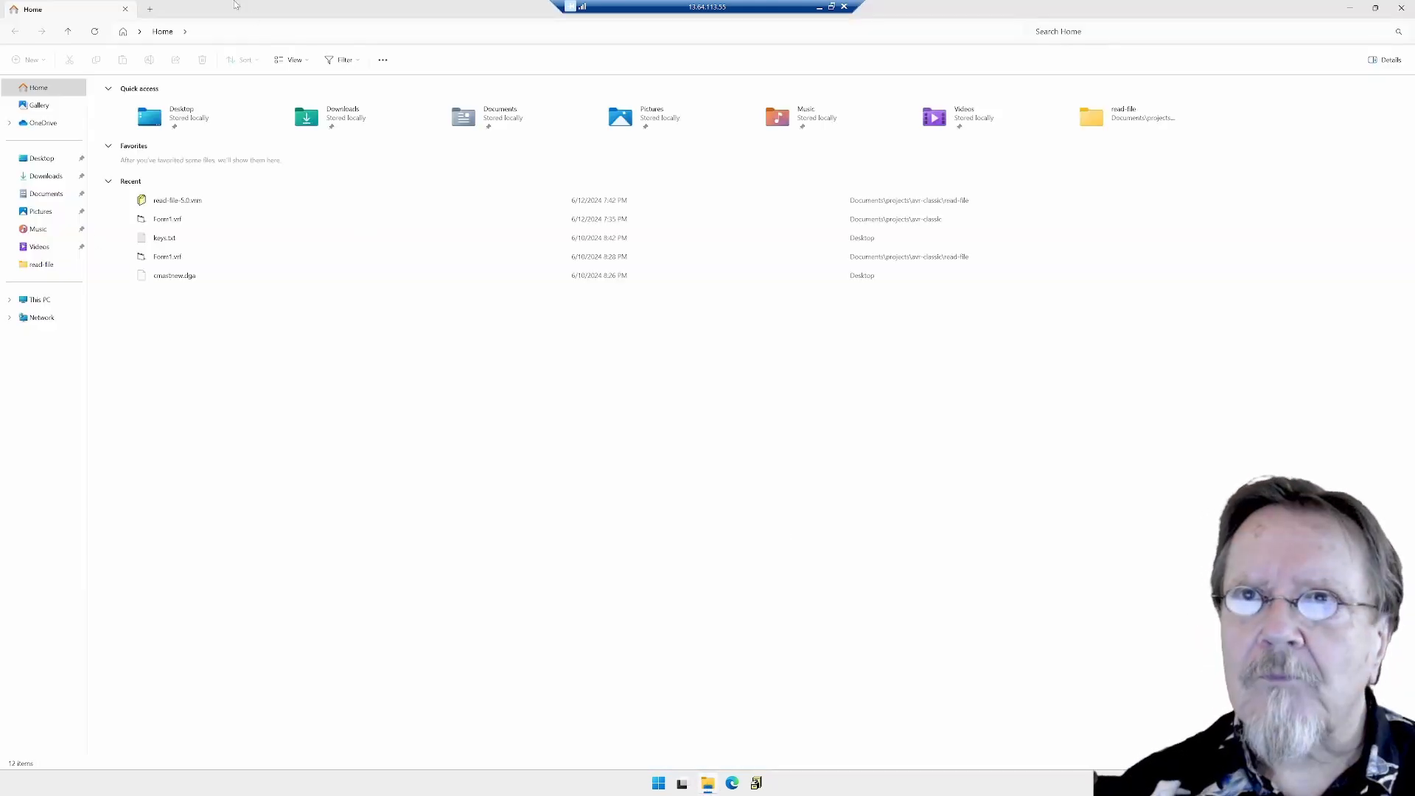
pyautogui.moveTo(251, 10); pyautogui.dragTo(460, 114)
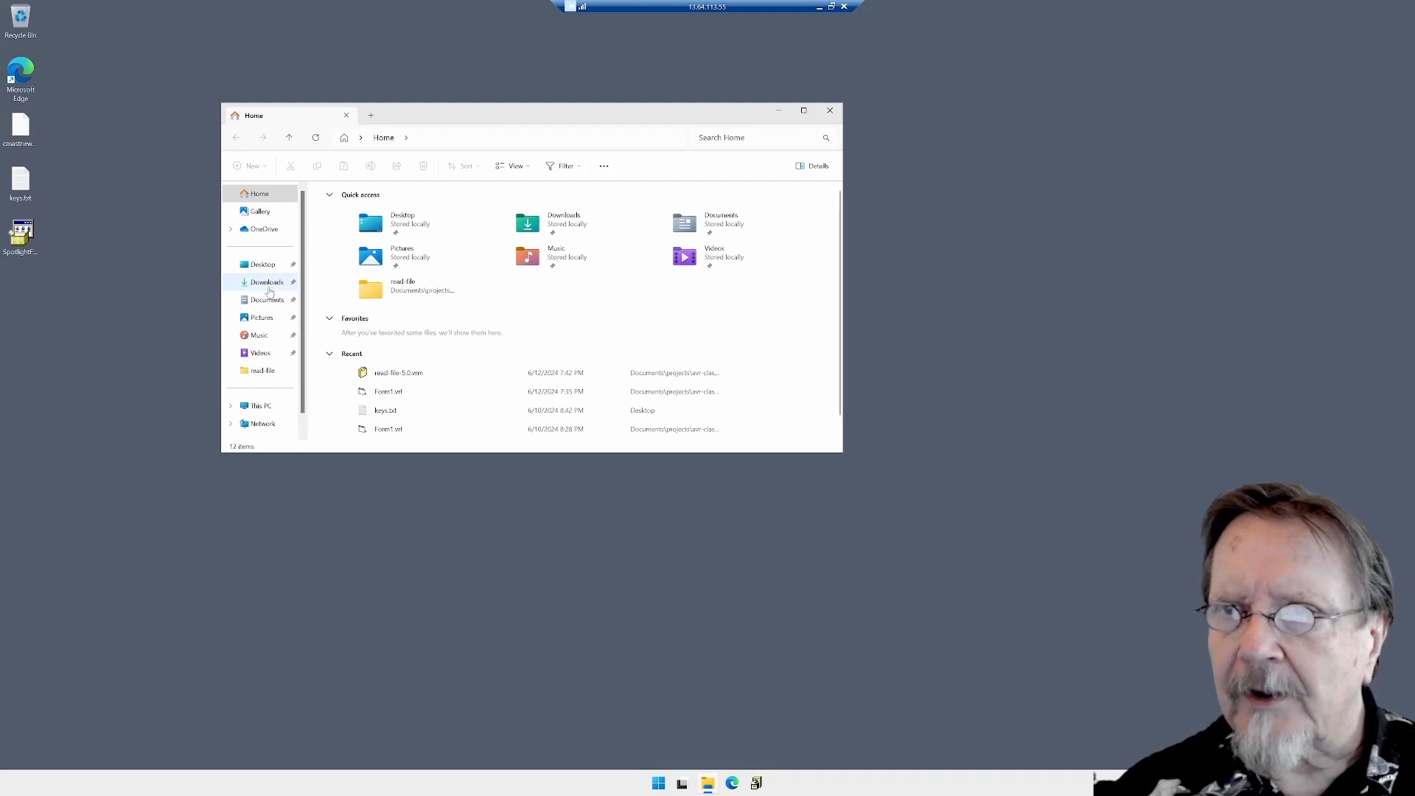
pyautogui.click(267, 282)
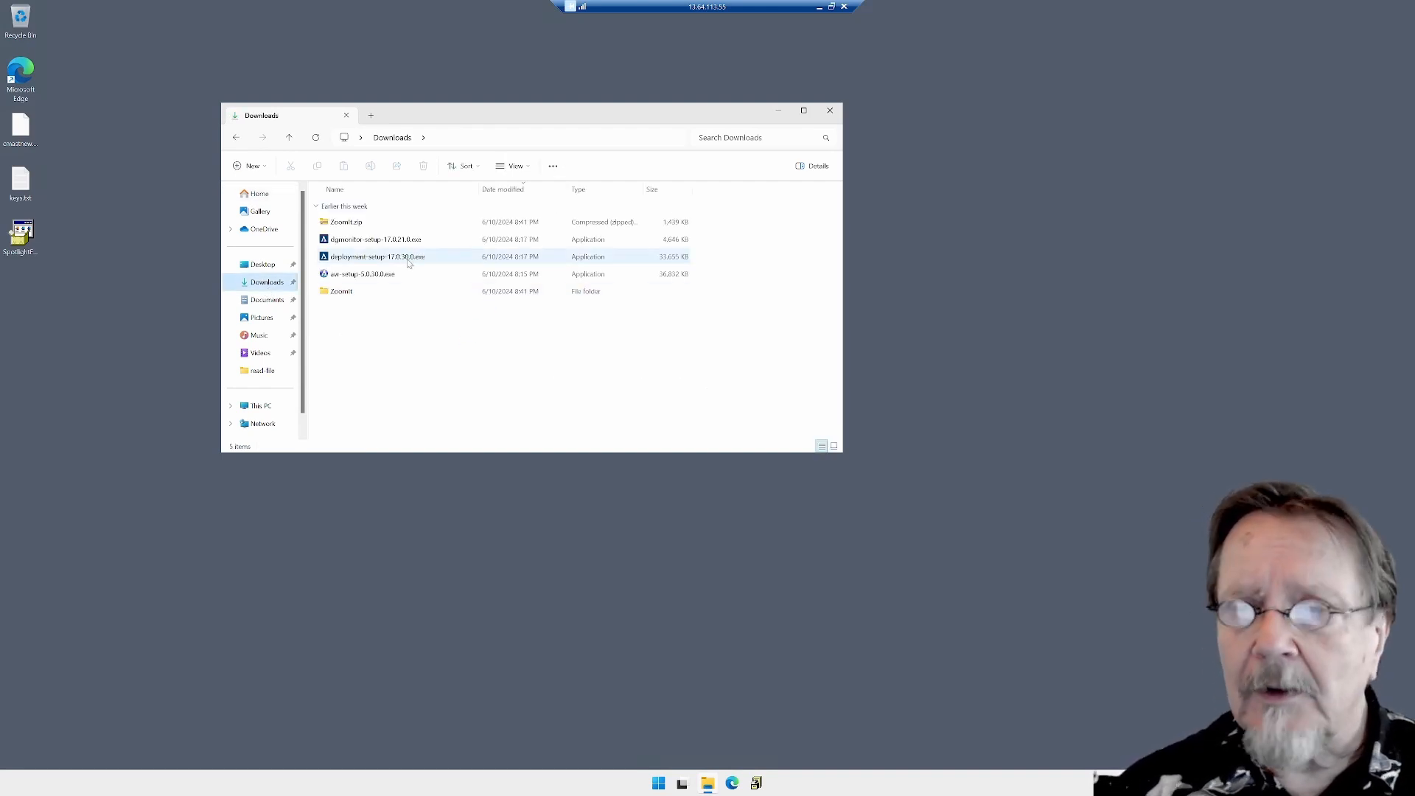
pyautogui.click(374, 244)
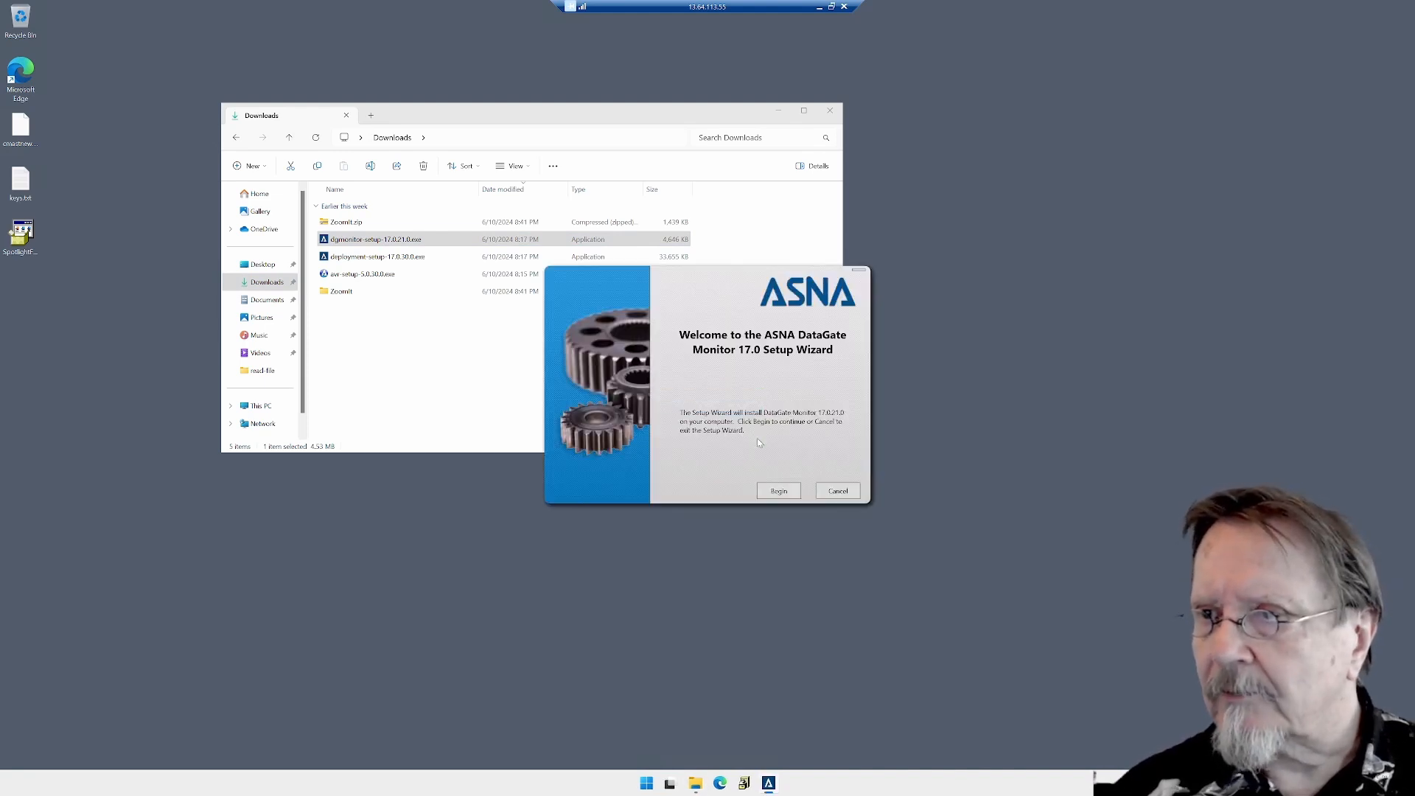
# Step: Step through the wizard with Begin, Next, Accept, Next, Install and Finish to install DataGate Monitor 17.0
pyautogui.click(780, 492)
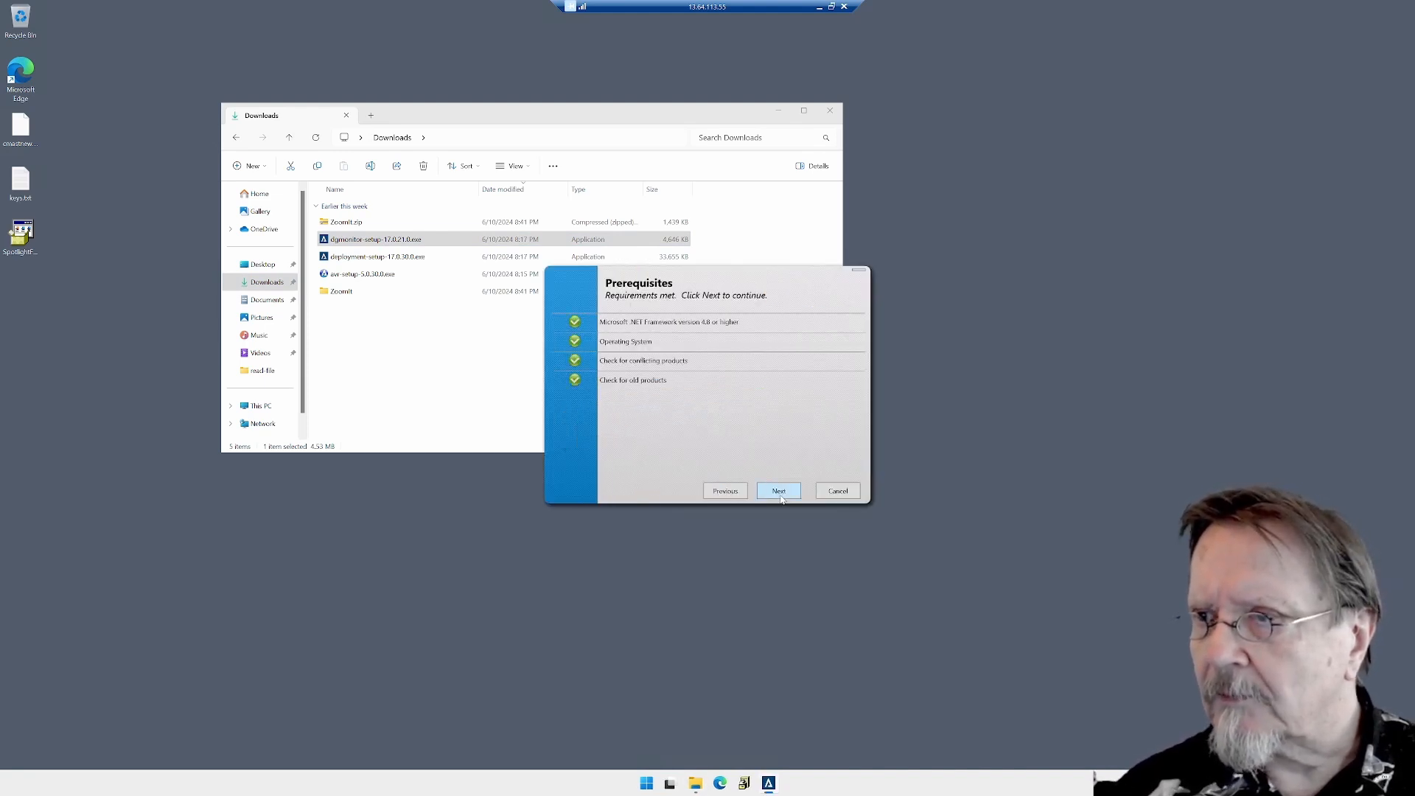
pyautogui.click(780, 491)
pyautogui.click(780, 491)
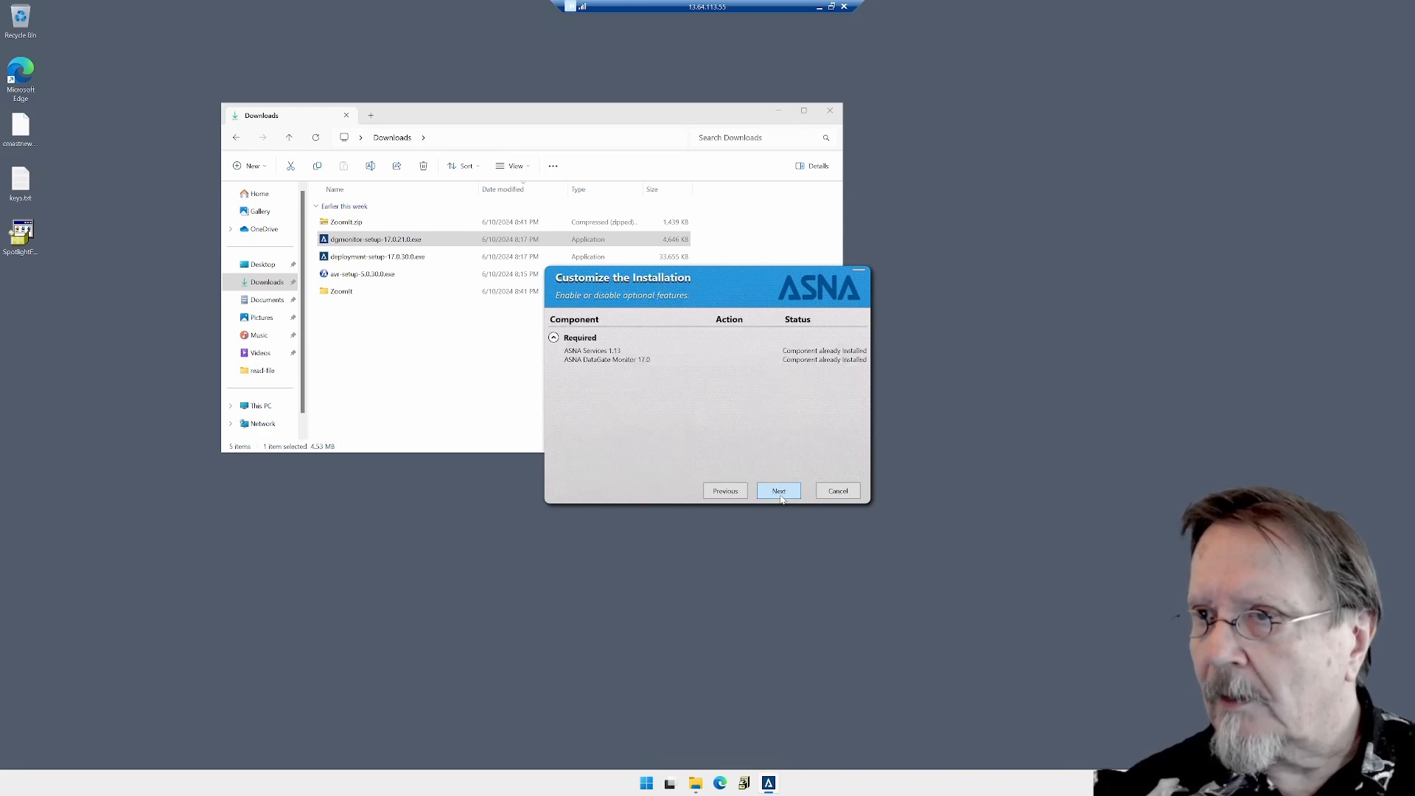
pyautogui.click(780, 492)
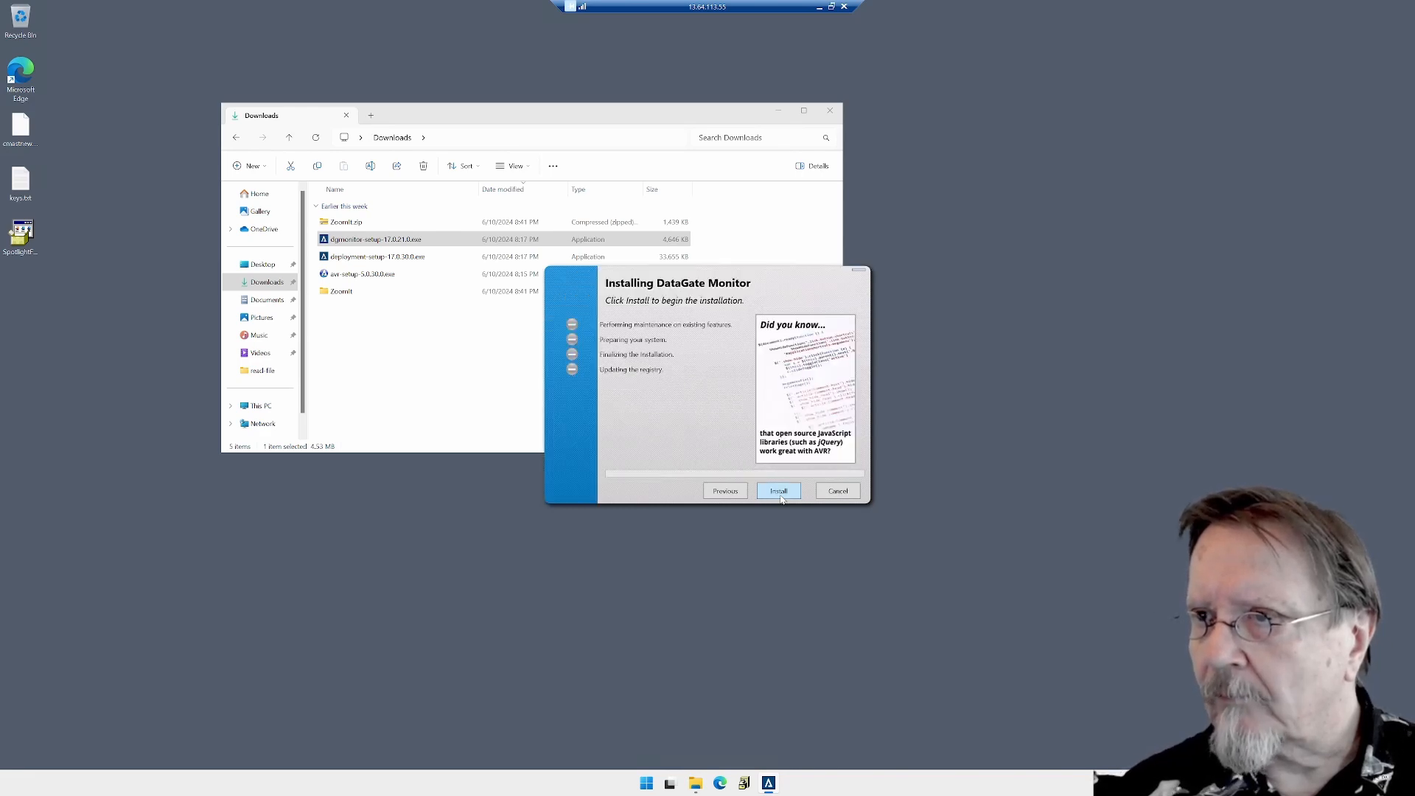
pyautogui.click(780, 492)
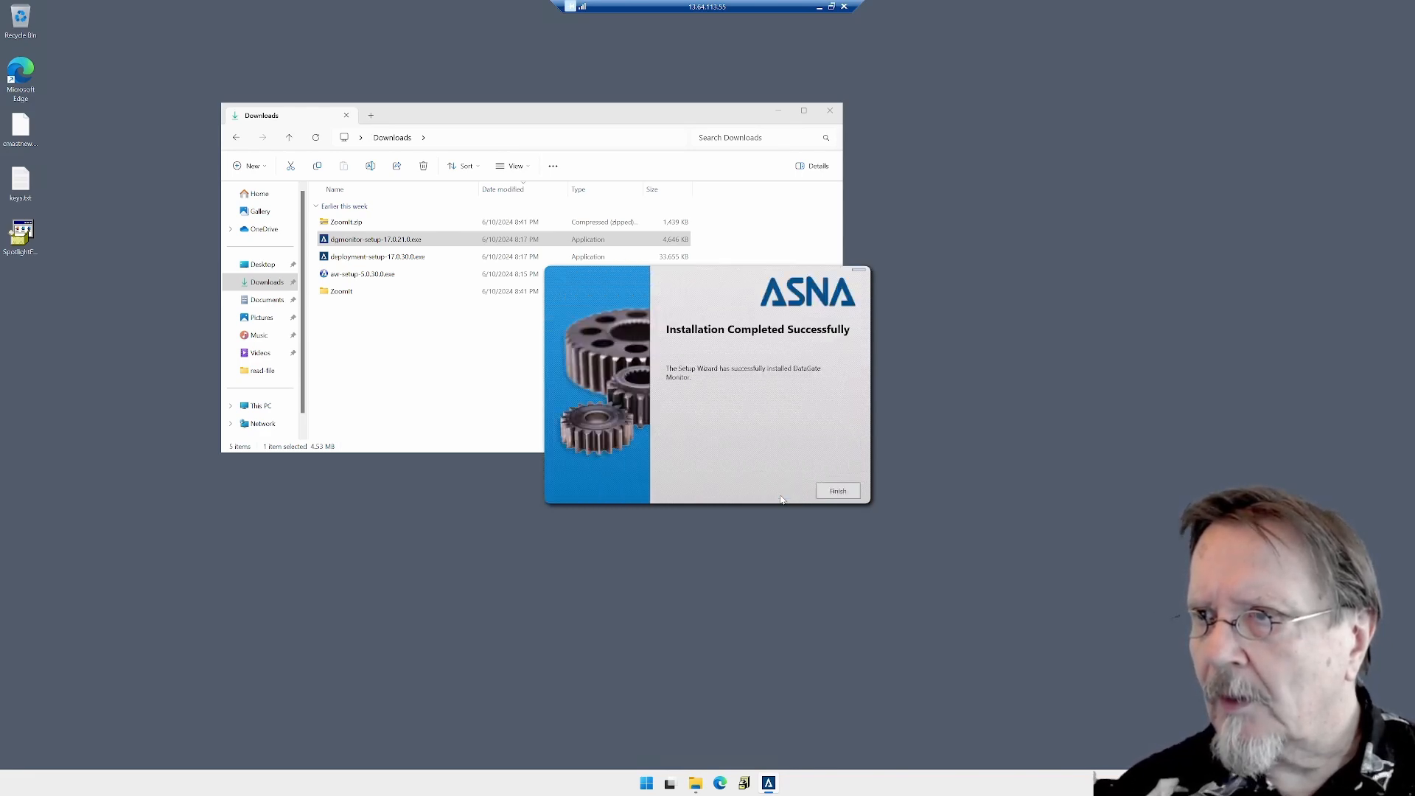
pyautogui.click(835, 492)
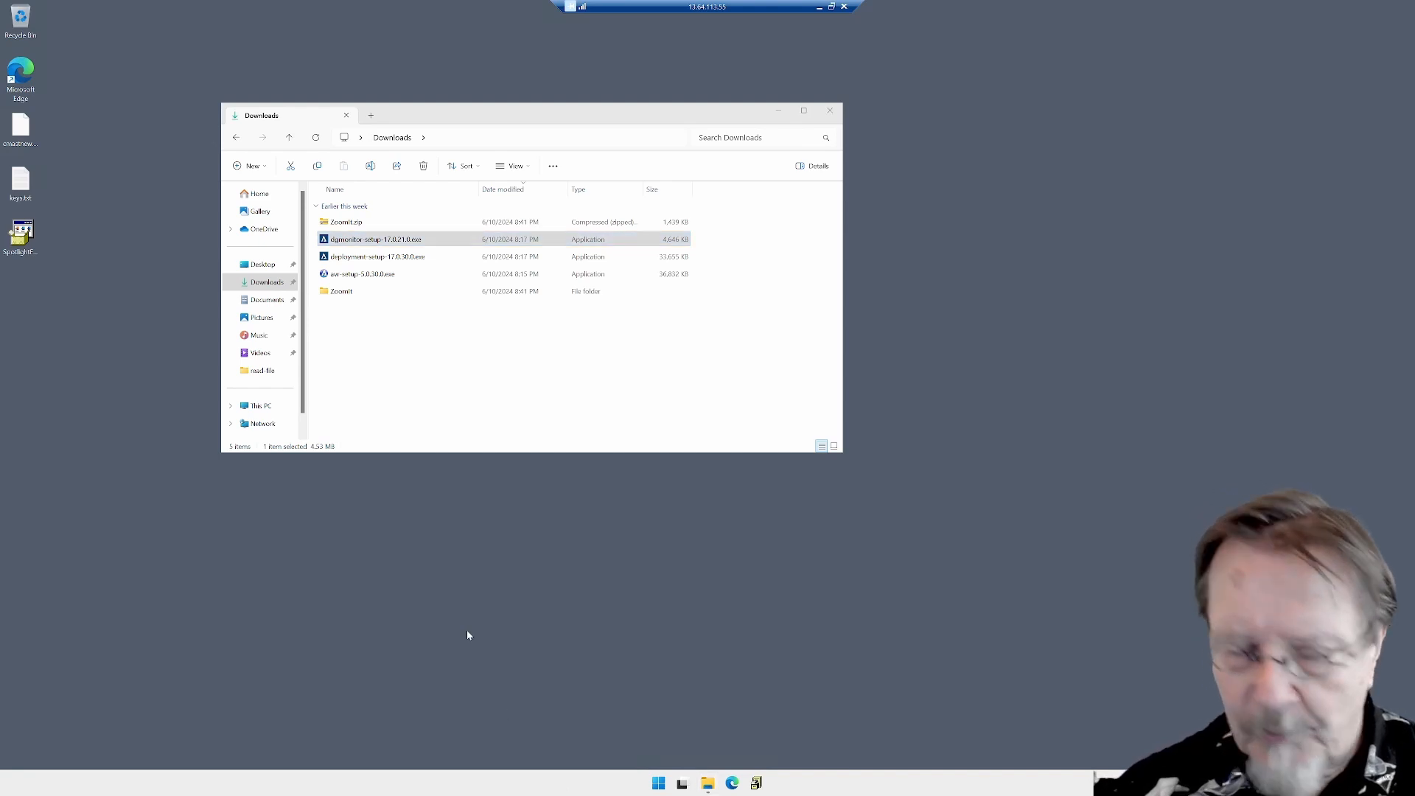
# Step: Launch ASNA DataGate Monitor 17.0 from a 'datagate' search and place it right of Explorer
pyautogui.press('super')
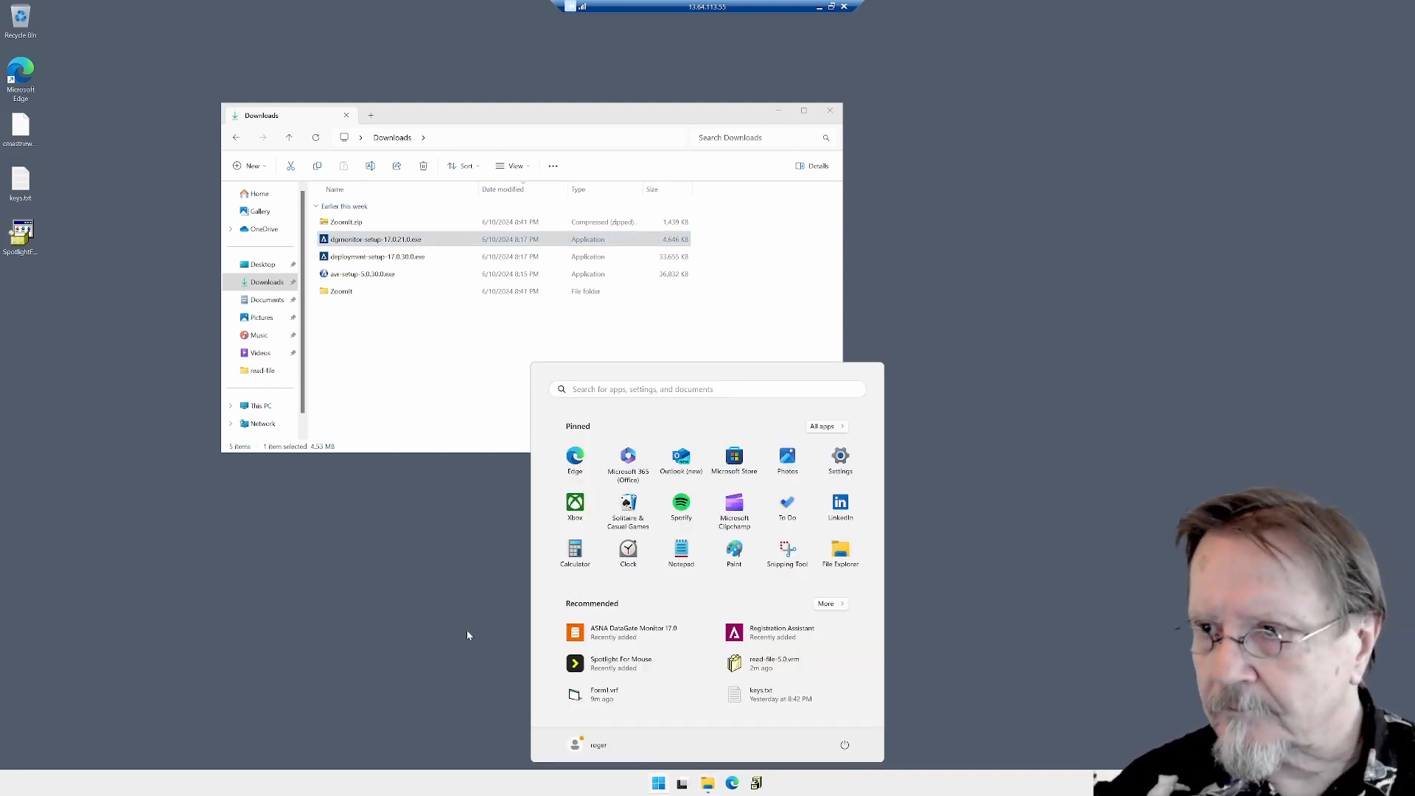
pyautogui.write('d')
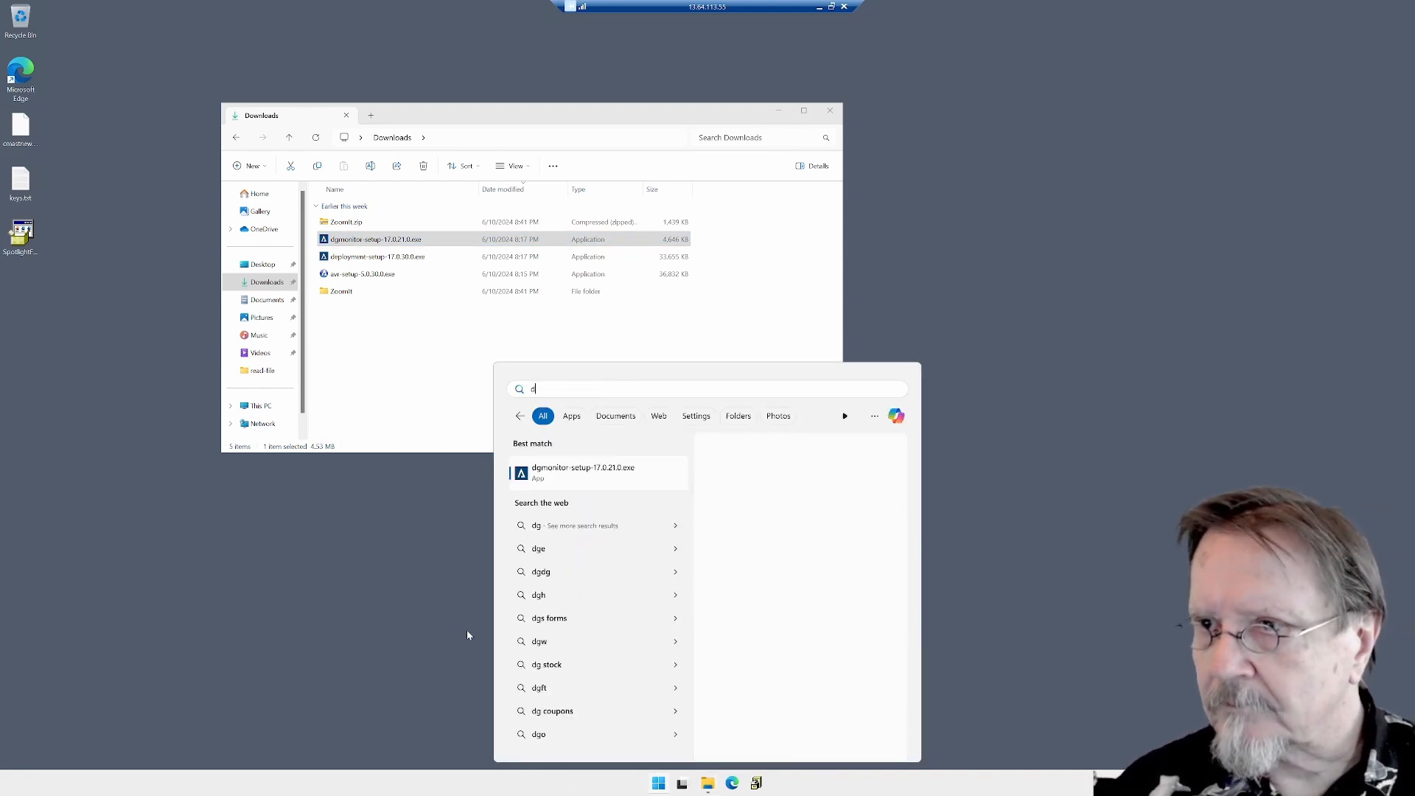
pyautogui.write('ata')
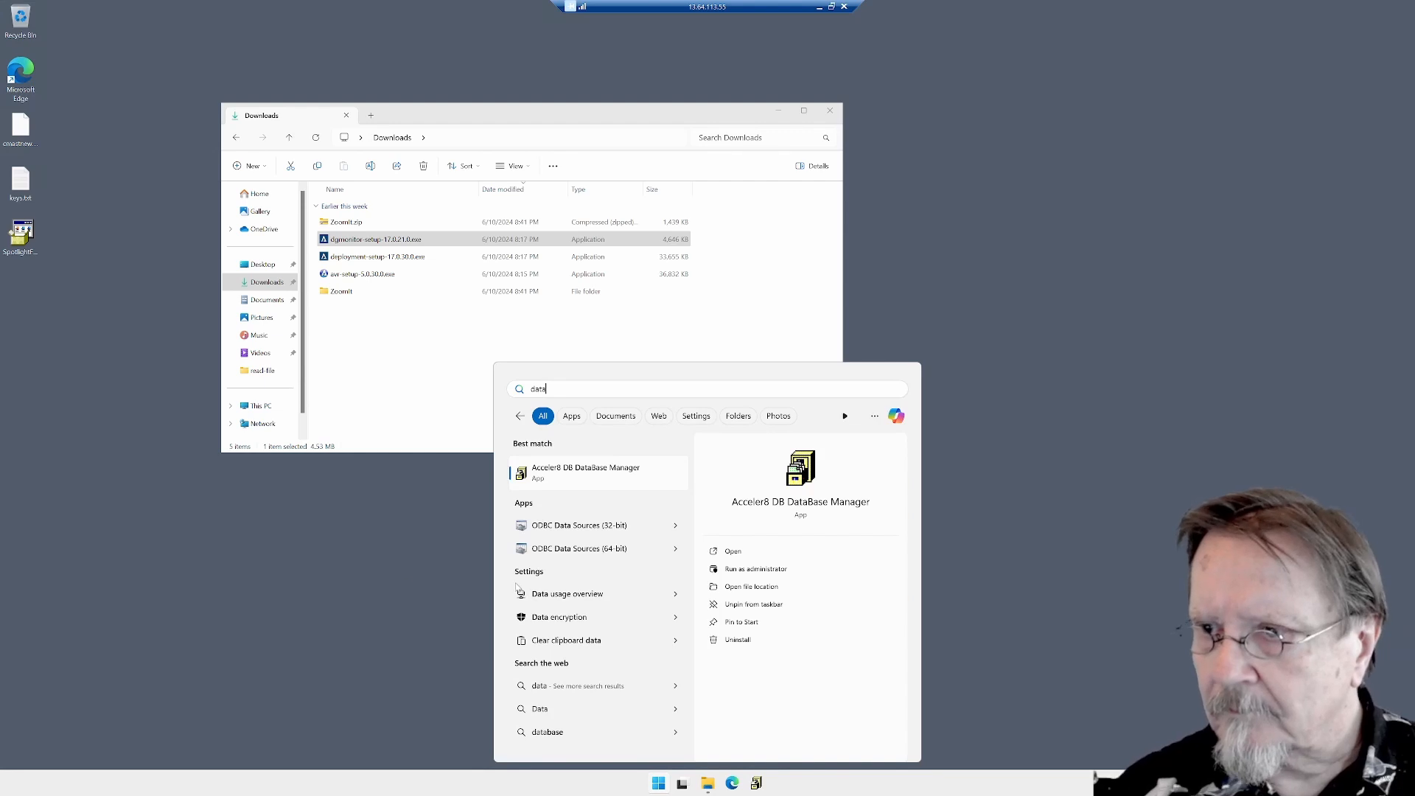
pyautogui.write('gate ni')
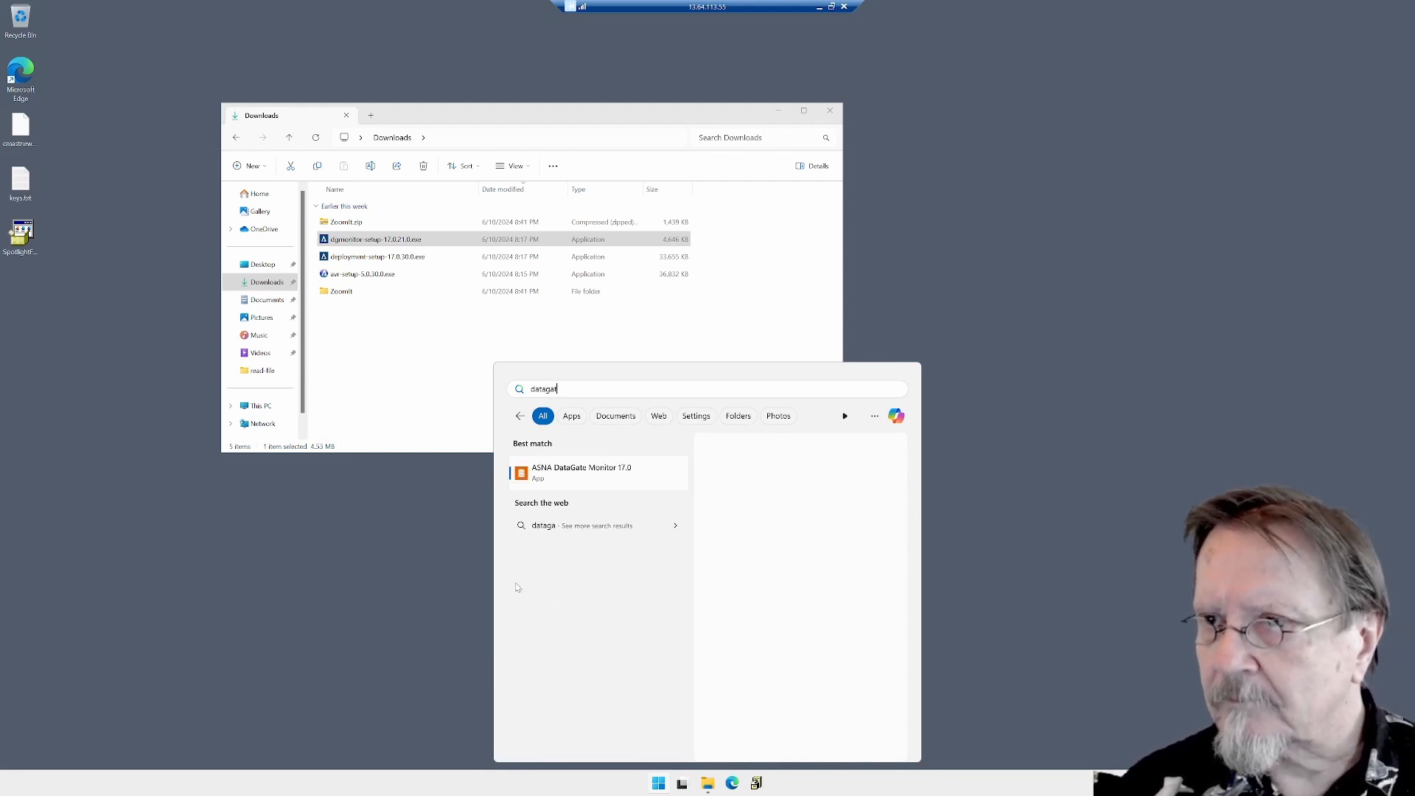
pyautogui.press('BackSpace')
pyautogui.press('BackSpace')
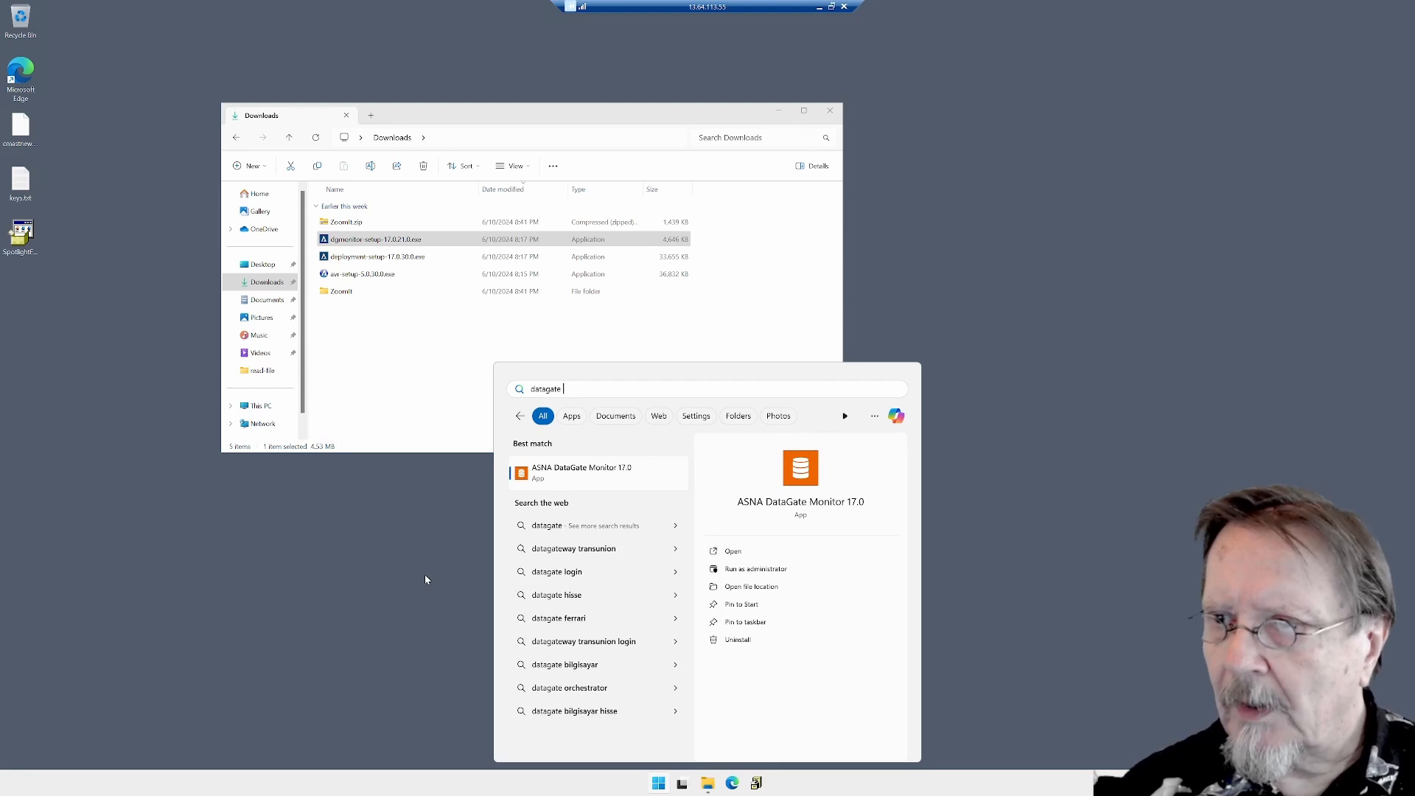
pyautogui.click(580, 472)
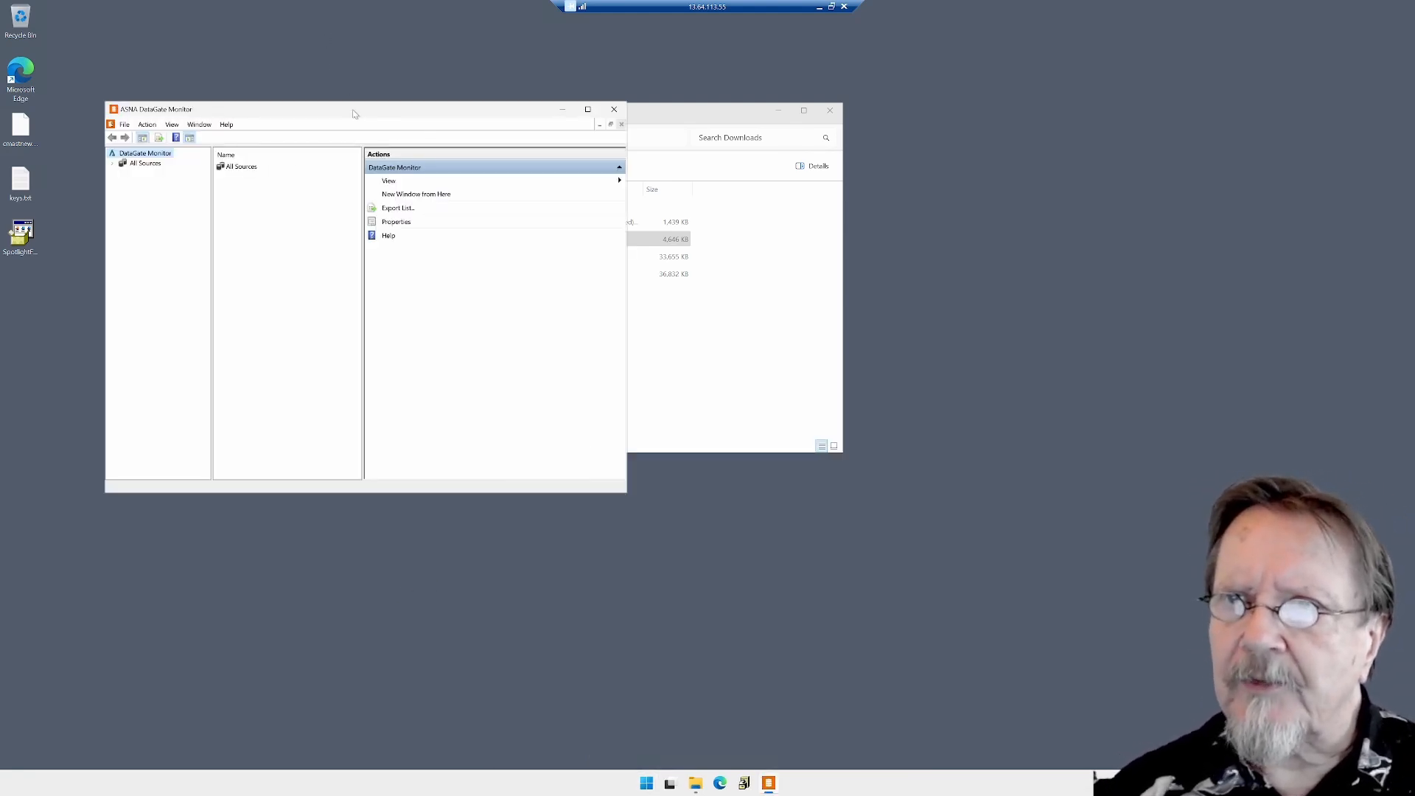
pyautogui.moveTo(354, 113); pyautogui.dragTo(619, 211)
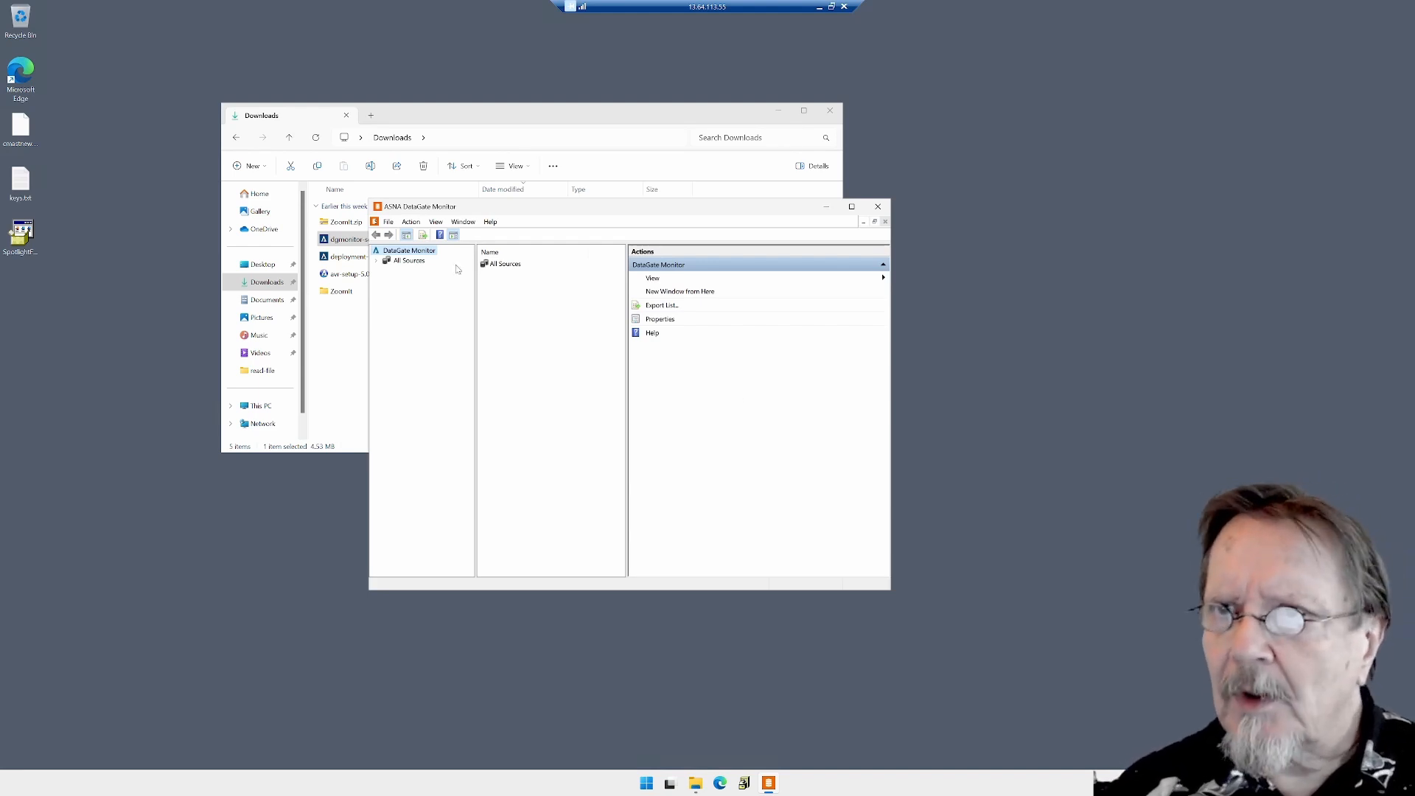
pyautogui.moveTo(551, 209); pyautogui.dragTo(556, 208)
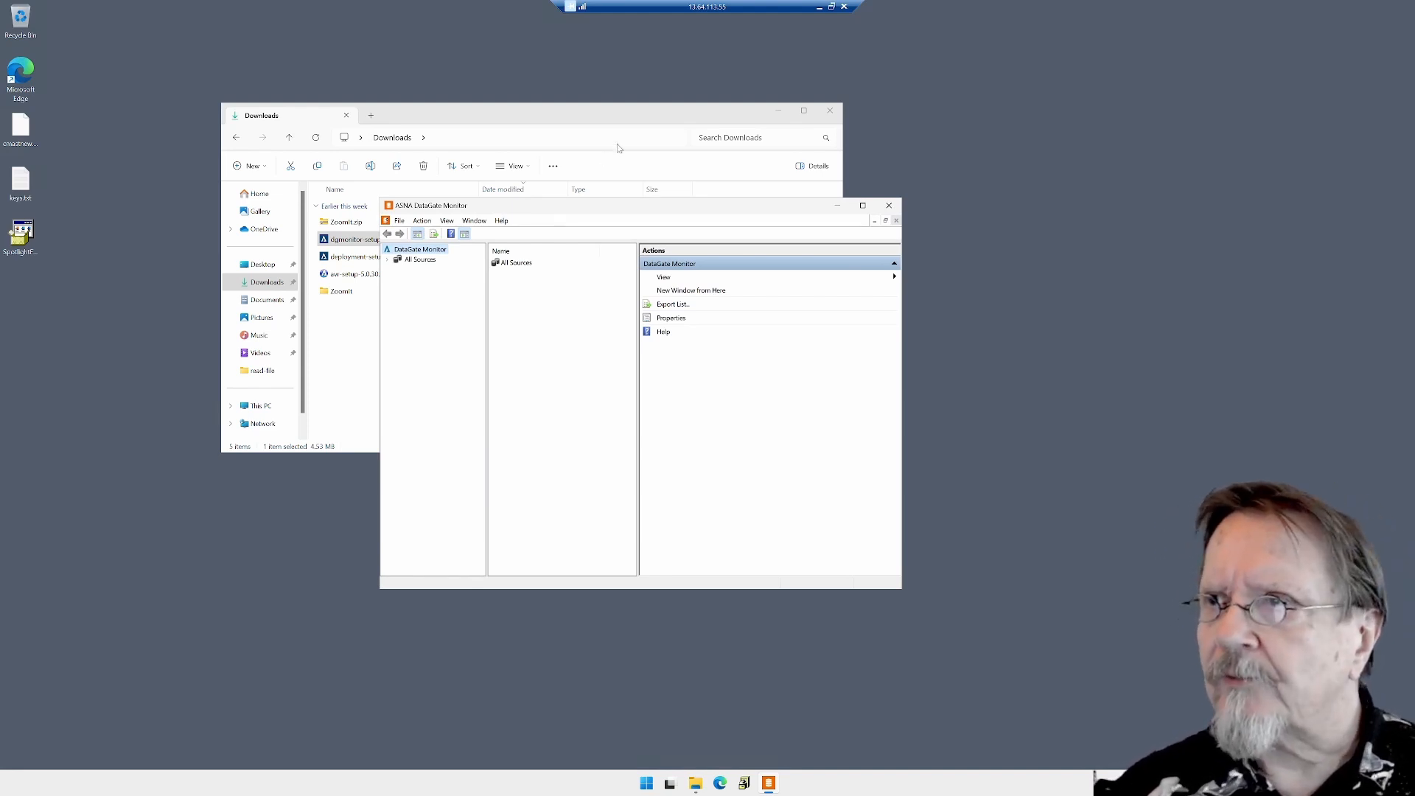
pyautogui.moveTo(604, 210); pyautogui.dragTo(603, 217)
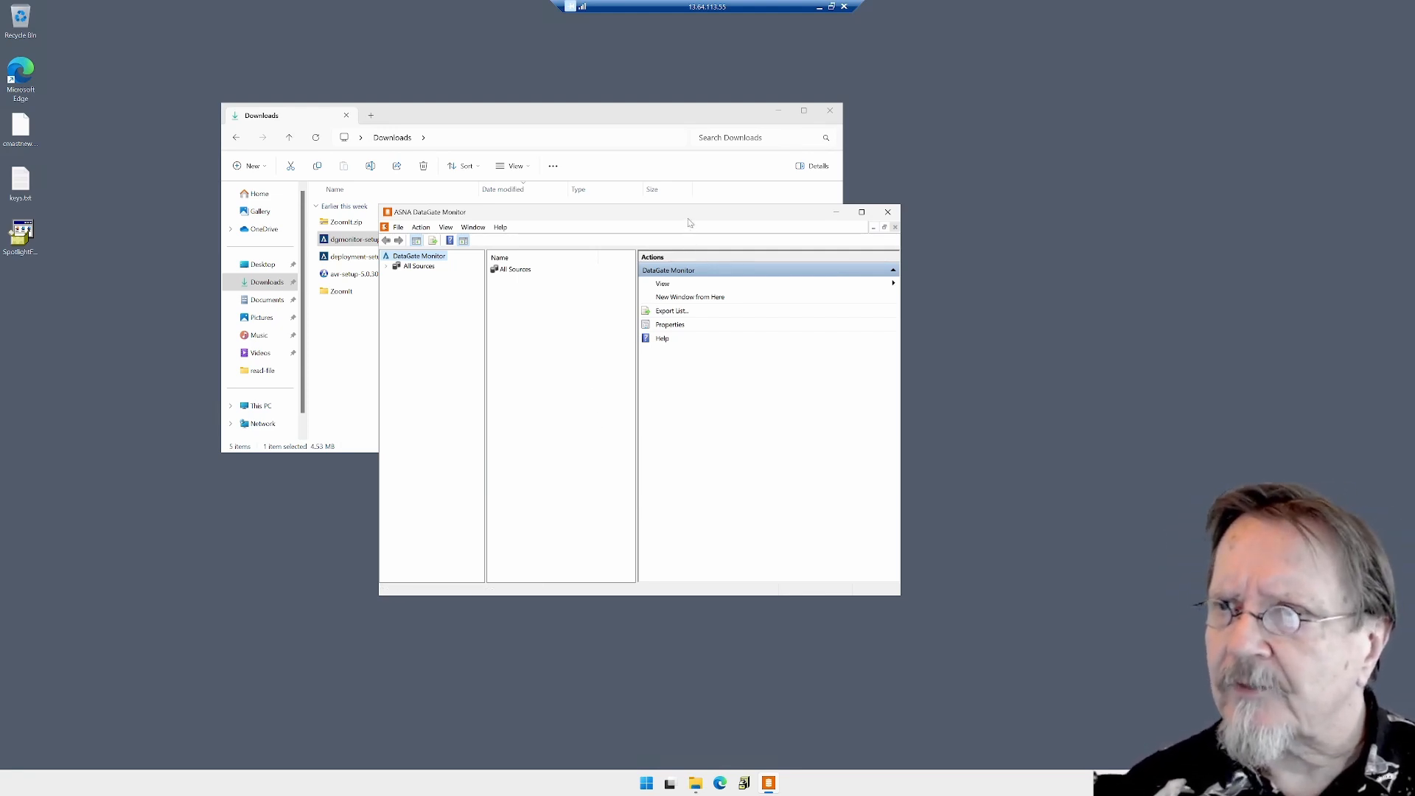
pyautogui.moveTo(746, 213); pyautogui.dragTo(883, 198)
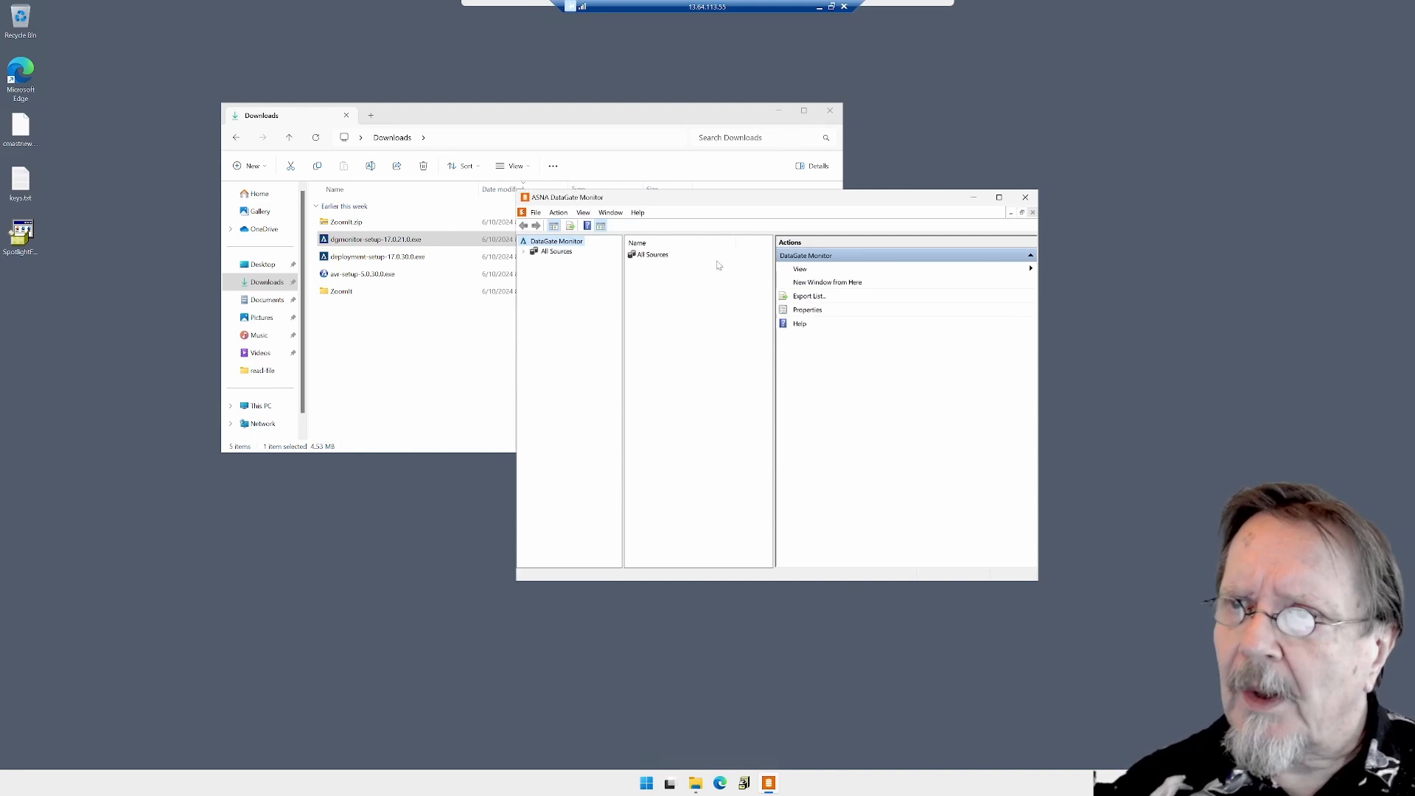
# Step: Check asna_local_db's properties, then add private .NET source asna_local_db_dot_net under All Sources
pyautogui.click(527, 253)
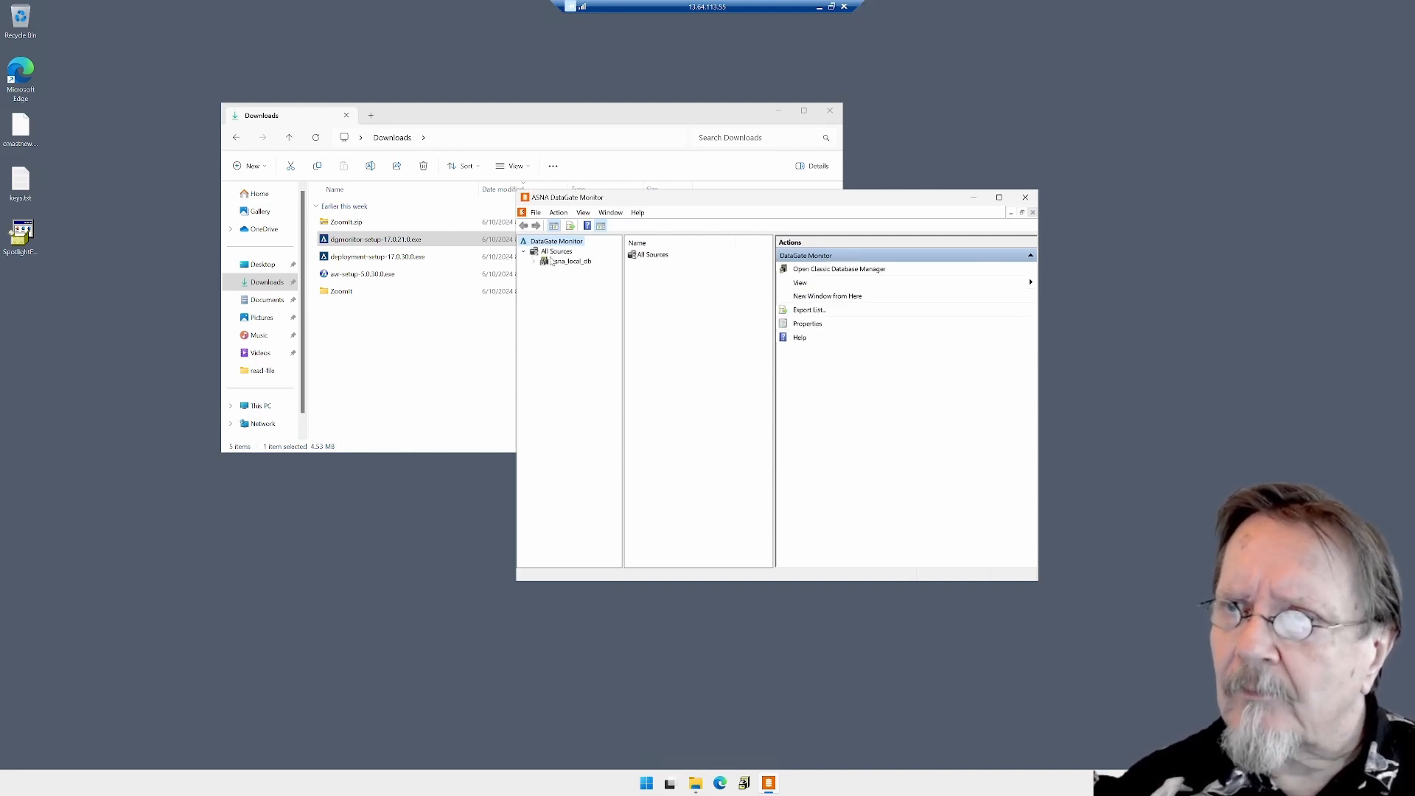
pyautogui.click(572, 262)
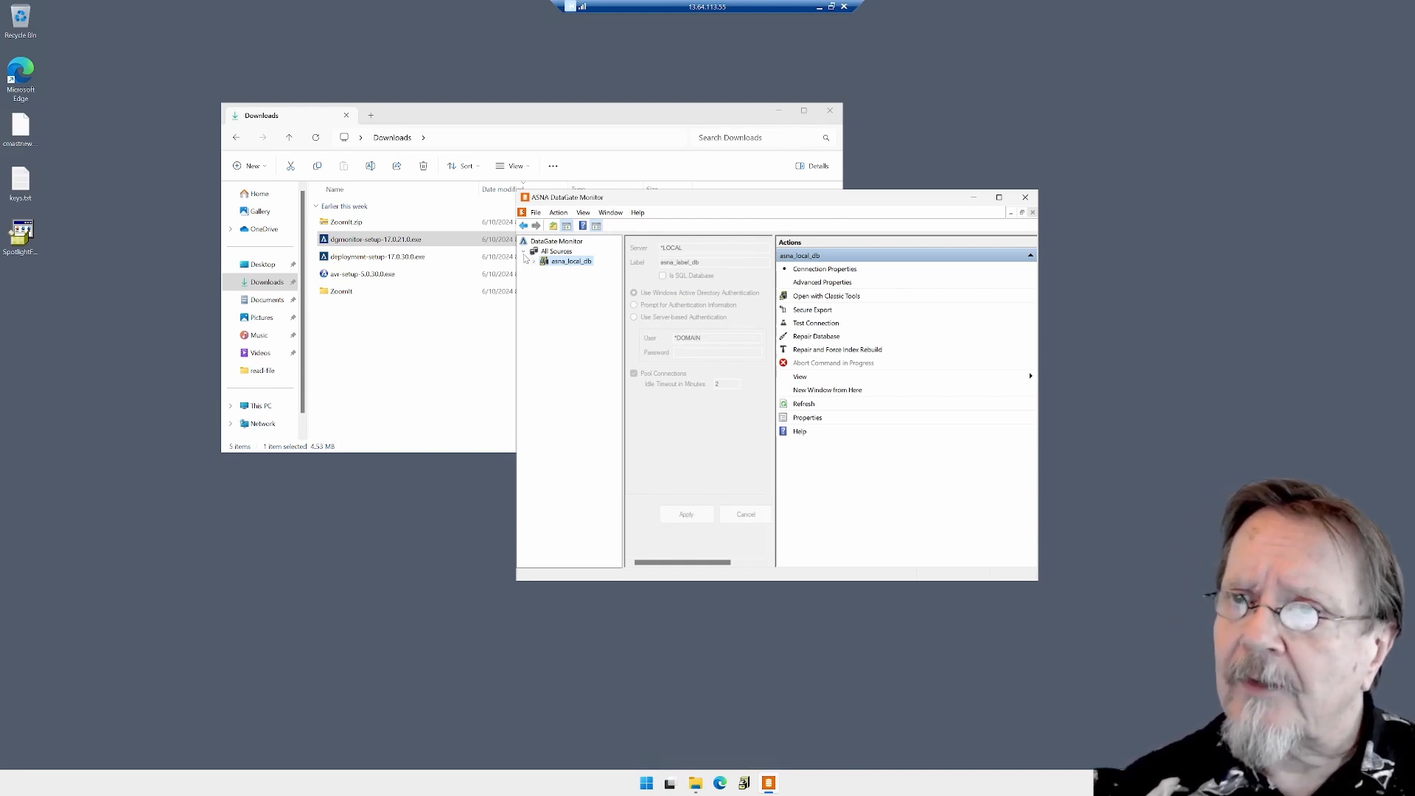
pyautogui.click(549, 252)
pyautogui.rightClick(547, 254)
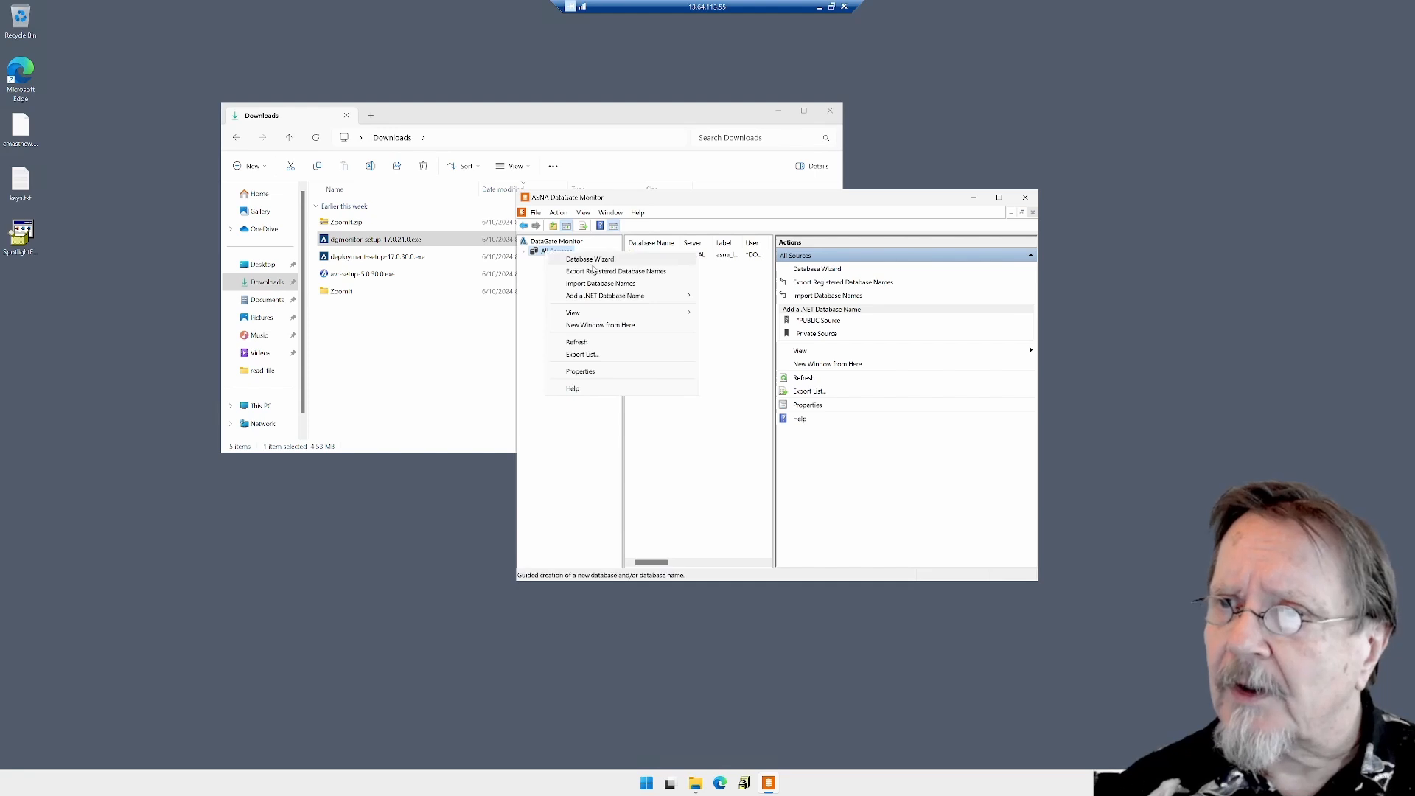
pyautogui.moveTo(596, 303)
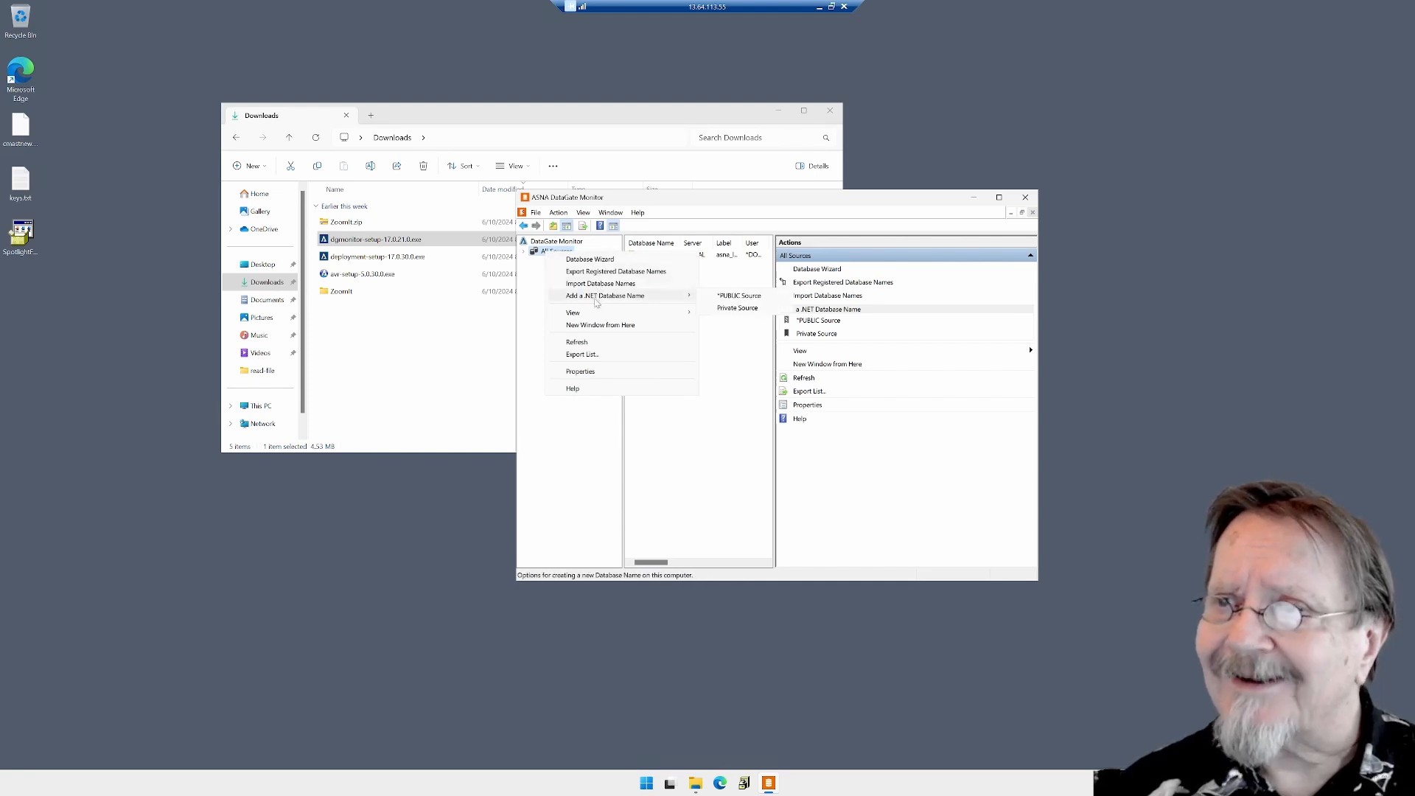
pyautogui.click(737, 308)
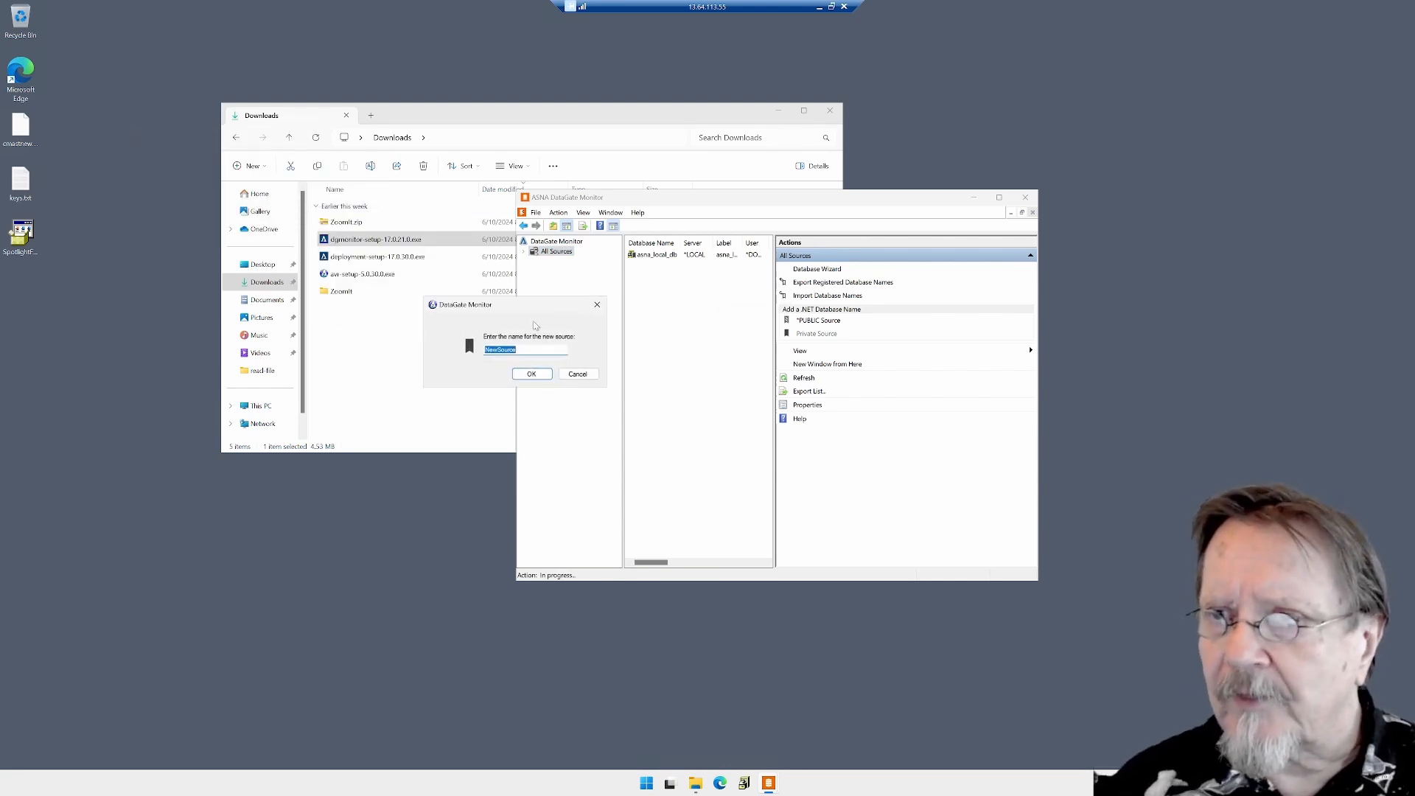
pyautogui.write('asna')
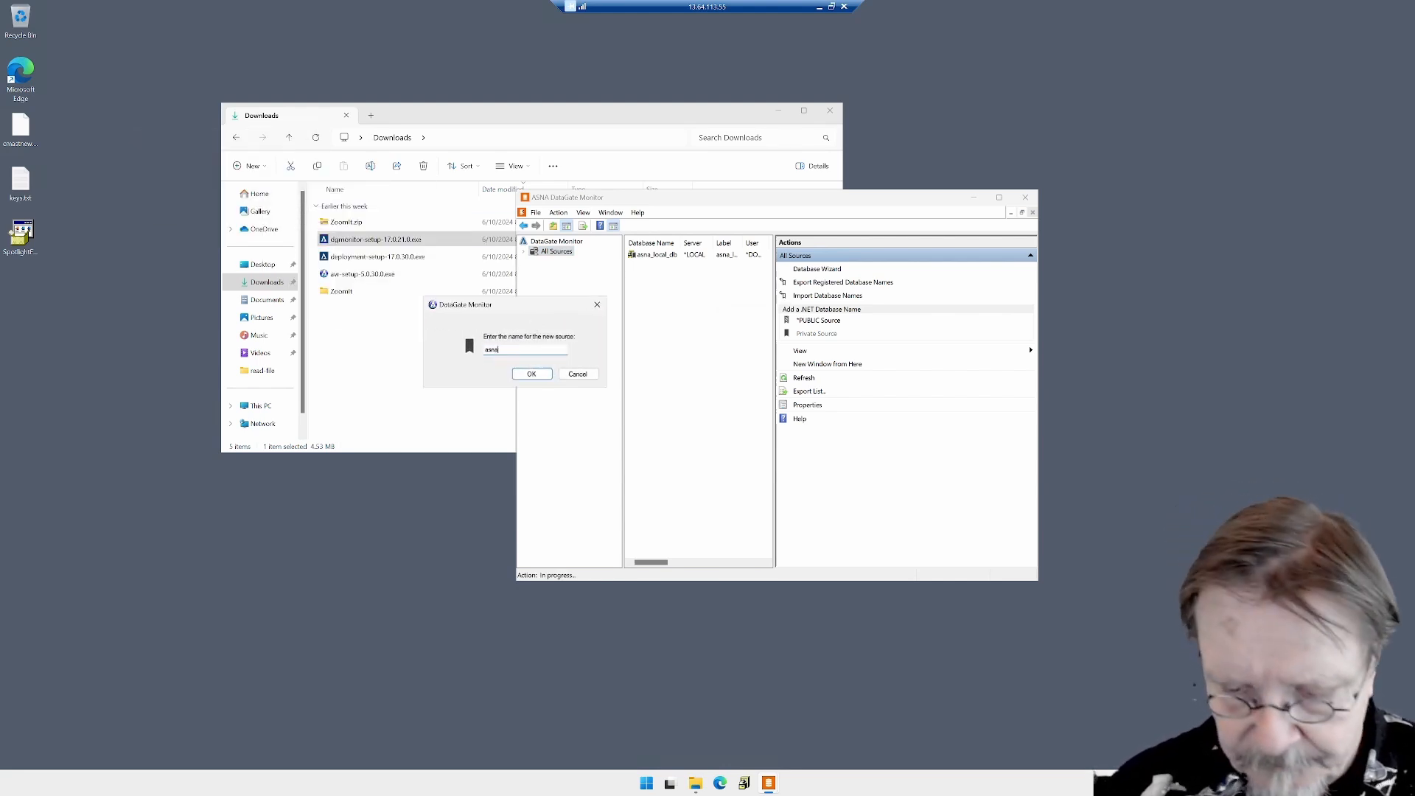
pyautogui.write('_lo')
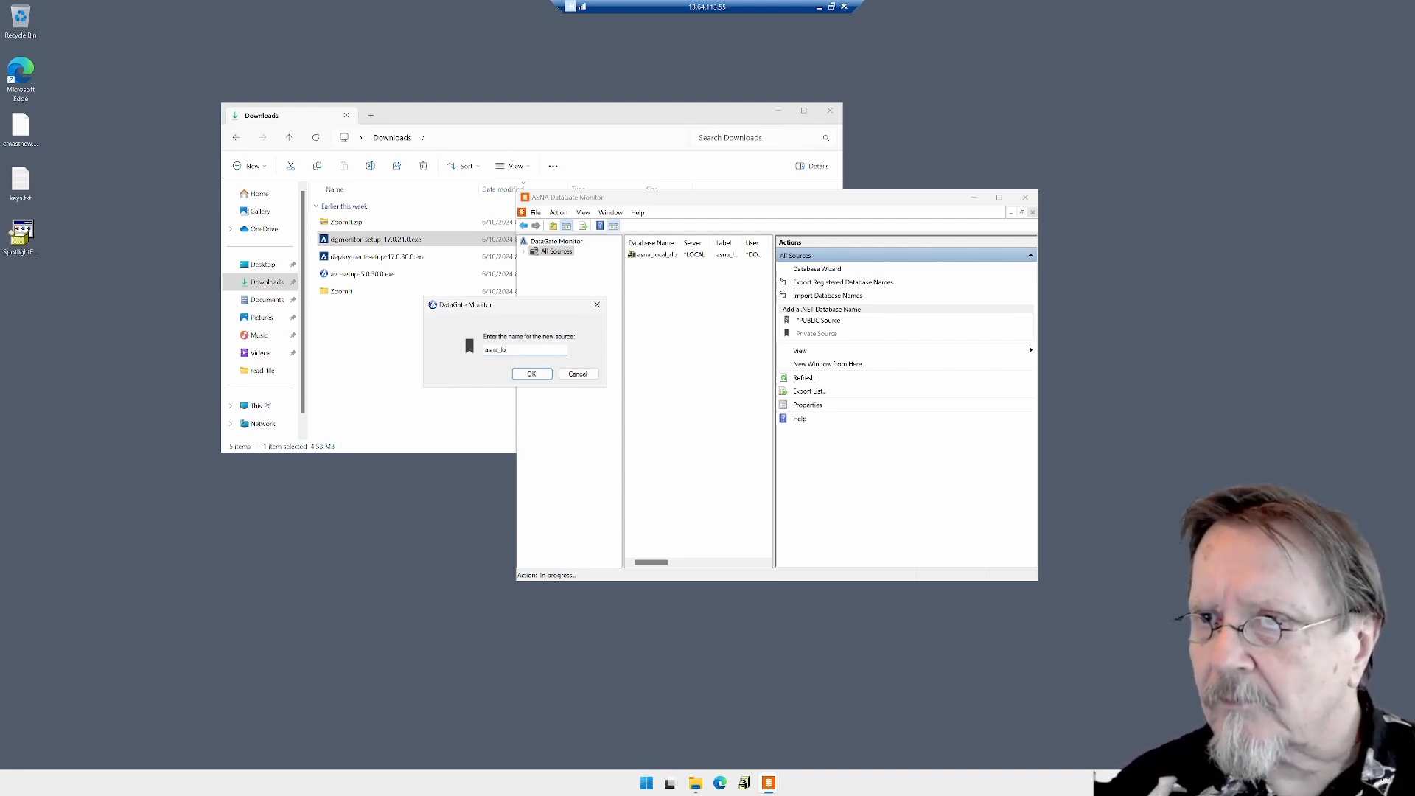
pyautogui.write('calcal_db_')
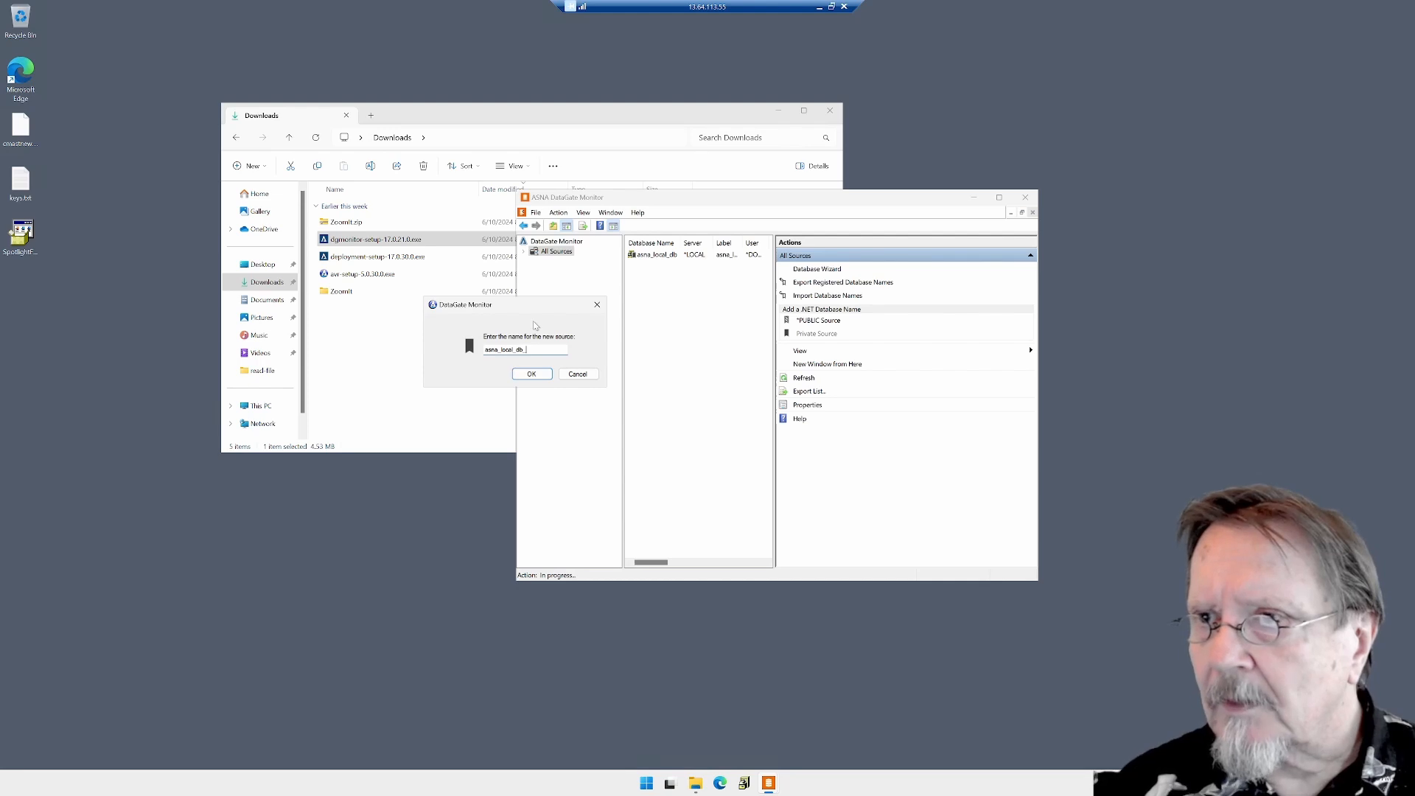
pyautogui.write('dot_n')
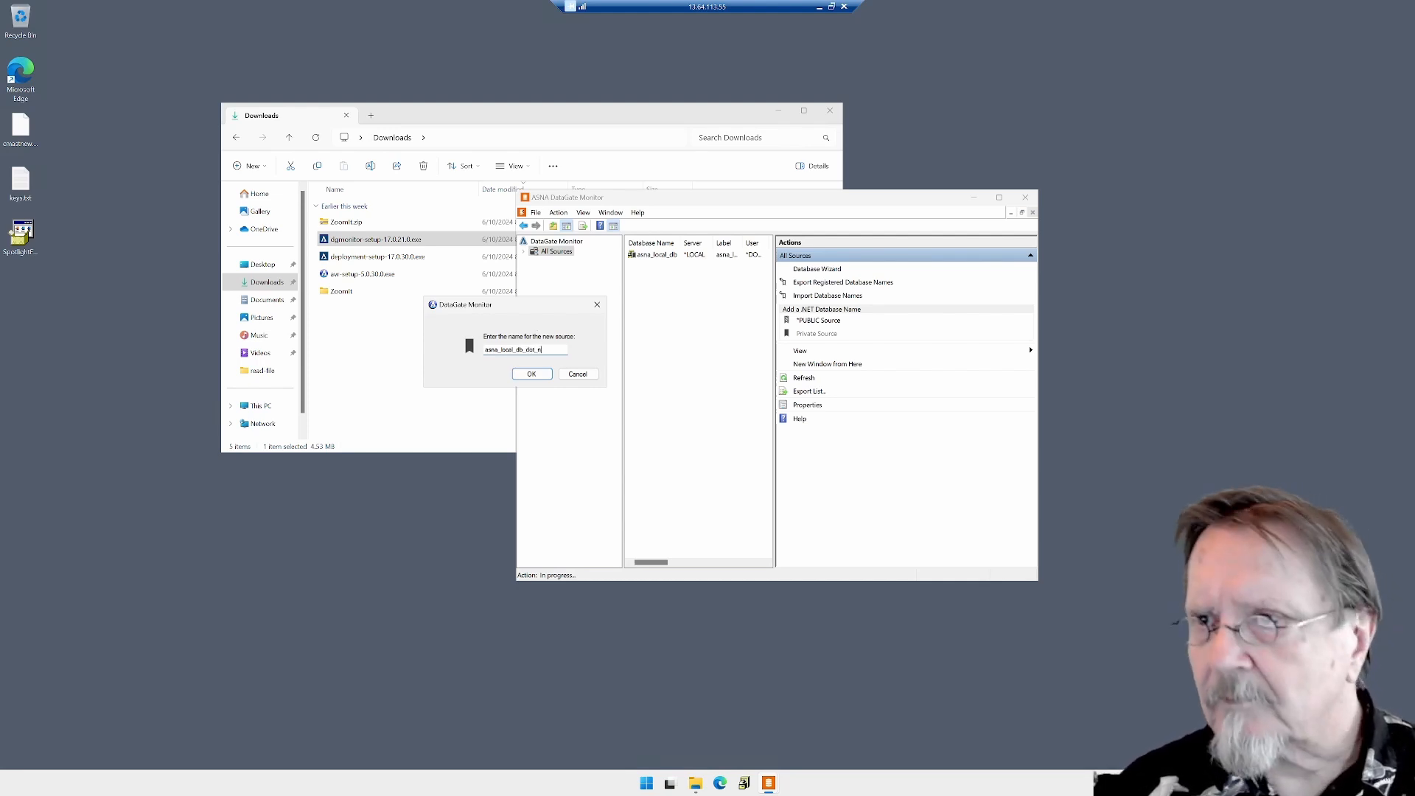
pyautogui.write('et')
pyautogui.click(532, 374)
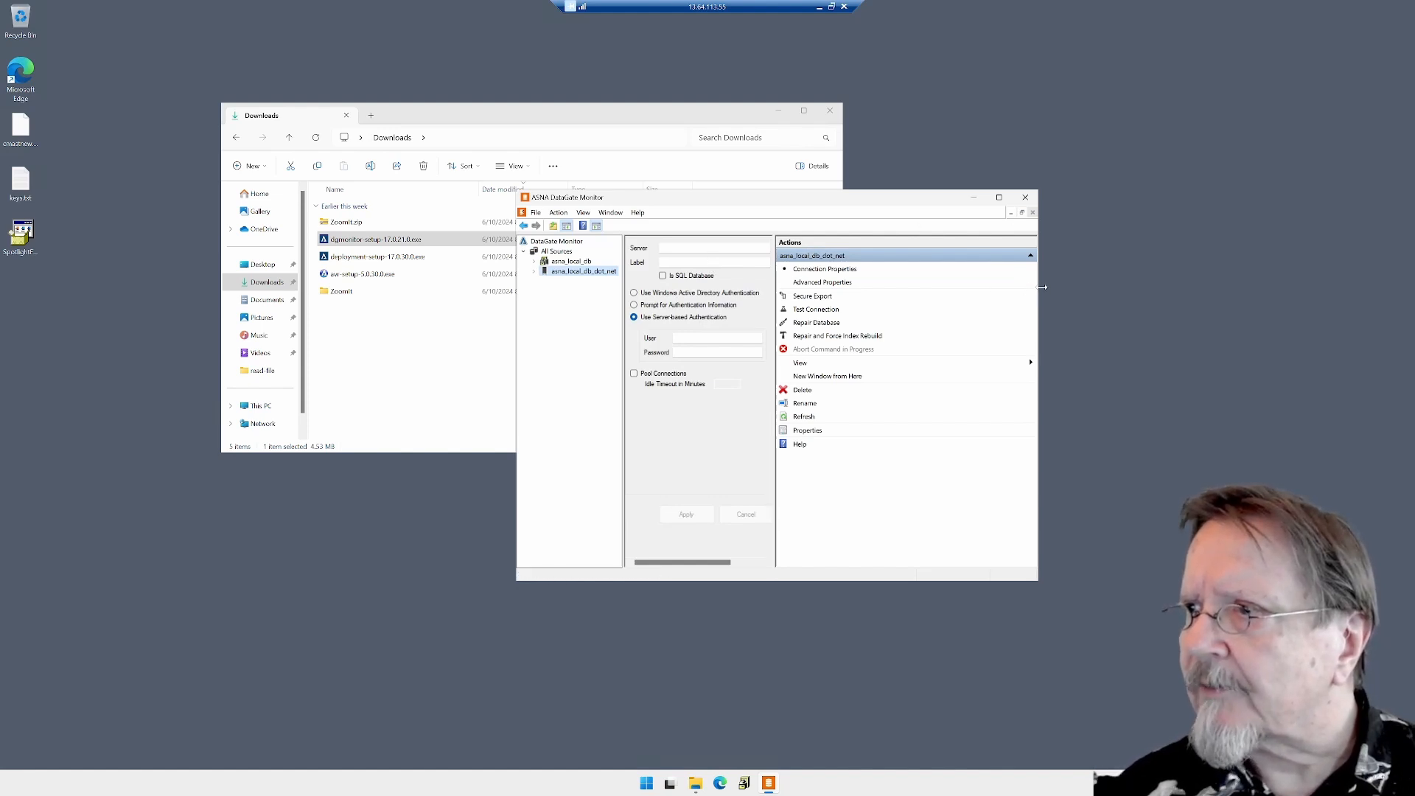
# Step: Widen the window and try browsing for a server, abandoning the first *LOCAL selection
pyautogui.moveTo(1038, 292); pyautogui.dragTo(1148, 299)
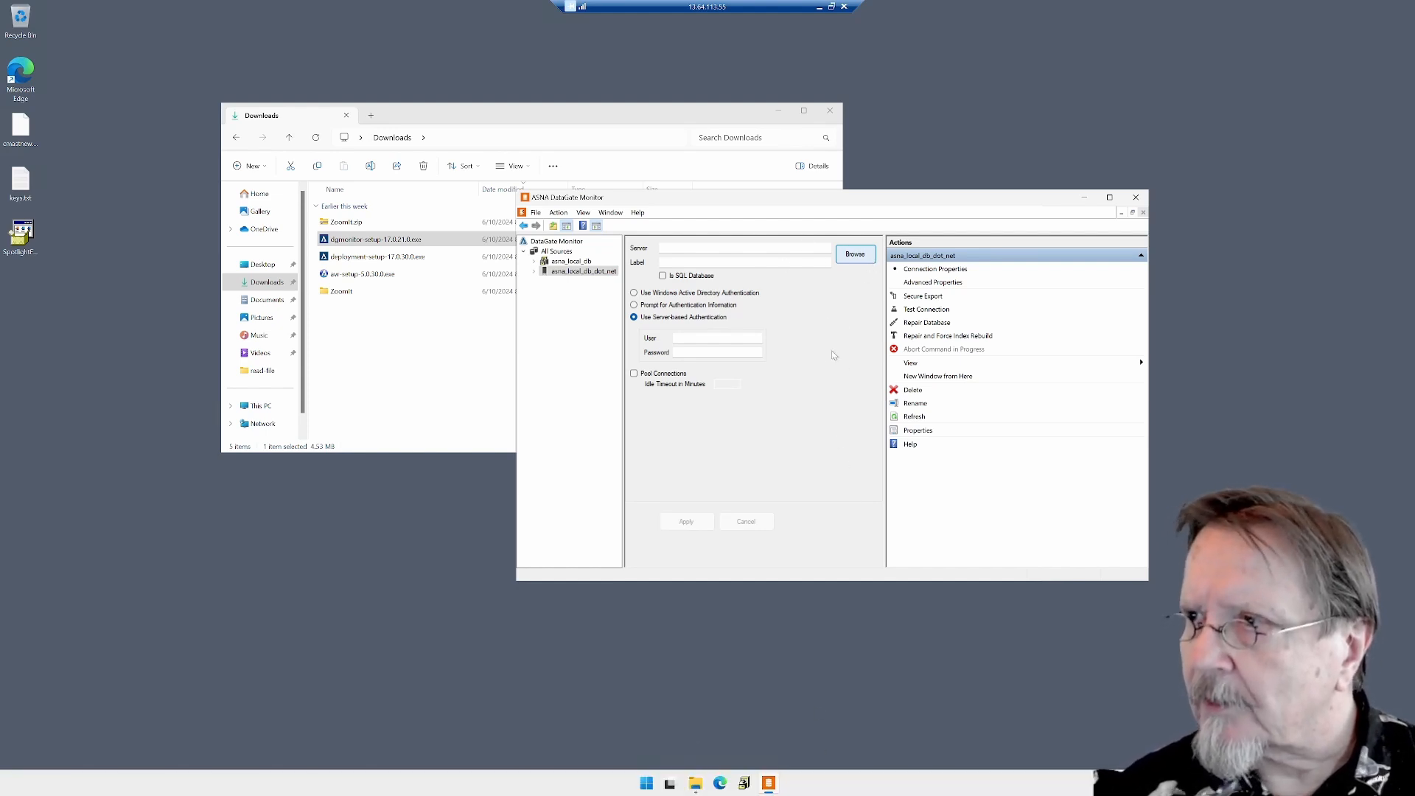
pyautogui.click(855, 254)
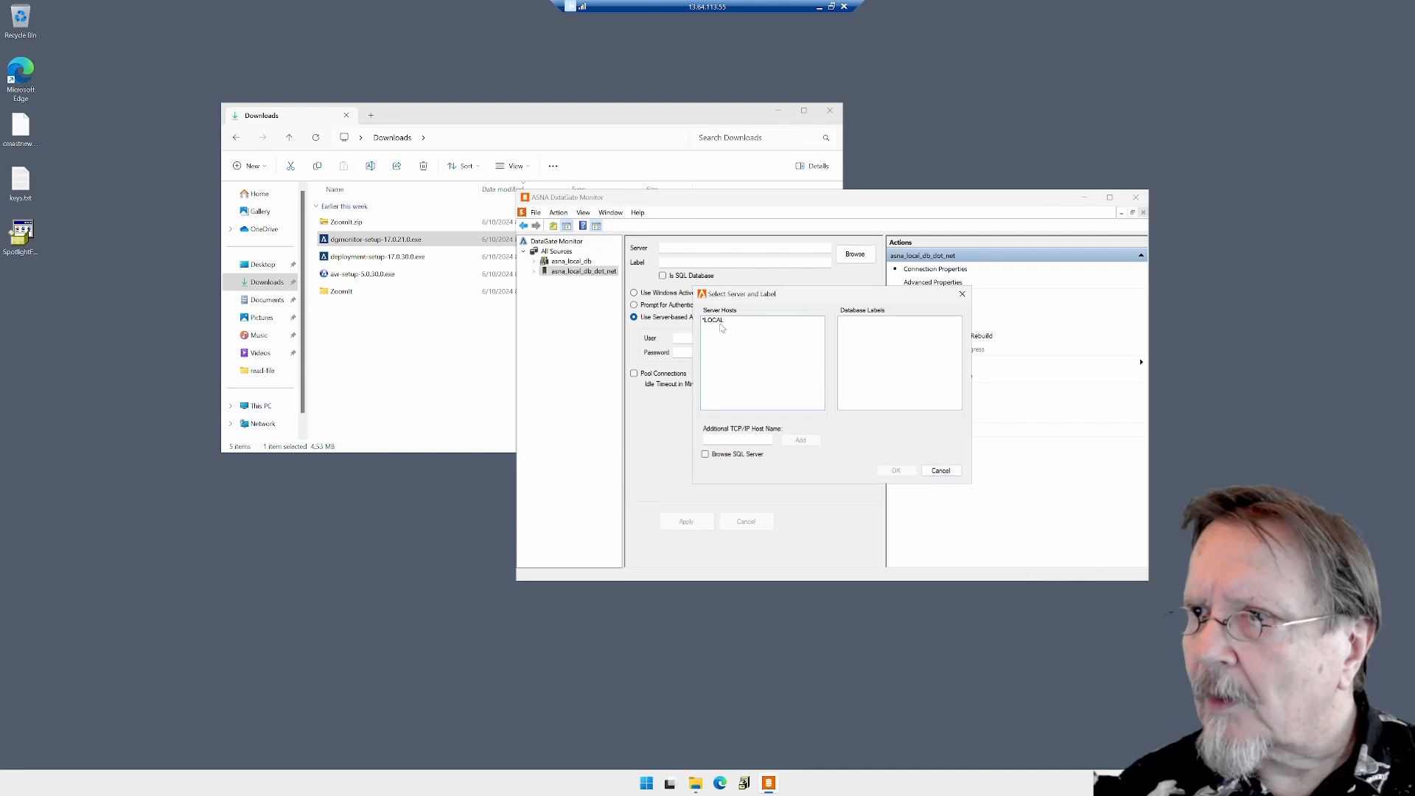
pyautogui.click(719, 321)
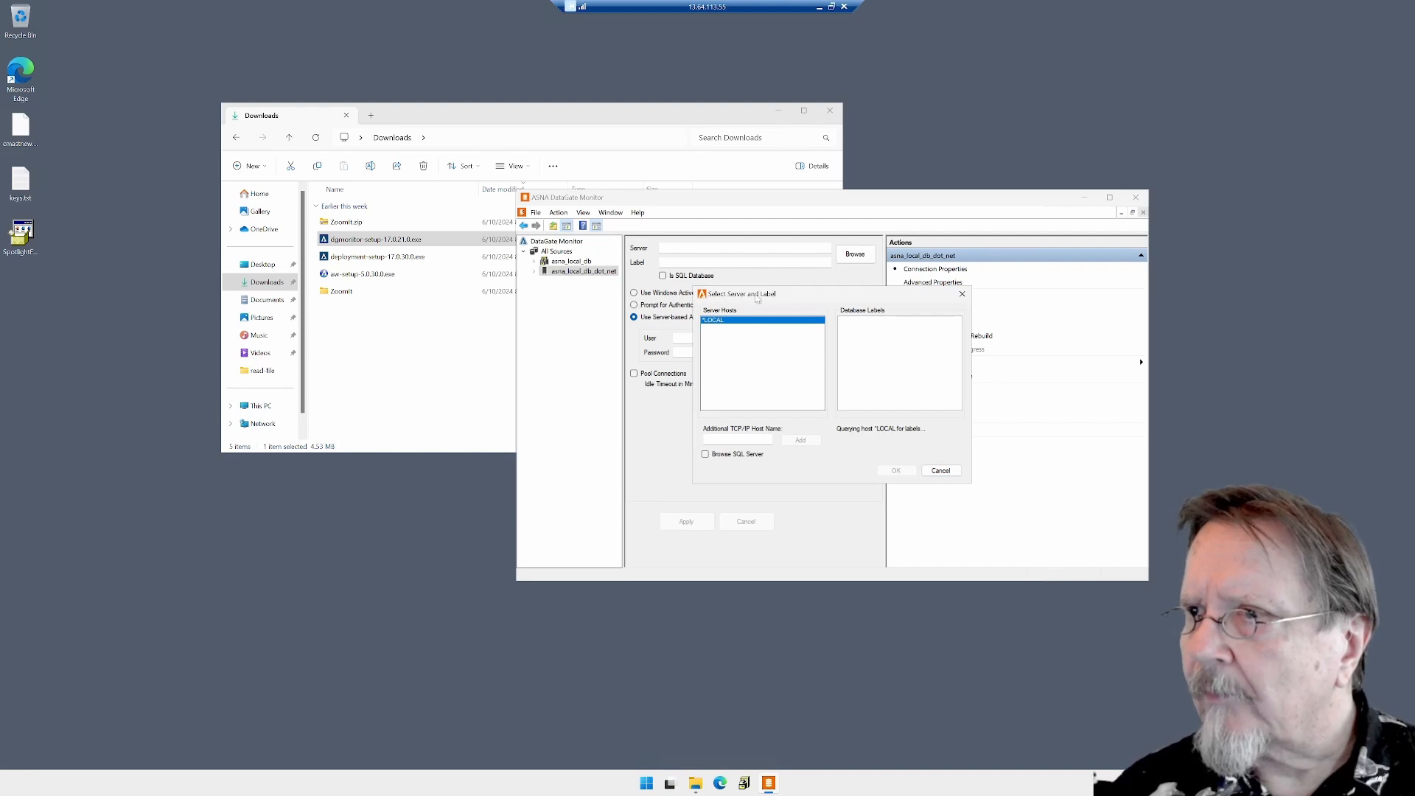
pyautogui.moveTo(757, 297); pyautogui.dragTo(285, 418)
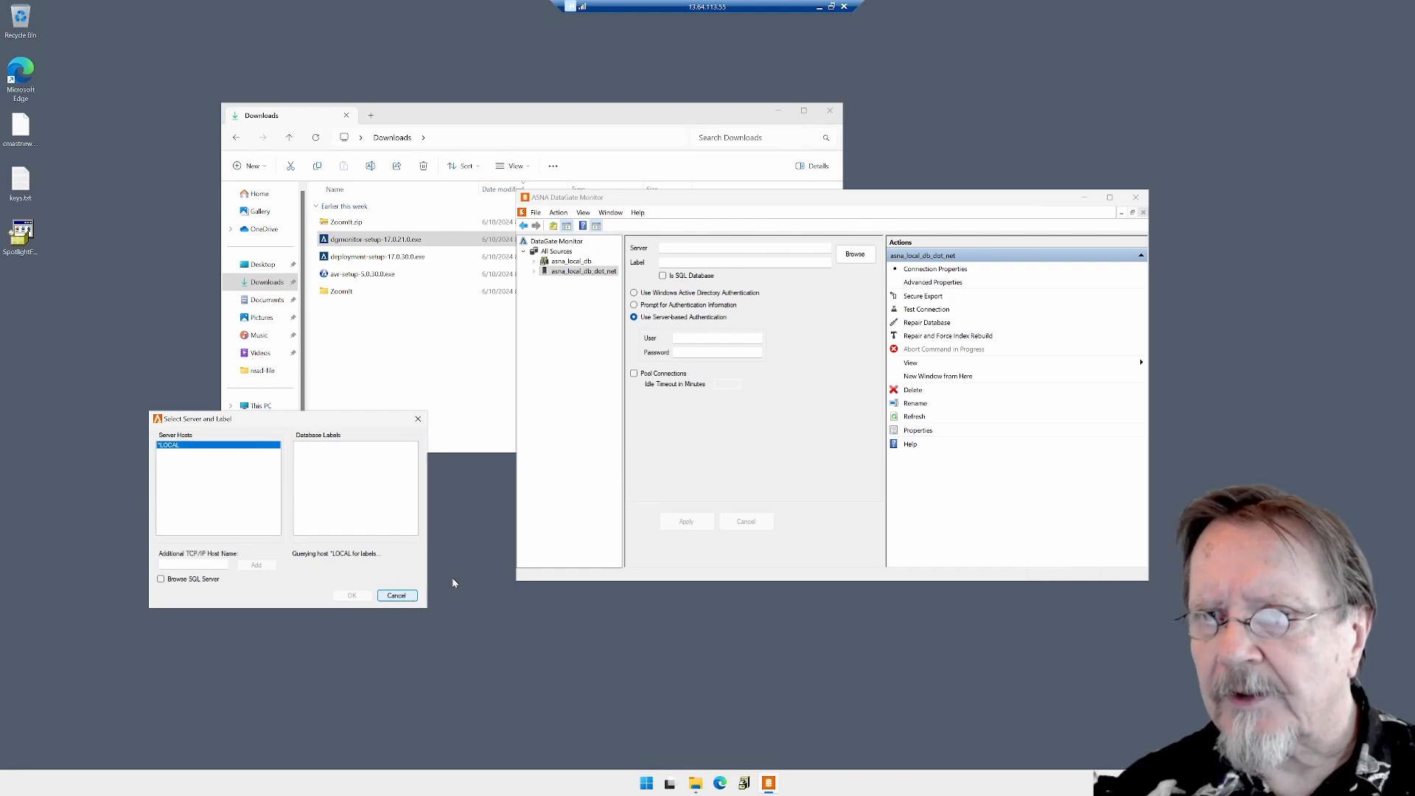
pyautogui.click(398, 597)
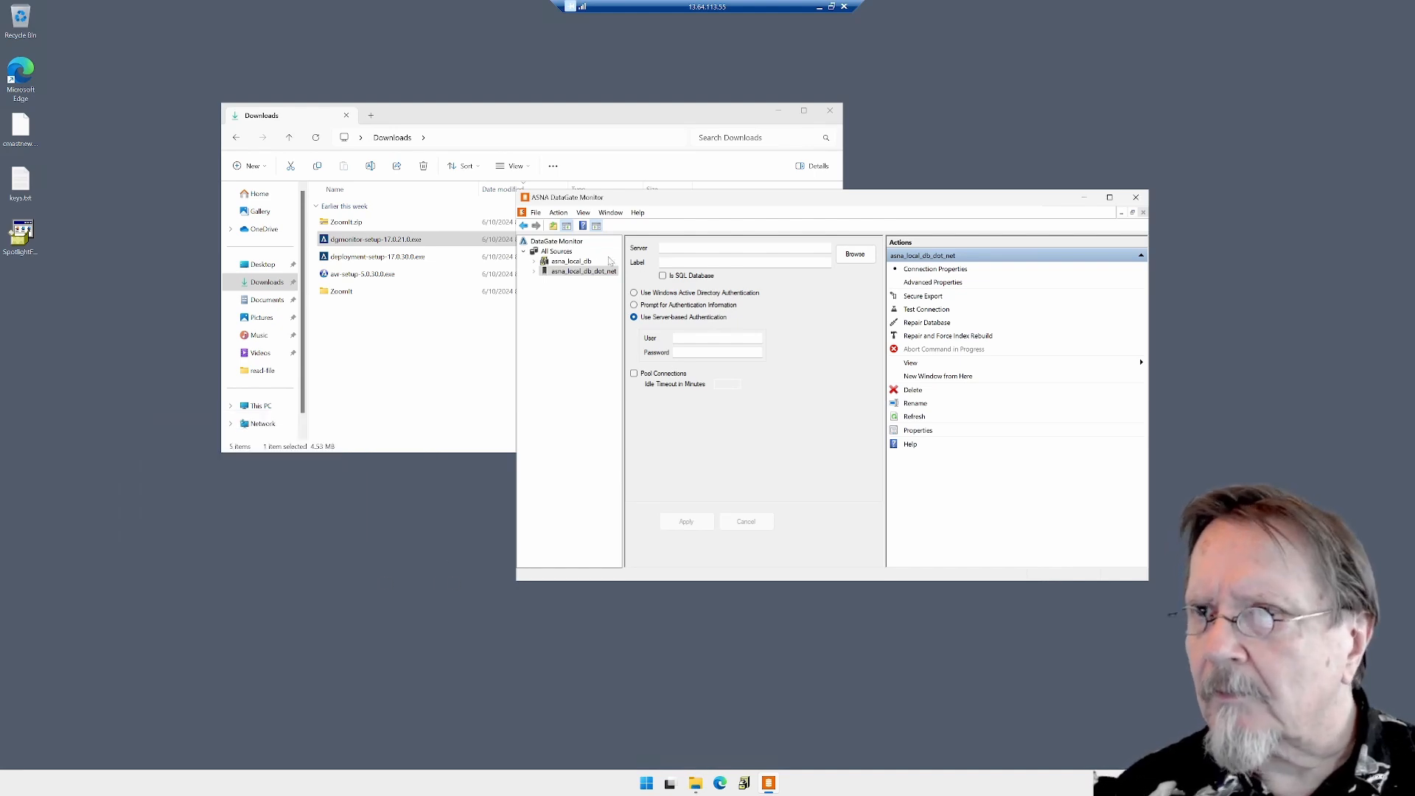
# Step: Set asna_local_db_dot_net to server *LOCAL and label asna_label_db, then dismiss the failed connection test
pyautogui.rightClick(579, 273)
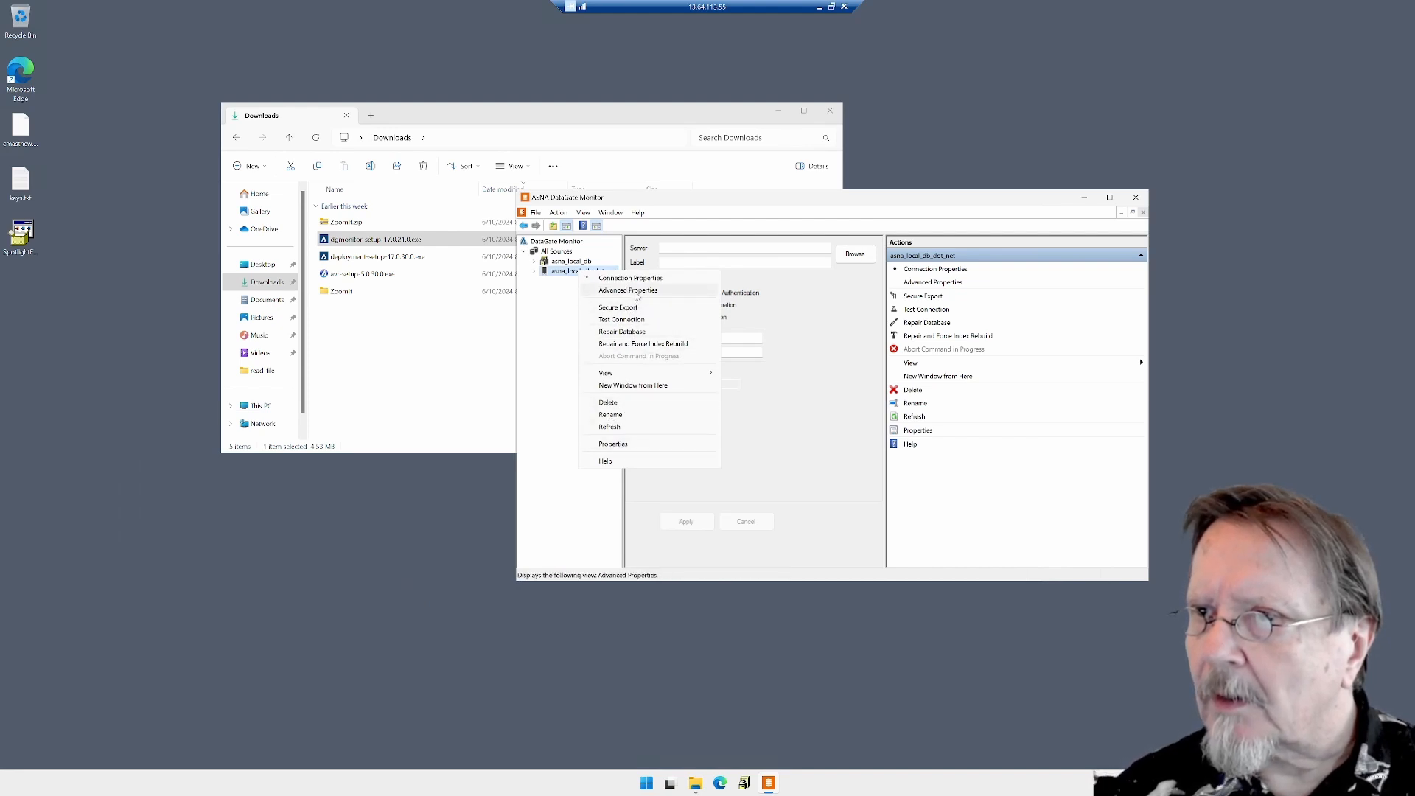
pyautogui.click(635, 279)
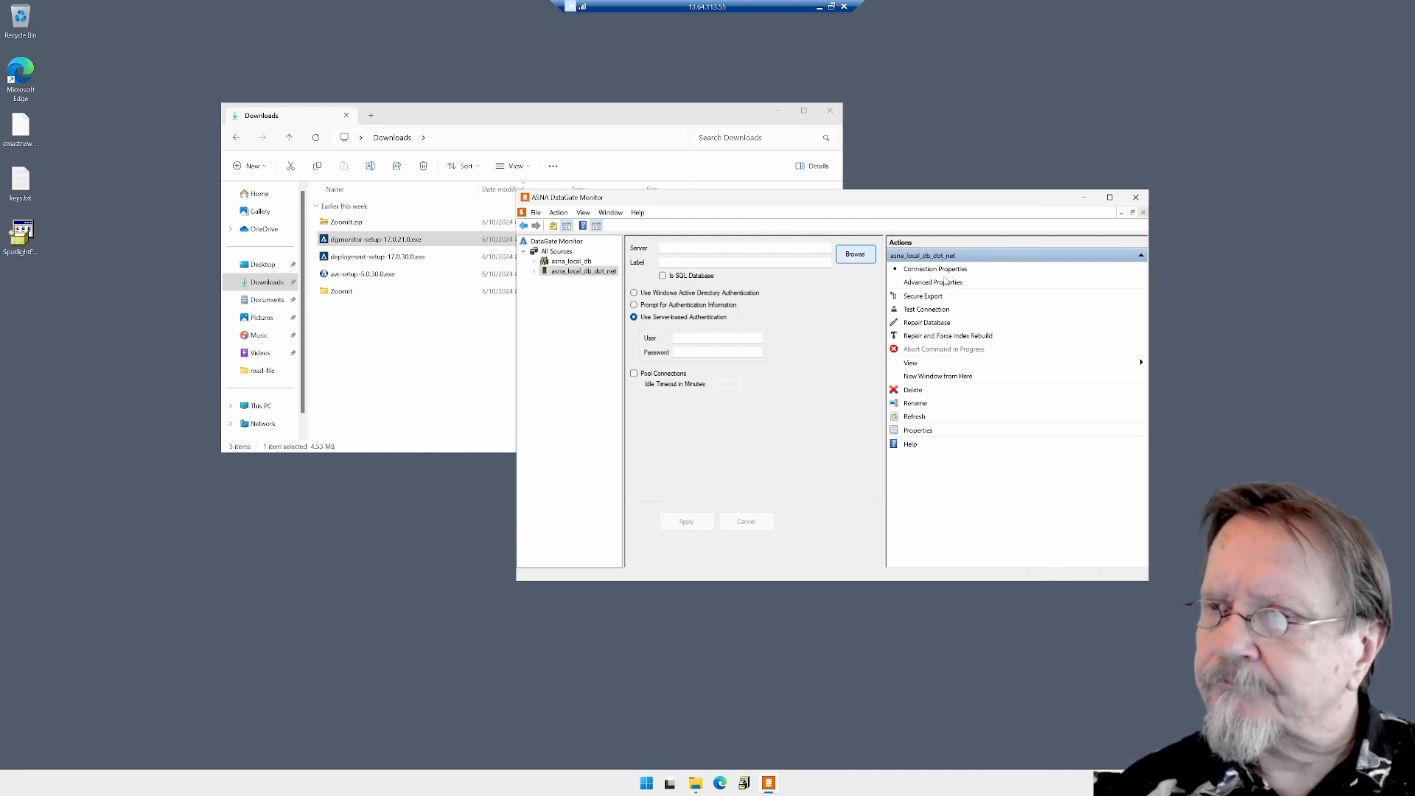
pyautogui.click(868, 256)
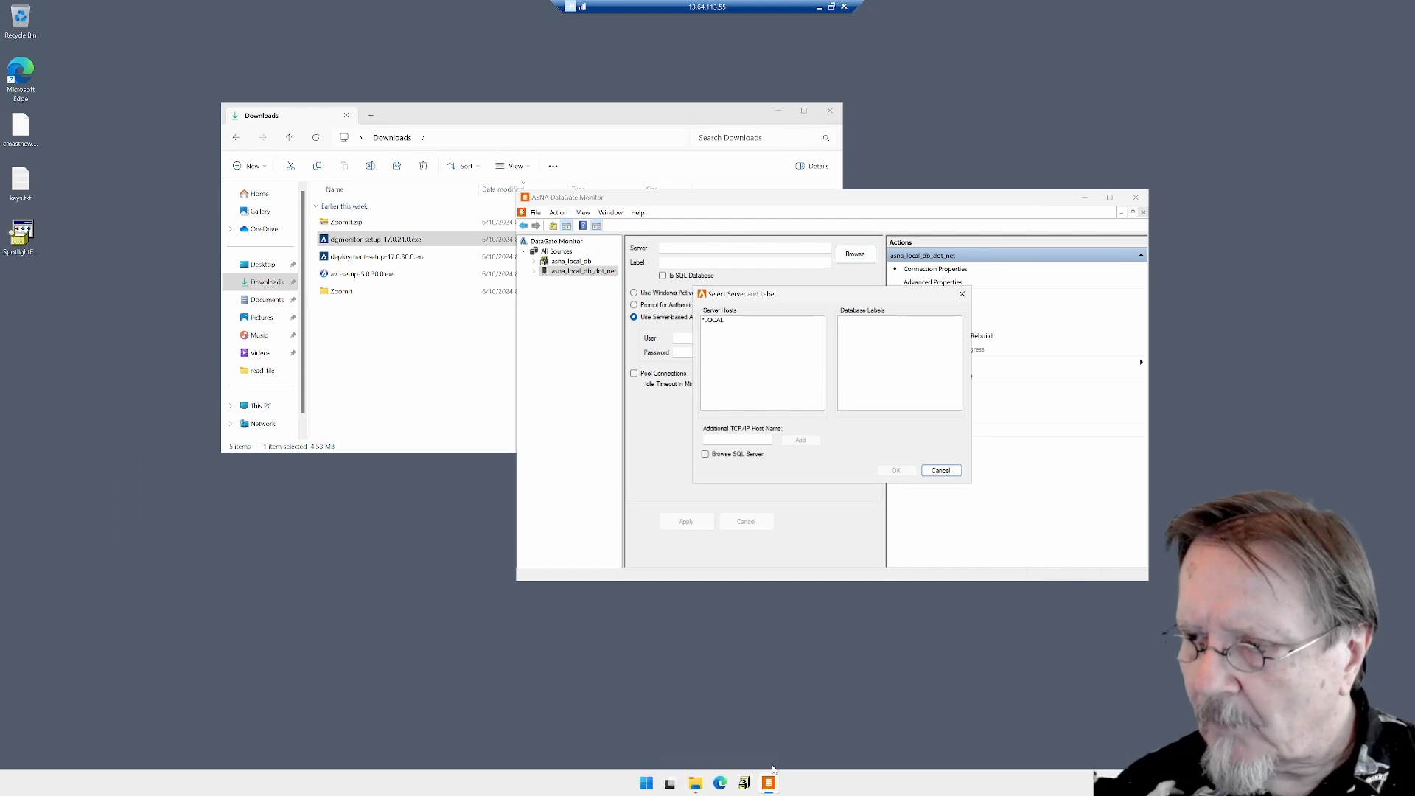
pyautogui.moveTo(772, 787)
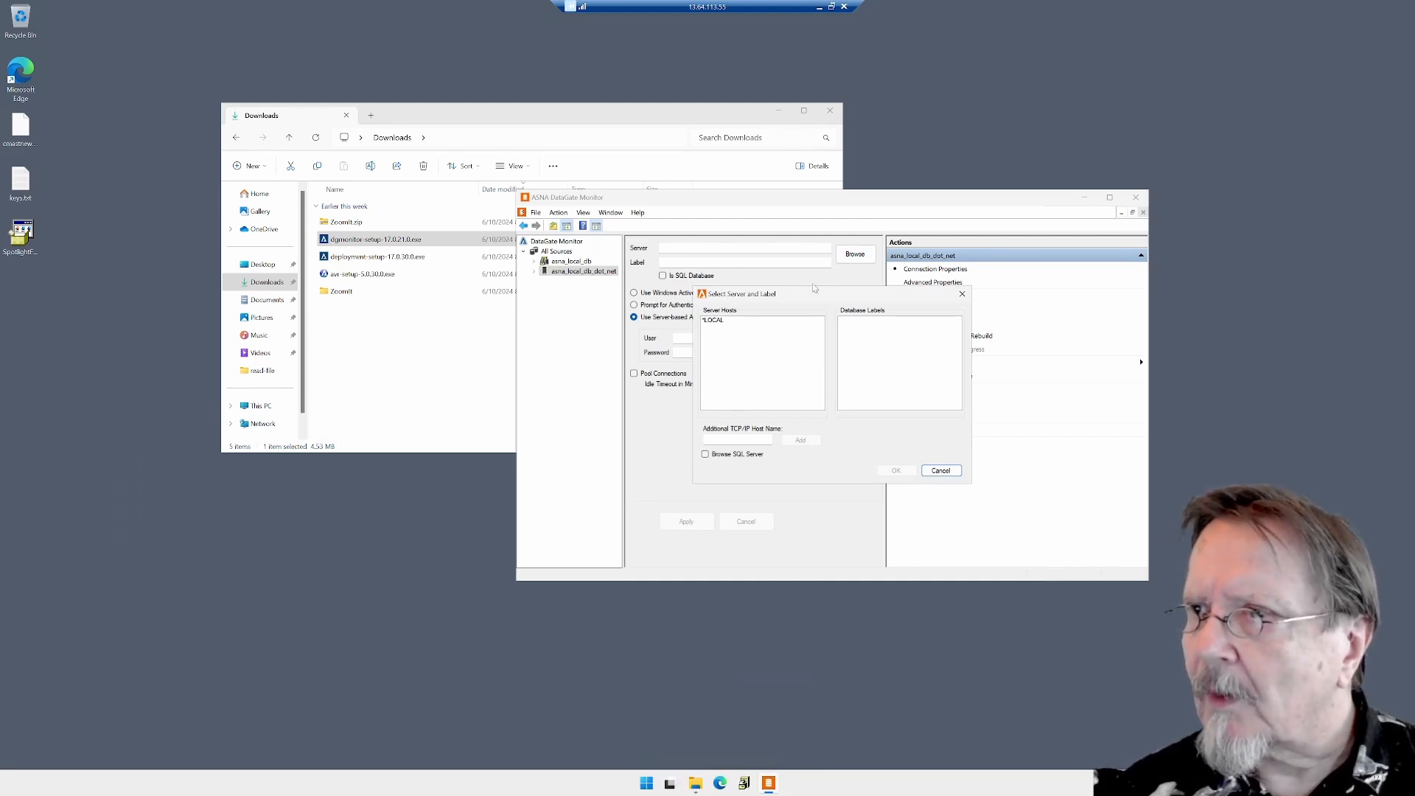
pyautogui.moveTo(808, 296); pyautogui.dragTo(226, 326)
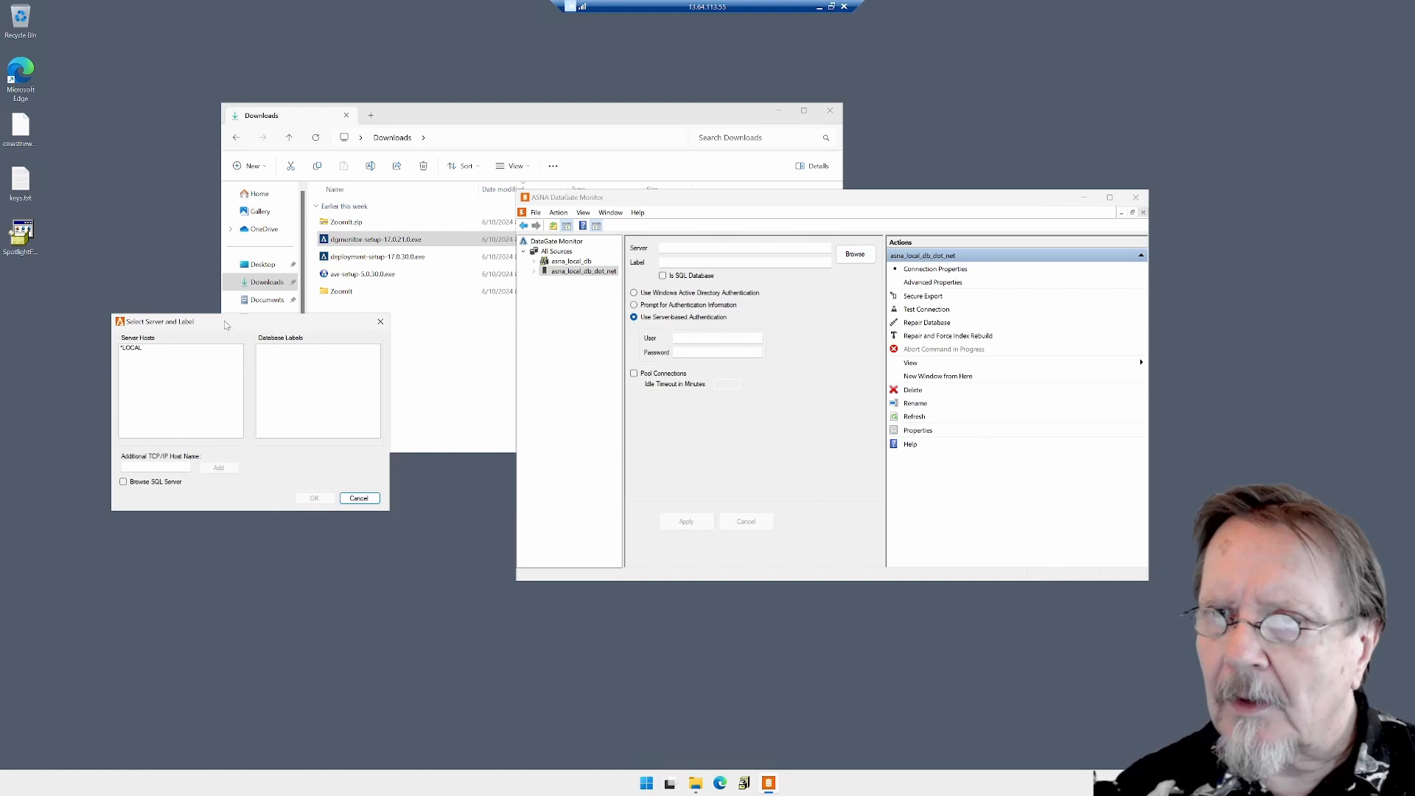
pyautogui.click(129, 347)
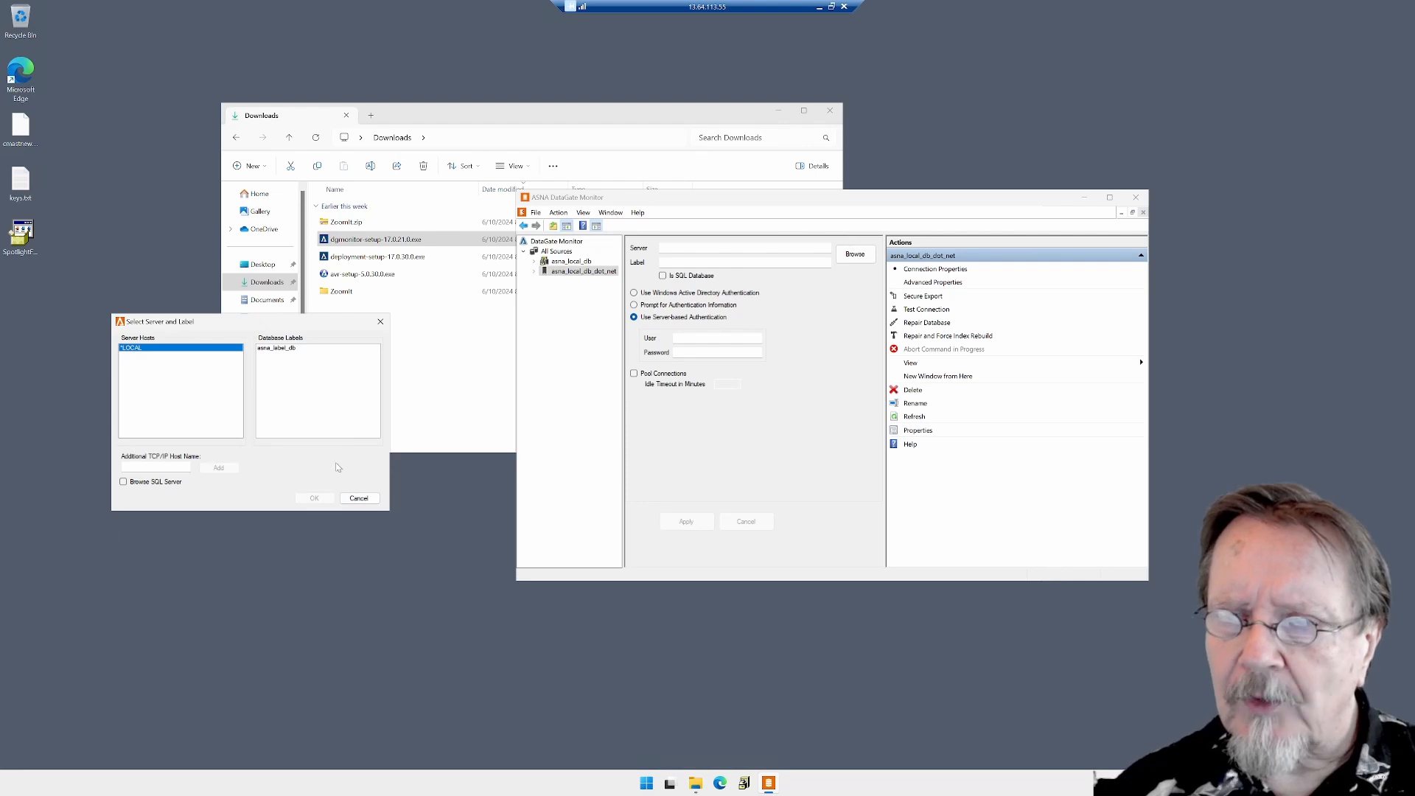
pyautogui.click(278, 348)
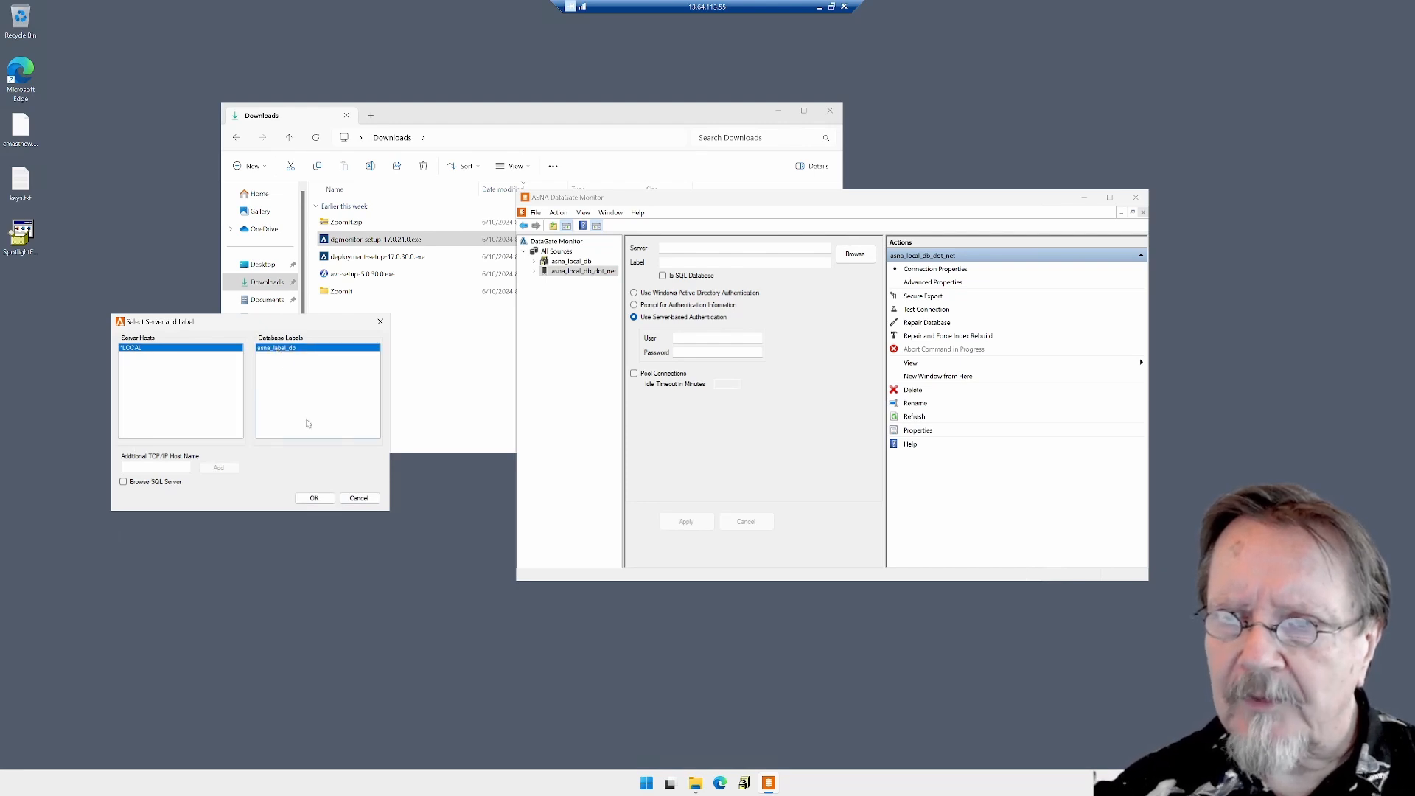
pyautogui.click(314, 499)
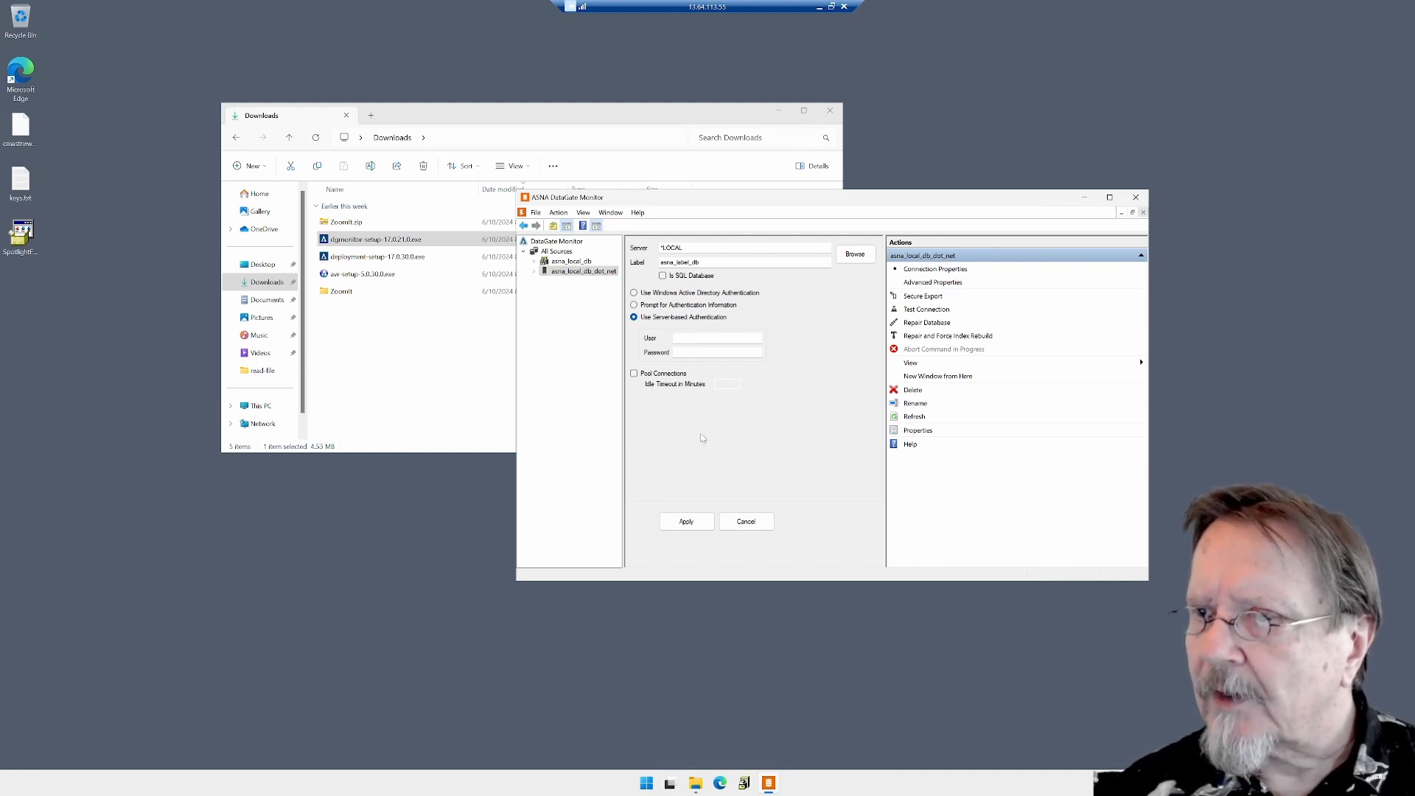
pyautogui.click(932, 315)
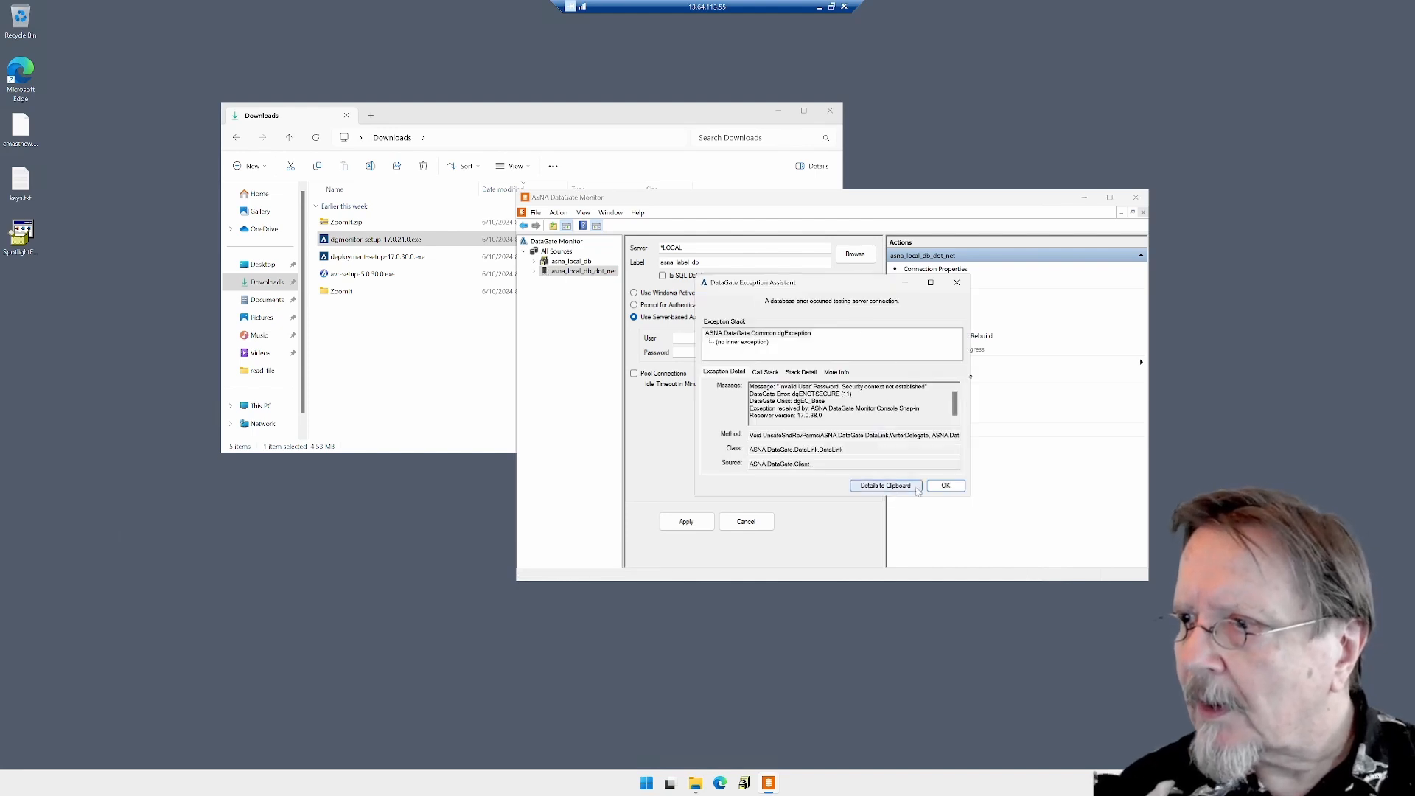
pyautogui.click(944, 486)
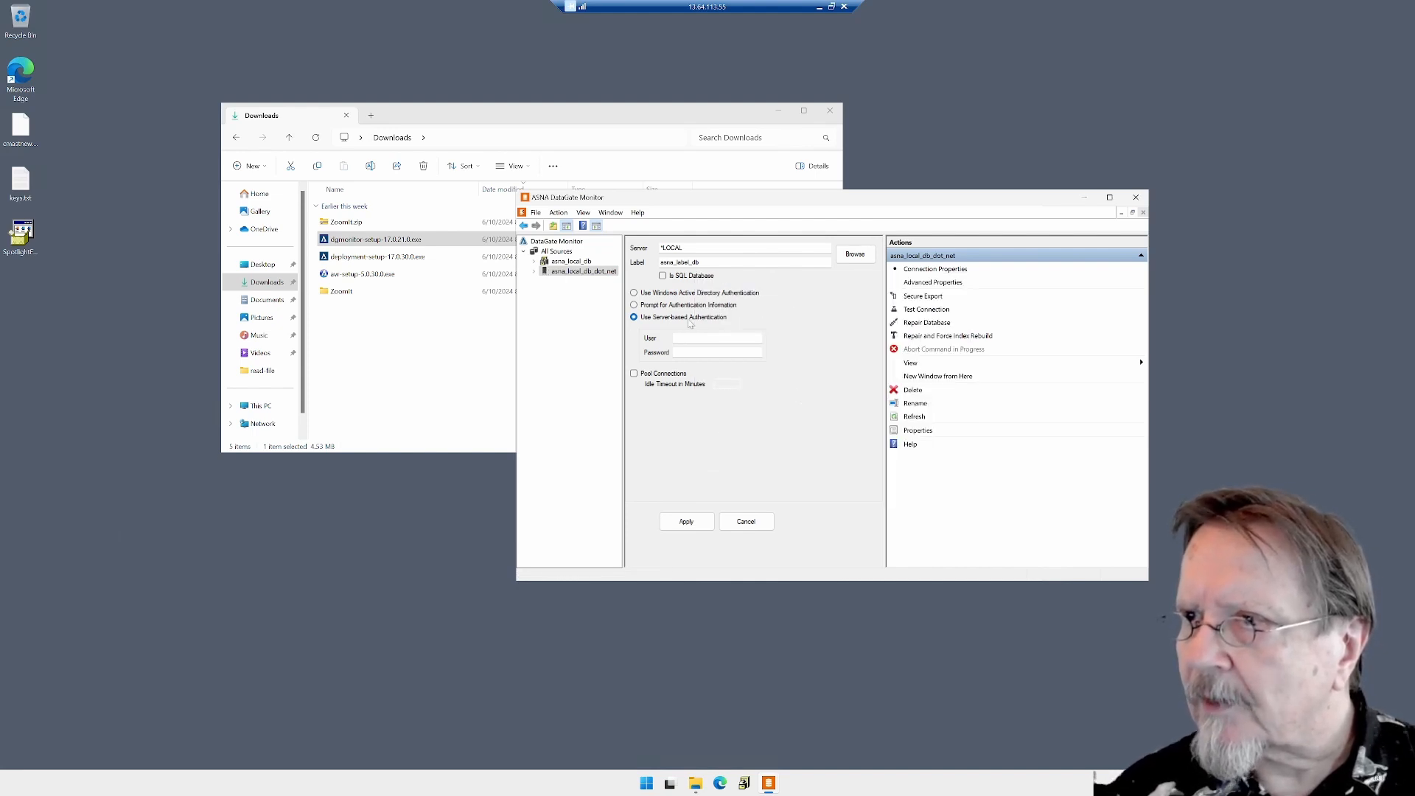
# Step: Enable Windows Active Directory Authentication, confirm the successful connection test, and move the window aside
pyautogui.click(658, 294)
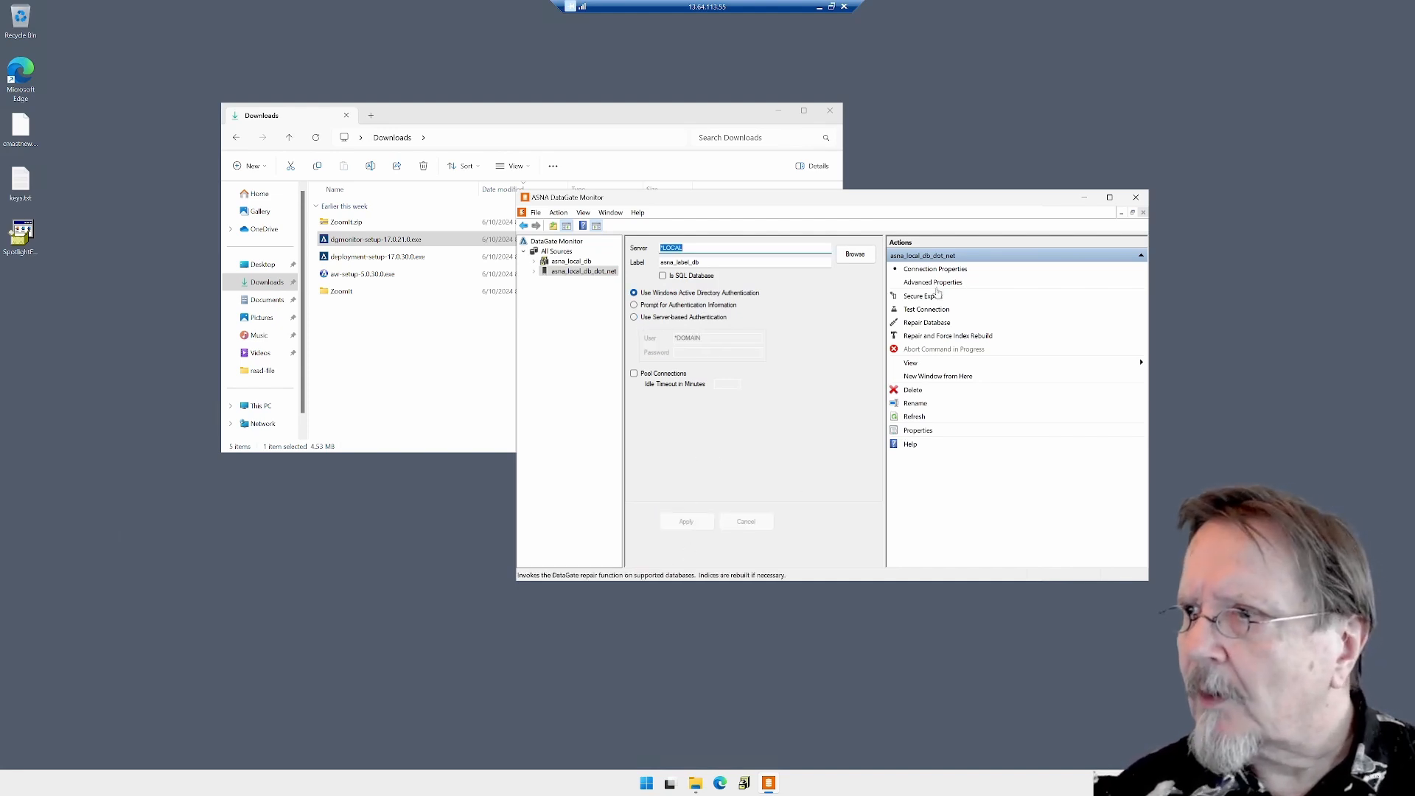
pyautogui.click(927, 312)
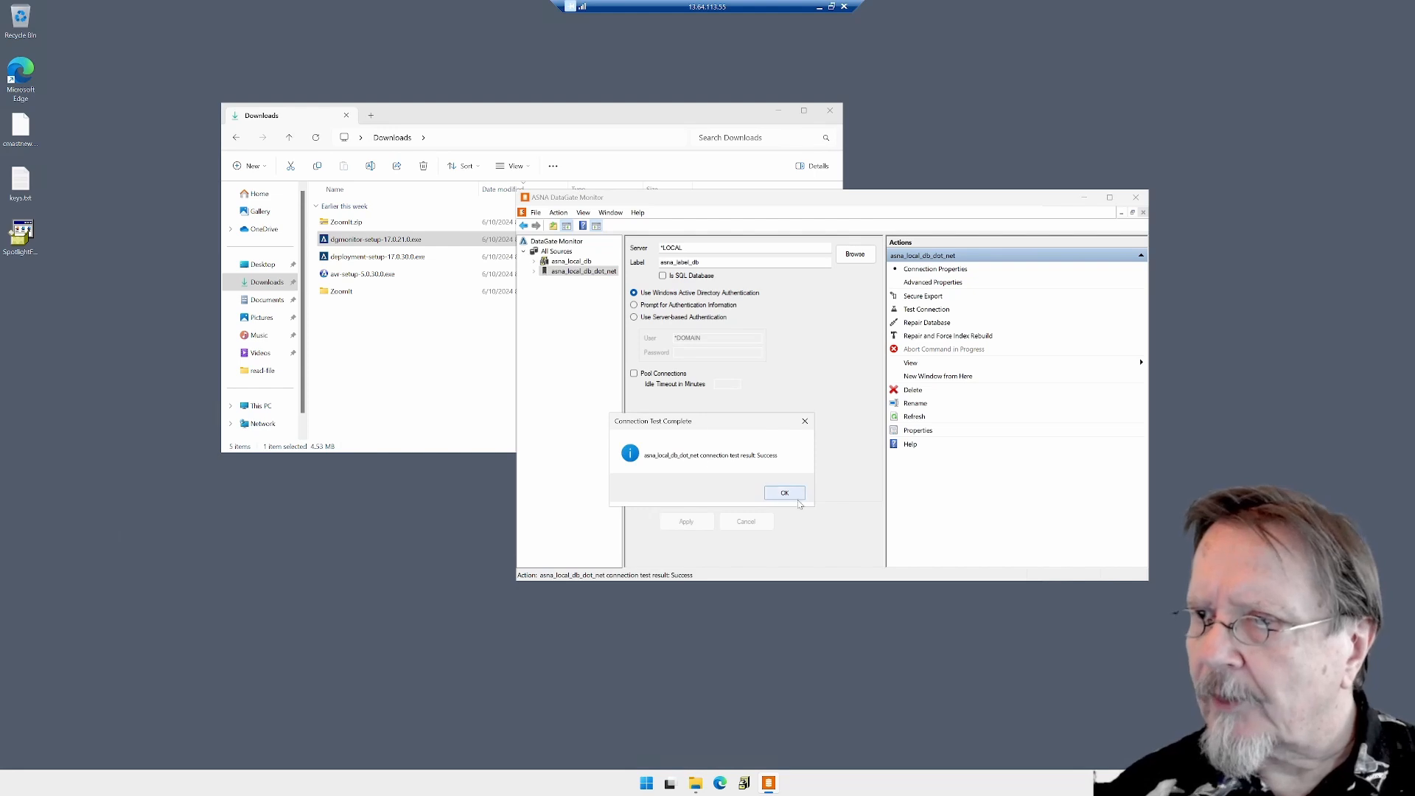
pyautogui.click(785, 493)
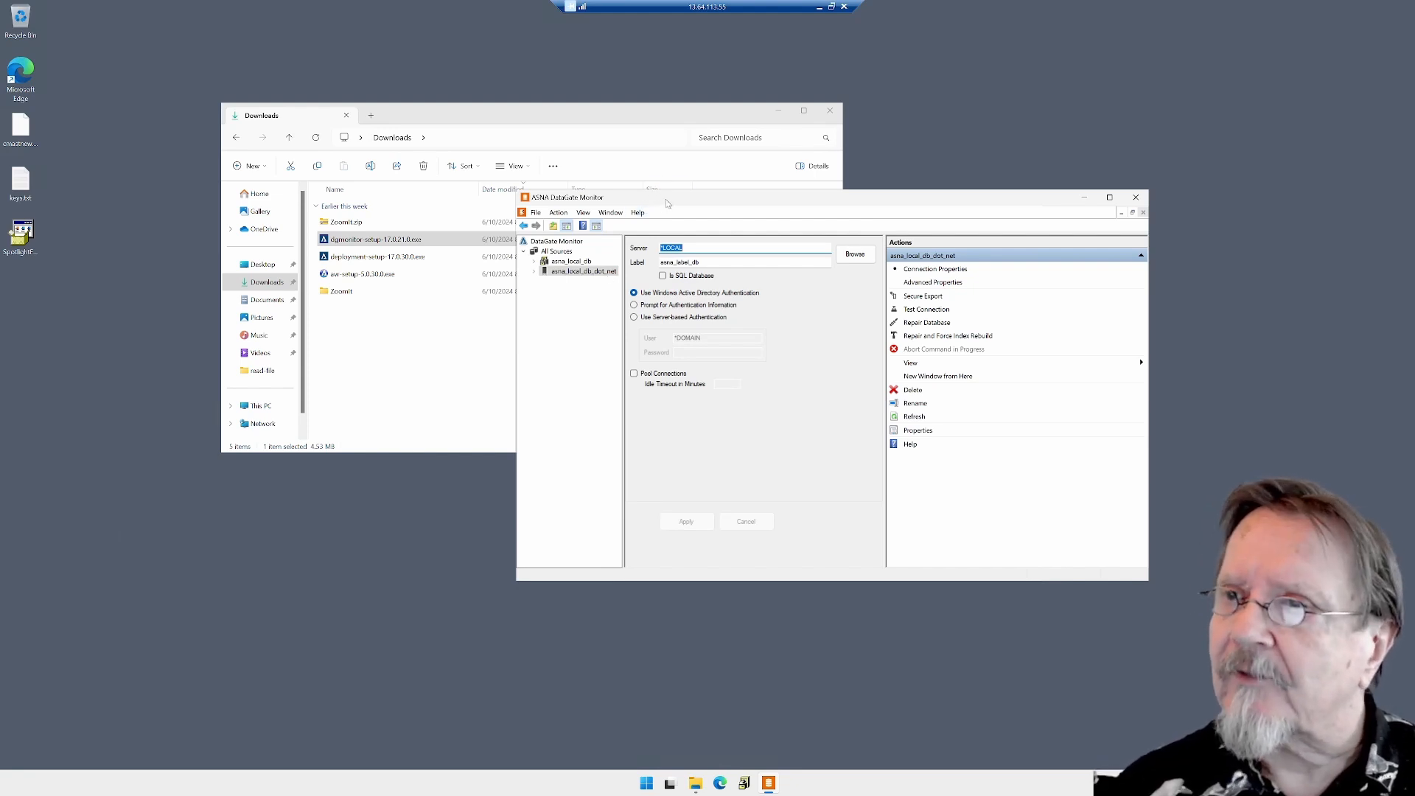
pyautogui.moveTo(670, 204); pyautogui.dragTo(788, 169)
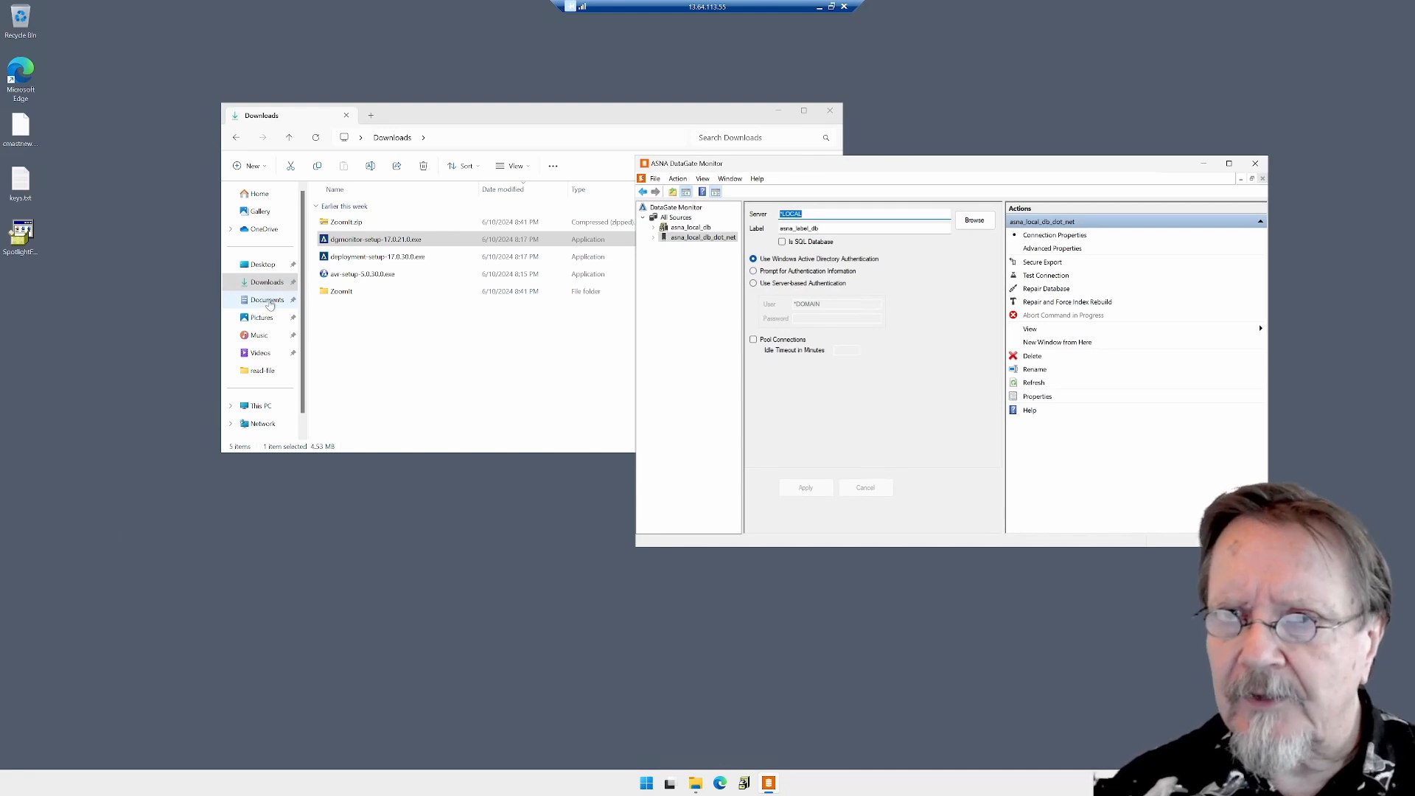
# Step: Browse from C: through Users, the profile, AppData\Local\ASNA\Datagate and select DatabaseNames.config
pyautogui.click(259, 406)
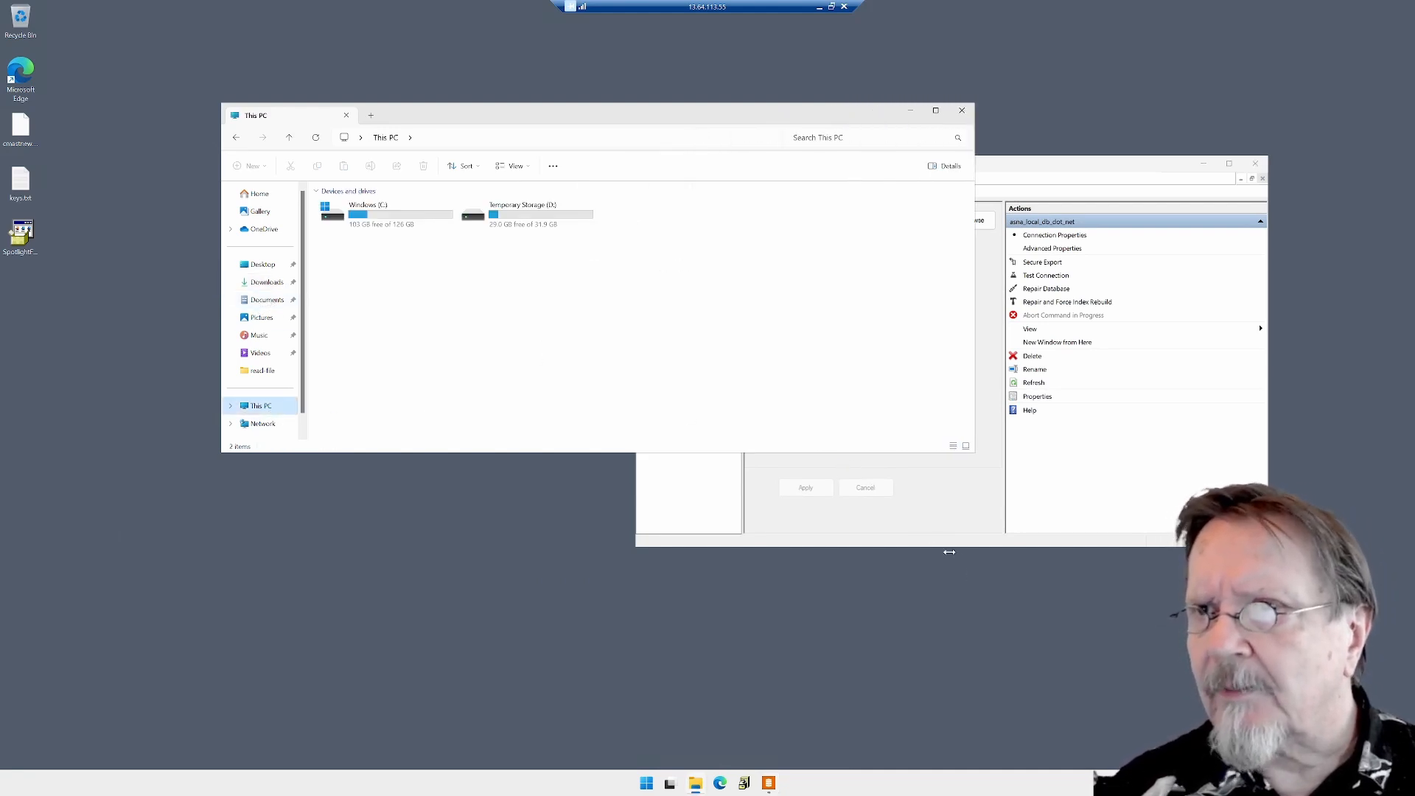
pyautogui.click(352, 221)
pyautogui.doubleClick(359, 221)
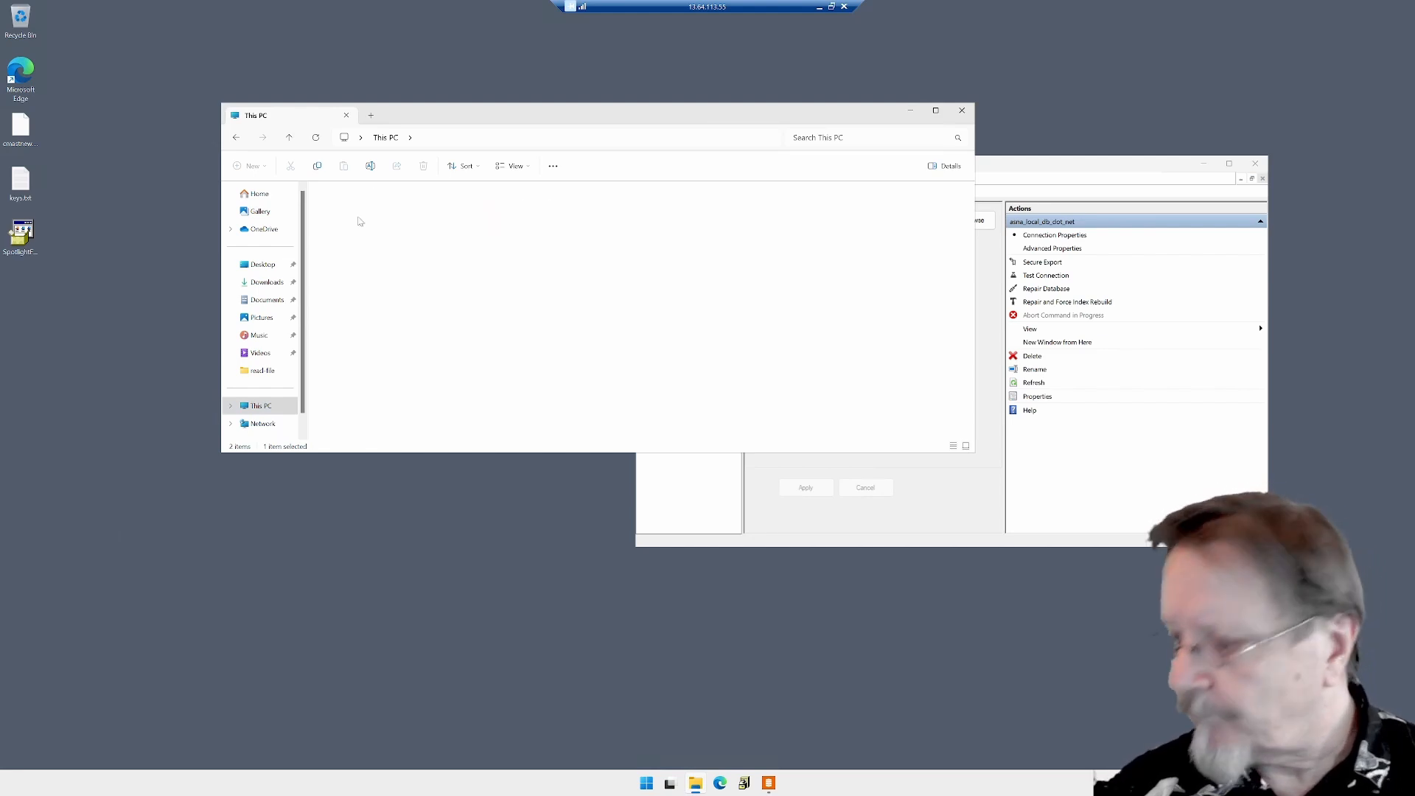
pyautogui.doubleClick(343, 312)
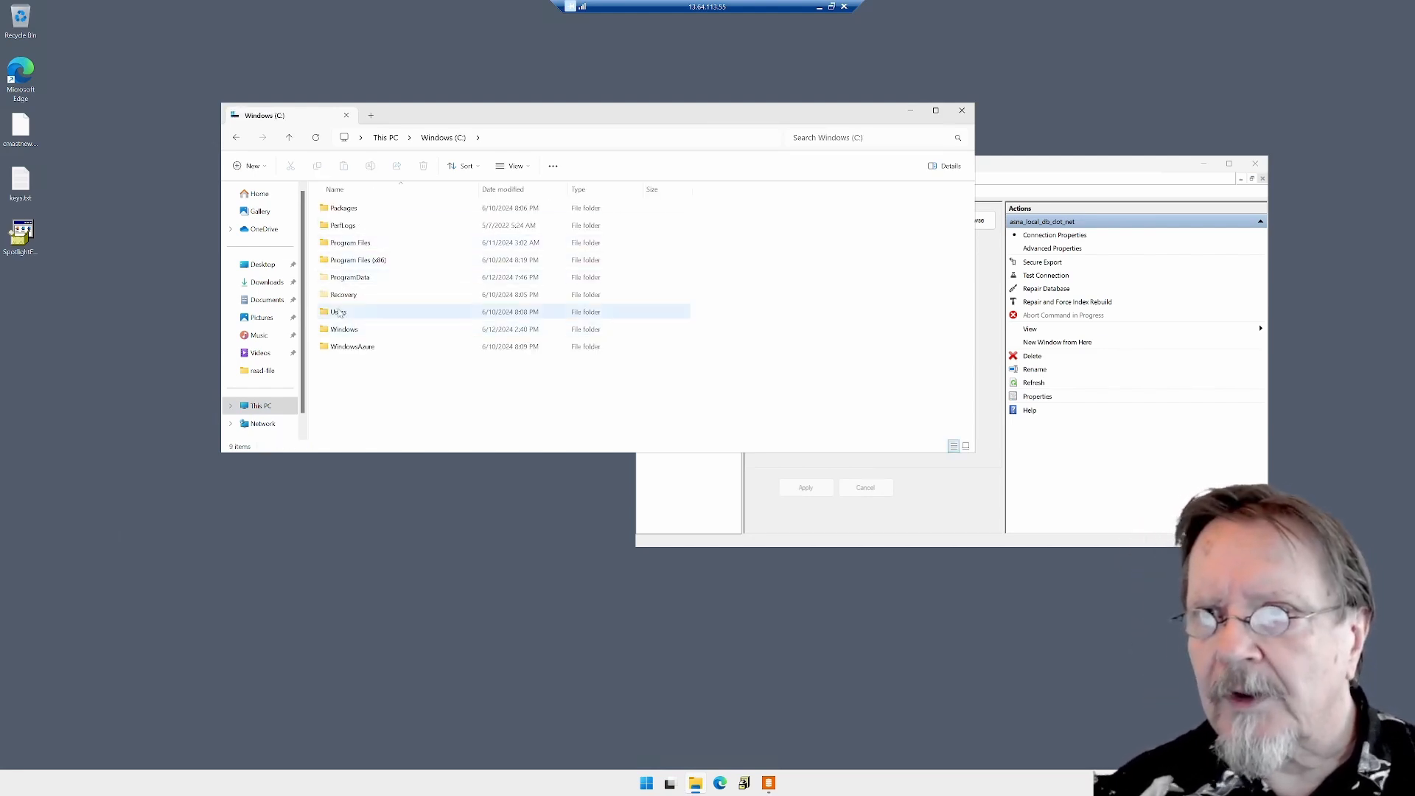
pyautogui.doubleClick(340, 244)
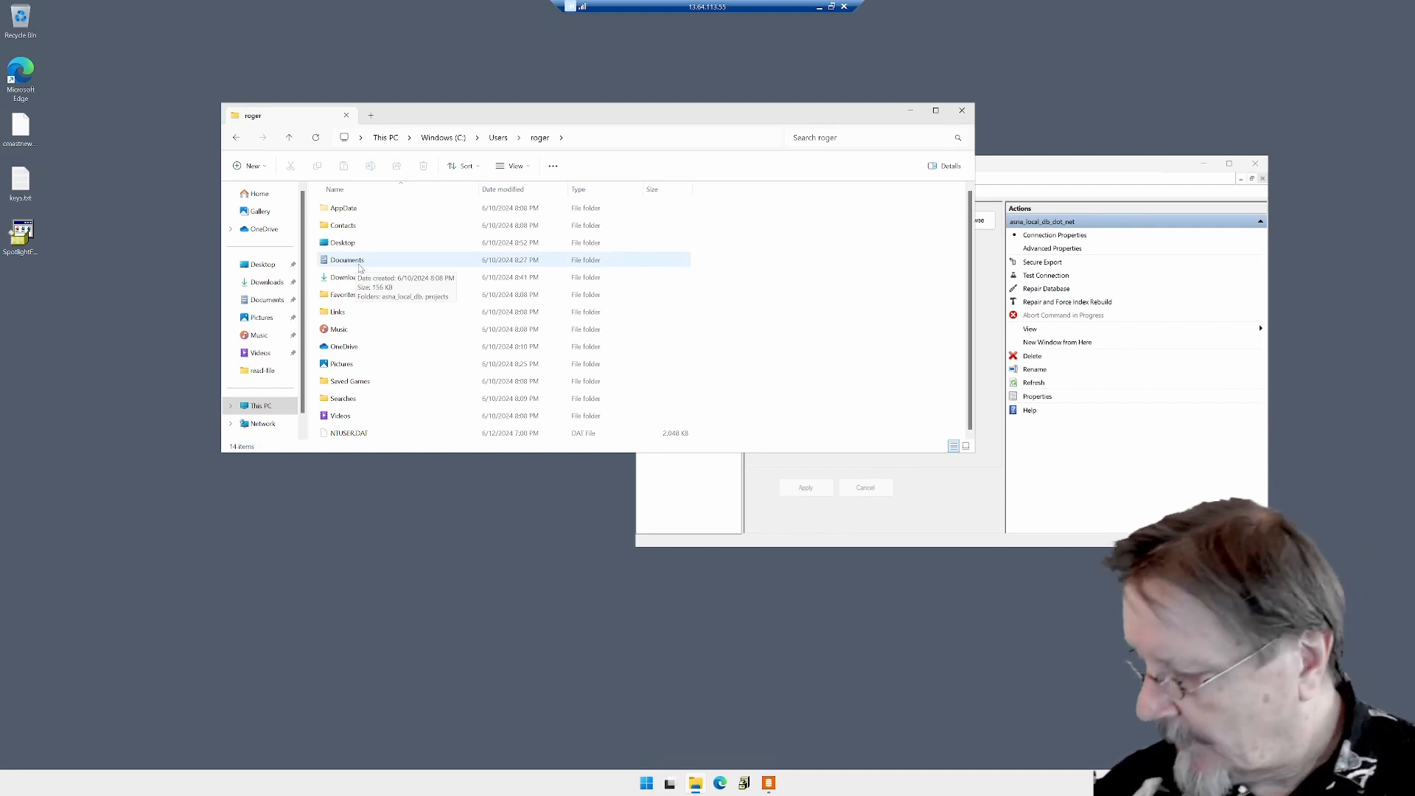
pyautogui.doubleClick(343, 210)
pyautogui.doubleClick(339, 209)
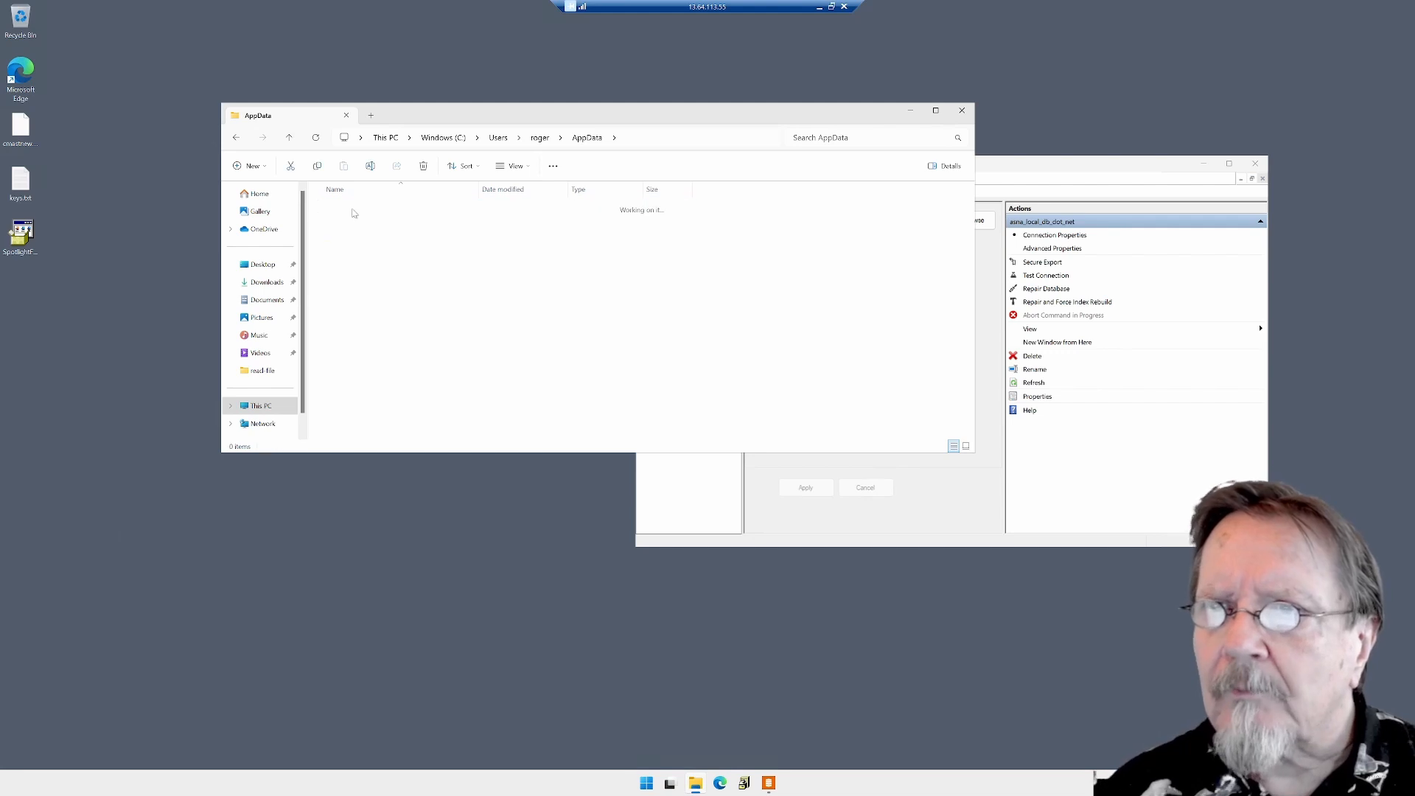
pyautogui.doubleClick(340, 209)
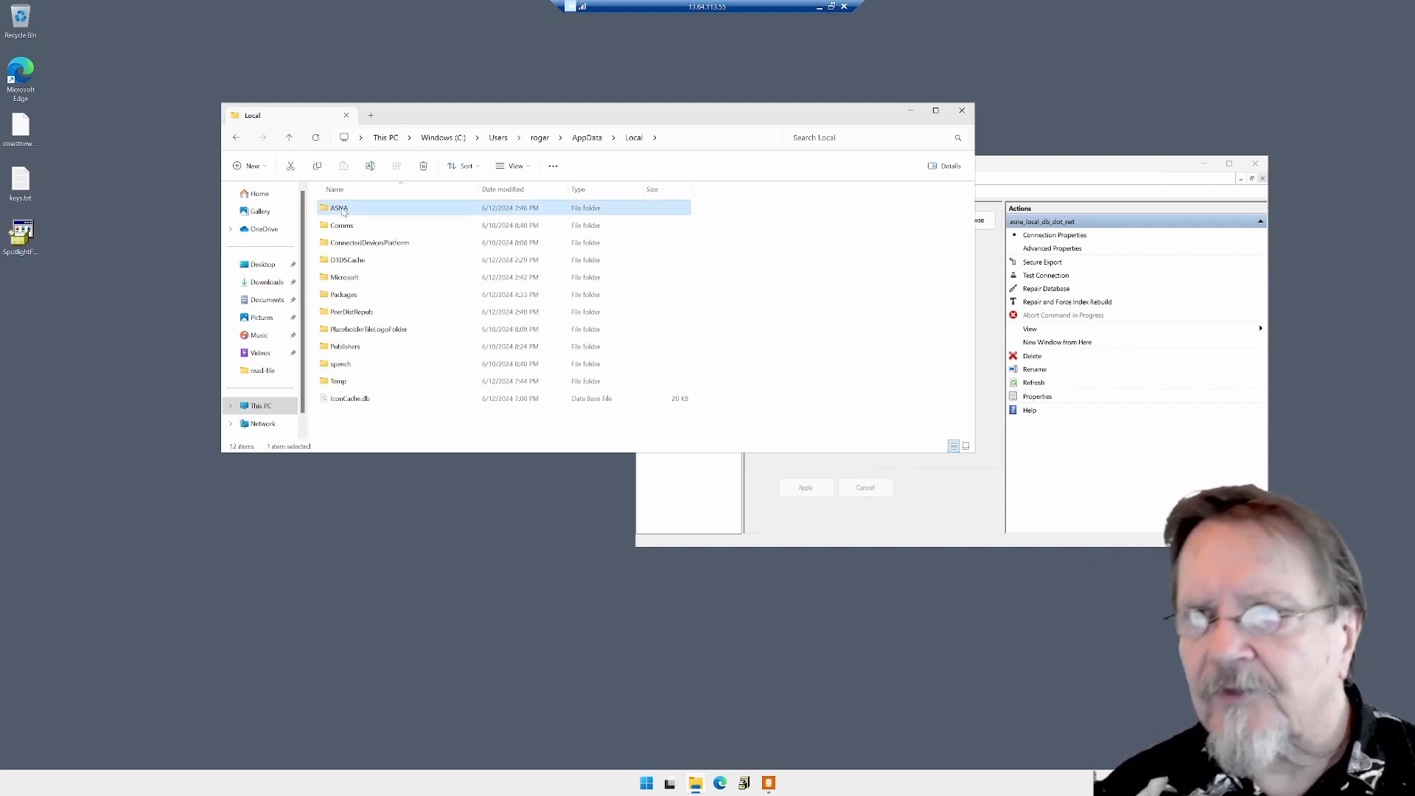
pyautogui.doubleClick(345, 209)
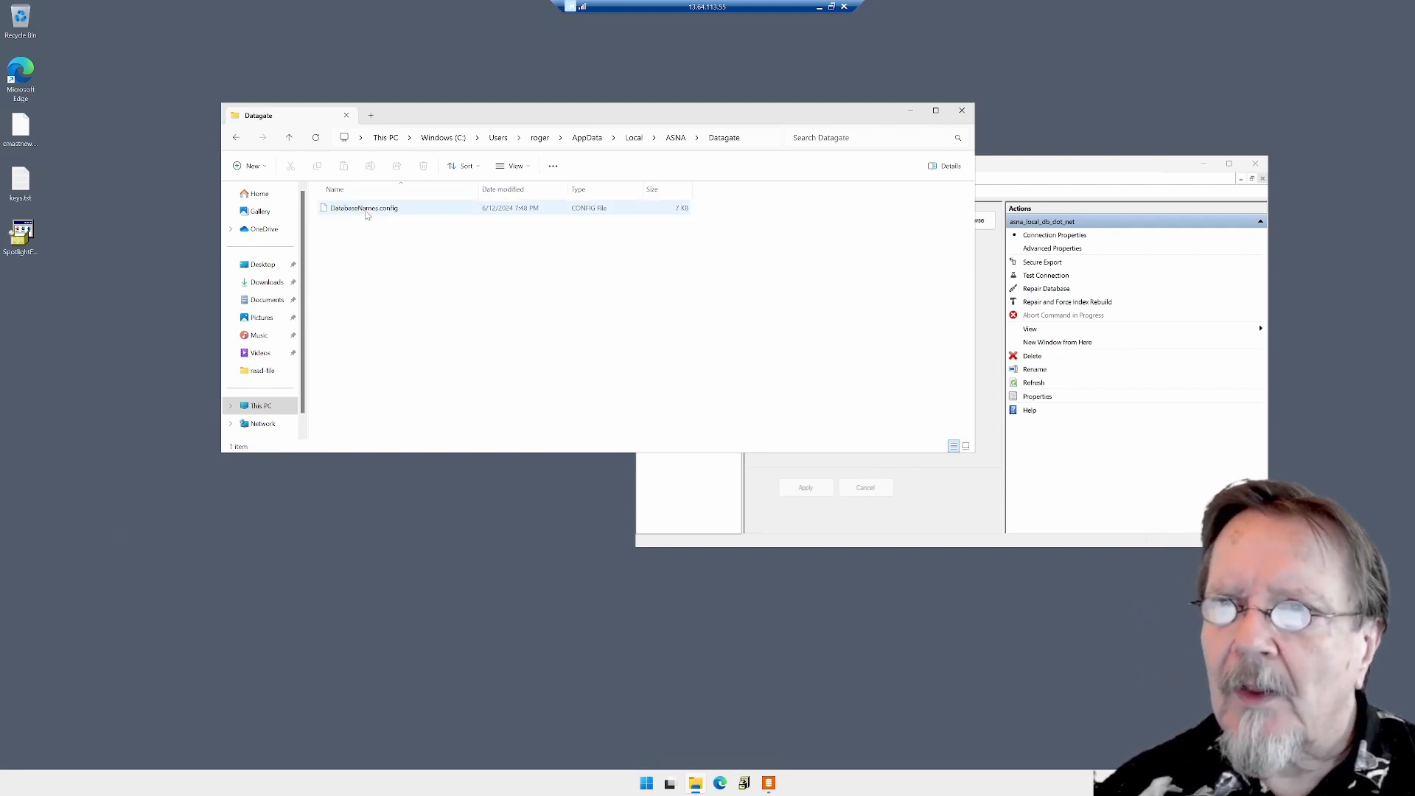
pyautogui.click(366, 213)
# Step: Make Notepad the default for .config files, view the encrypted DatabaseNames.config, then close Notepad
pyautogui.rightClick(367, 213)
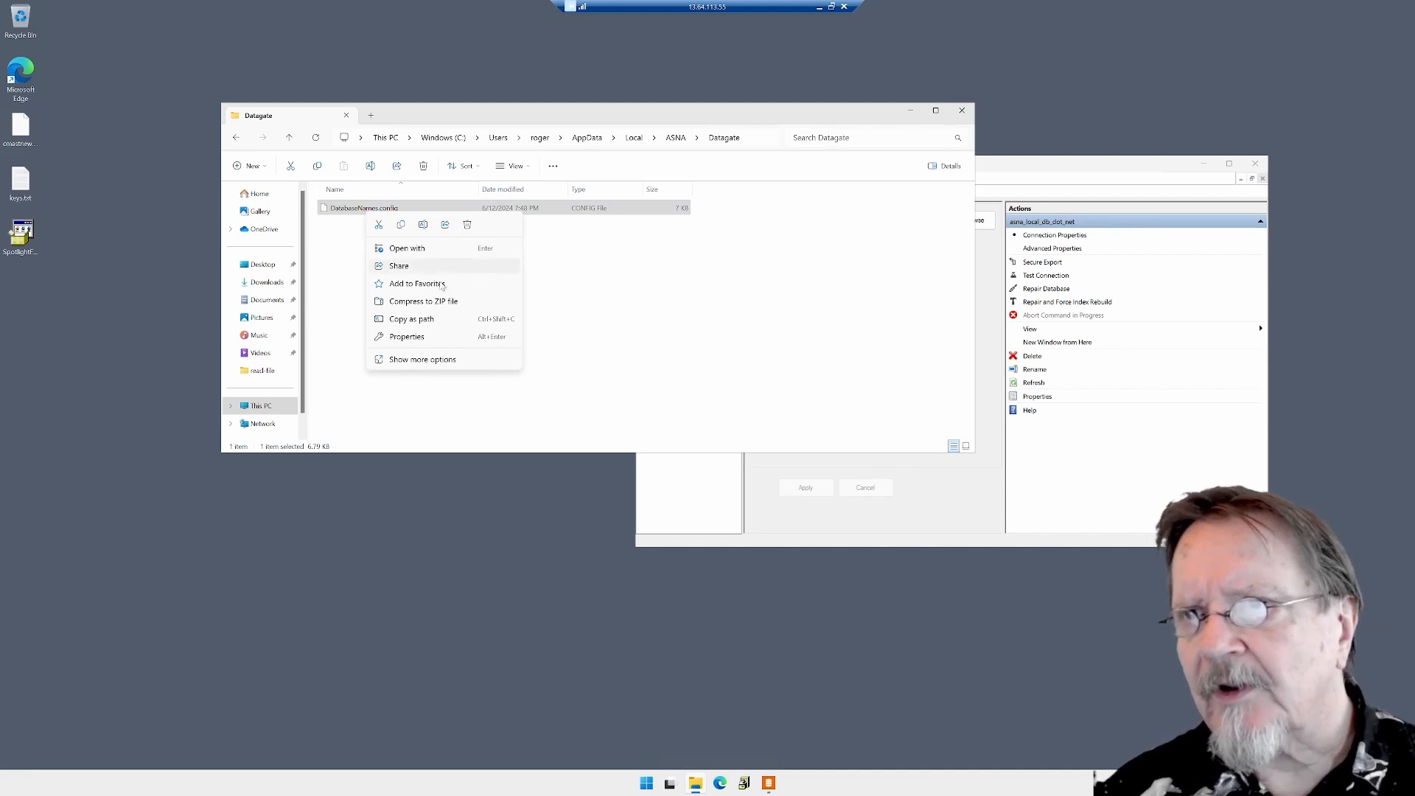
pyautogui.click(428, 252)
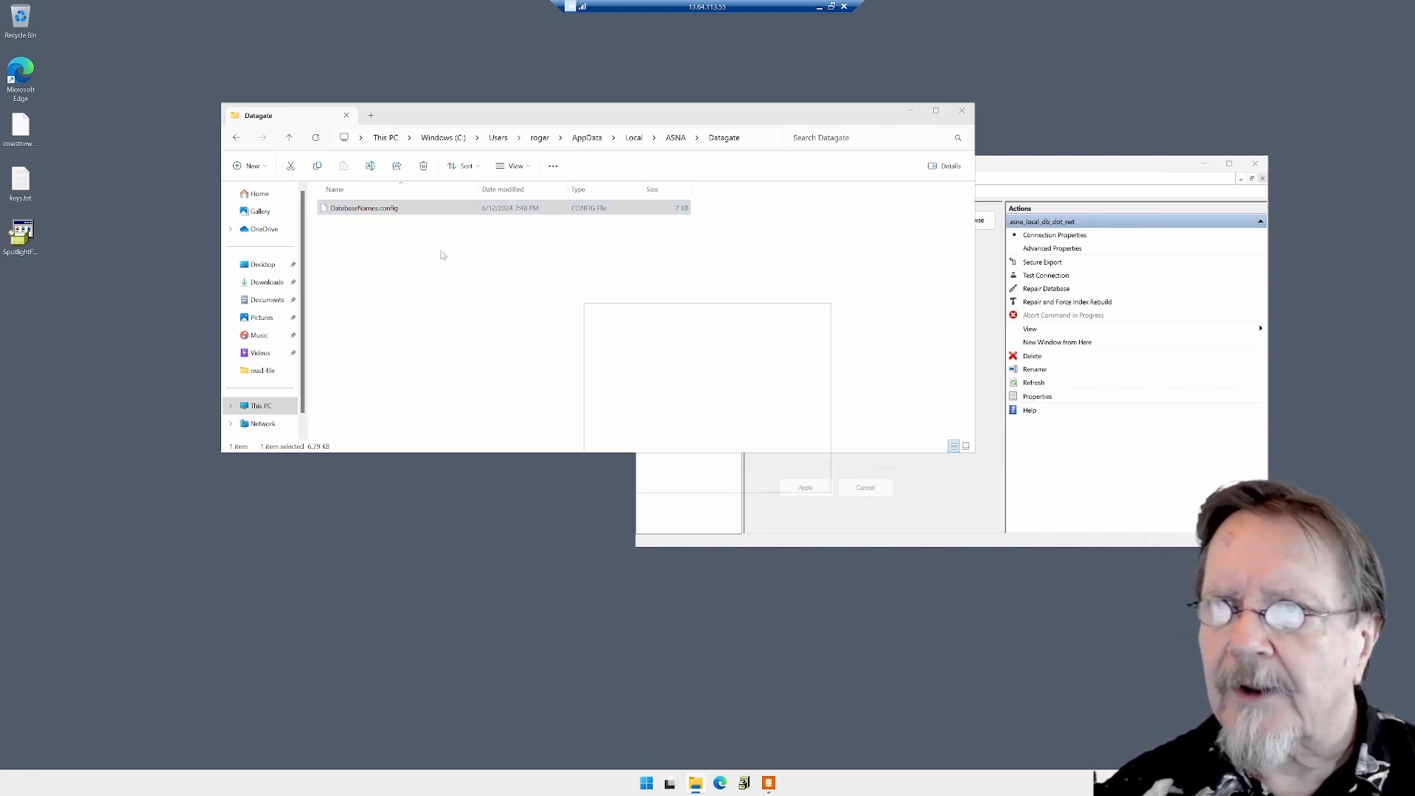
pyautogui.click(648, 357)
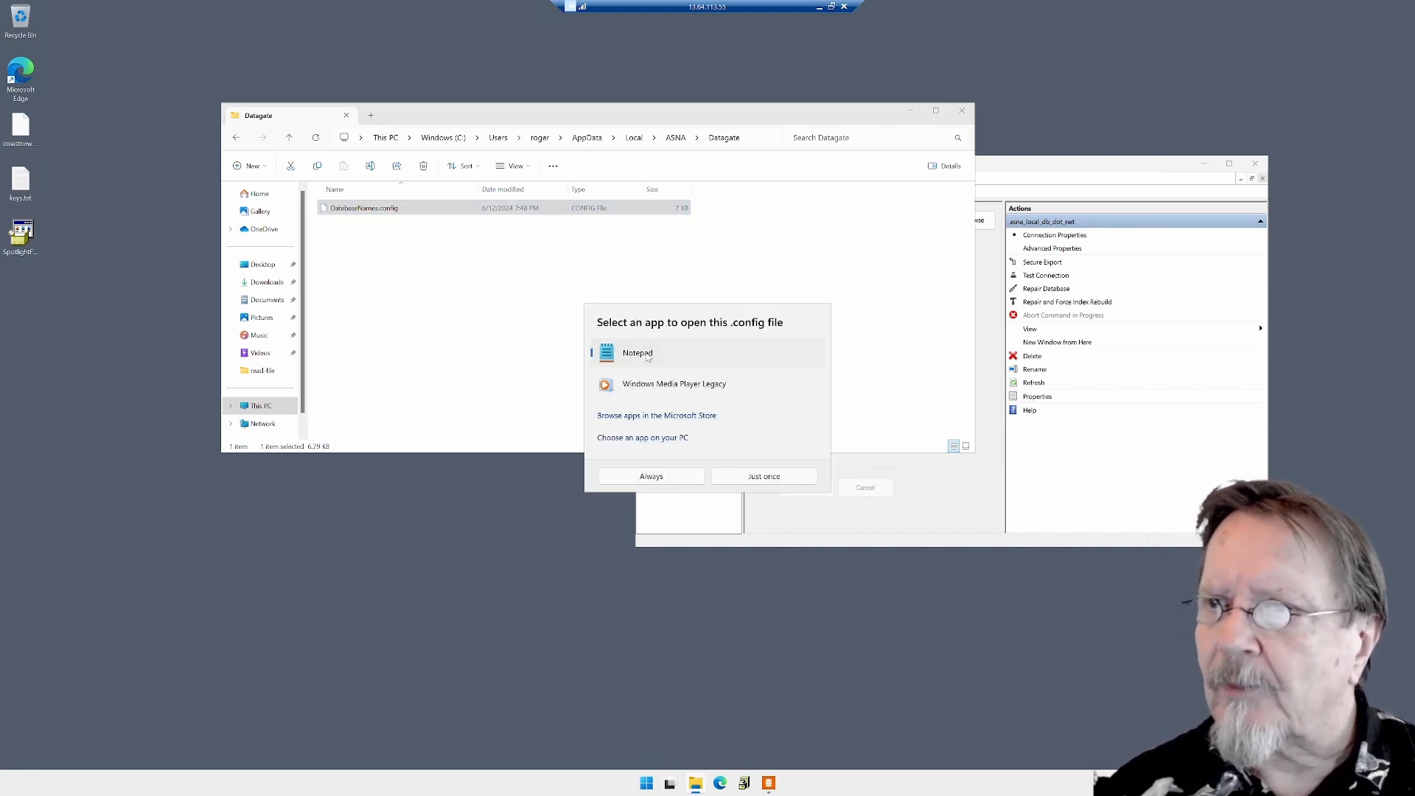
pyautogui.click(659, 476)
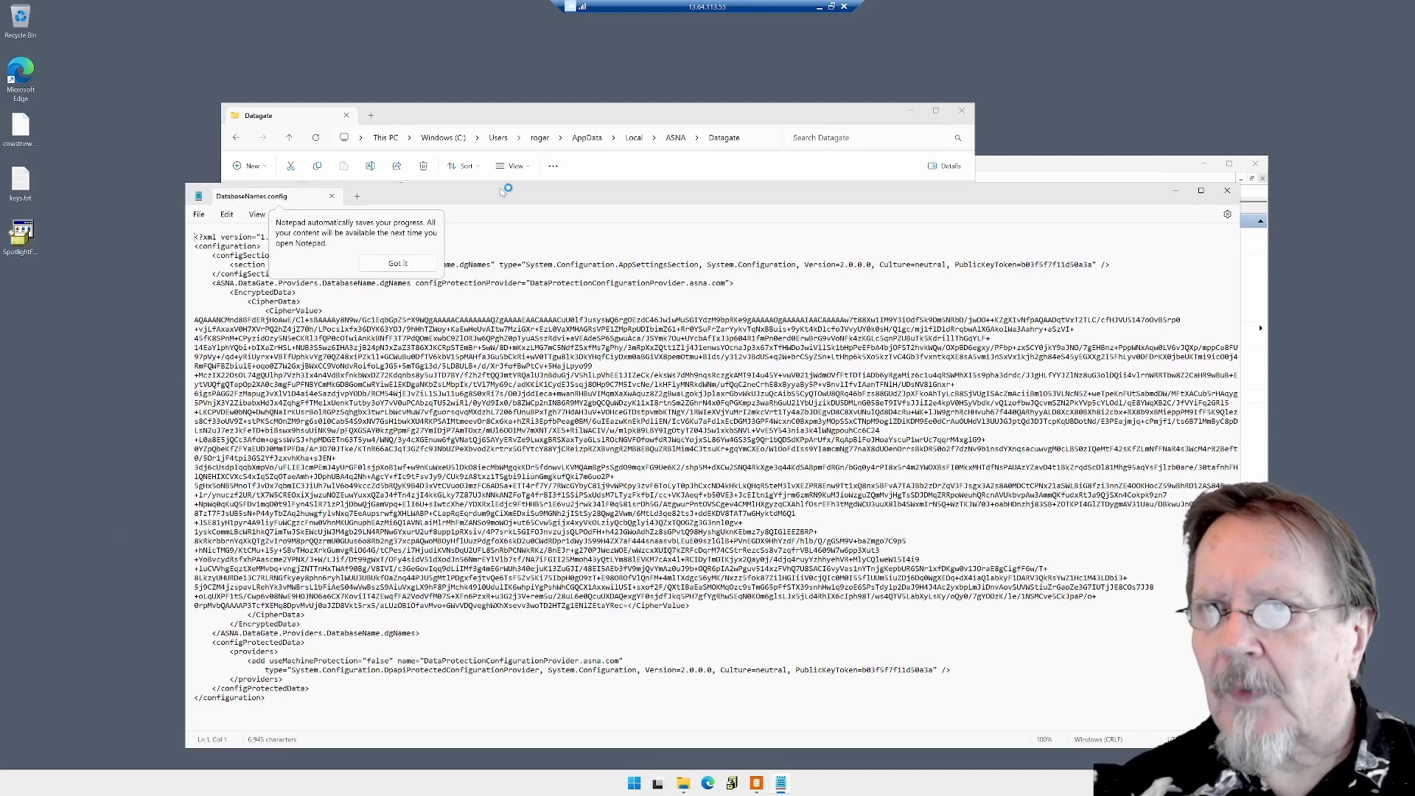
pyautogui.click(412, 255)
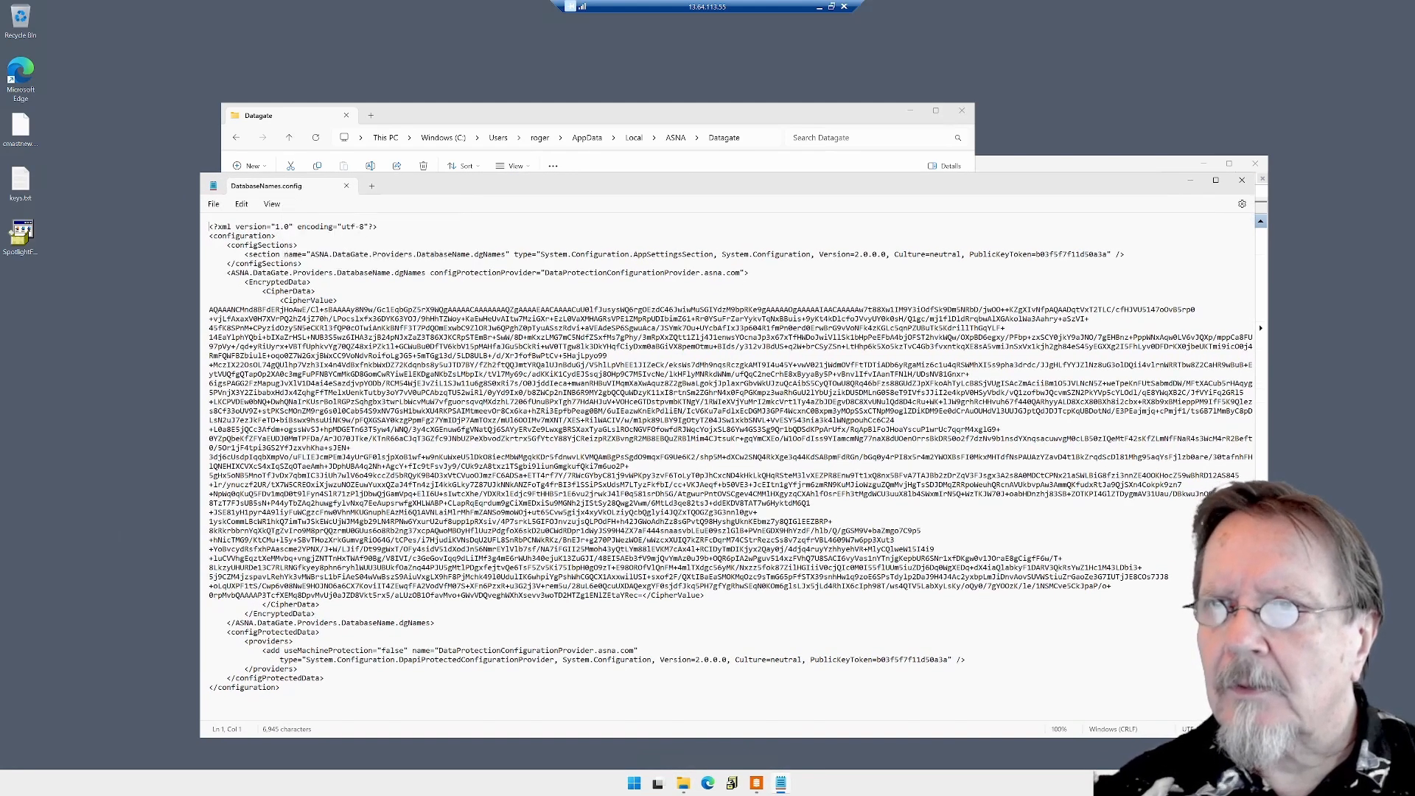
pyautogui.moveTo(597, 190); pyautogui.dragTo(719, 24)
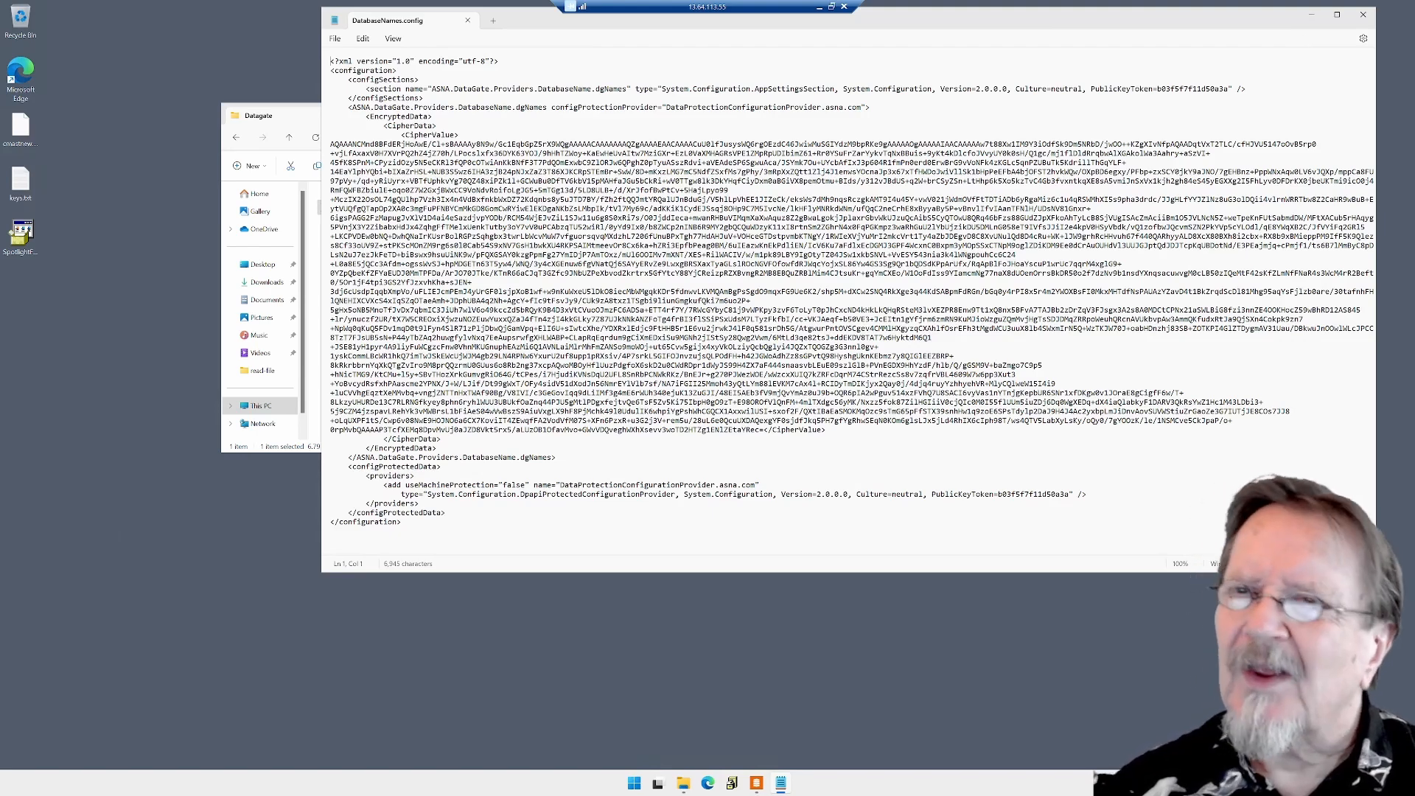
pyautogui.click(1363, 14)
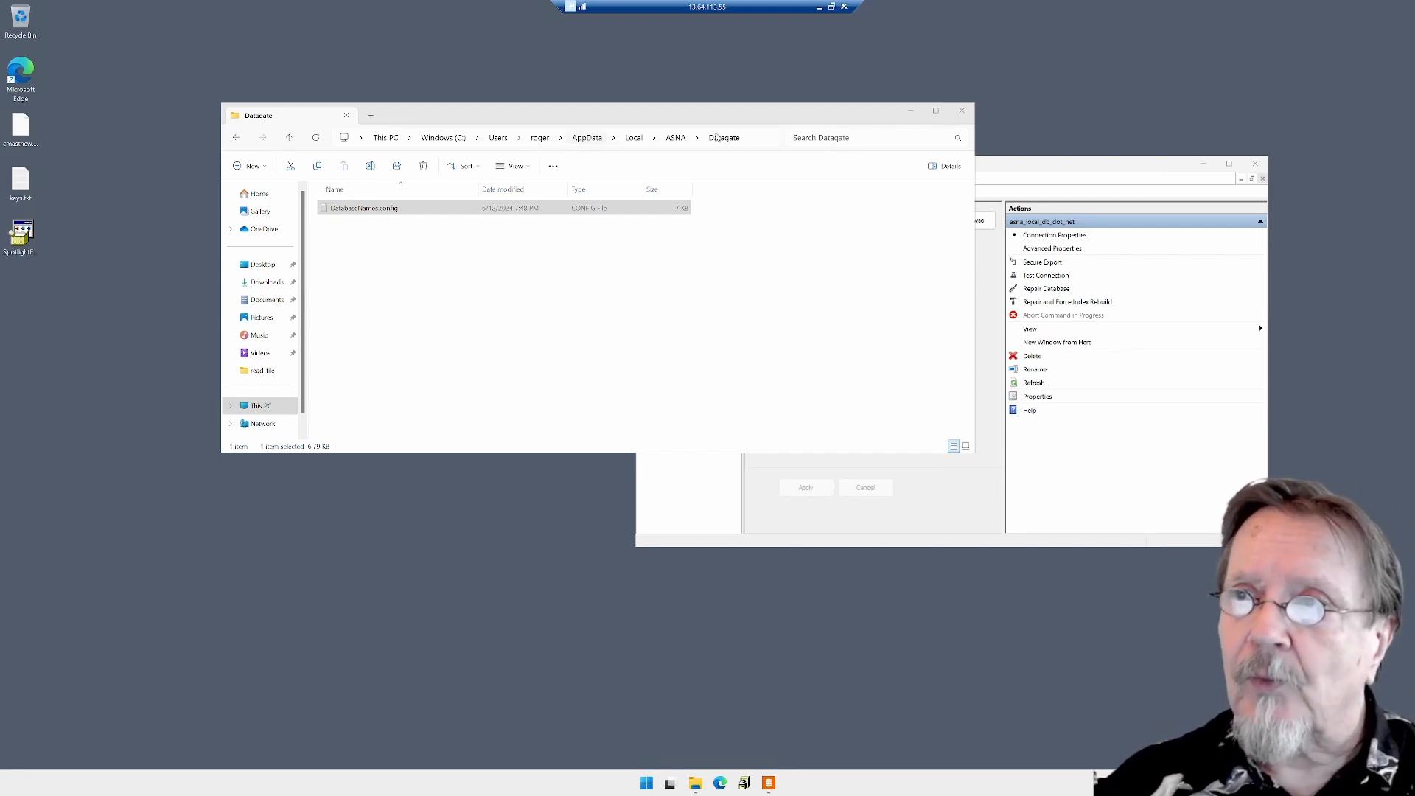
pyautogui.click(396, 209)
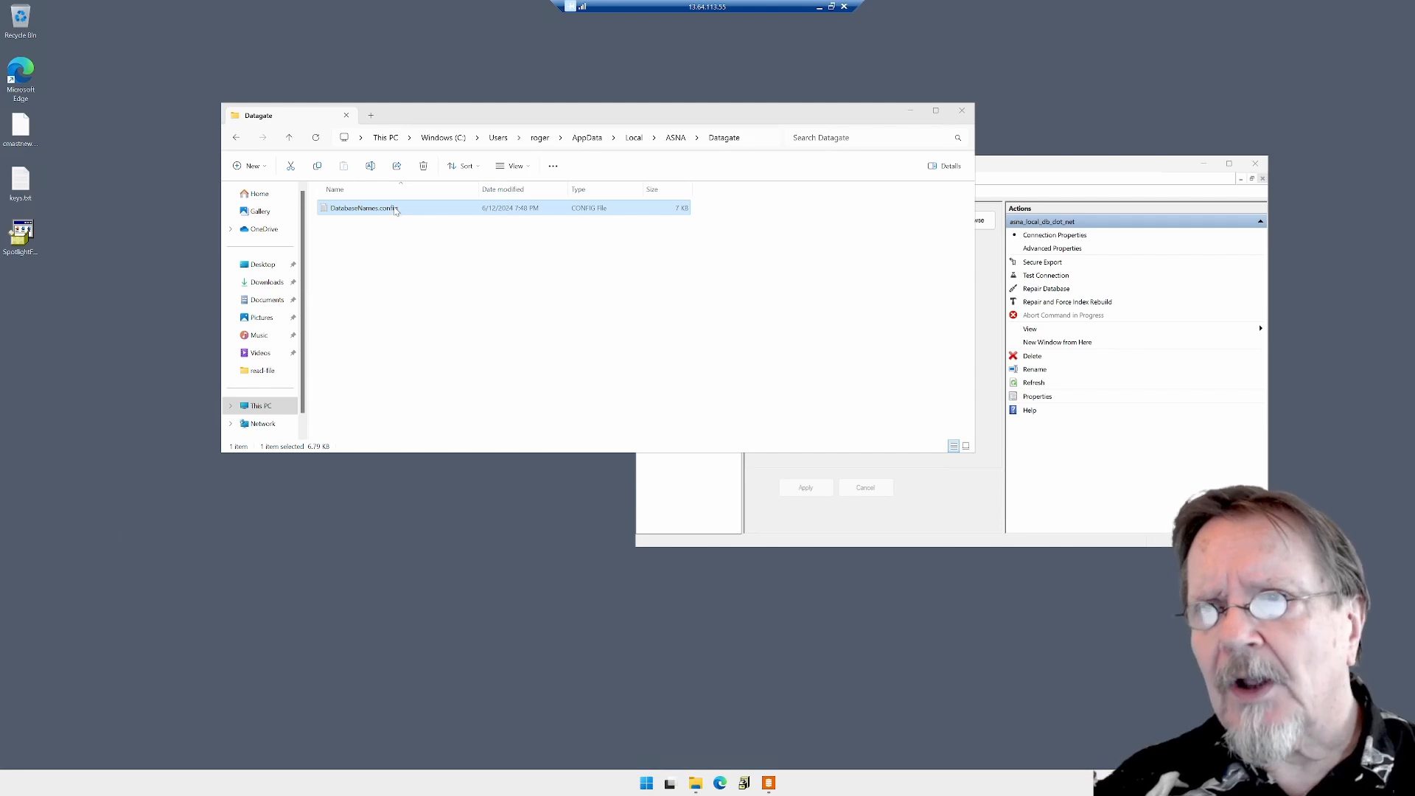
pyautogui.rightClick(346, 213)
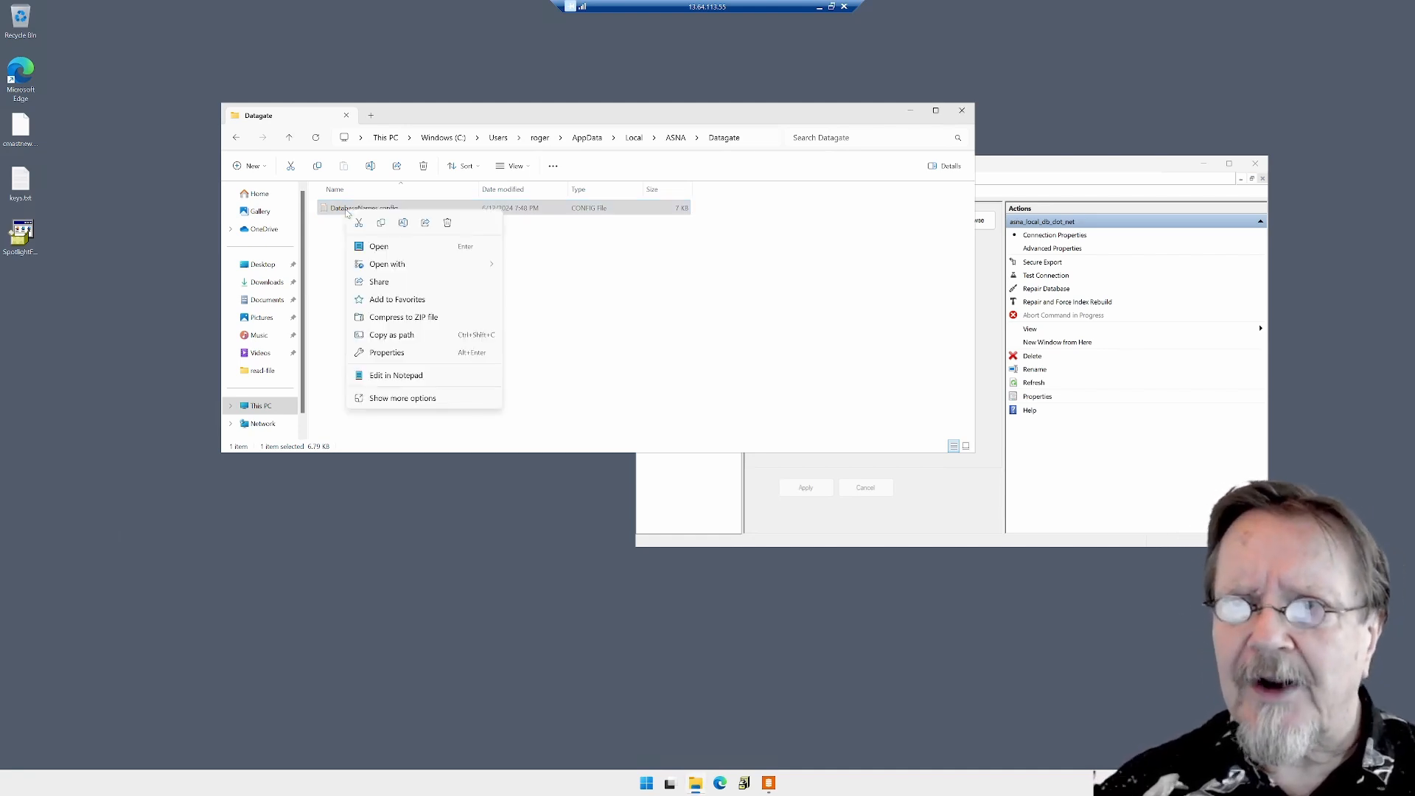
pyautogui.click(377, 374)
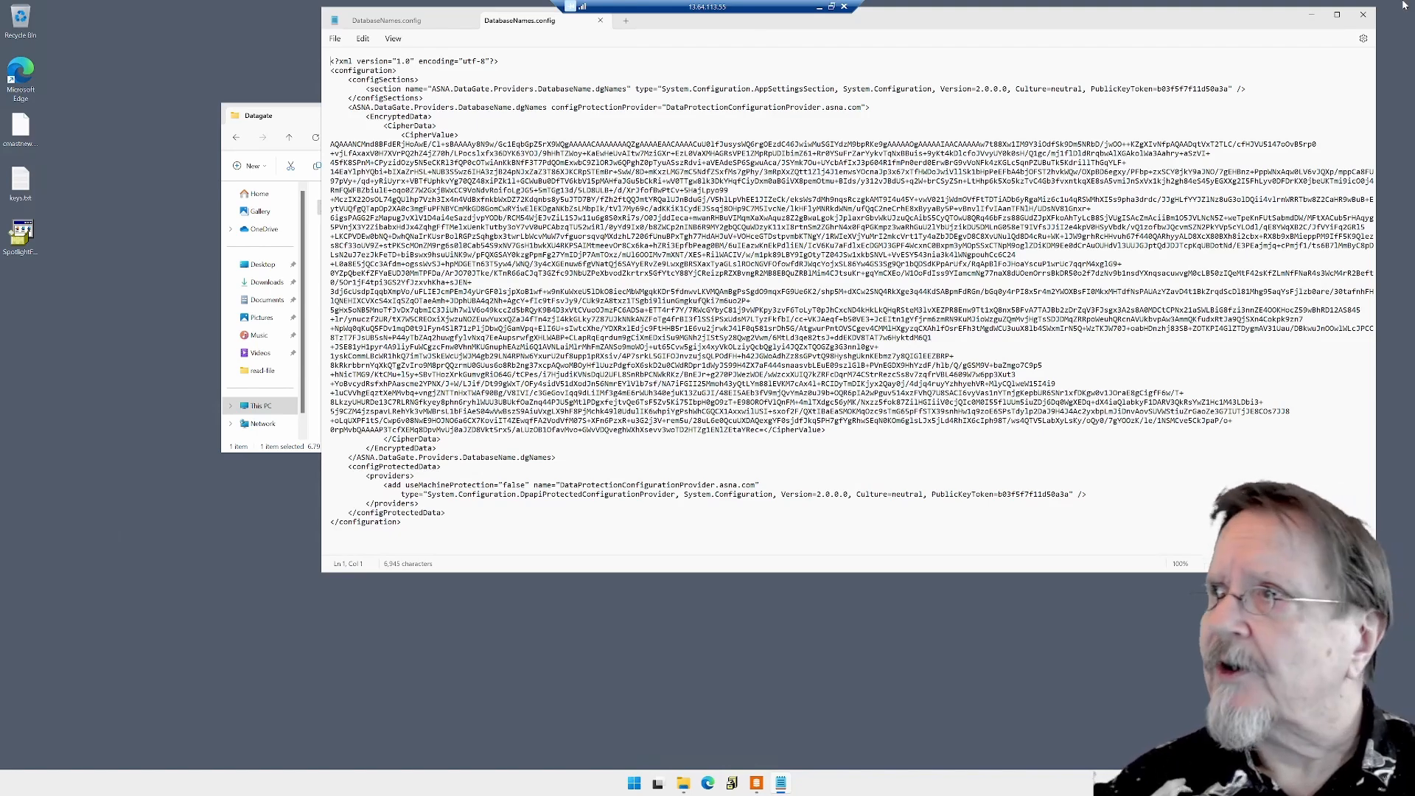
pyautogui.click(1363, 14)
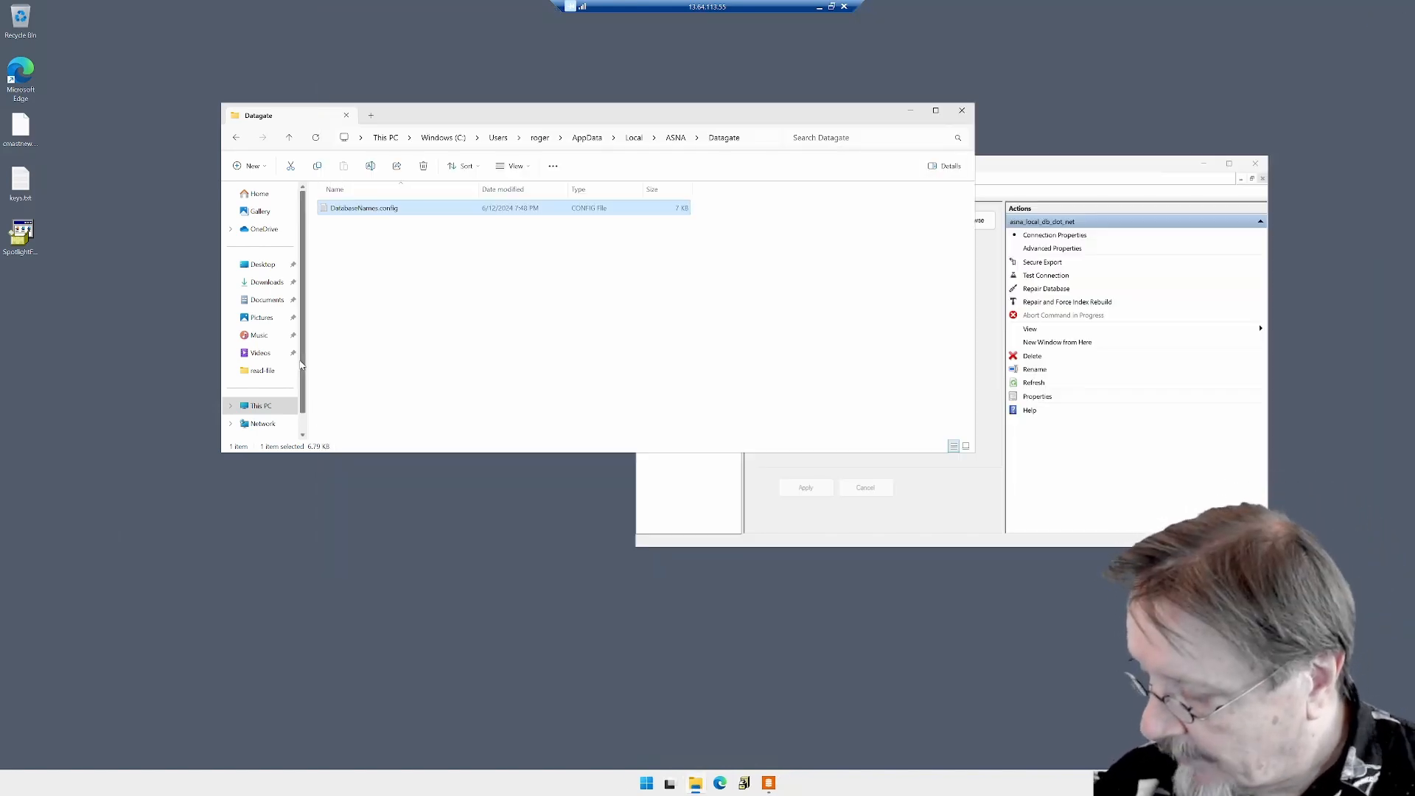
# Step: Close the Datagate folder, then nudge DataGate Monitor left and close it, leaving the desktop
pyautogui.click(962, 110)
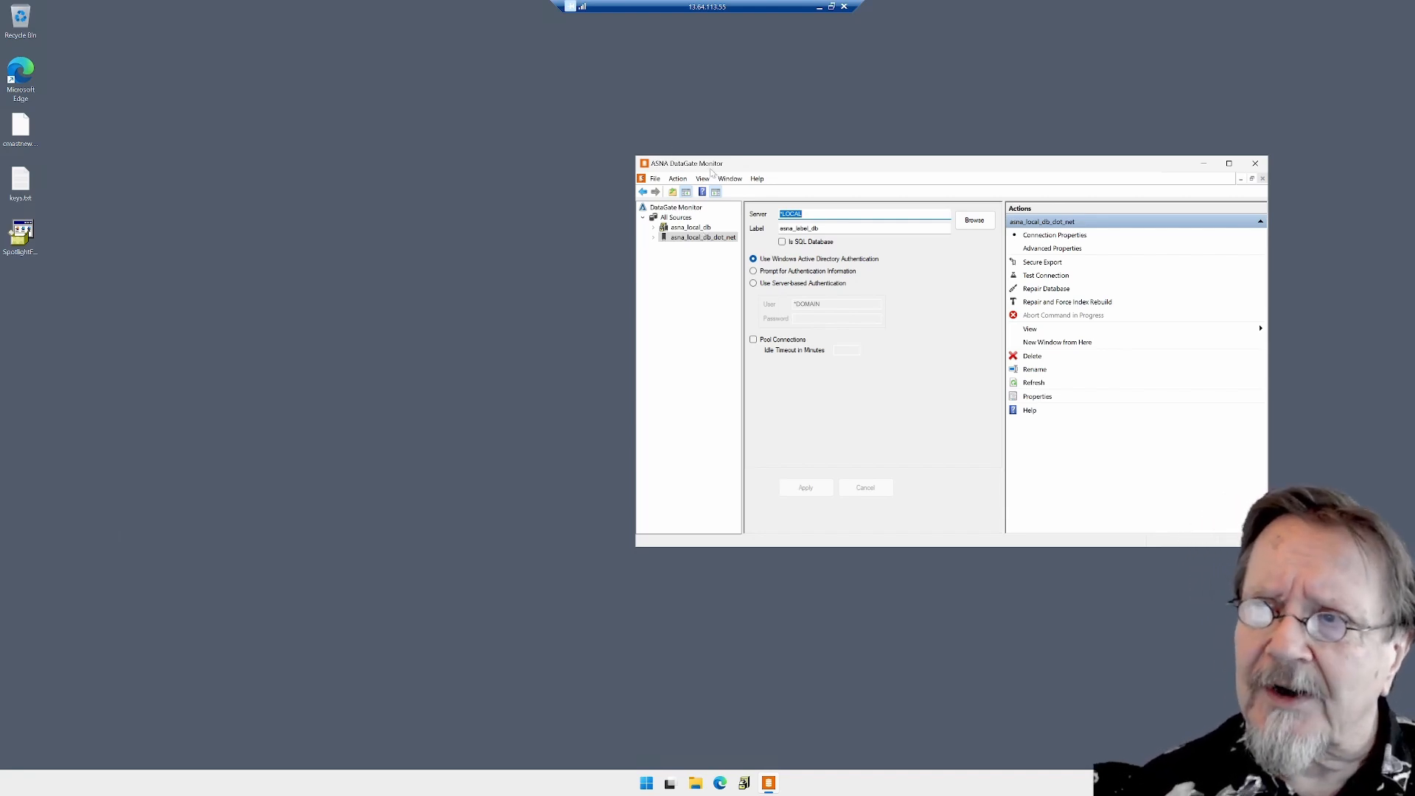
pyautogui.moveTo(683, 173); pyautogui.dragTo(658, 169)
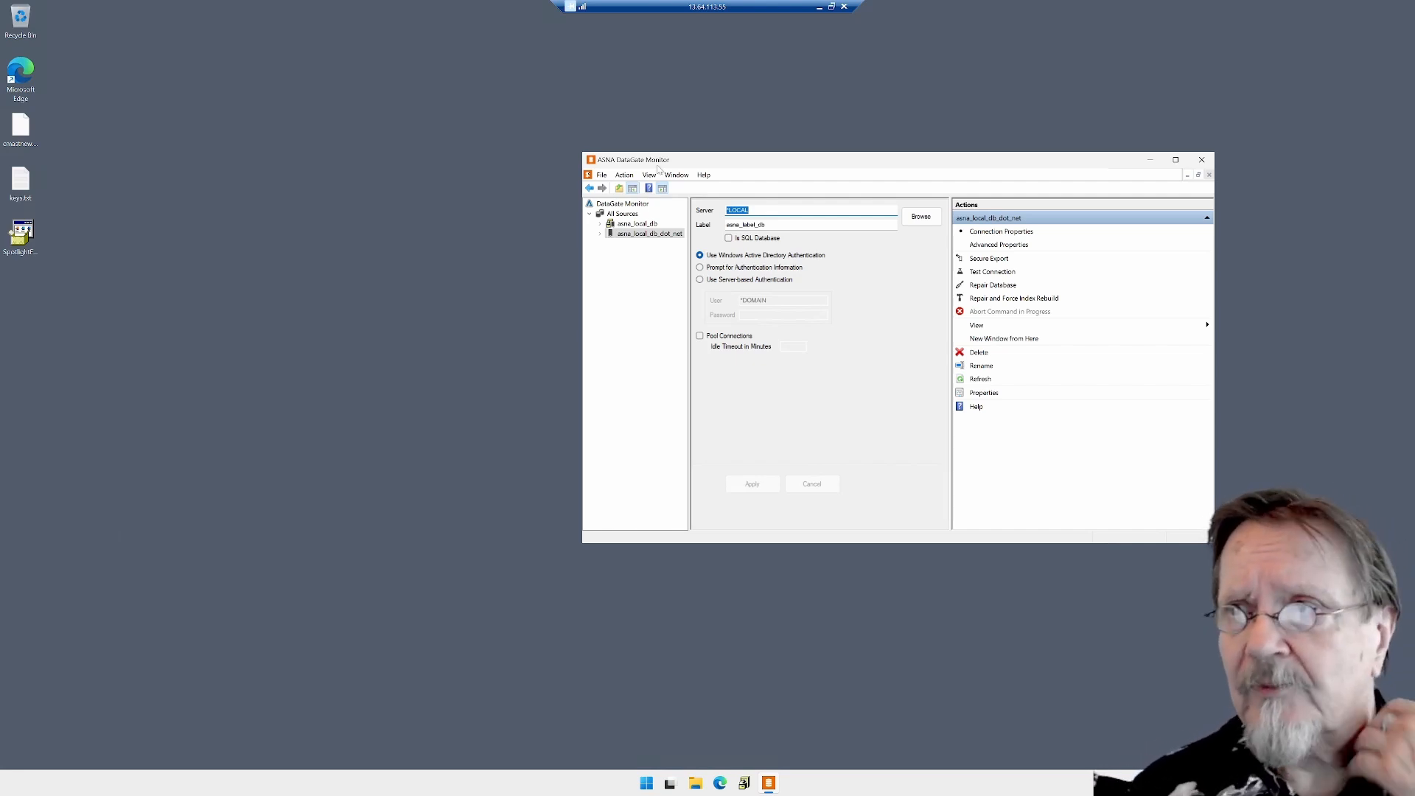
pyautogui.click(1202, 160)
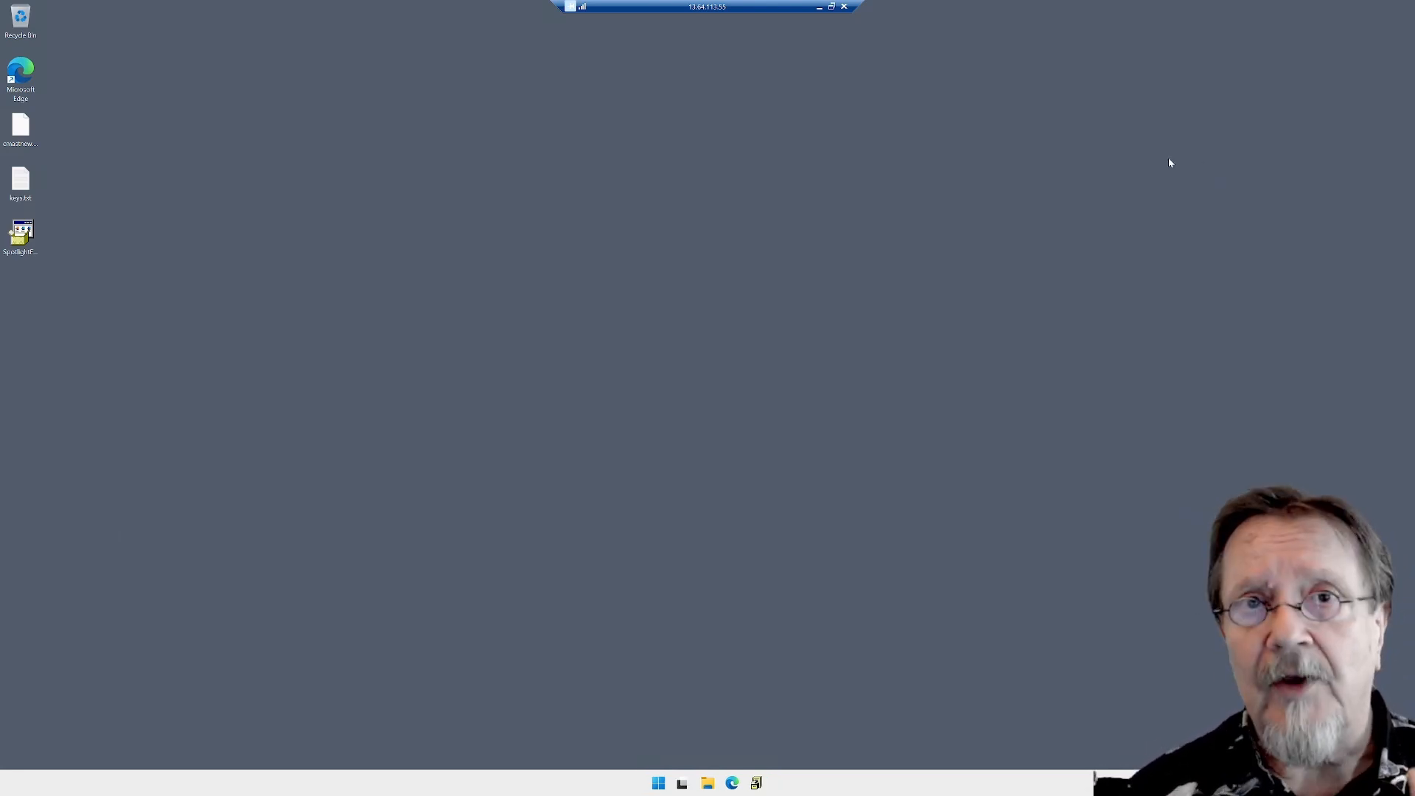
# Step: Launch DataGate Database Manager, check the Database menu, and select the root / entry
pyautogui.click(755, 784)
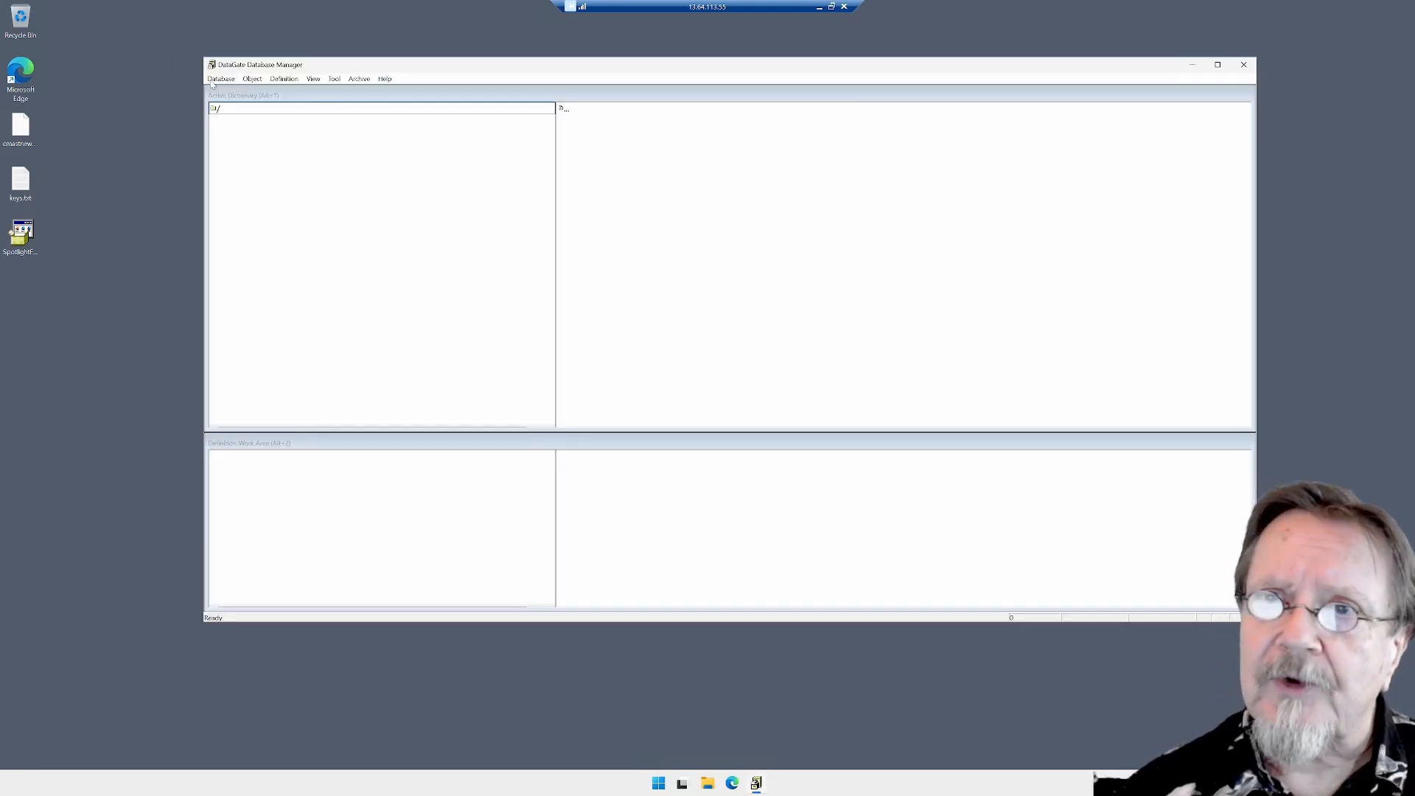
pyautogui.click(220, 78)
pyautogui.click(329, 347)
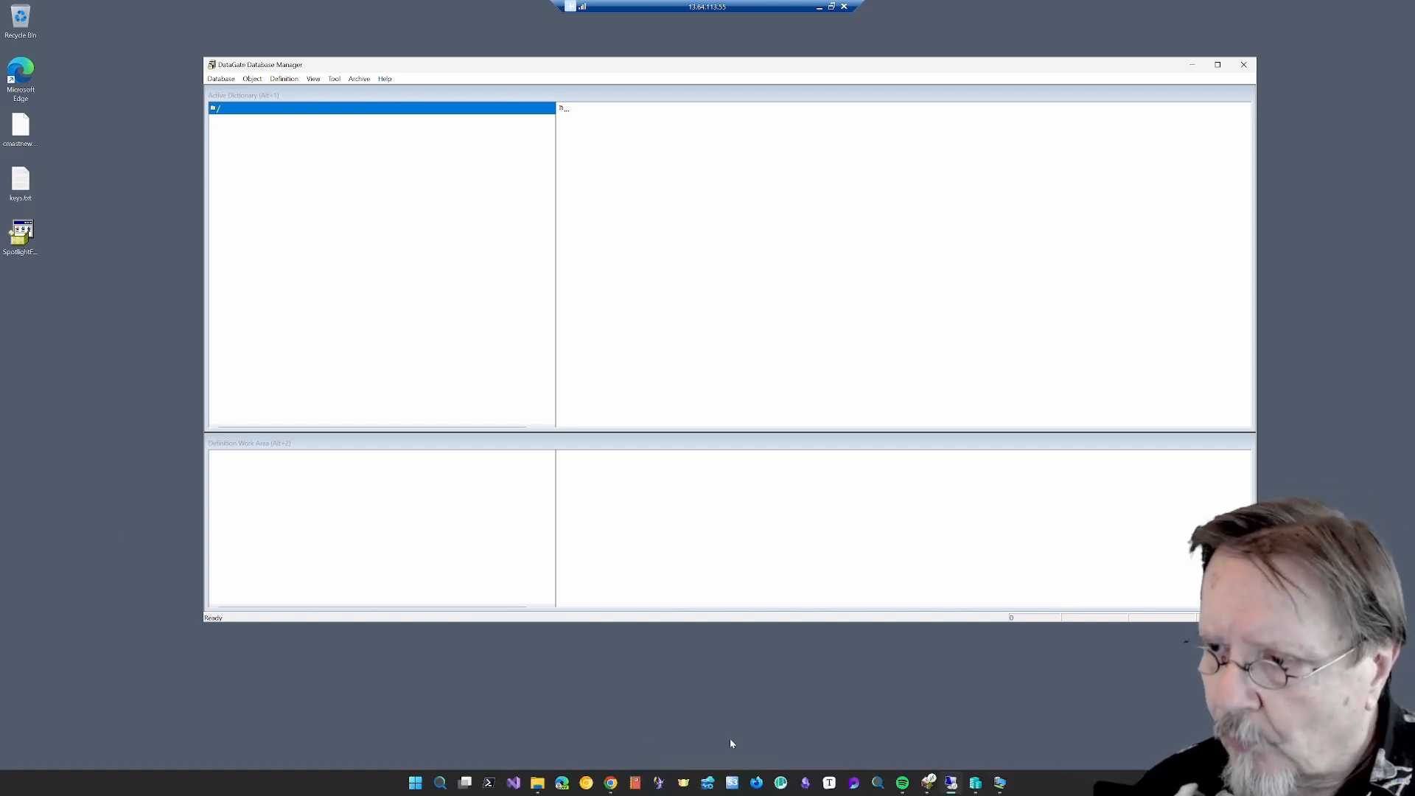
pyautogui.click(732, 783)
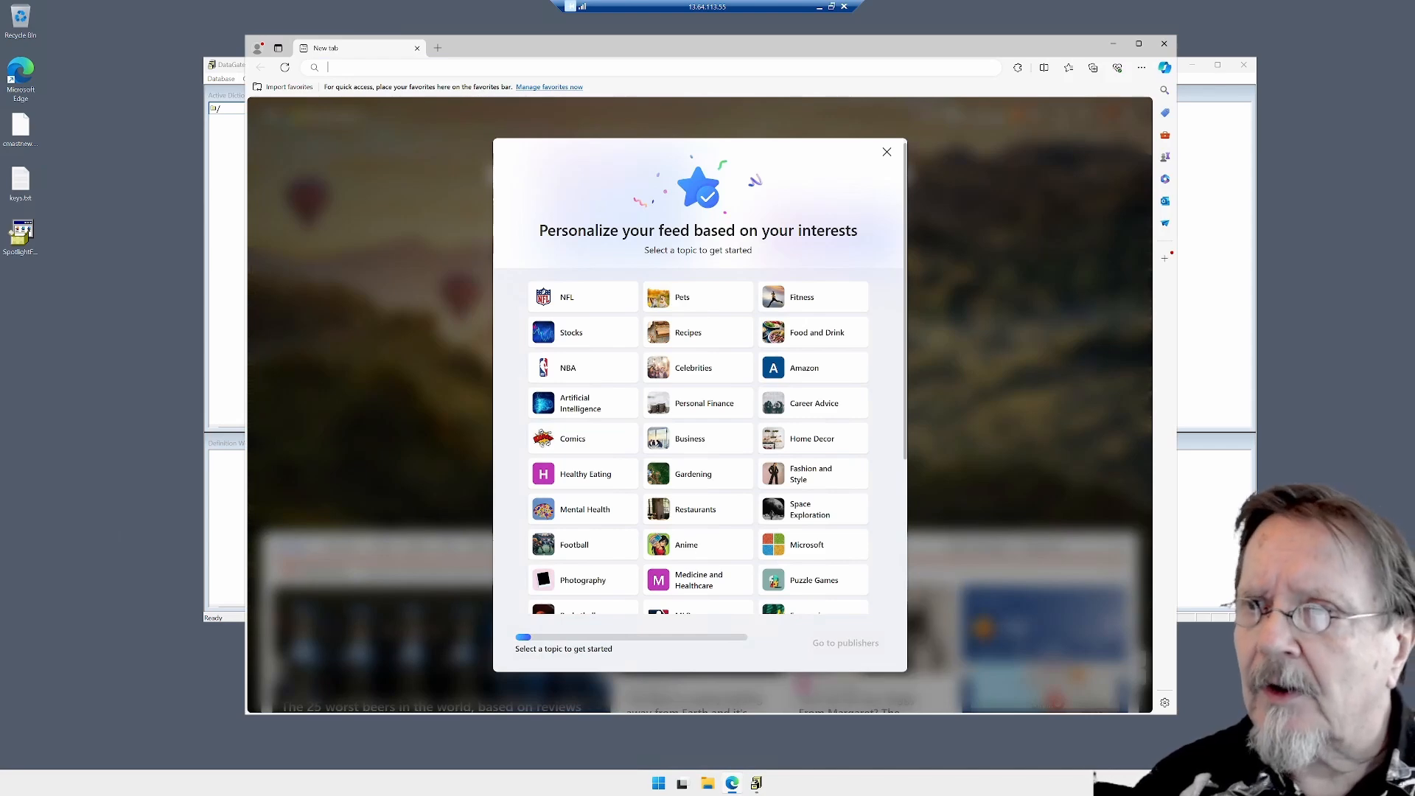
pyautogui.write('asna.com')
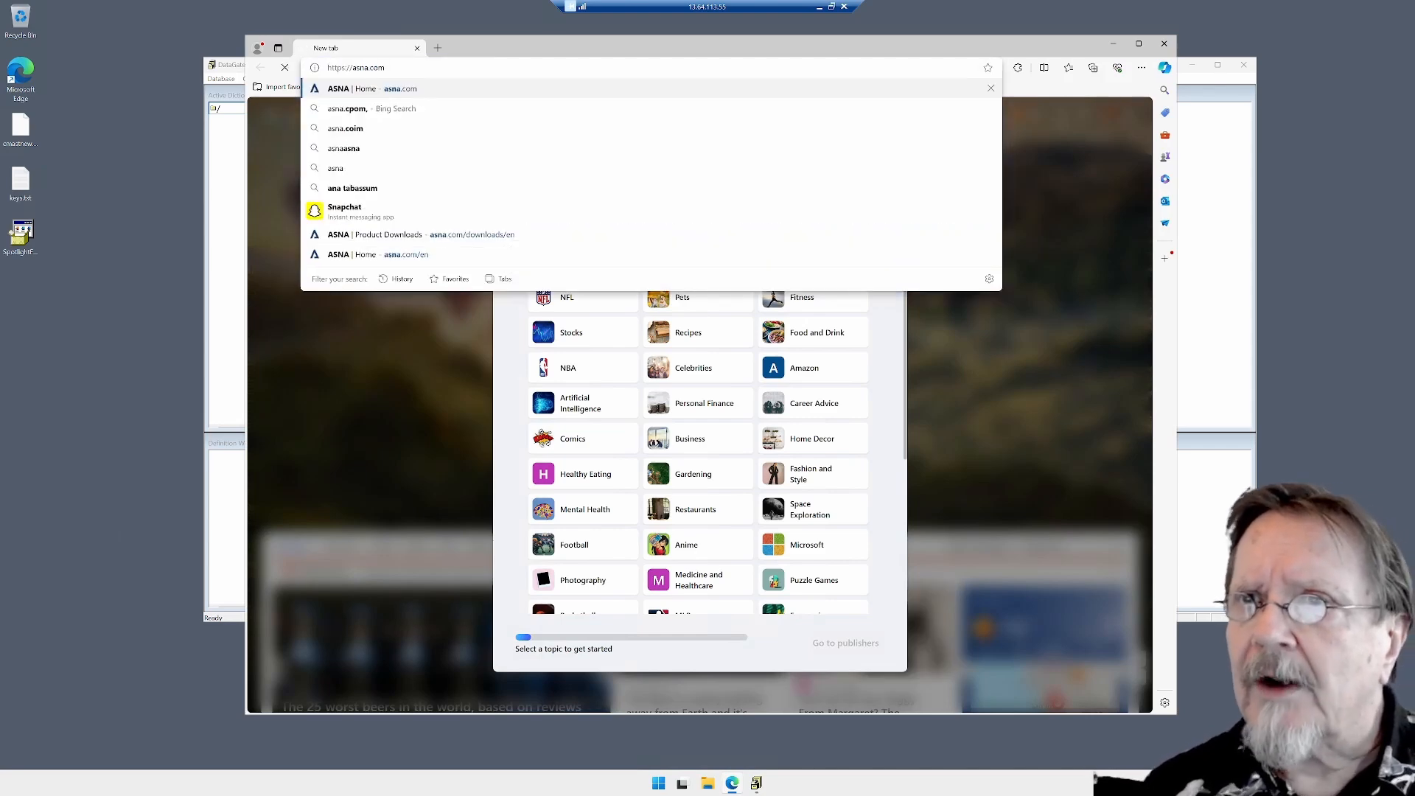
pyautogui.press('Return')
pyautogui.click(927, 107)
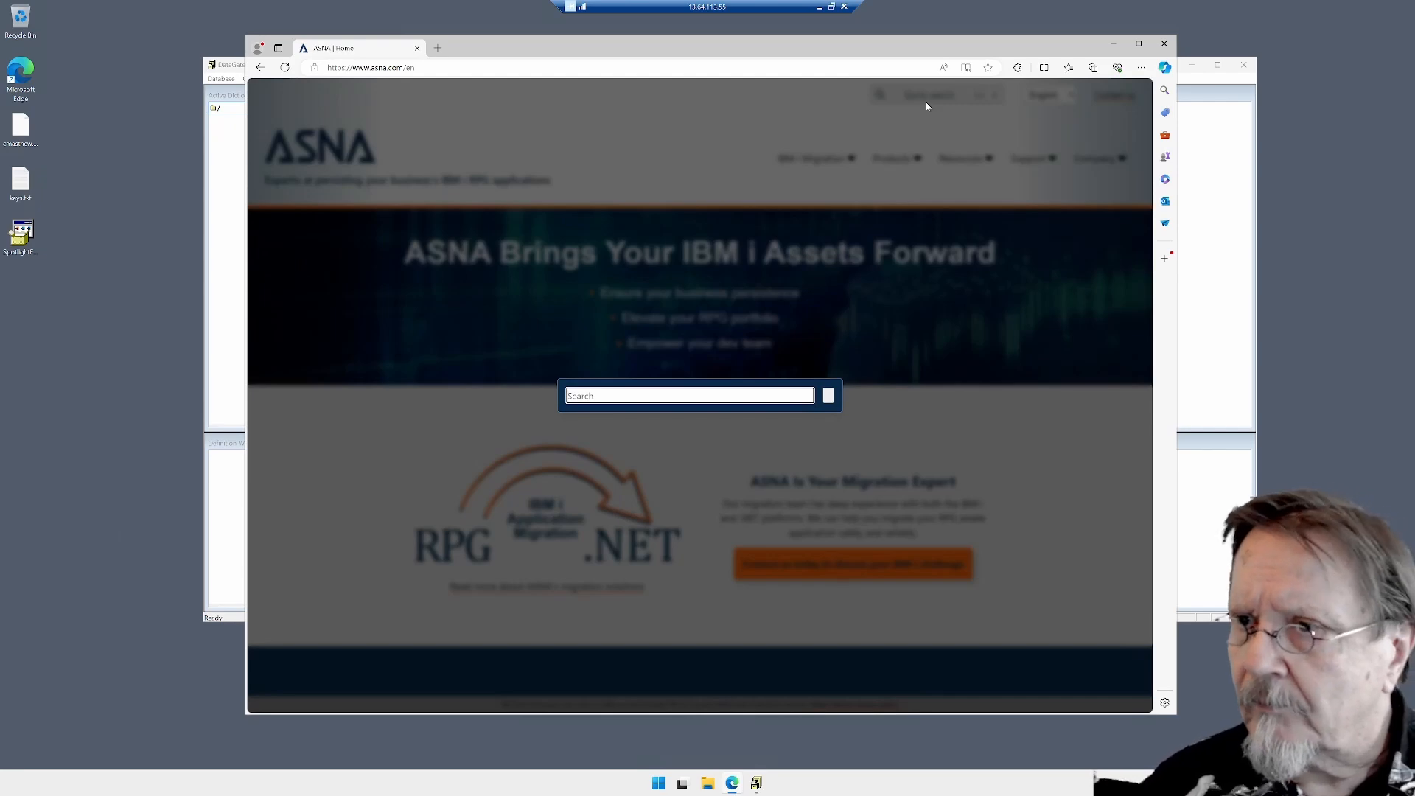
pyautogui.write('upg')
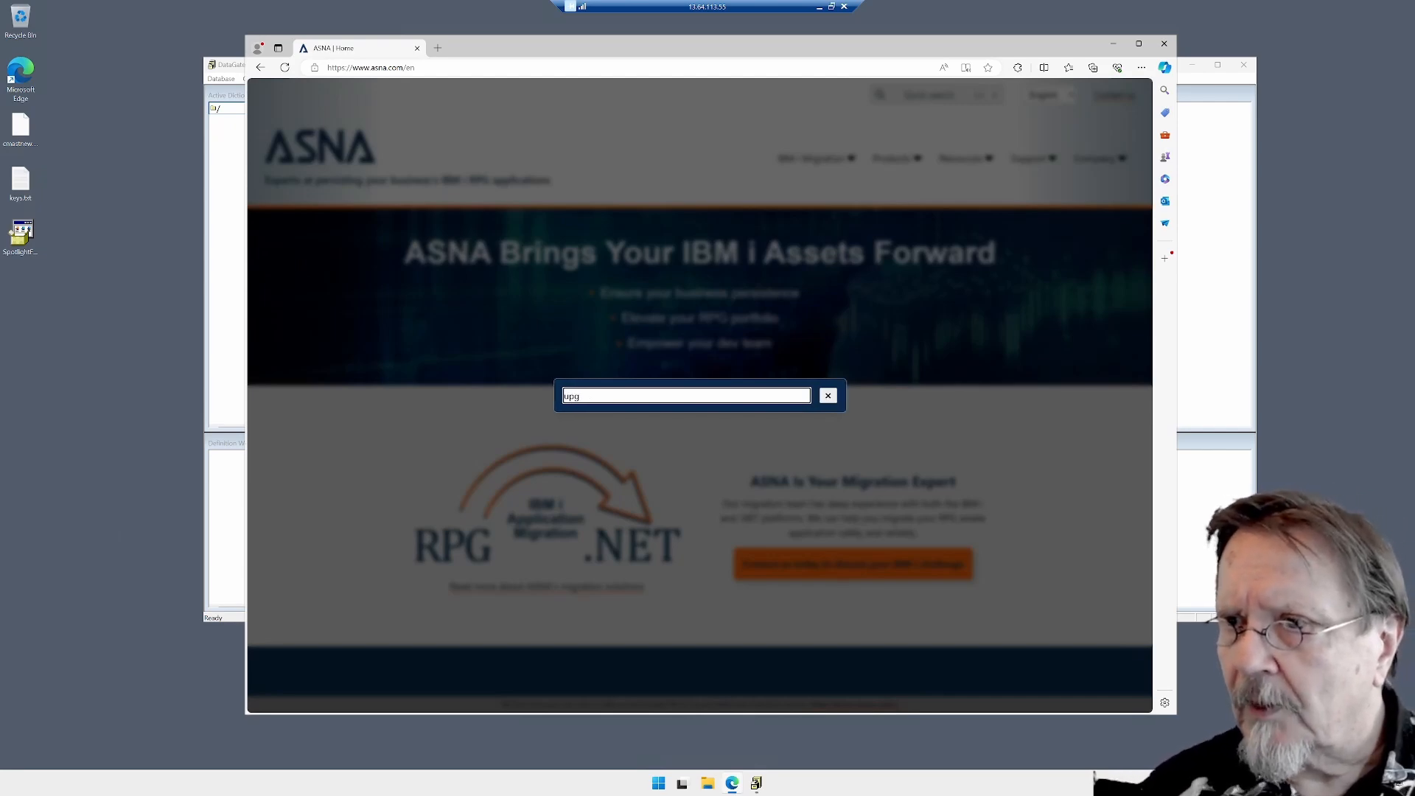
pyautogui.write('rade')
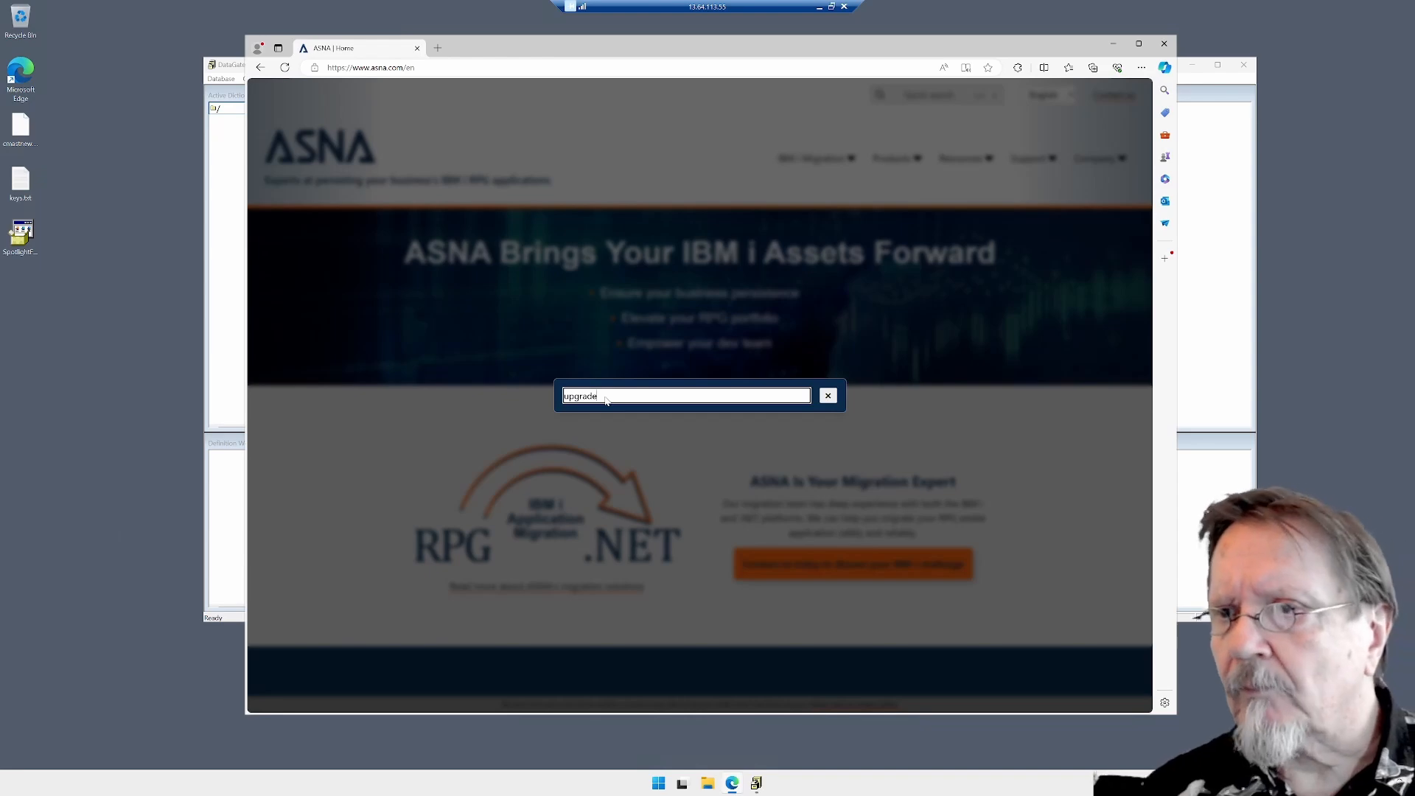
pyautogui.press('Return')
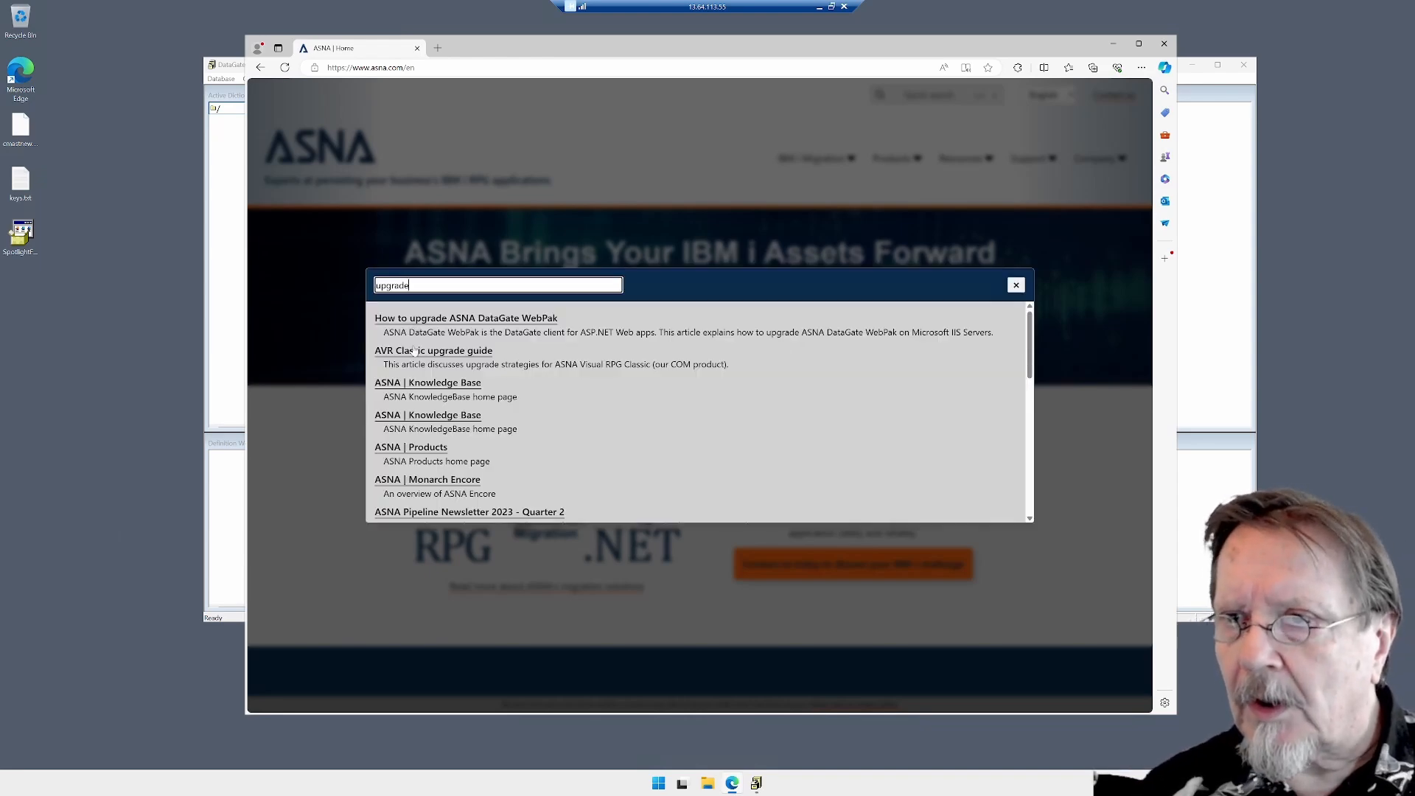
pyautogui.click(451, 355)
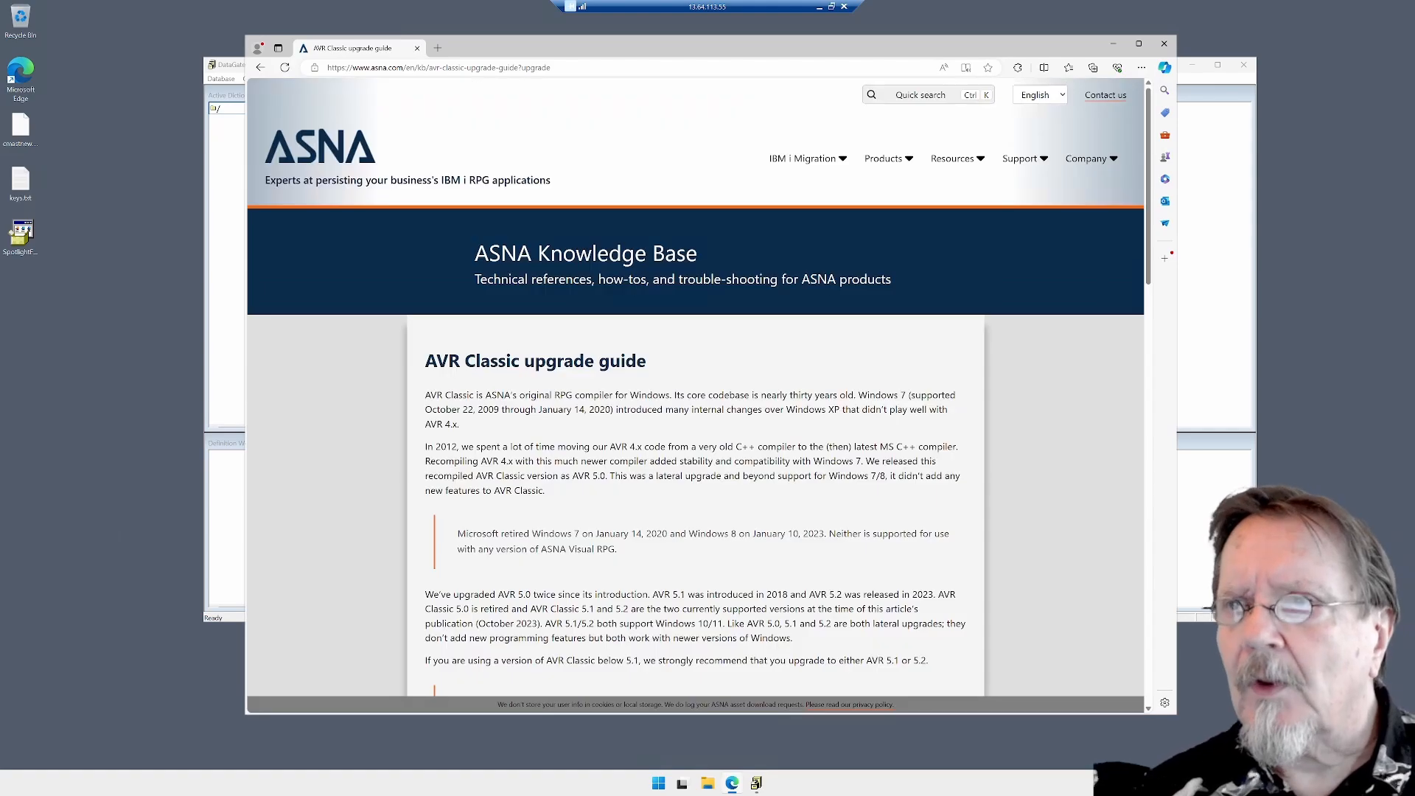
pyautogui.scroll(-2, 621, 443)
pyautogui.scroll(-7, 623, 443)
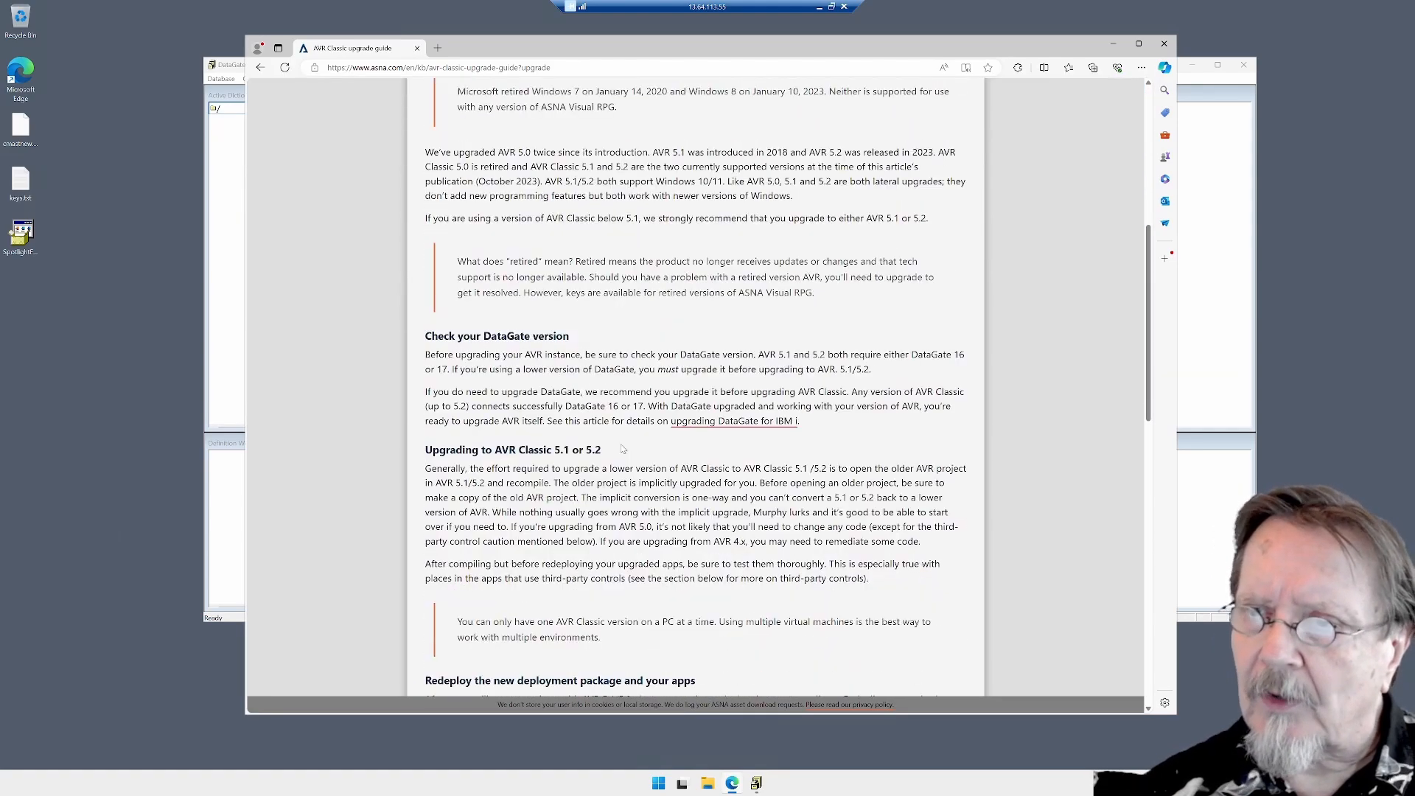
pyautogui.scroll(-3, 788, 458)
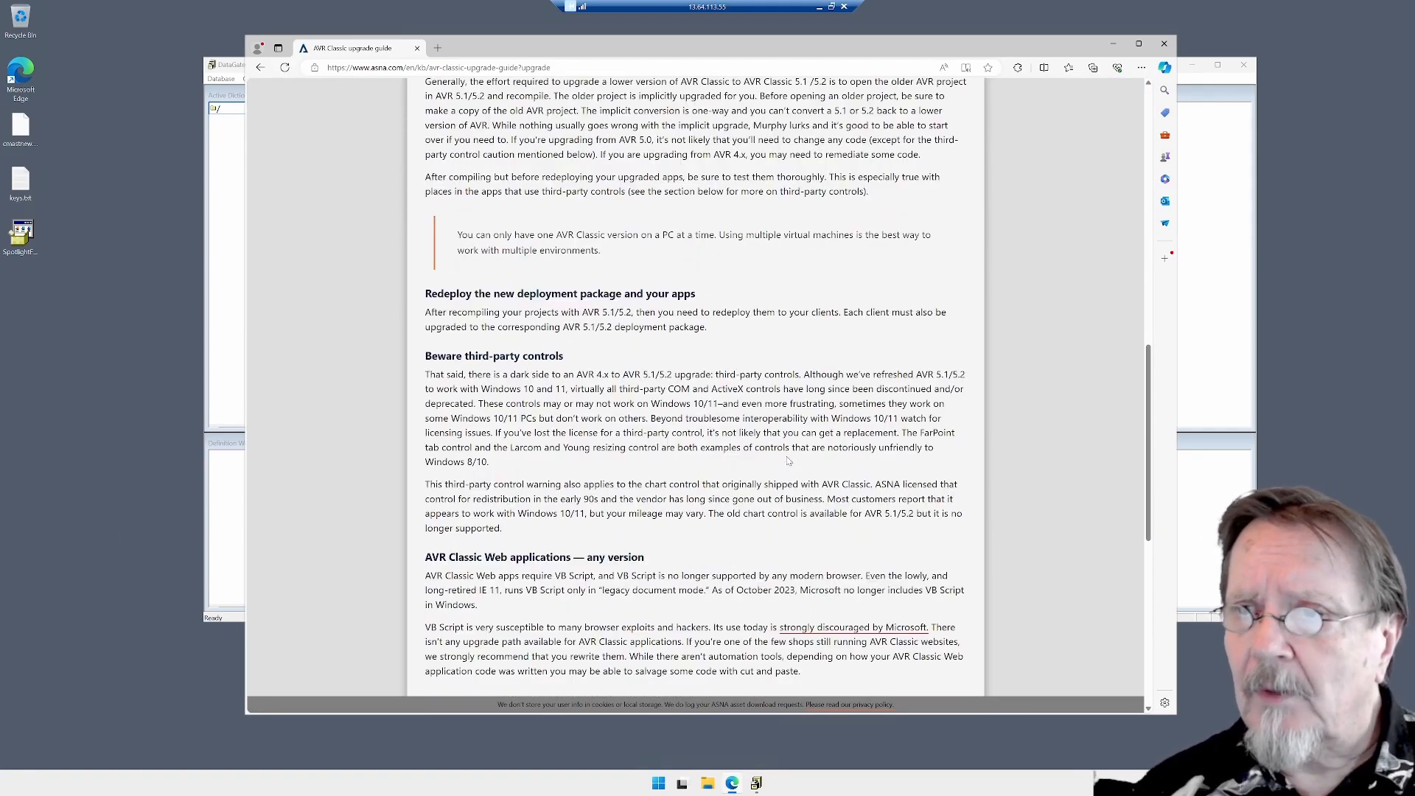
pyautogui.scroll(15, 787, 461)
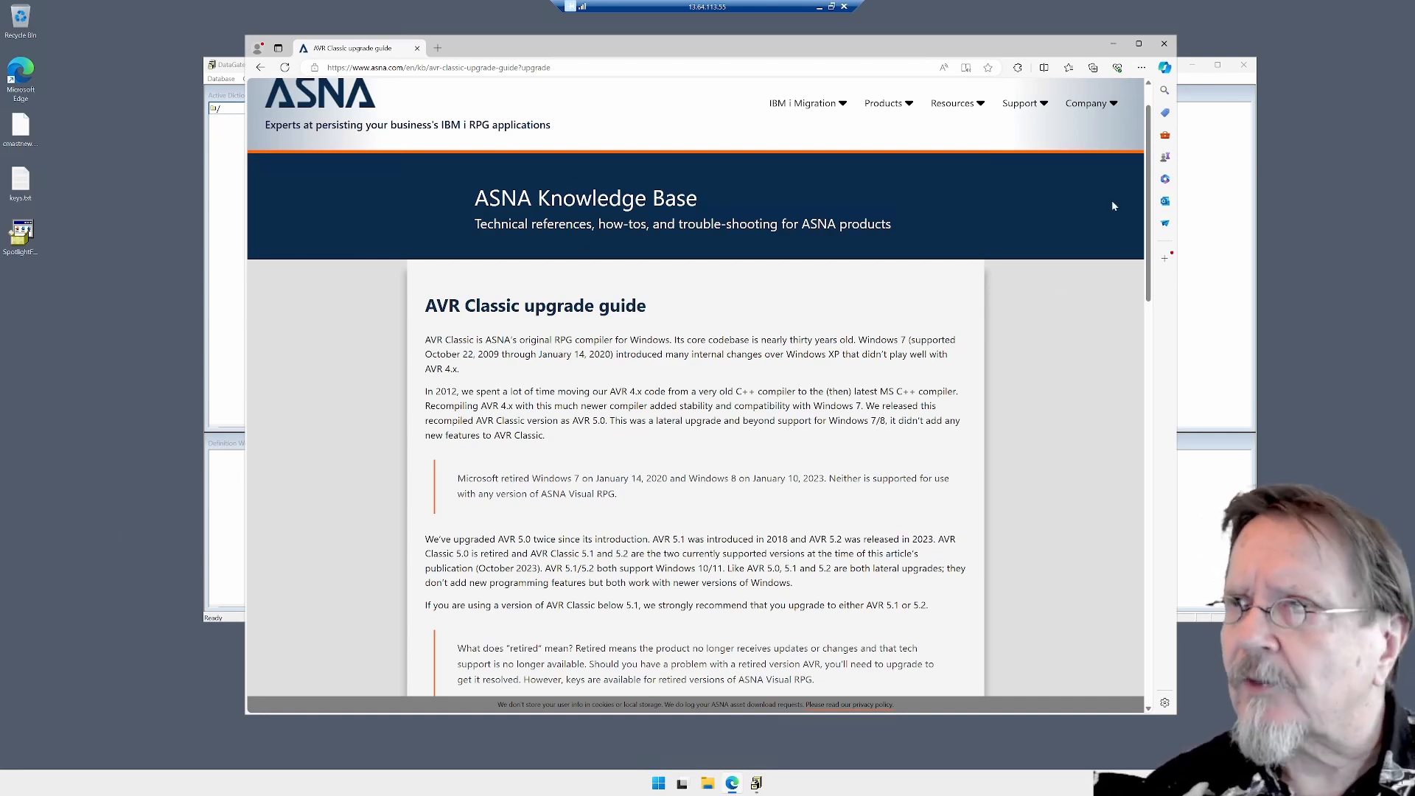
pyautogui.click(1164, 43)
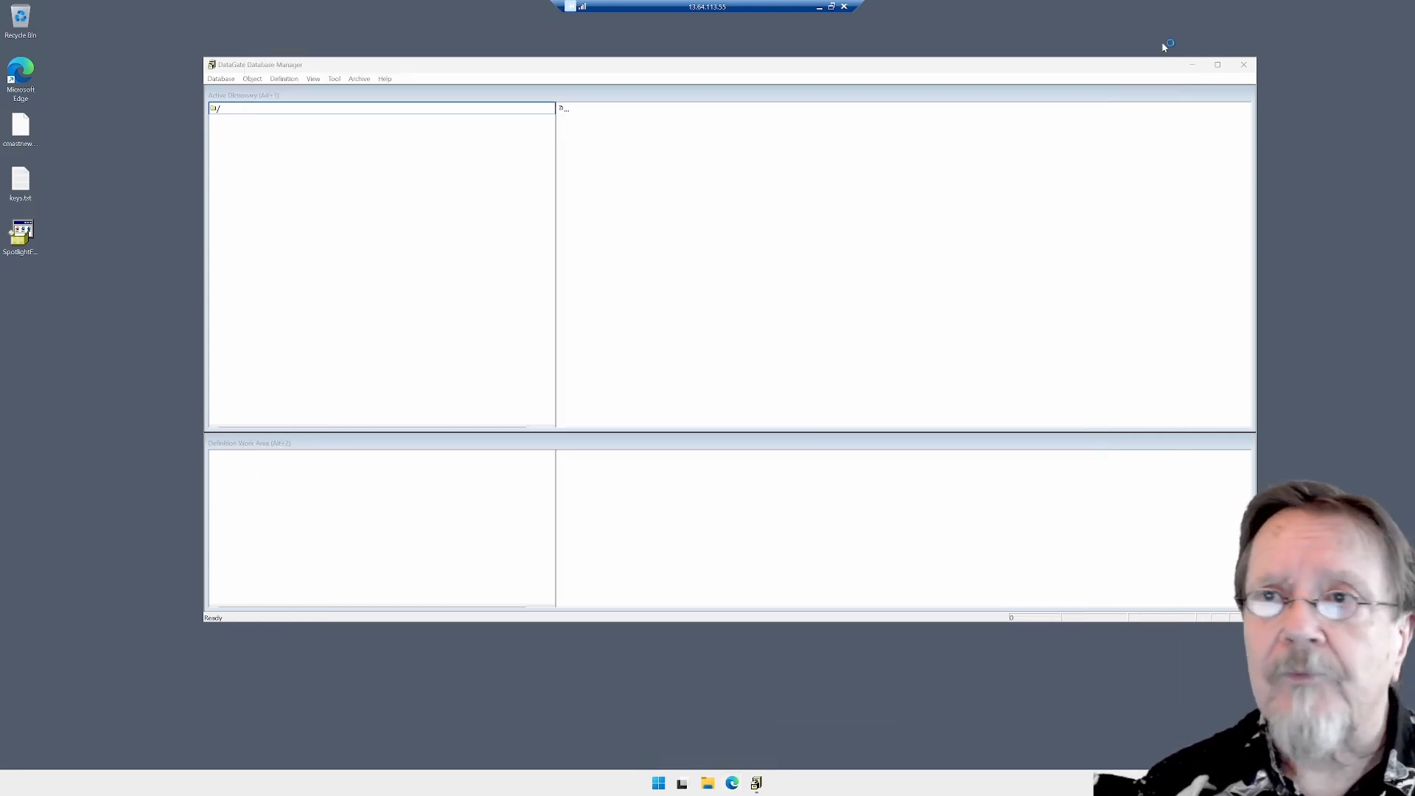